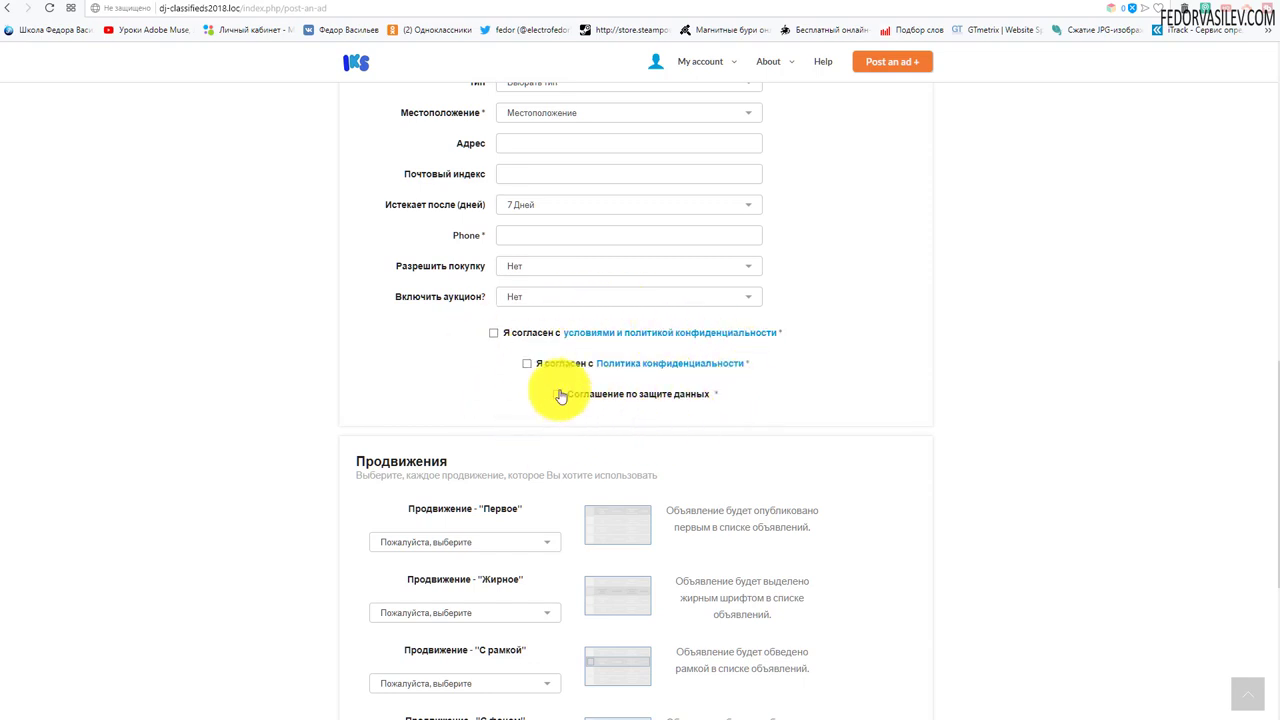
Look through the demo site's new-ad form from the title field to the three consent checkboxes.
{"action": "scroll", "coordinate": [686, 412], "scroll_direction": "up", "scroll_amount": 2}
{"action": "scroll", "coordinate": [686, 412], "scroll_direction": "up", "scroll_amount": 9}
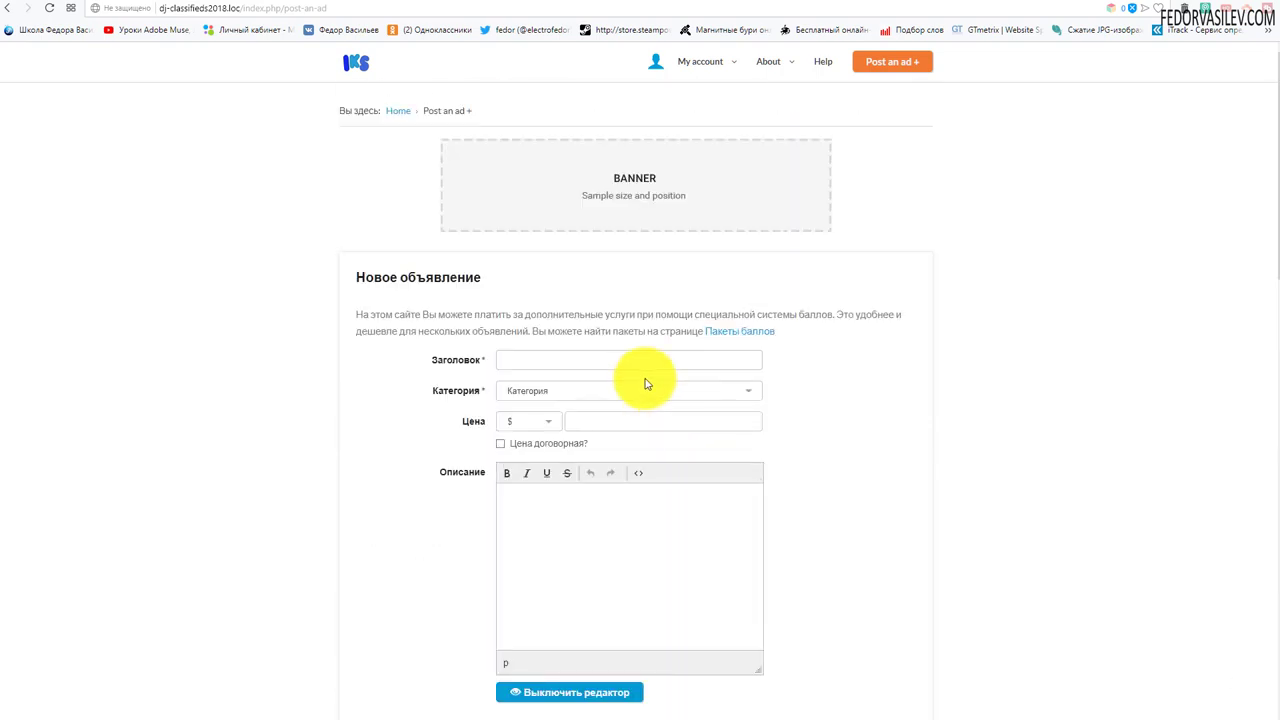
{"action": "scroll", "coordinate": [650, 375], "scroll_direction": "down", "scroll_amount": 8}
{"action": "scroll", "coordinate": [657, 370], "scroll_direction": "down", "scroll_amount": 3}
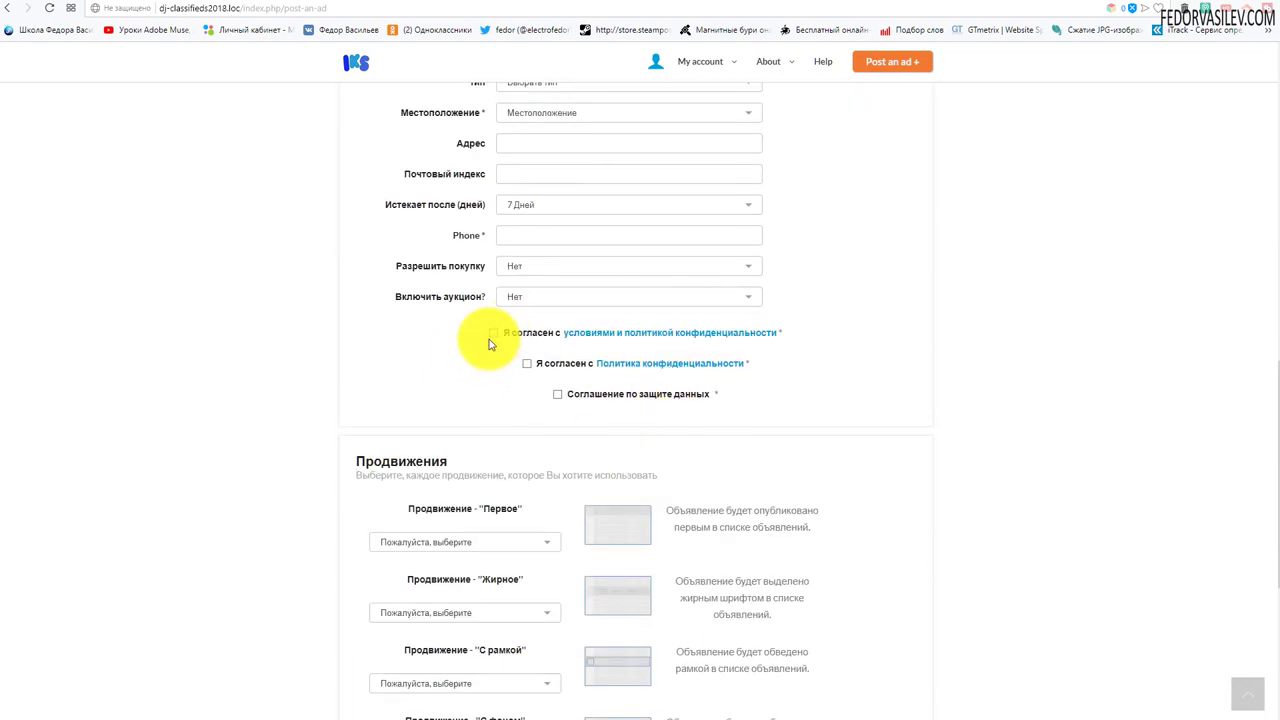
{"action": "scroll", "coordinate": [480, 343], "scroll_direction": "up", "scroll_amount": 10}
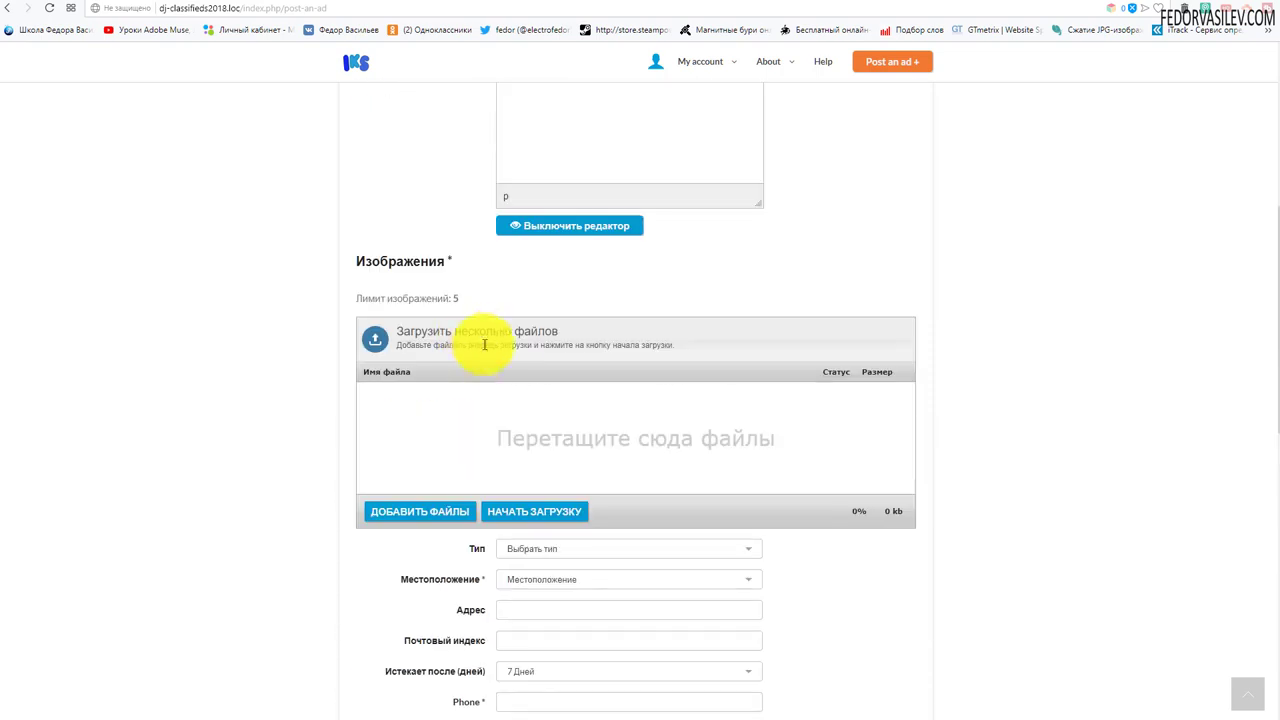
{"action": "scroll", "coordinate": [728, 402], "scroll_direction": "down", "scroll_amount": 10}
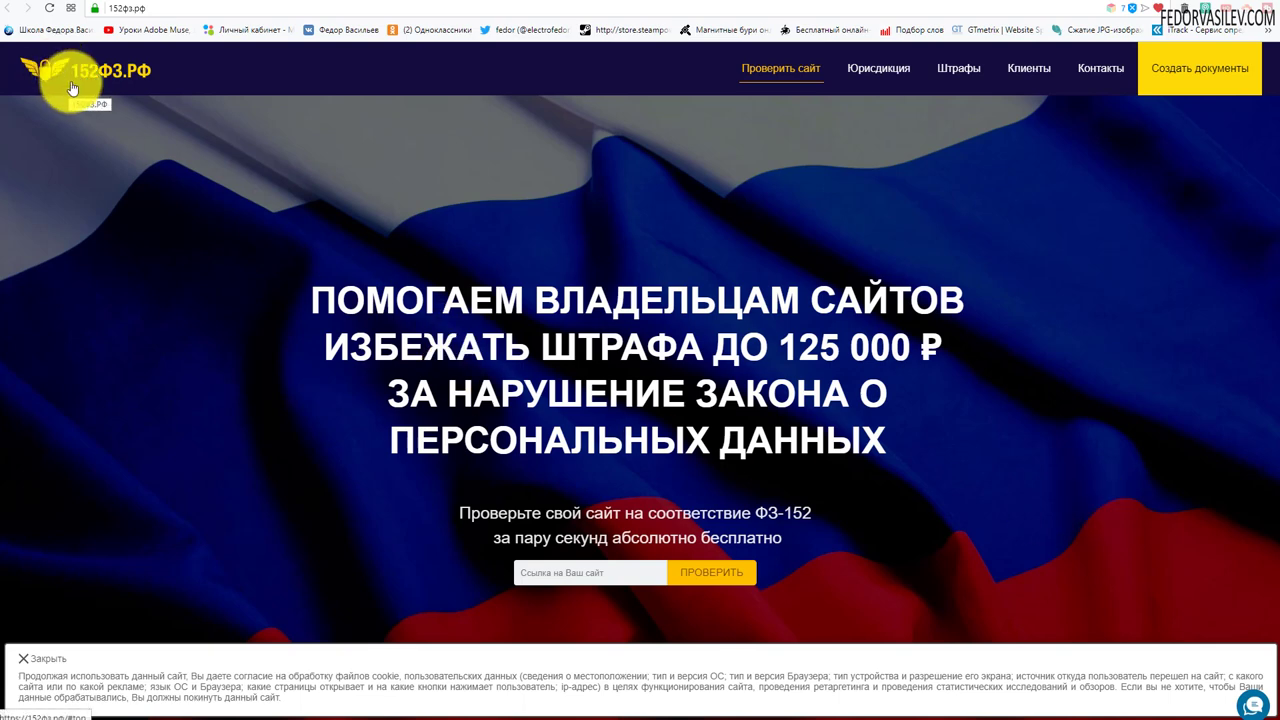
Look over the 152фз.рф homepage and the new-ad form on dj-classifieds2018-2.loc.
{"action": "scroll", "coordinate": [572, 260], "scroll_direction": "down", "scroll_amount": 4}
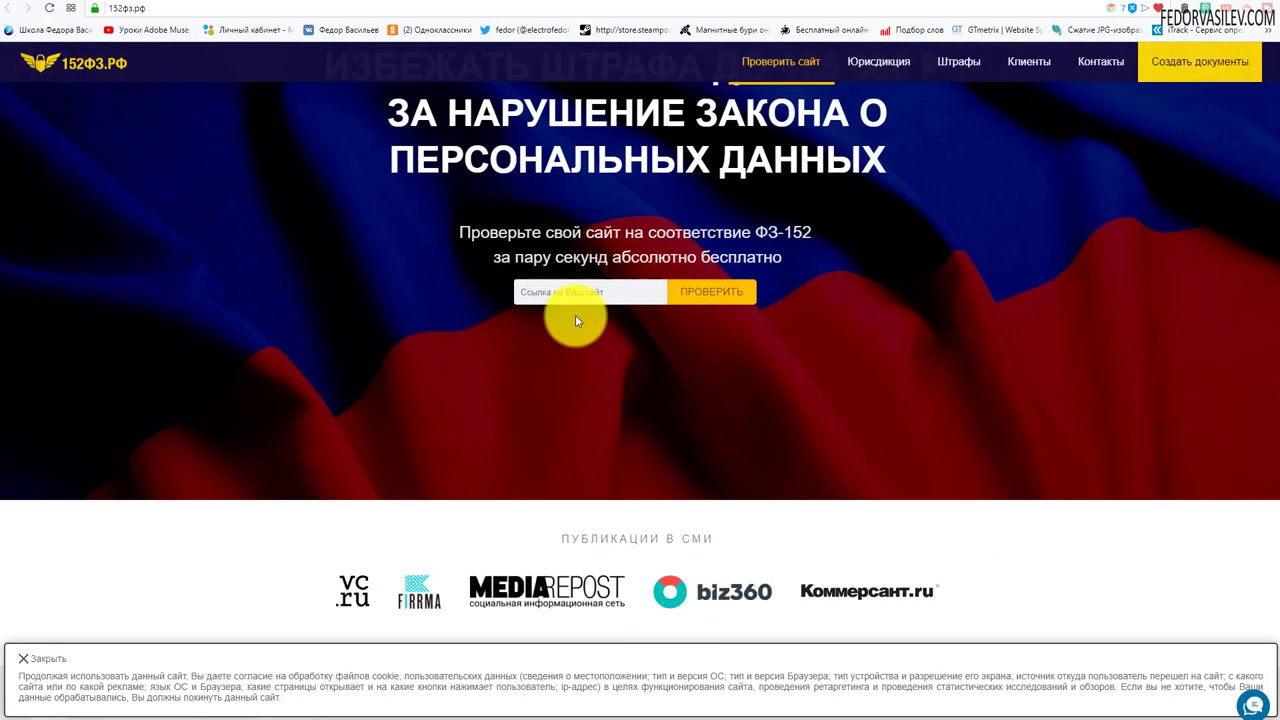
{"action": "scroll", "coordinate": [763, 420], "scroll_direction": "up", "scroll_amount": 8}
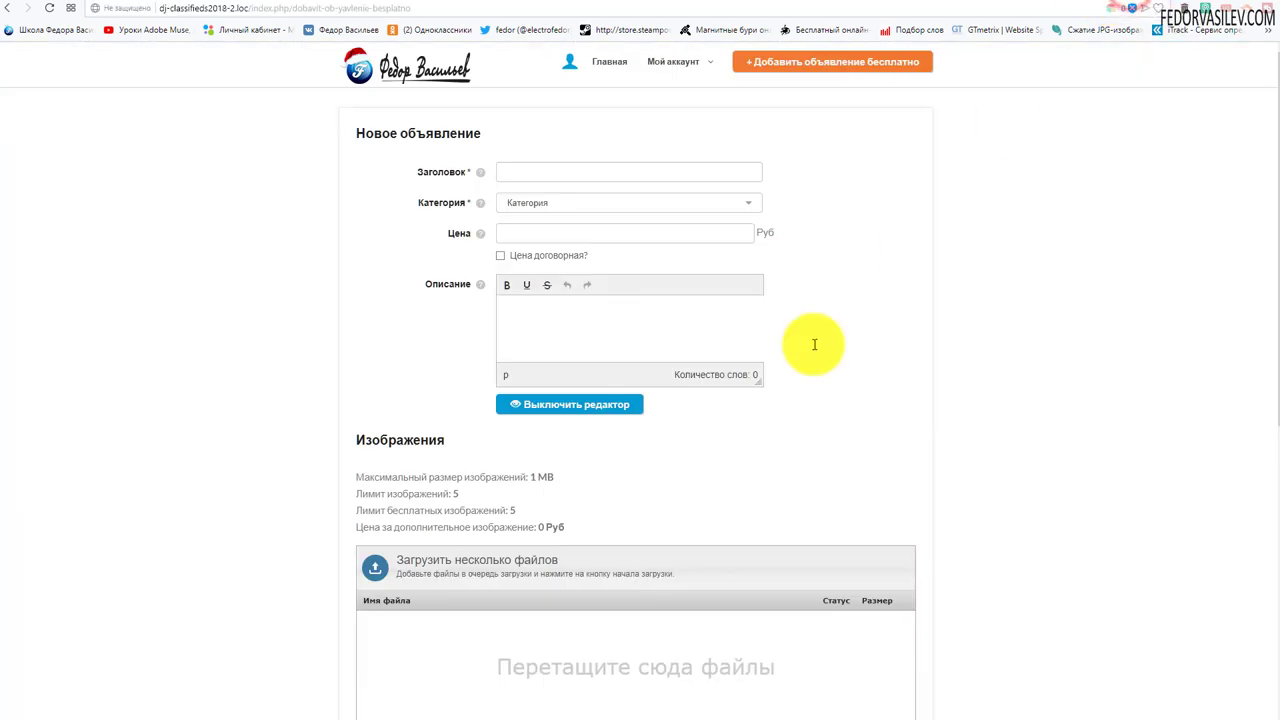
{"action": "scroll", "coordinate": [814, 335], "scroll_direction": "down", "scroll_amount": 4}
{"action": "scroll", "coordinate": [816, 320], "scroll_direction": "up", "scroll_amount": 1}
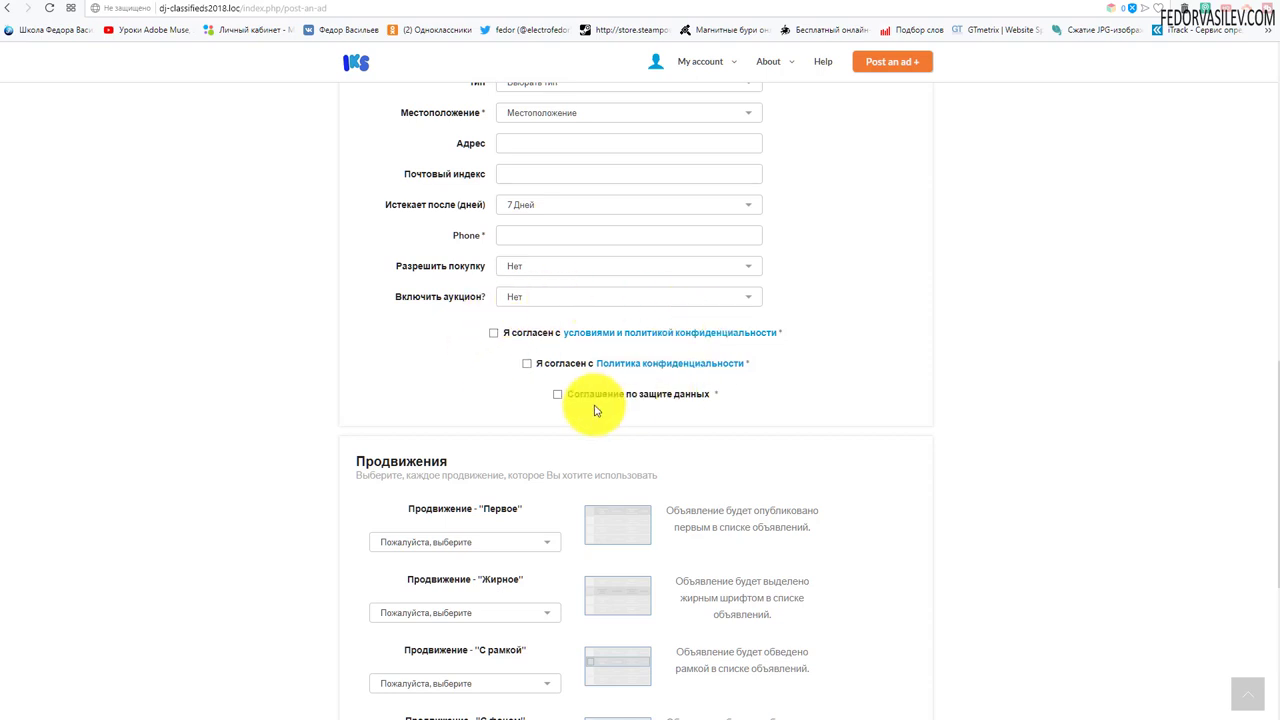
On the demo site's ad form, tick the terms and privacy policy consent and view the article it links to.
{"action": "scroll", "coordinate": [455, 366], "scroll_direction": "up", "scroll_amount": 15}
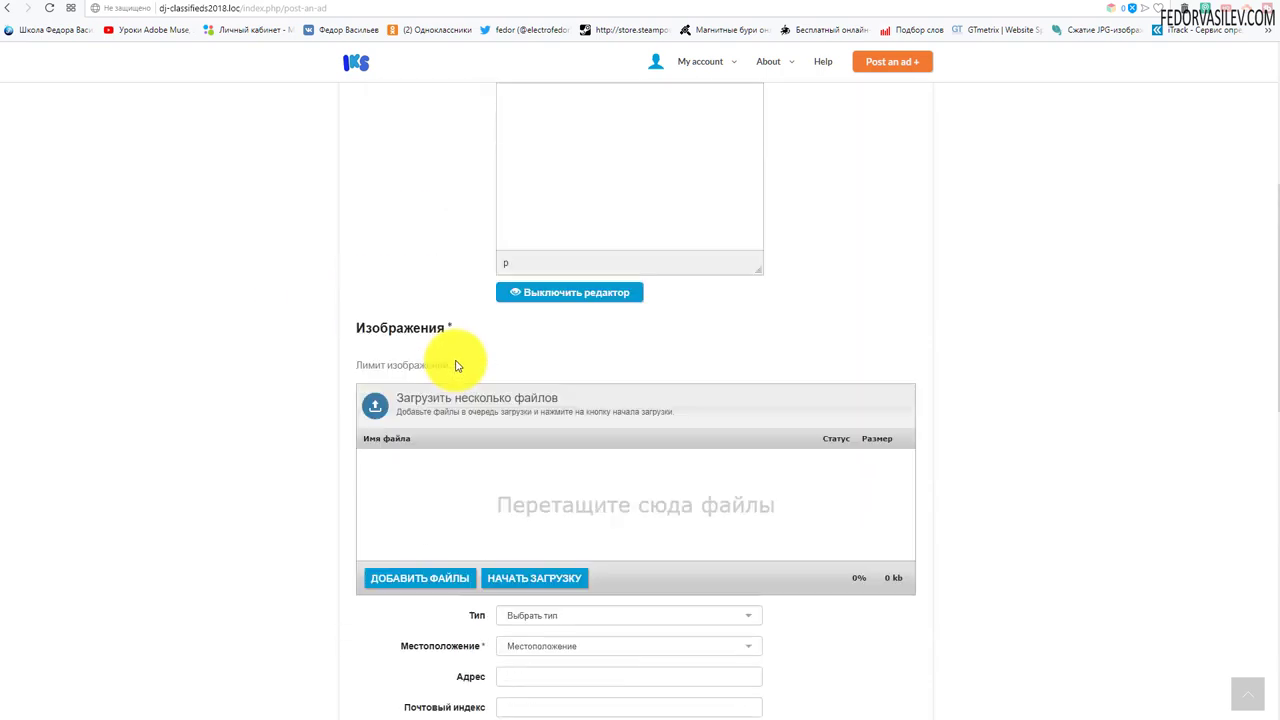
{"action": "scroll", "coordinate": [543, 266], "scroll_direction": "down", "scroll_amount": 15}
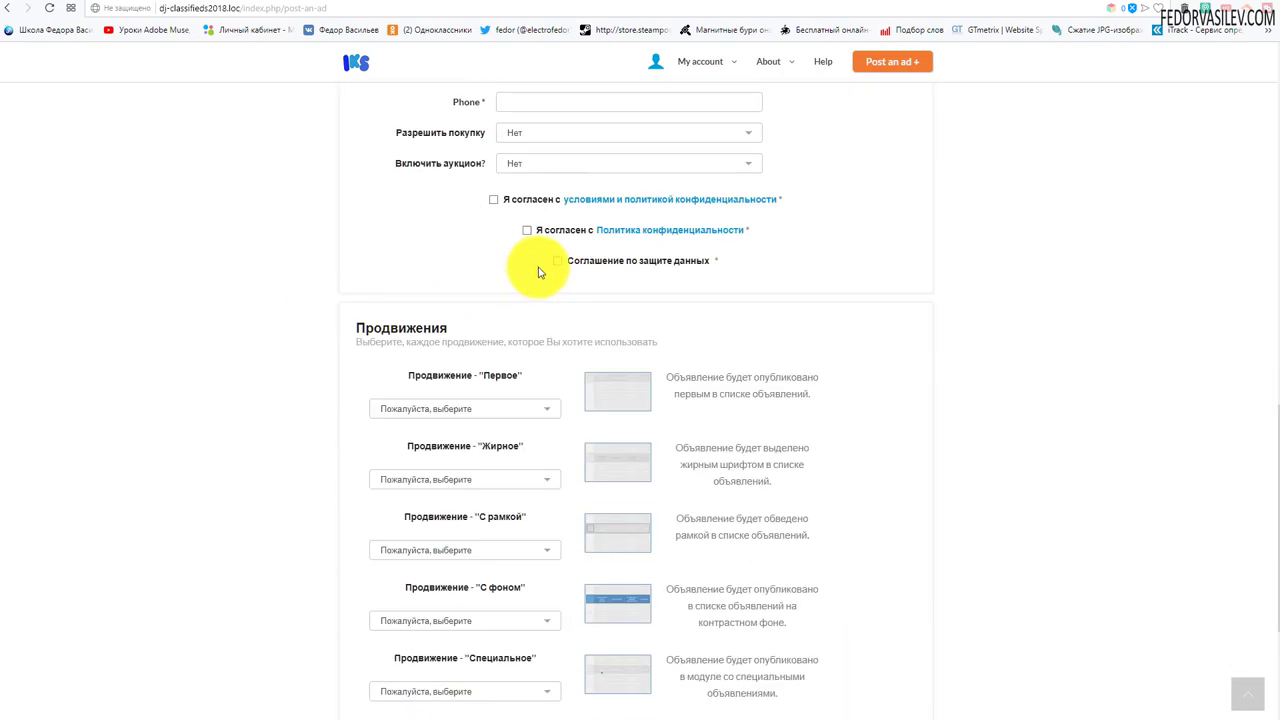
{"action": "scroll", "coordinate": [447, 513], "scroll_direction": "up", "scroll_amount": 4}
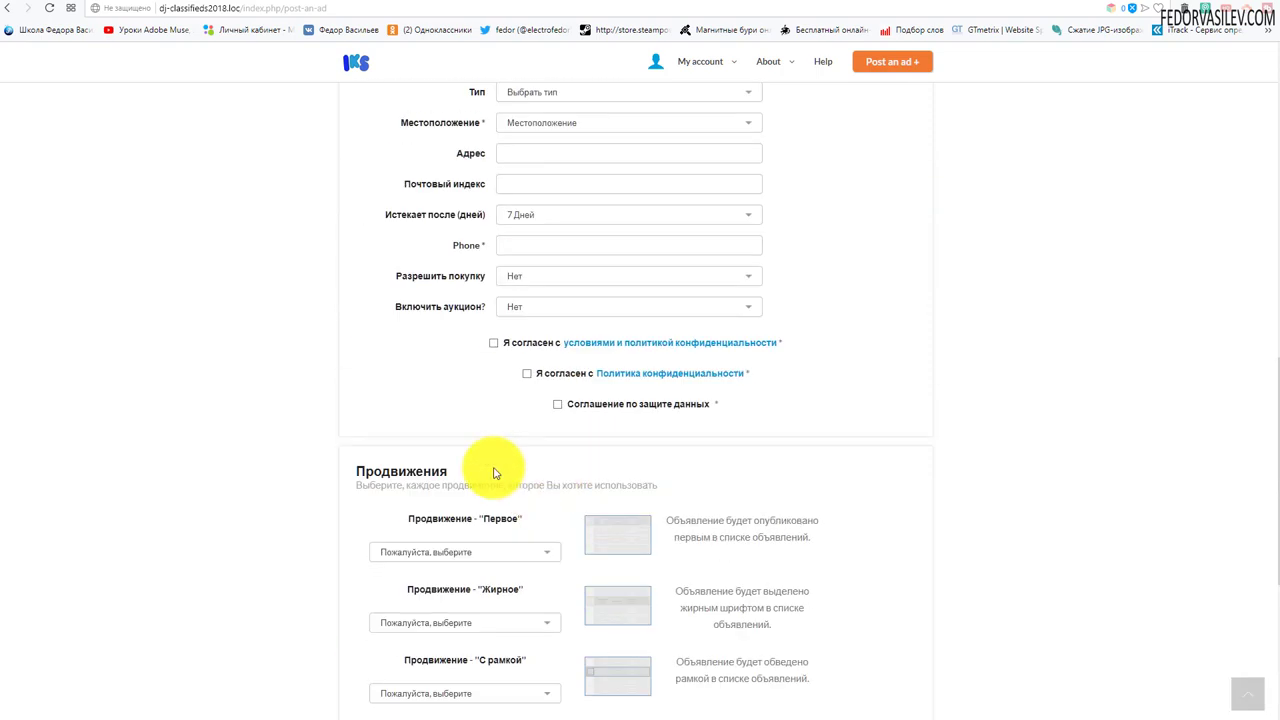
{"action": "left_click", "coordinate": [492, 349]}
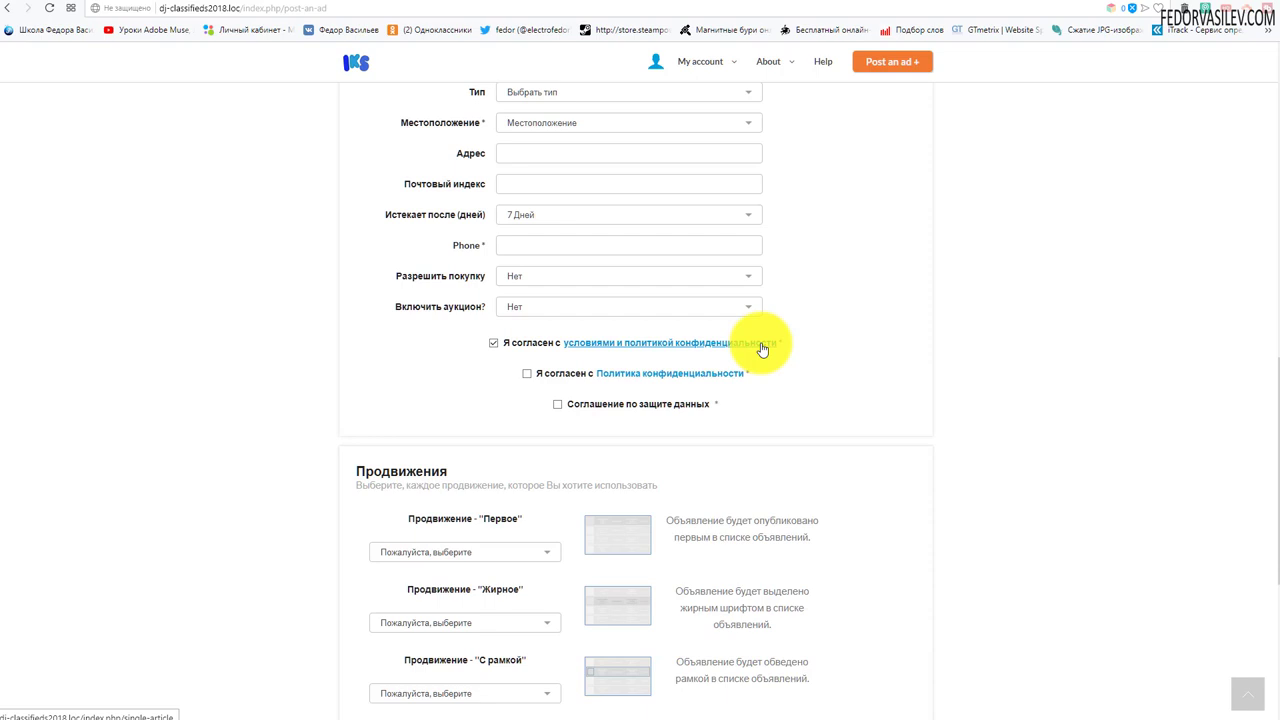
{"action": "left_click", "coordinate": [610, 349]}
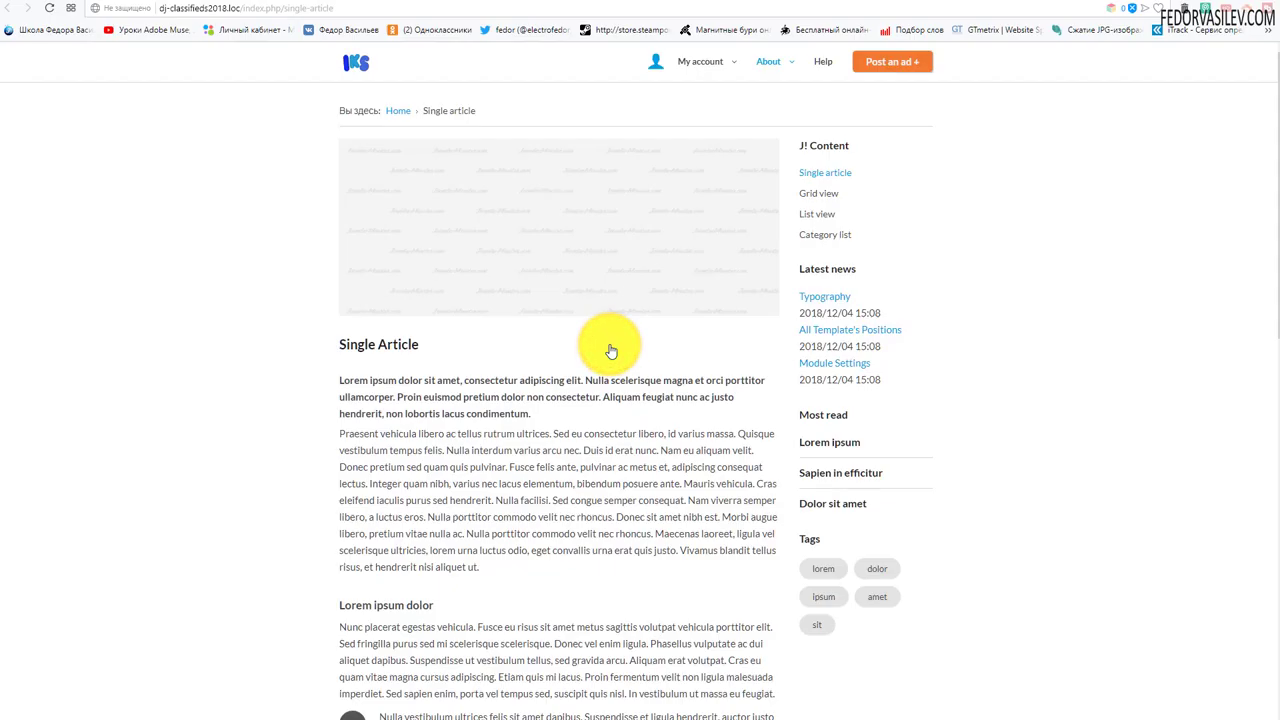
{"action": "scroll", "coordinate": [414, 365], "scroll_direction": "down", "scroll_amount": 10}
{"action": "scroll", "coordinate": [409, 363], "scroll_direction": "up", "scroll_amount": 10}
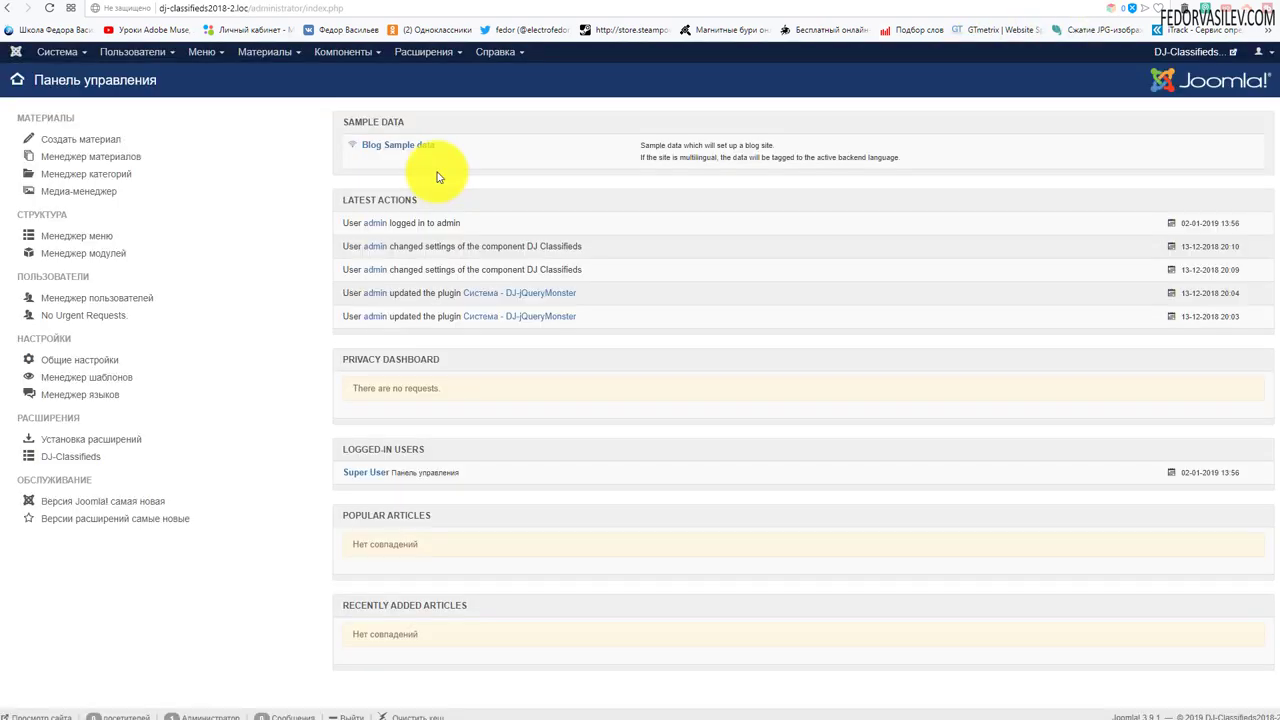
In the Joomla administration of dj-classifieds2018-2.loc, create a new article titled "Политика".
{"action": "left_click", "coordinate": [252, 51]}
{"action": "mouse_move", "coordinate": [272, 80]}
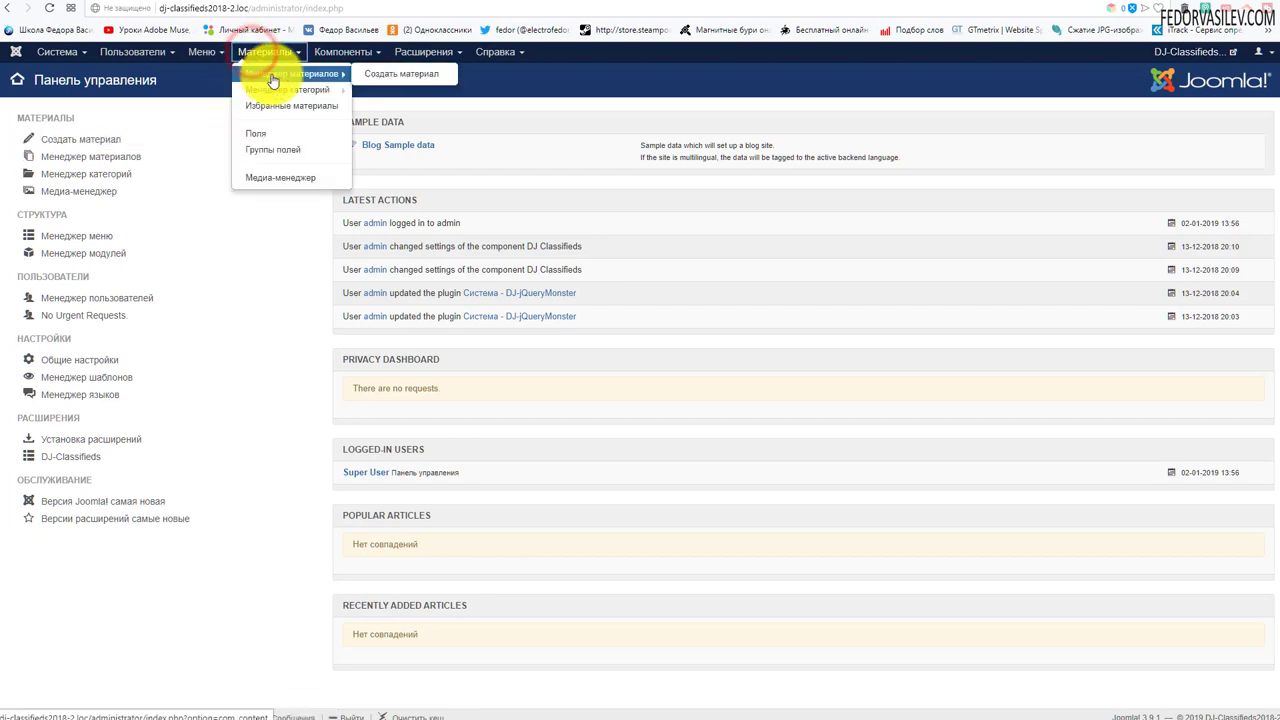
{"action": "left_click", "coordinate": [394, 74]}
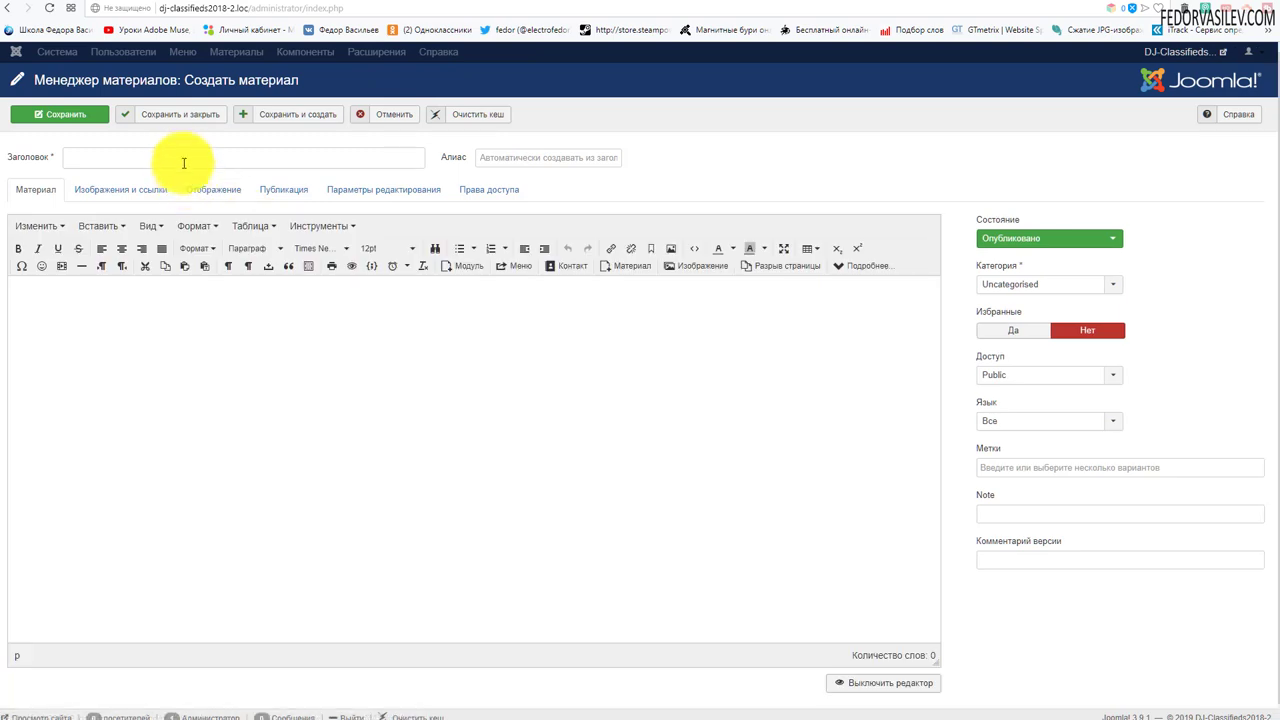
{"action": "left_click", "coordinate": [180, 158]}
{"action": "type", "text": "П"}
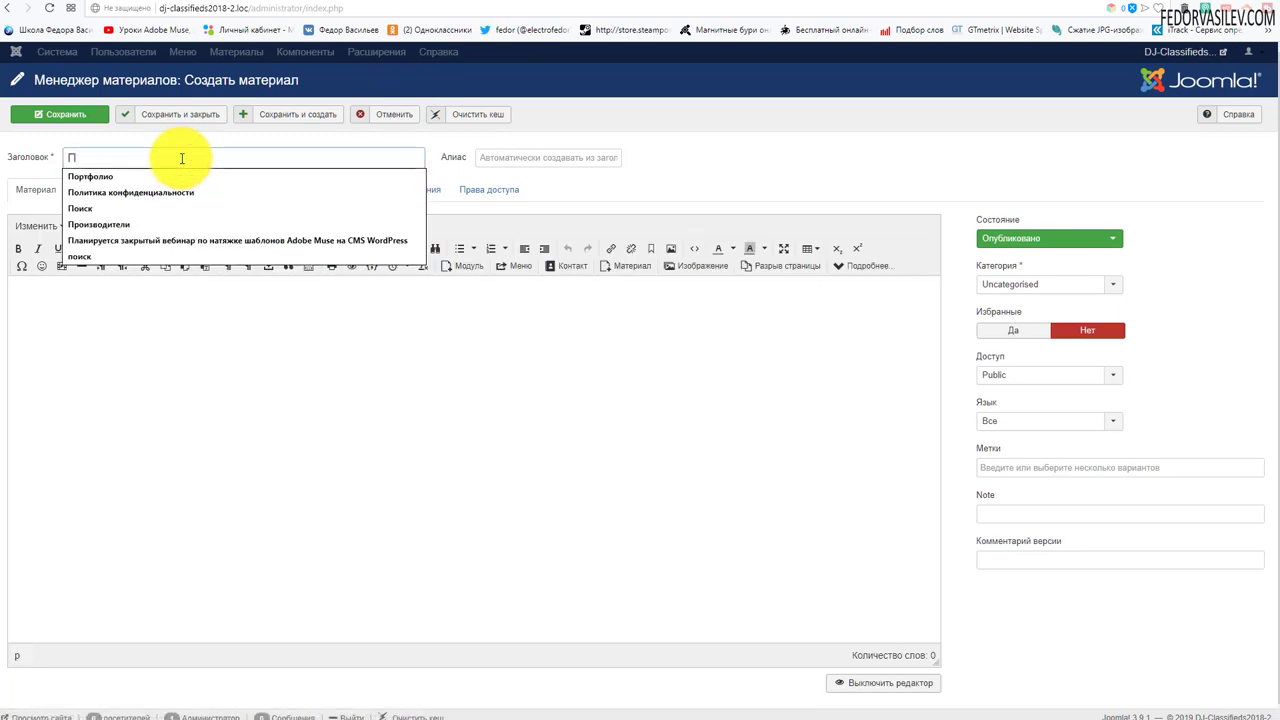
{"action": "type", "text": "олитика"}
Paste the personal data processing policy text into the article body through its source code.
{"action": "left_click", "coordinate": [270, 325]}
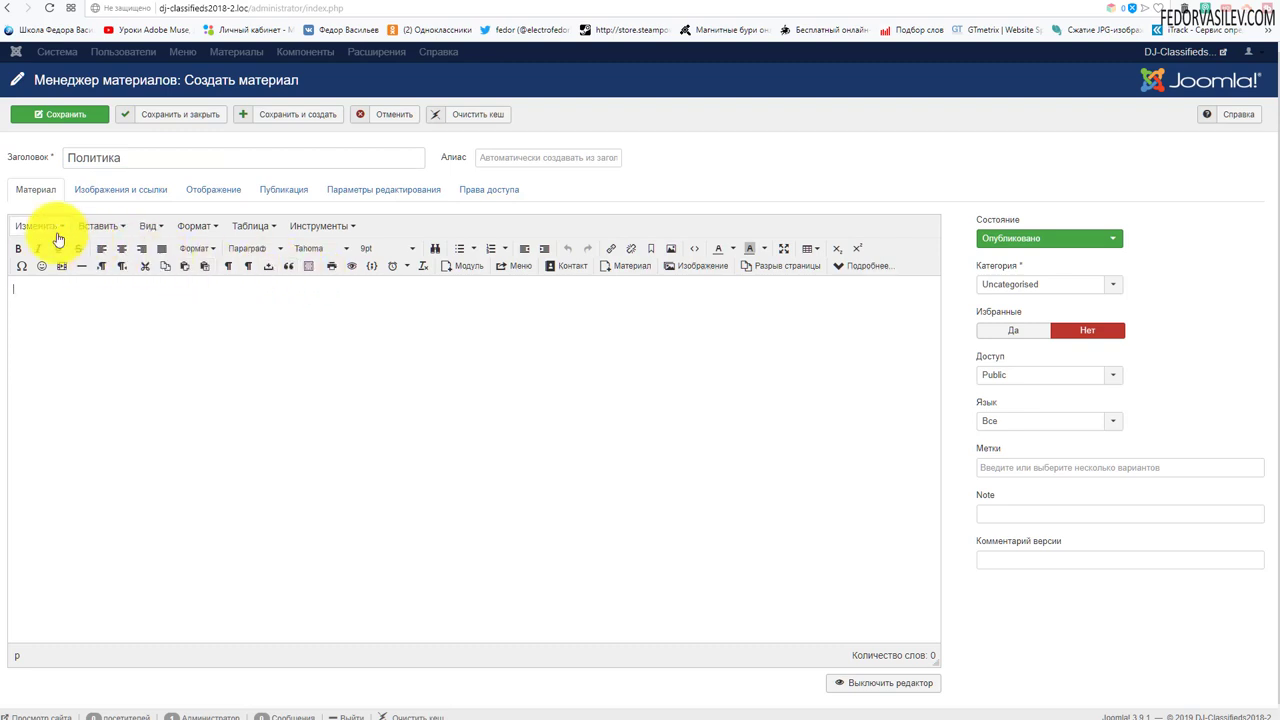
{"action": "left_click", "coordinate": [693, 253]}
{"action": "right_click", "coordinate": [630, 253]}
{"action": "left_click", "coordinate": [652, 352]}
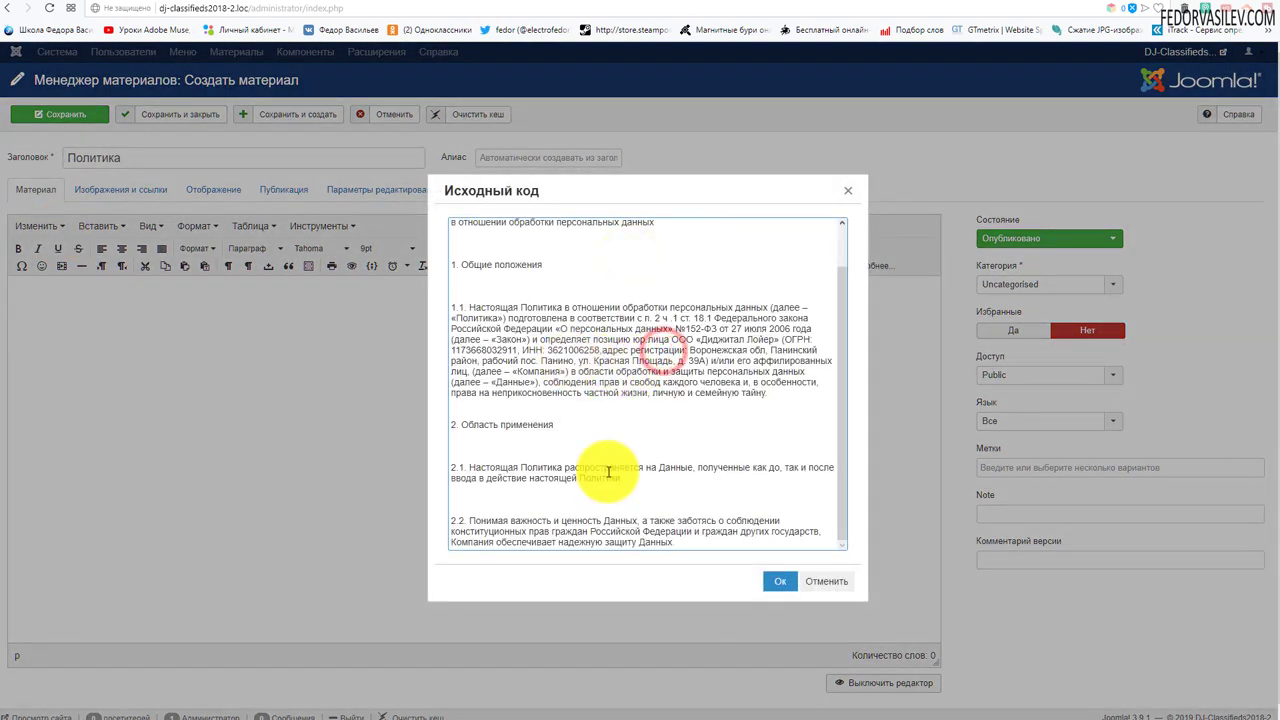
{"action": "left_click", "coordinate": [780, 581]}
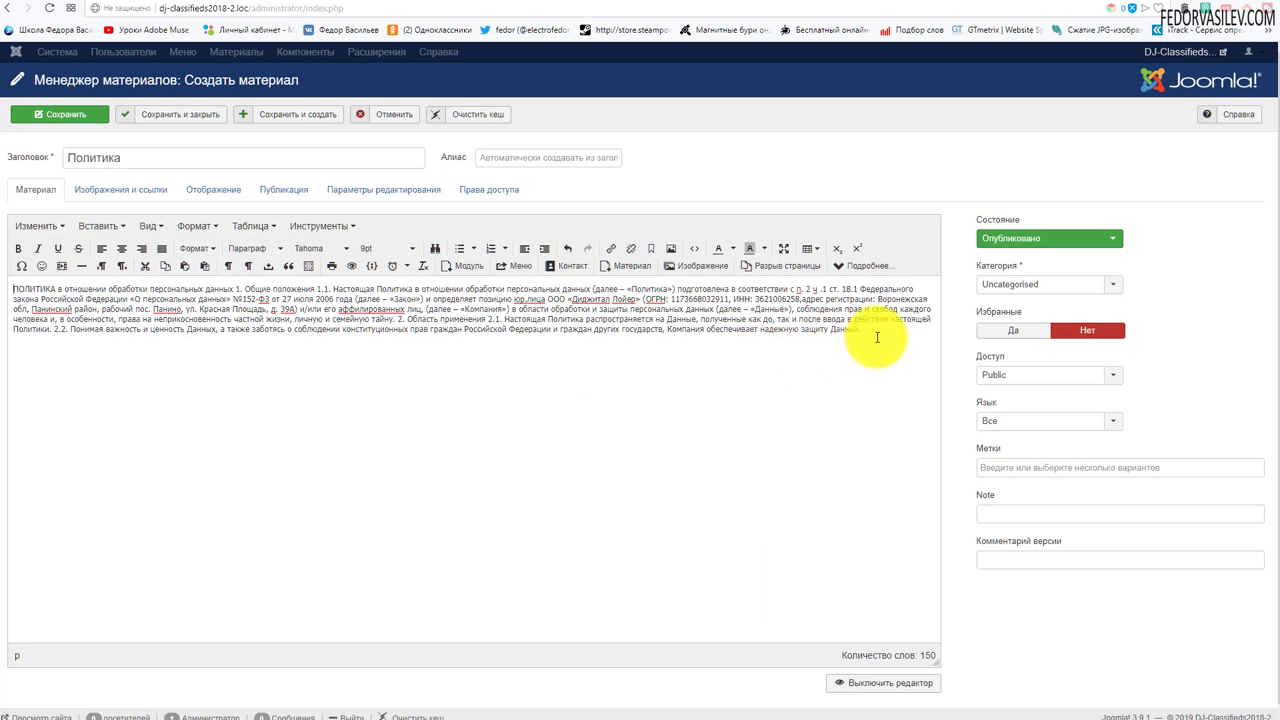
{"action": "left_click_drag", "start_coordinate": [877, 335], "coordinate": [350, 264]}
{"action": "left_click", "coordinate": [345, 312]}
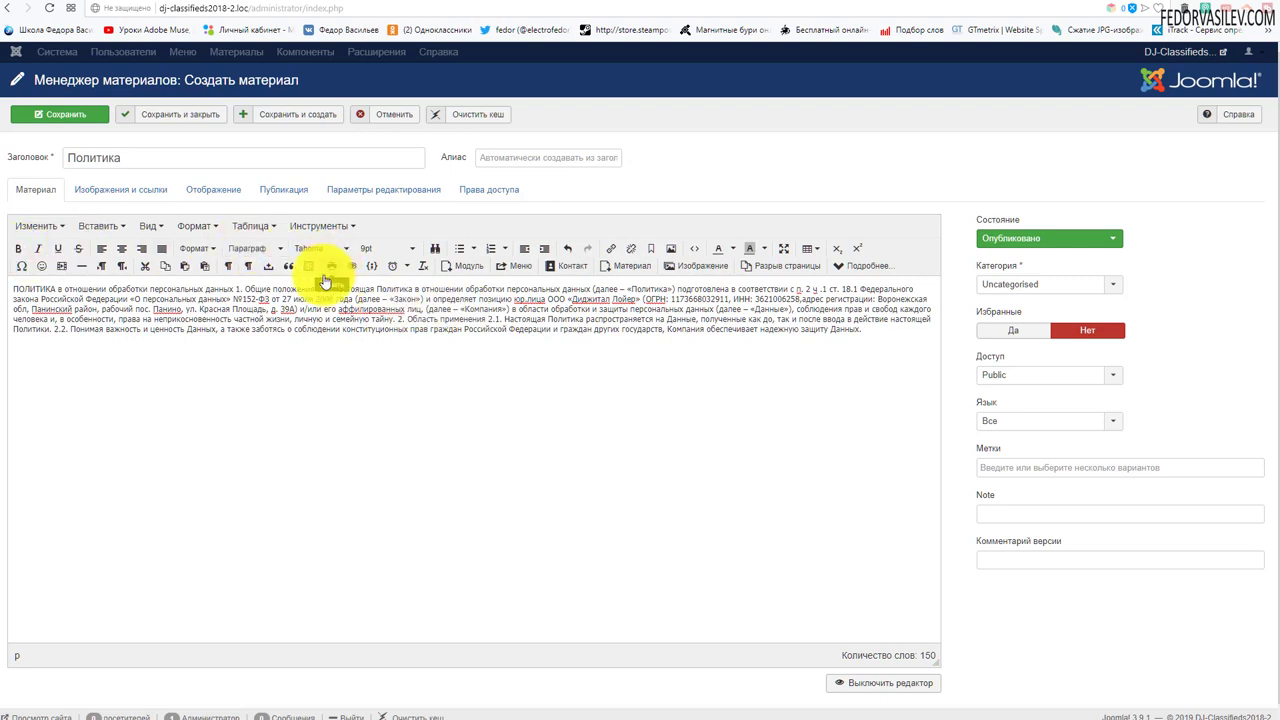
{"action": "left_click_drag", "start_coordinate": [877, 331], "coordinate": [23, 286]}
{"action": "left_click", "coordinate": [95, 290]}
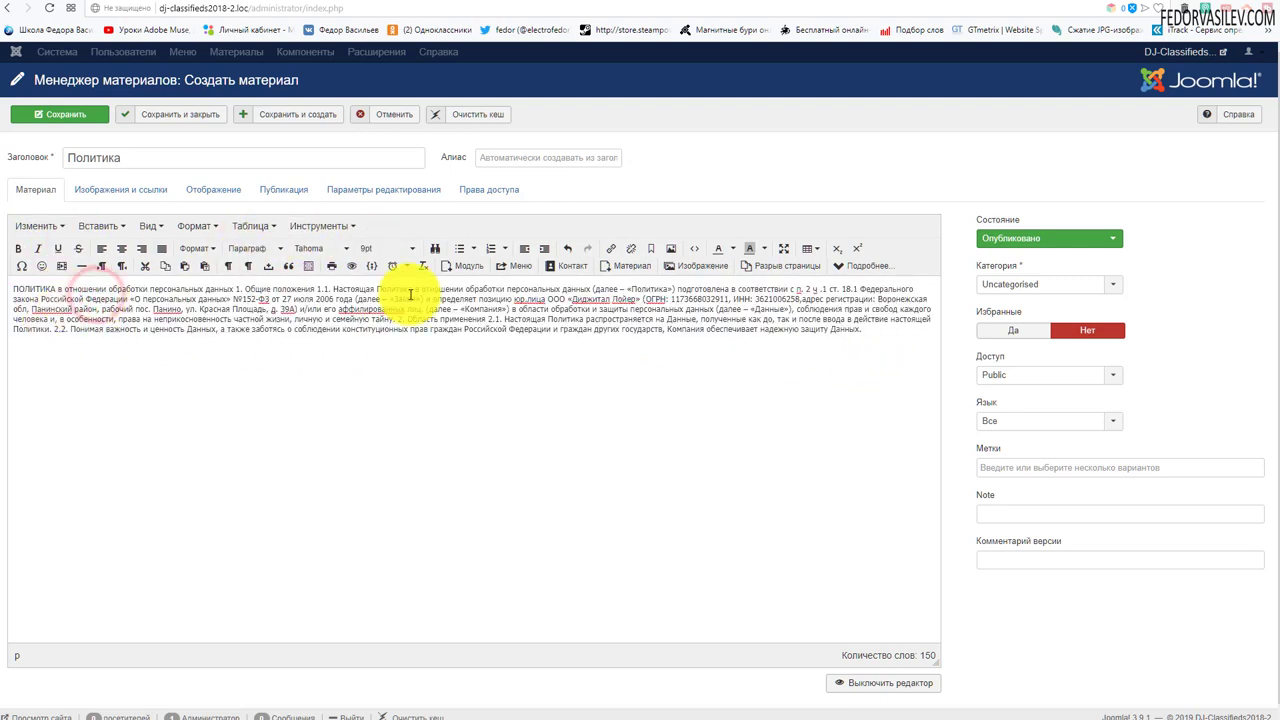
Choose Uncategorised as the category of the "Политика" article.
{"action": "left_click", "coordinate": [1107, 283]}
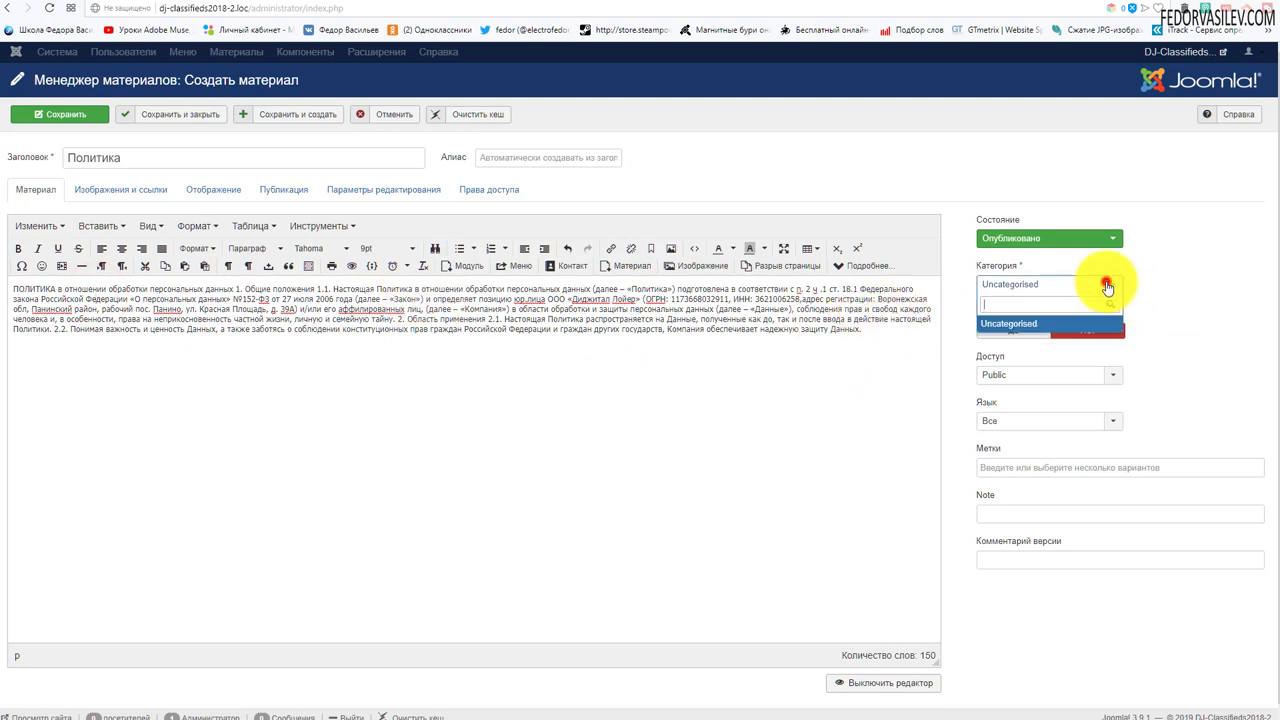
{"action": "left_click", "coordinate": [1014, 328]}
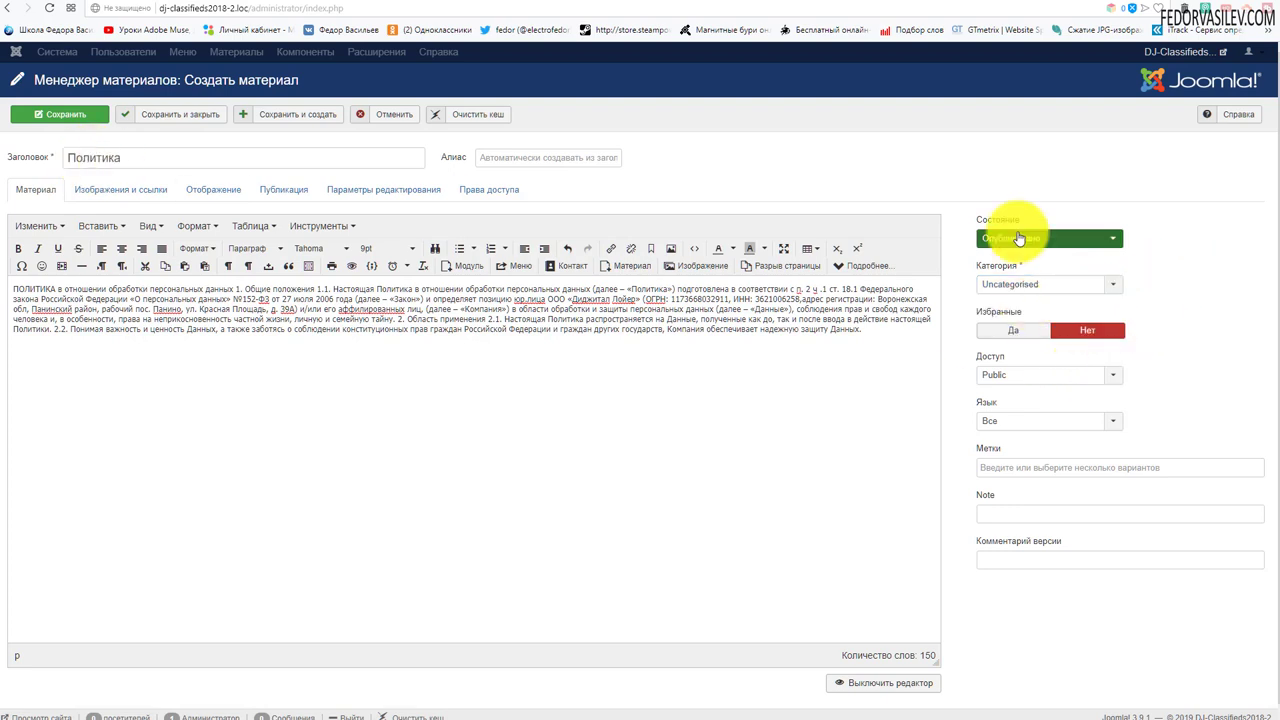
Set the article's title display option (Заголовок) to "Скрыть", and save and close the article.
{"action": "left_click", "coordinate": [106, 191]}
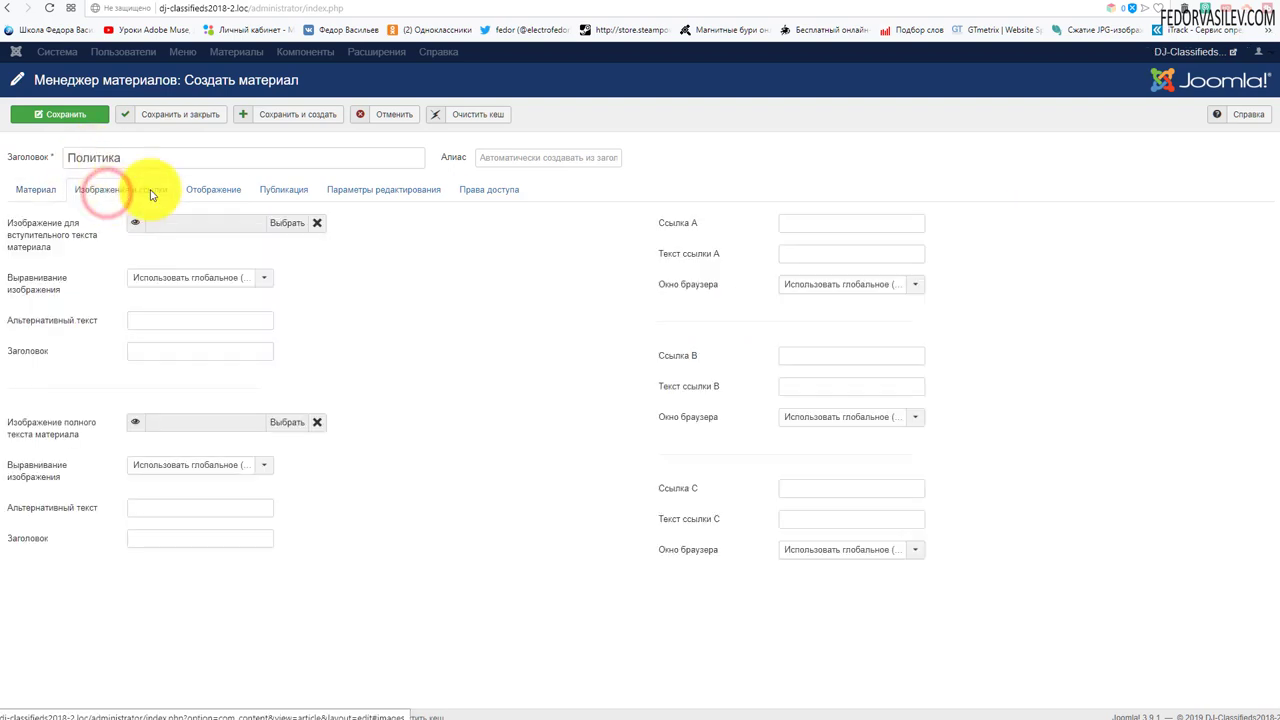
{"action": "left_click", "coordinate": [213, 190]}
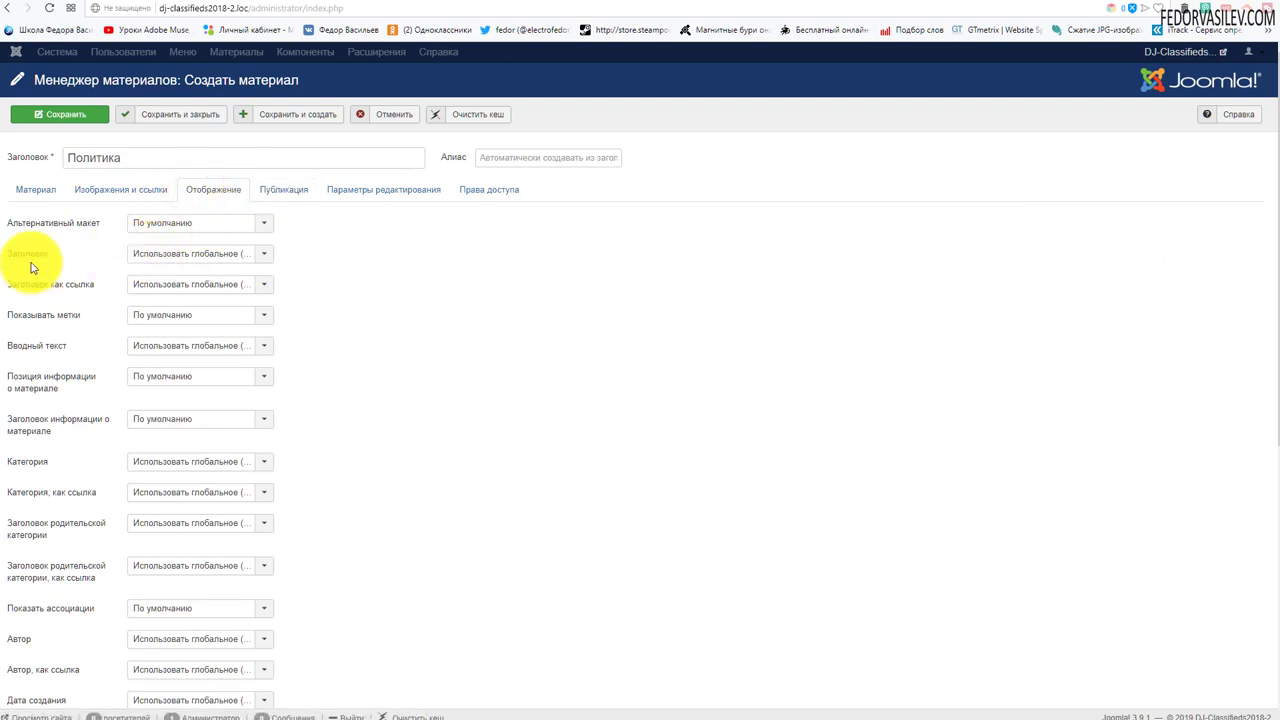
{"action": "left_click", "coordinate": [134, 256]}
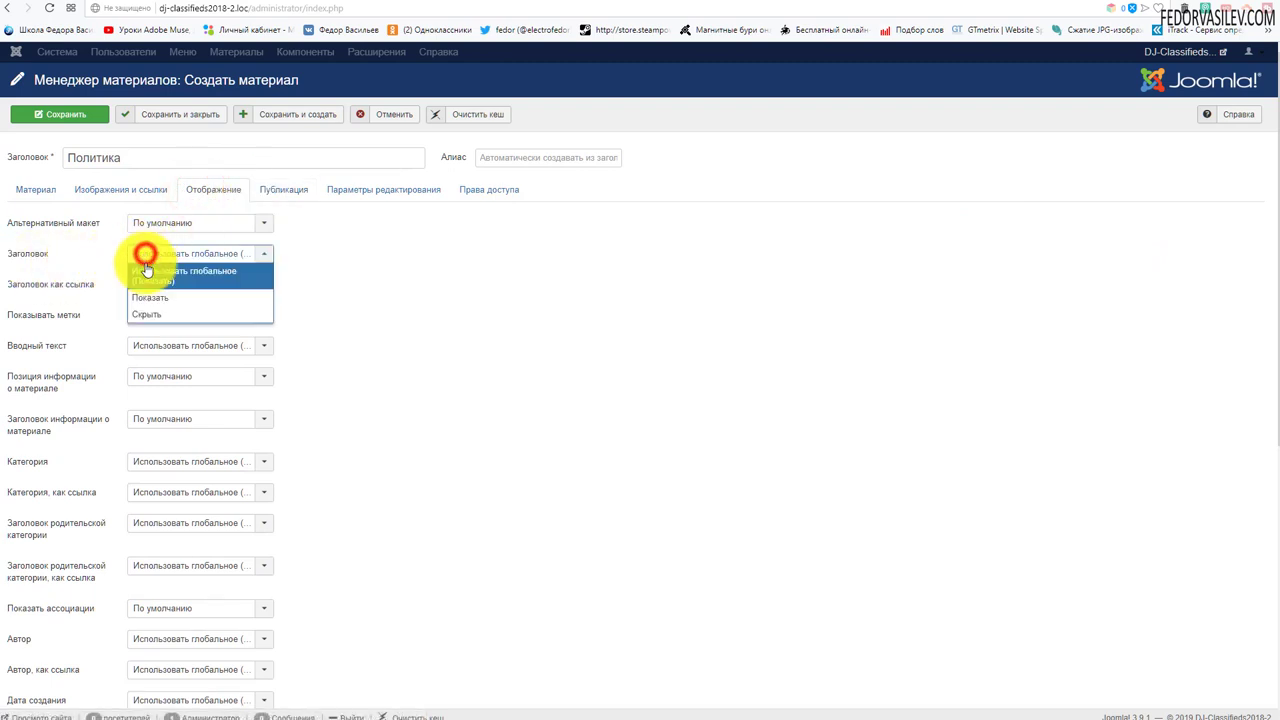
{"action": "left_click", "coordinate": [157, 314]}
{"action": "left_click", "coordinate": [62, 192]}
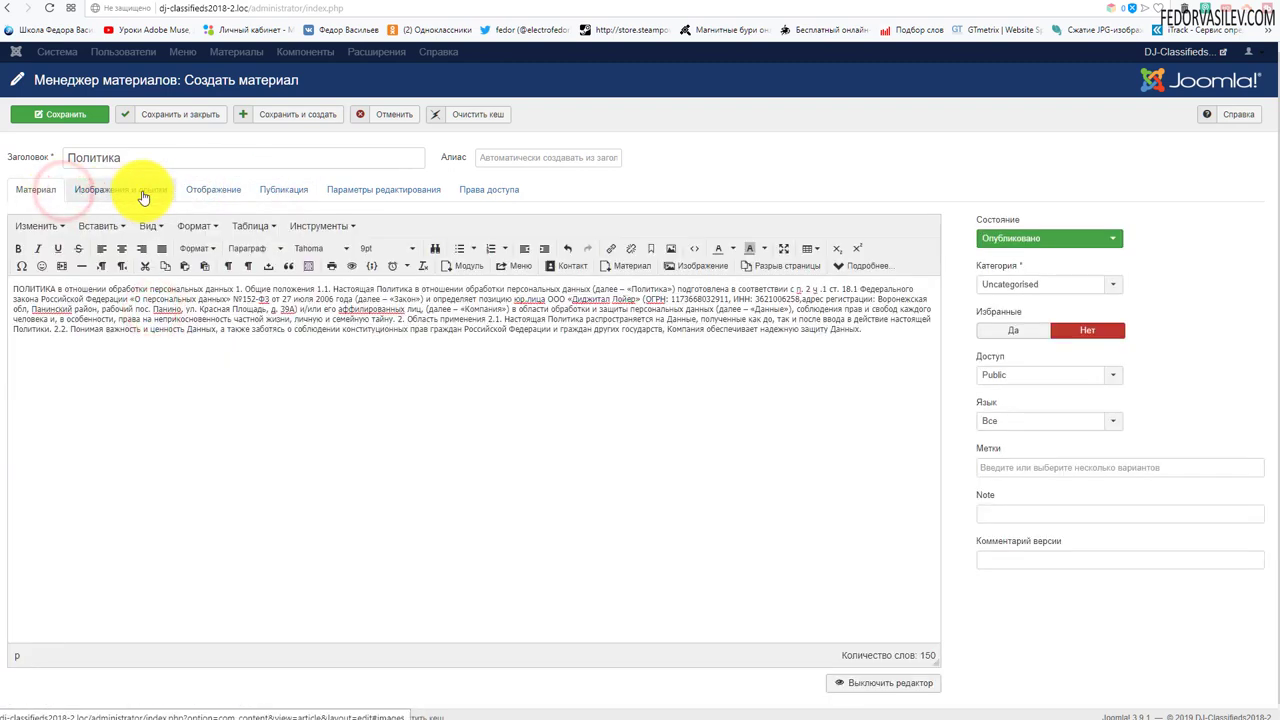
{"action": "left_click", "coordinate": [157, 113]}
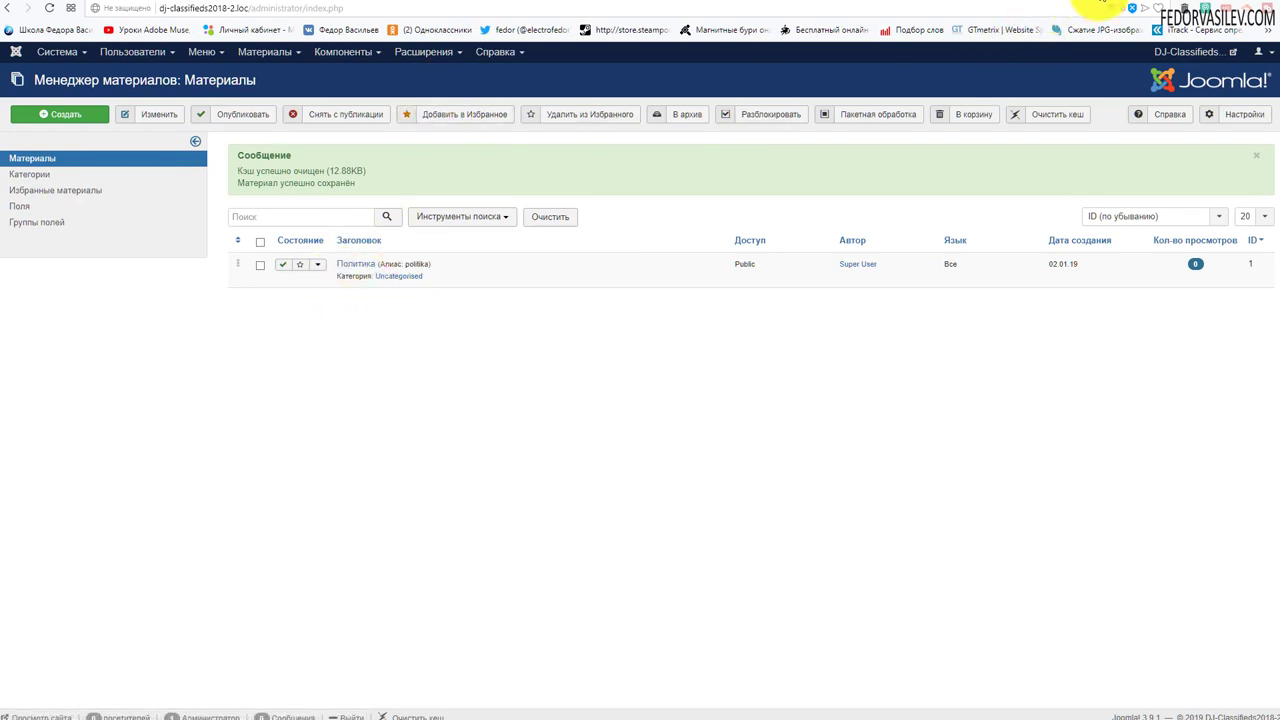
Switch to the dj-classifieds2018-2.loc site, reopen its free ad submission form and look through it to the terms consent checkbox.
{"action": "left_click", "coordinate": [1128, 4]}
{"action": "scroll", "coordinate": [932, 223], "scroll_direction": "up", "scroll_amount": 5}
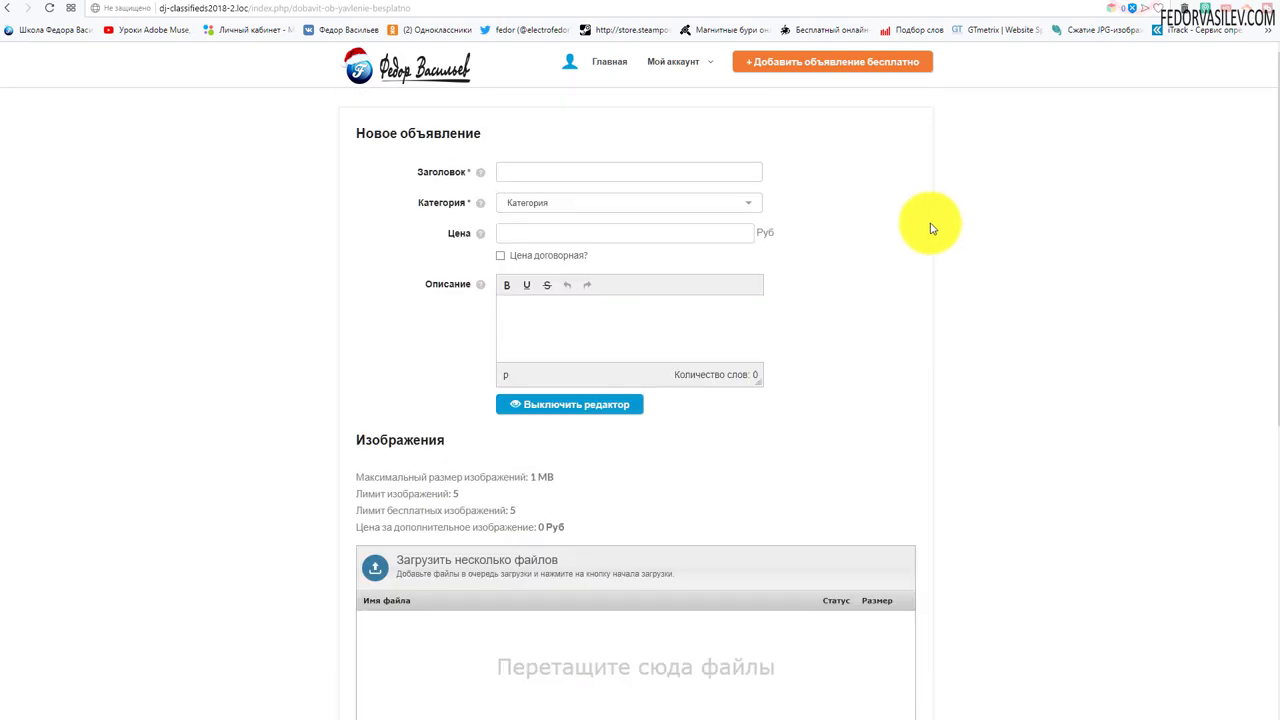
{"action": "left_click", "coordinate": [868, 62]}
{"action": "scroll", "coordinate": [894, 220], "scroll_direction": "down", "scroll_amount": 6}
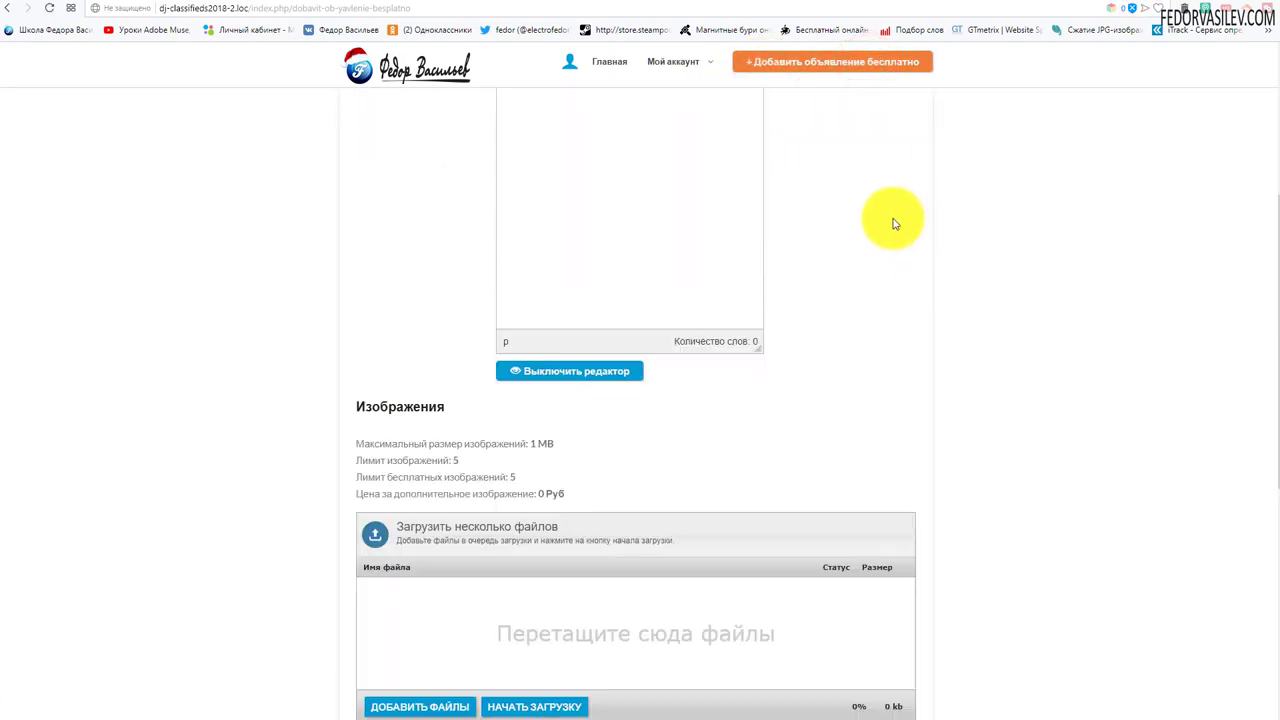
{"action": "scroll", "coordinate": [880, 213], "scroll_direction": "down", "scroll_amount": 3}
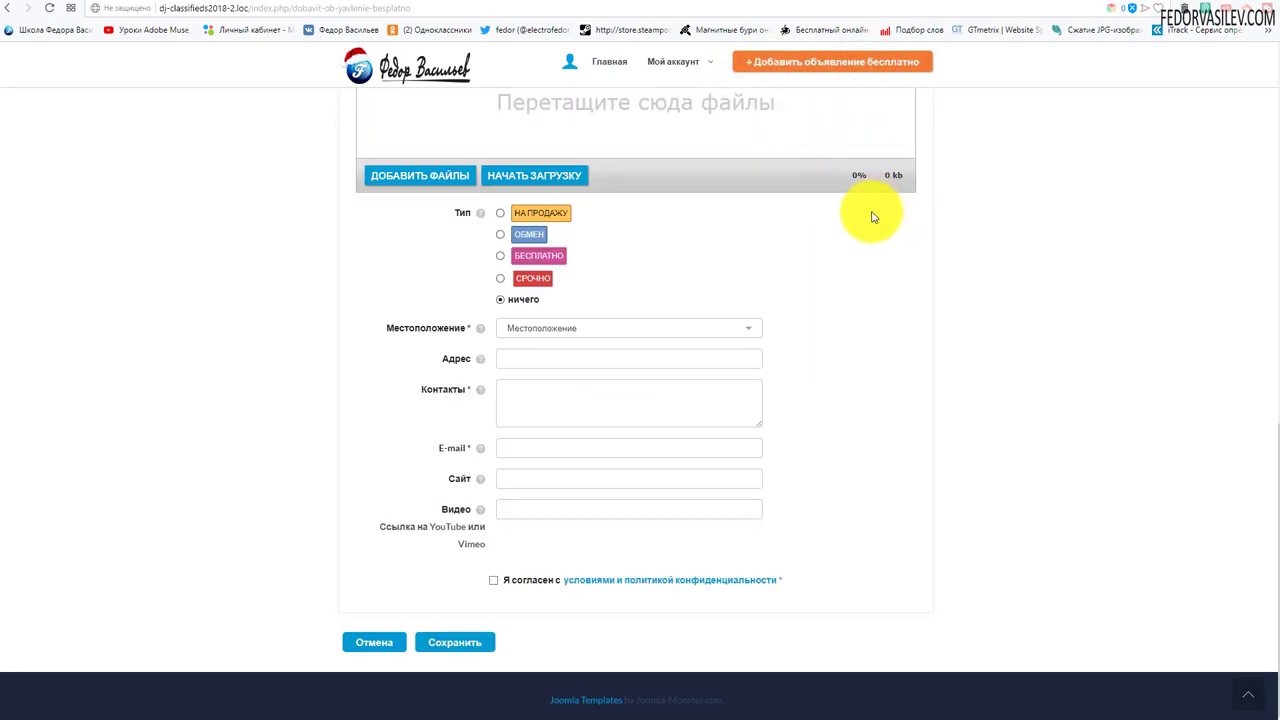
{"action": "scroll", "coordinate": [1071, 434], "scroll_direction": "up", "scroll_amount": 4}
{"action": "scroll", "coordinate": [900, 543], "scroll_direction": "down", "scroll_amount": 4}
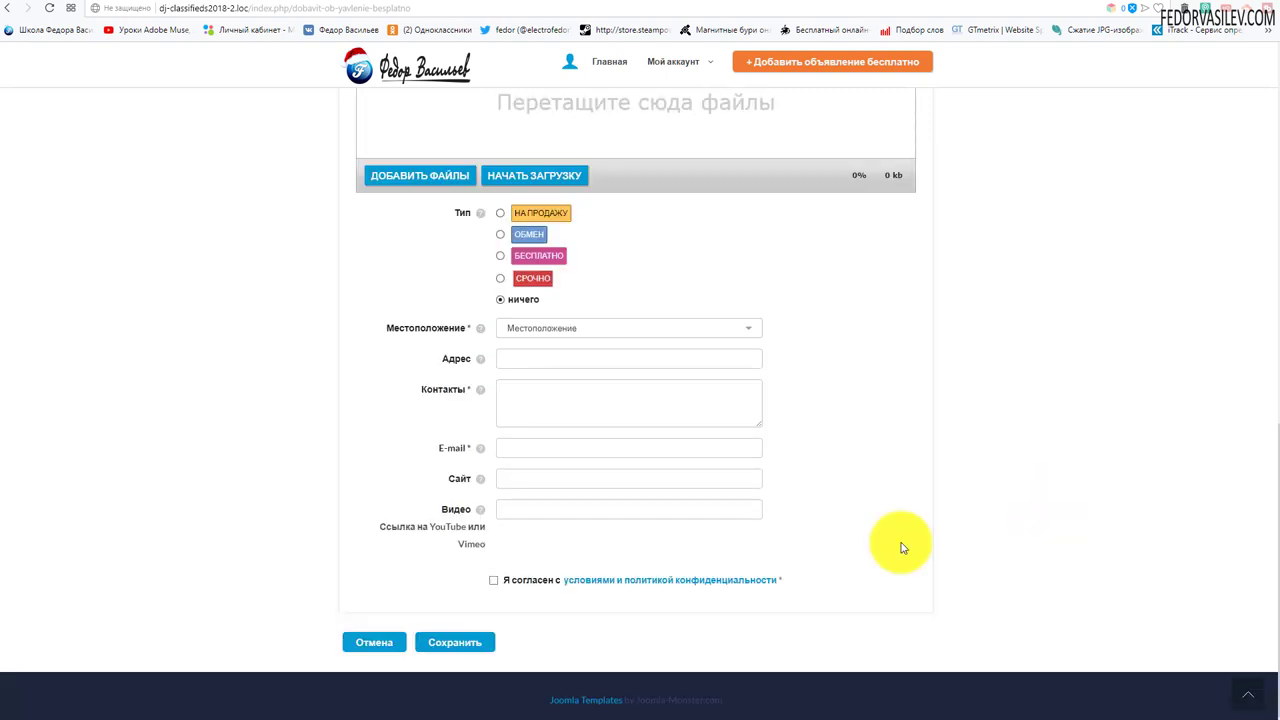
Tick the terms and privacy policy consent, open its linked article and check the policy text.
{"action": "left_click", "coordinate": [493, 582]}
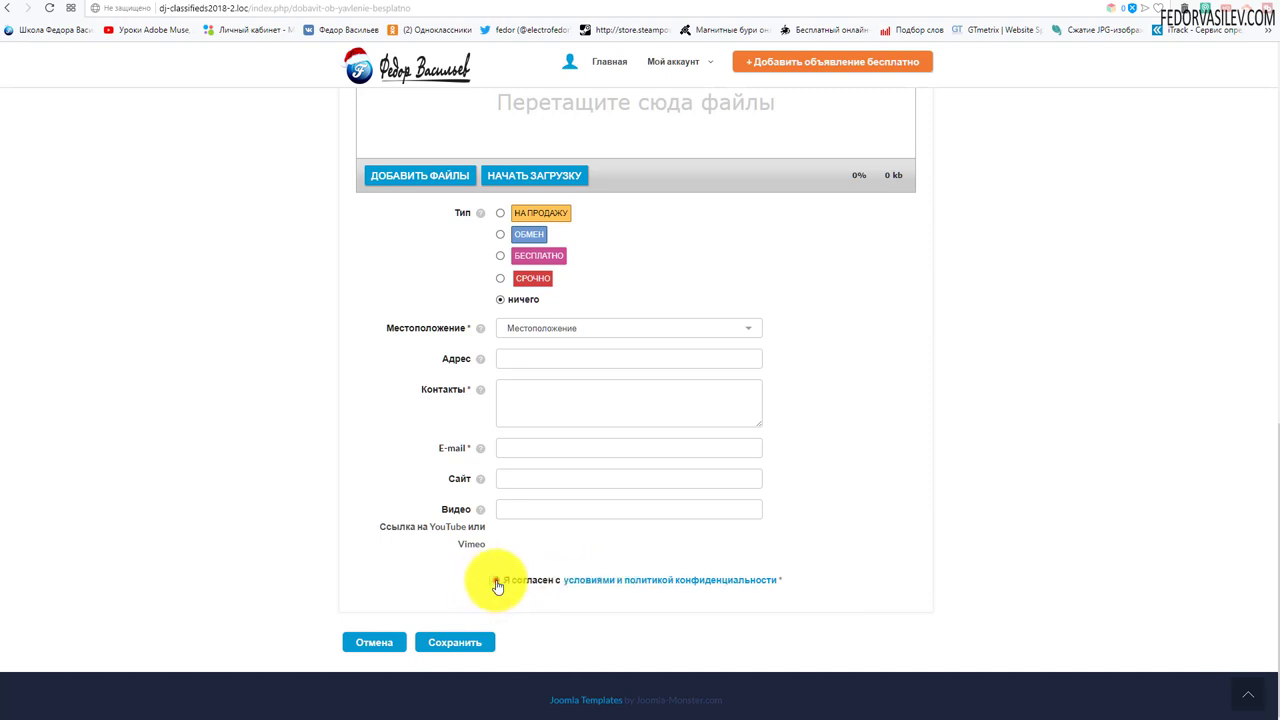
{"action": "left_click", "coordinate": [637, 580]}
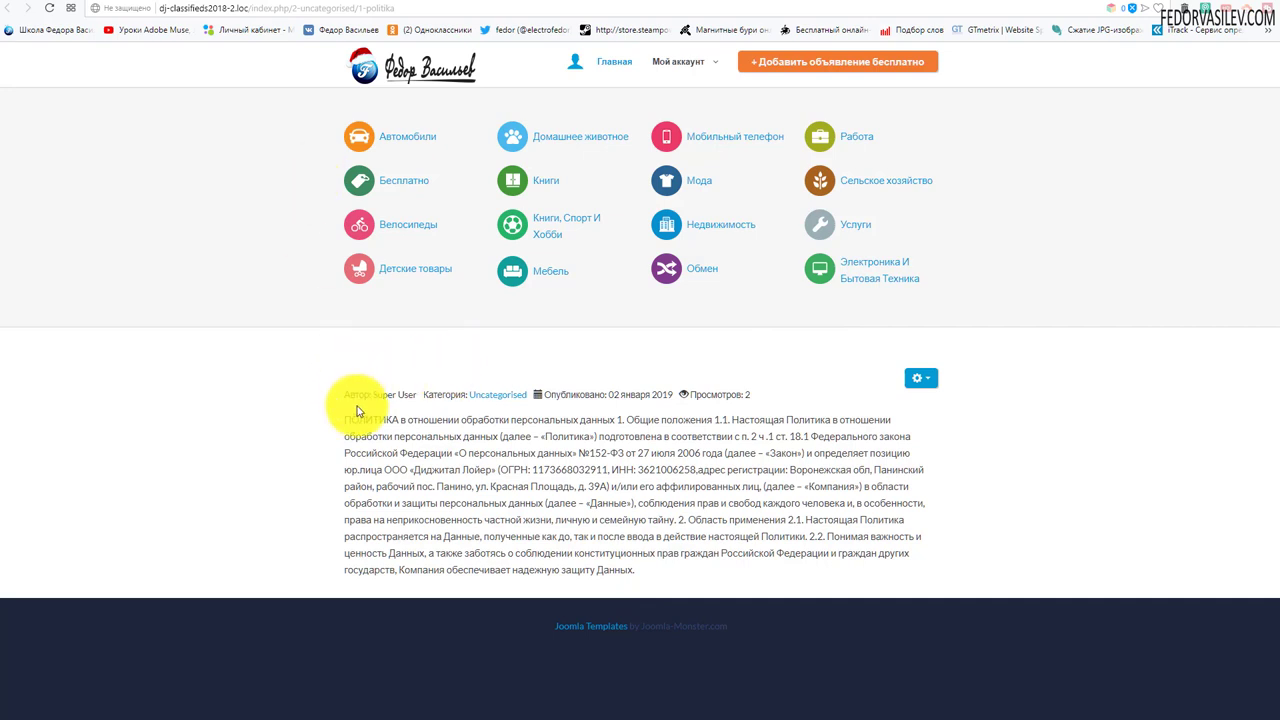
{"action": "left_click_drag", "start_coordinate": [348, 418], "coordinate": [910, 455]}
{"action": "left_click", "coordinate": [1035, 510]}
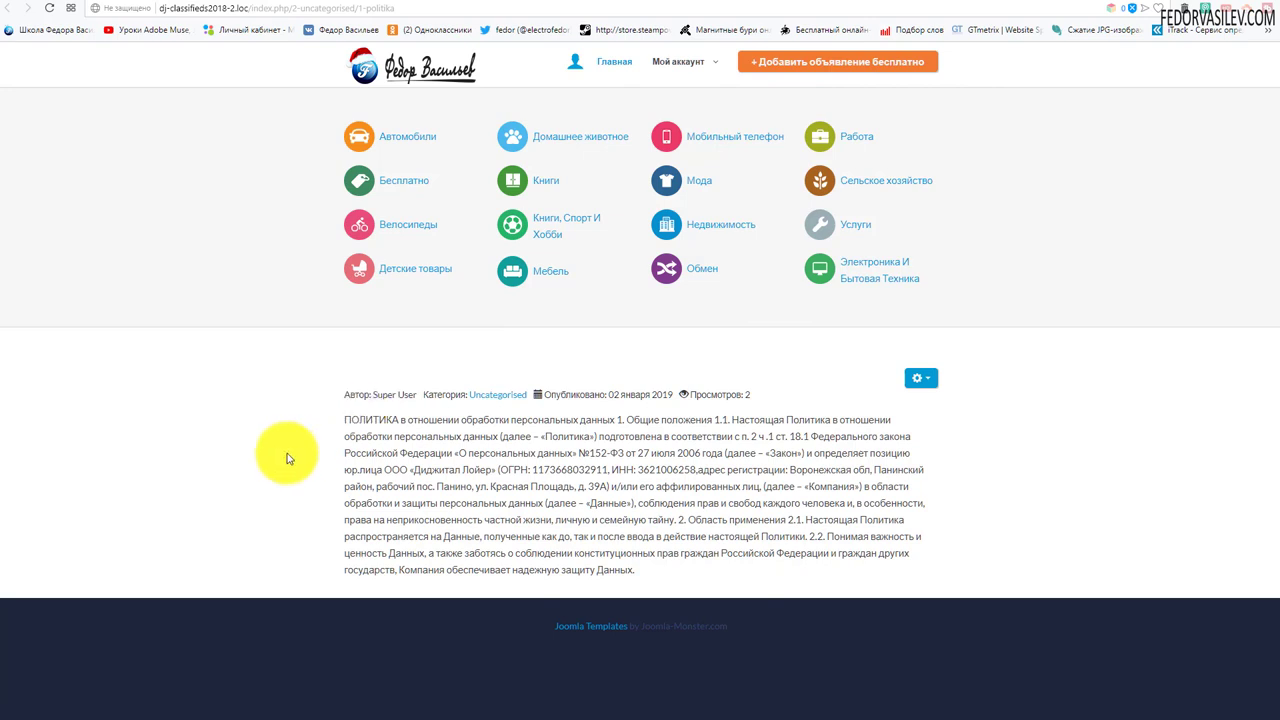
Check the gear menu of the policy article page for its print option and return to the ad submission form.
{"action": "left_click", "coordinate": [929, 384]}
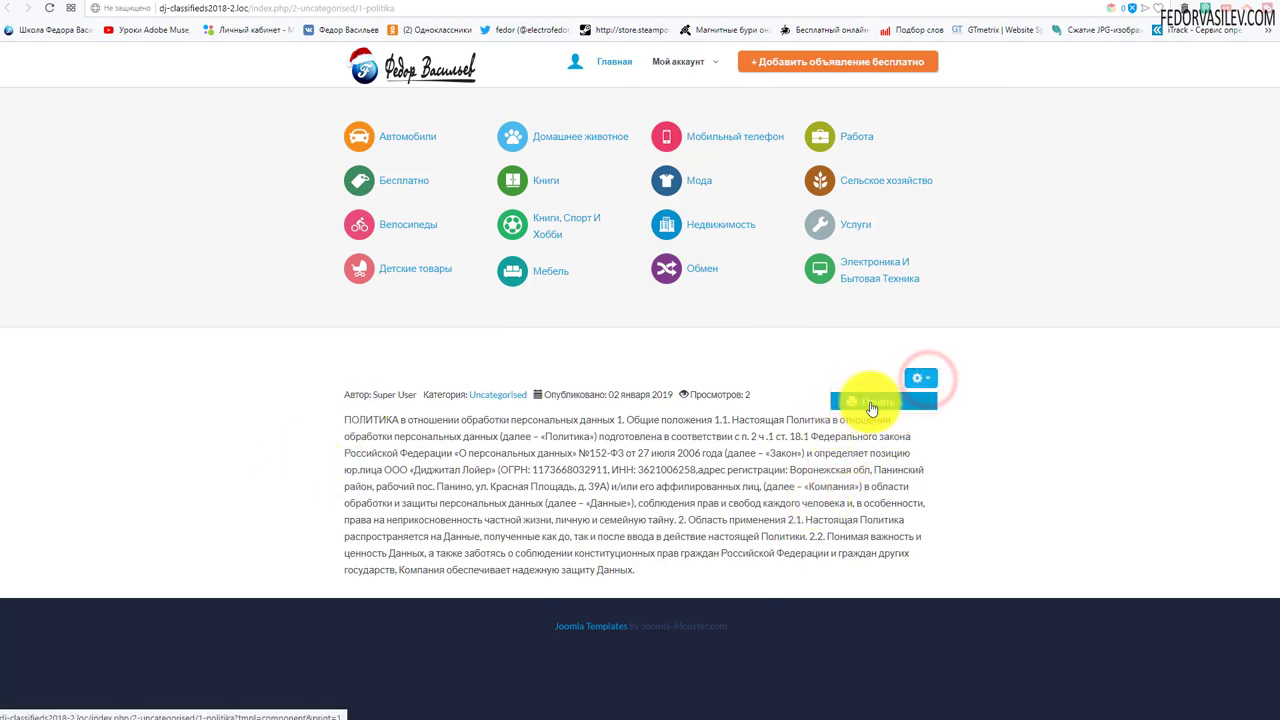
{"action": "left_click", "coordinate": [1106, 392]}
{"action": "left_click", "coordinate": [929, 384]}
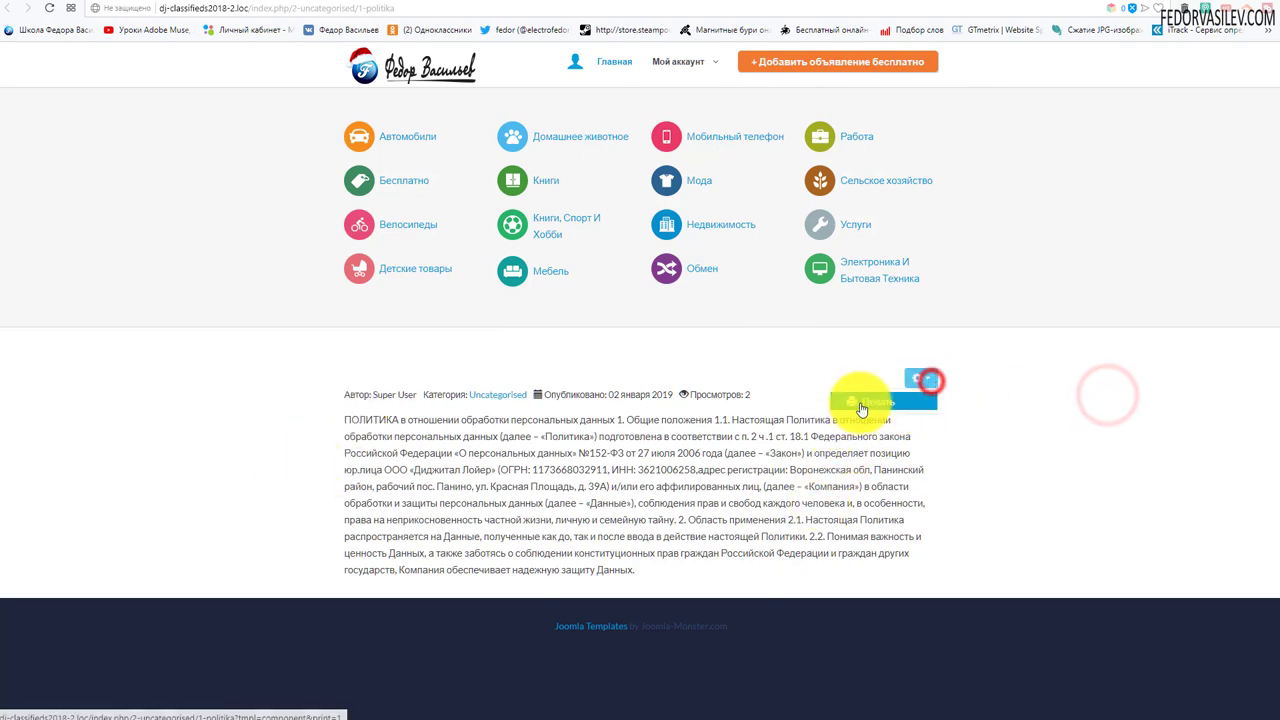
{"action": "left_click", "coordinate": [1144, 418]}
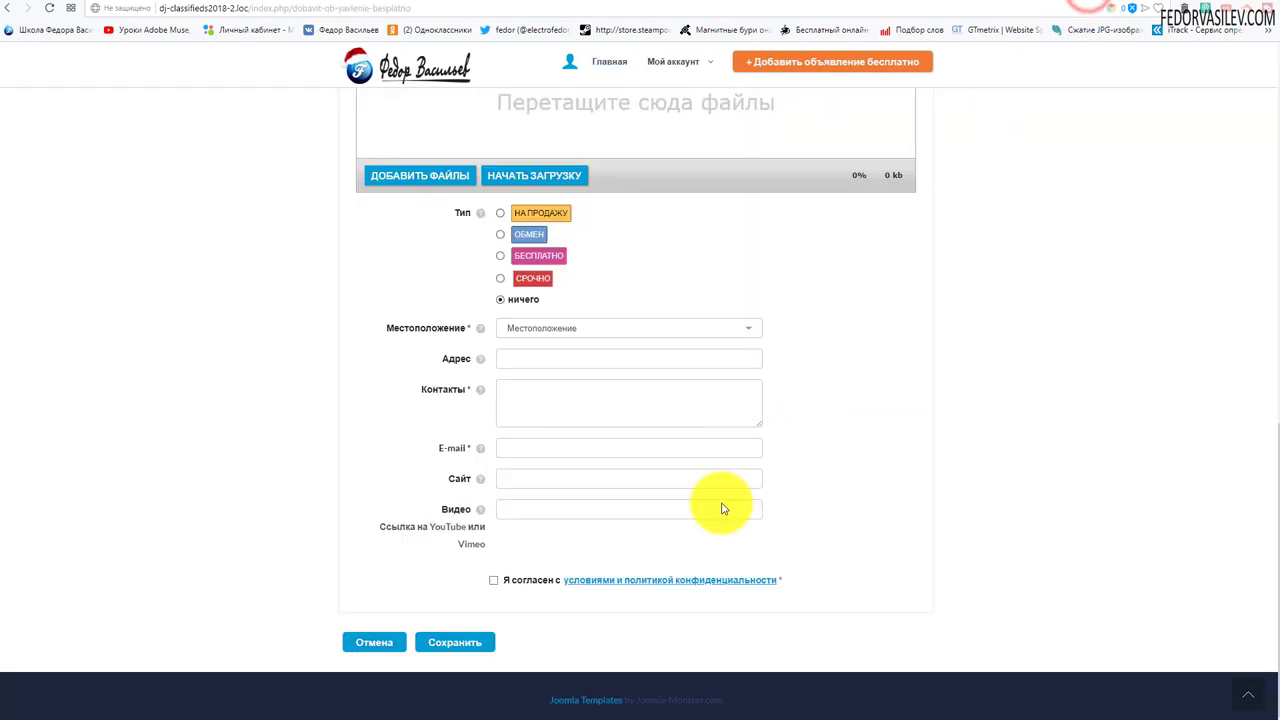
{"action": "scroll", "coordinate": [700, 370], "scroll_direction": "up", "scroll_amount": 10}
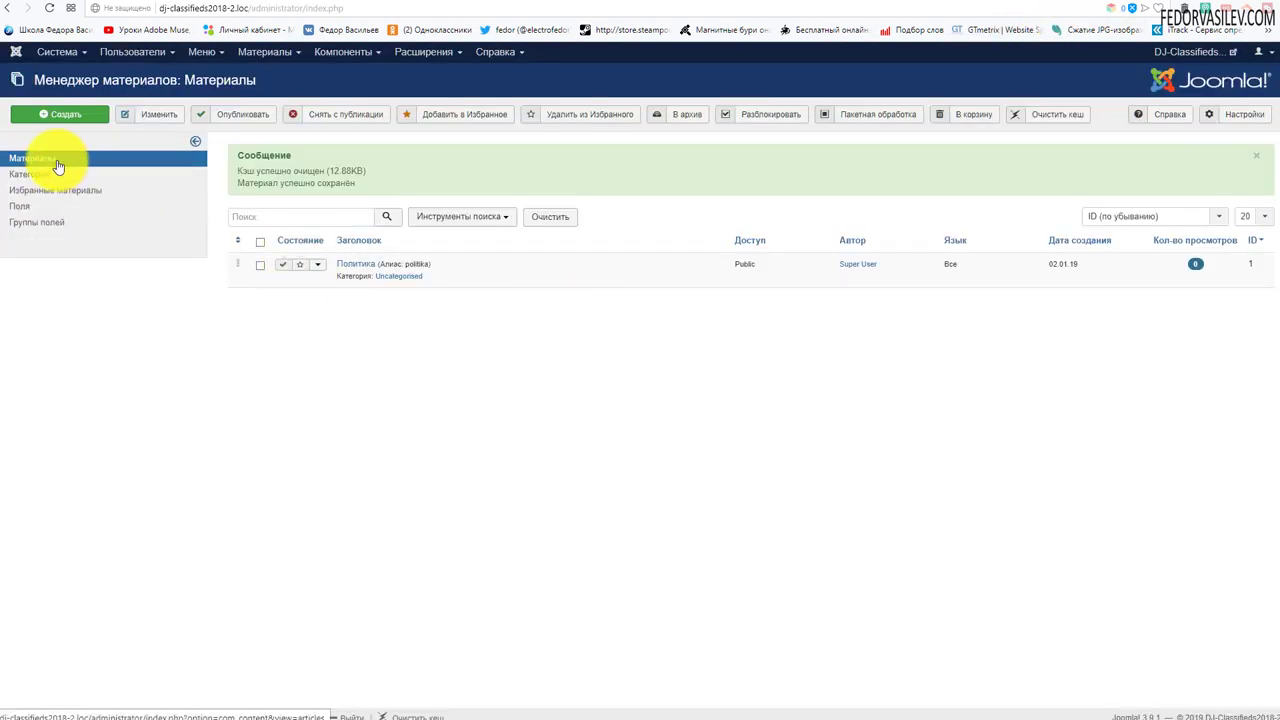
In the article manager settings, set "Показывать иконки" and "Иконка печати" to "Скрыть" and save.
{"action": "left_click", "coordinate": [1239, 115]}
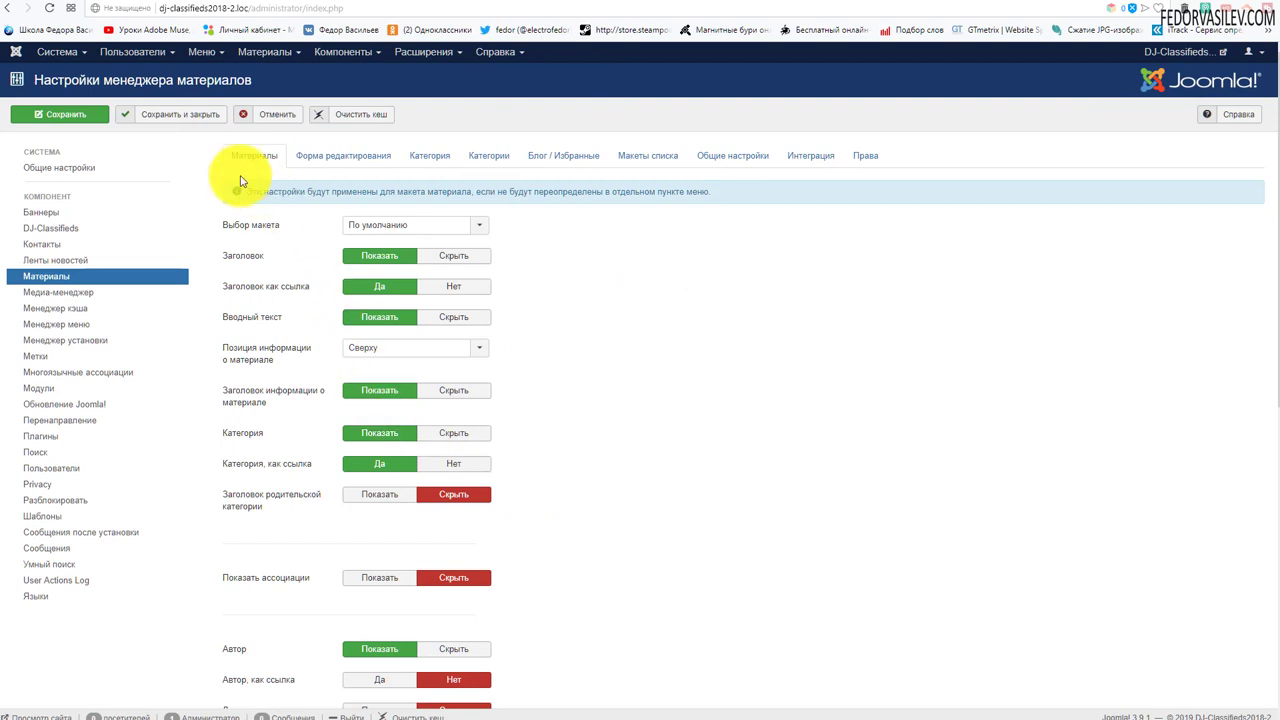
{"action": "scroll", "coordinate": [567, 285], "scroll_direction": "down", "scroll_amount": 8}
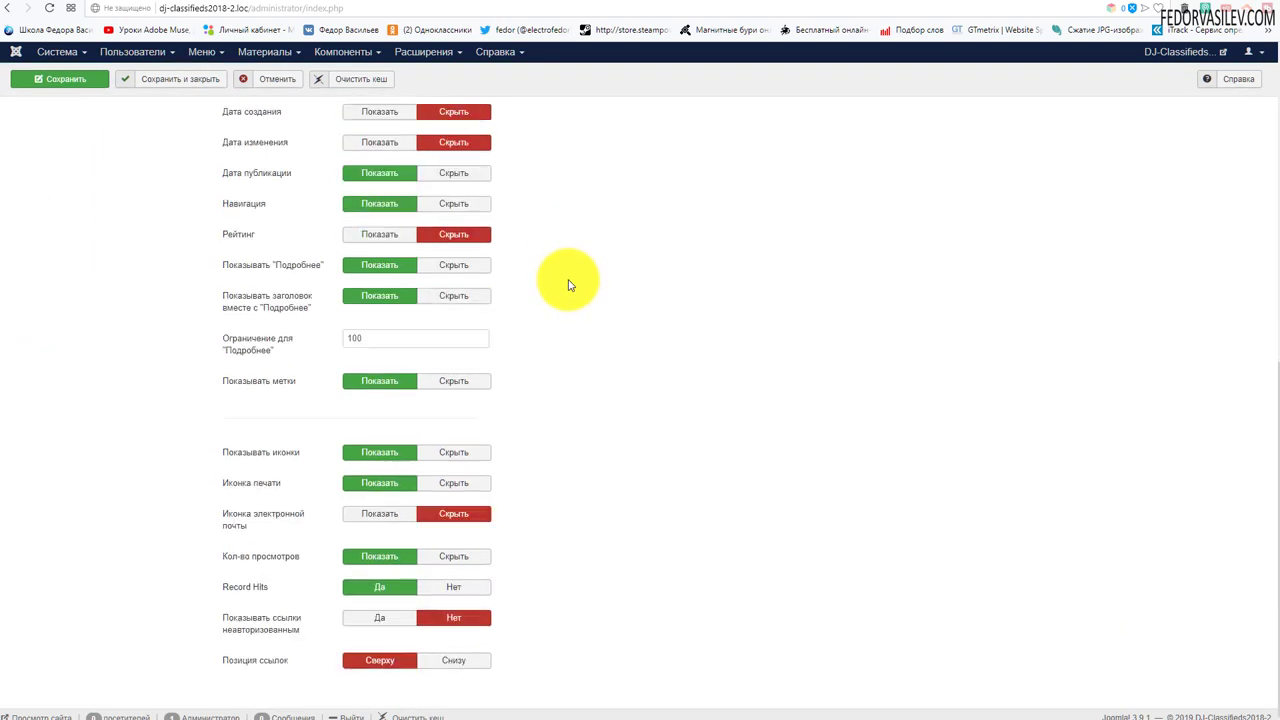
{"action": "left_click", "coordinate": [450, 452]}
{"action": "left_click", "coordinate": [450, 483]}
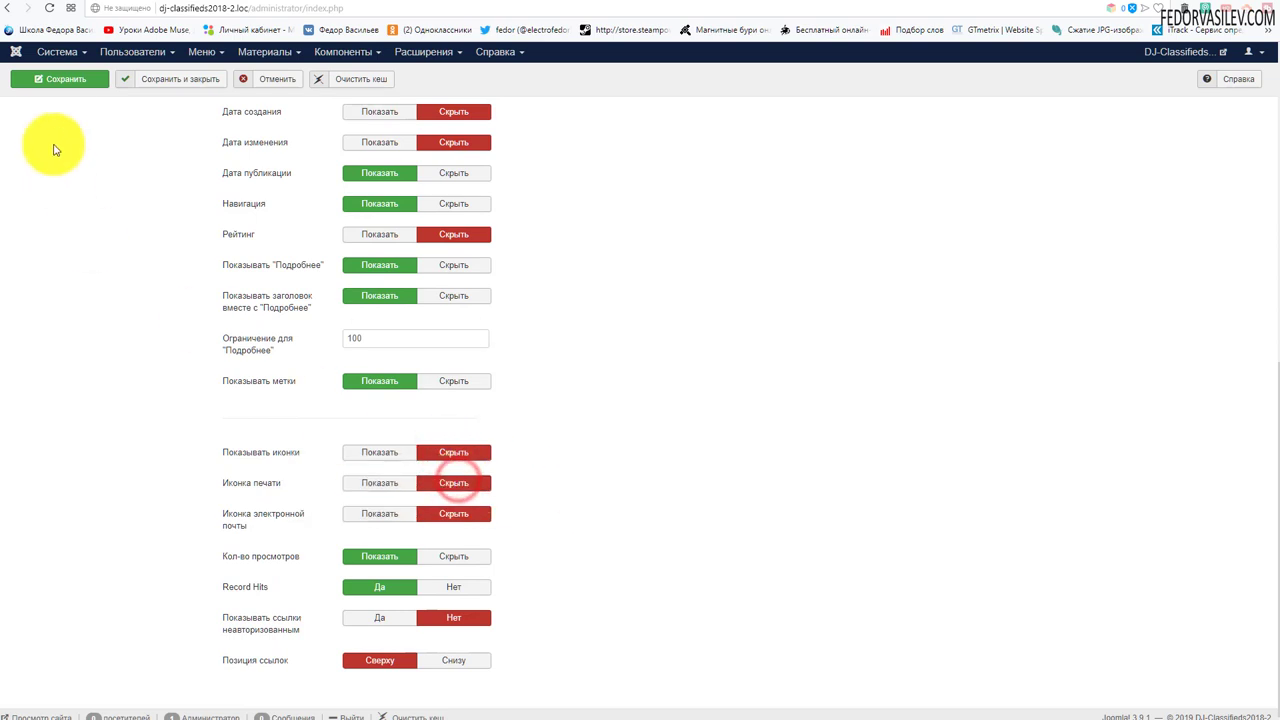
{"action": "left_click", "coordinate": [60, 79]}
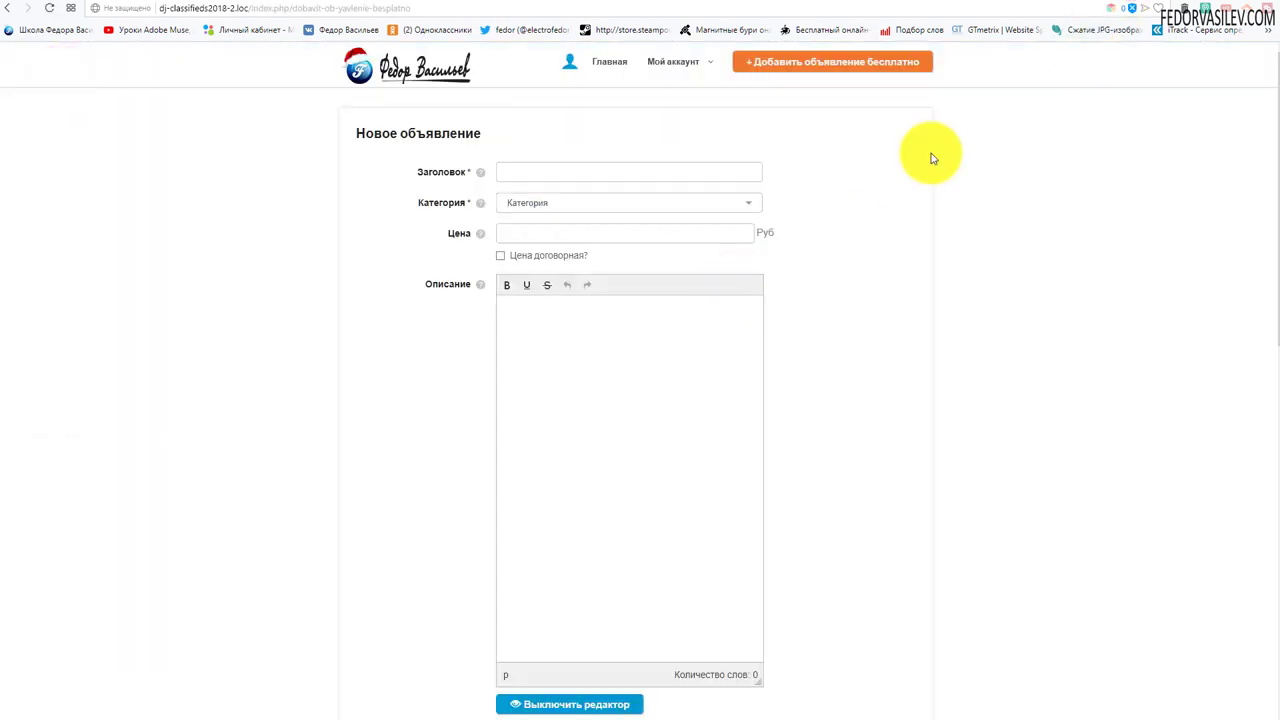
Reopen the policy article from the ad form's consent link, check its page, and return to the form's consent checkbox.
{"action": "scroll", "coordinate": [783, 263], "scroll_direction": "down", "scroll_amount": 9}
{"action": "left_click", "coordinate": [631, 585]}
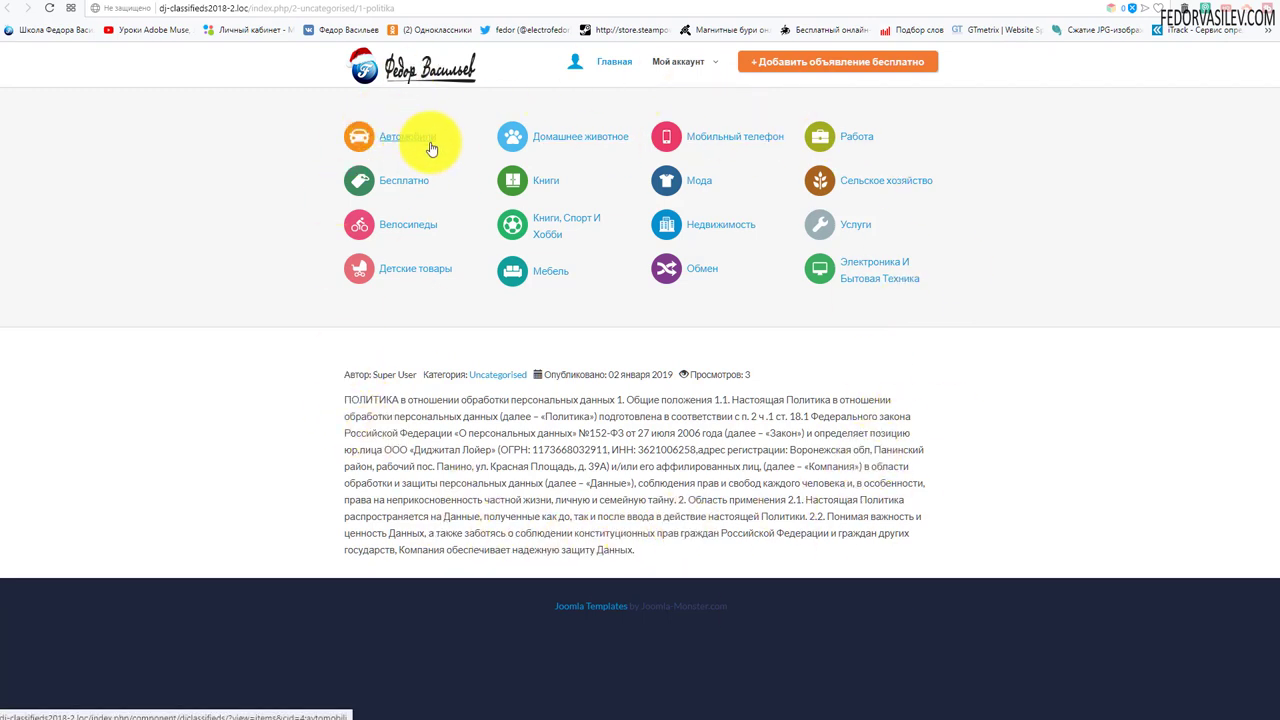
{"action": "left_click_drag", "start_coordinate": [443, 136], "coordinate": [386, 139]}
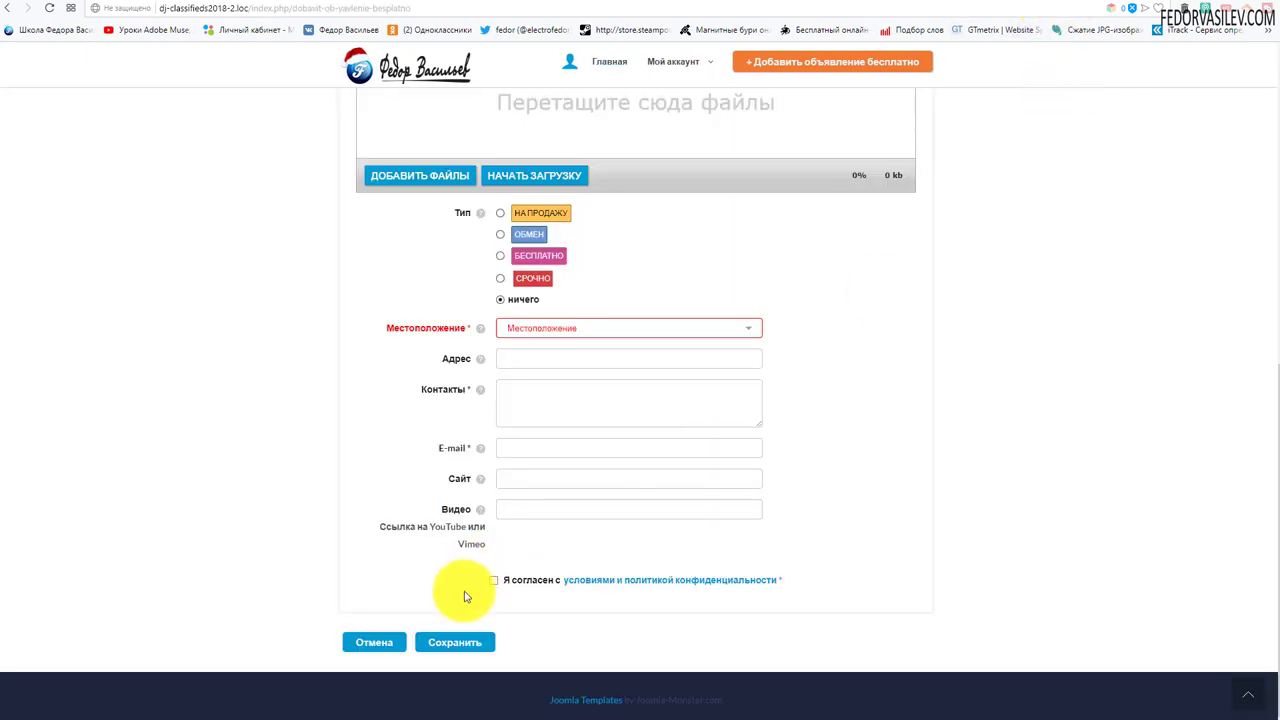
{"action": "left_click_drag", "start_coordinate": [467, 587], "coordinate": [837, 517]}
{"action": "left_click", "coordinate": [1046, 446]}
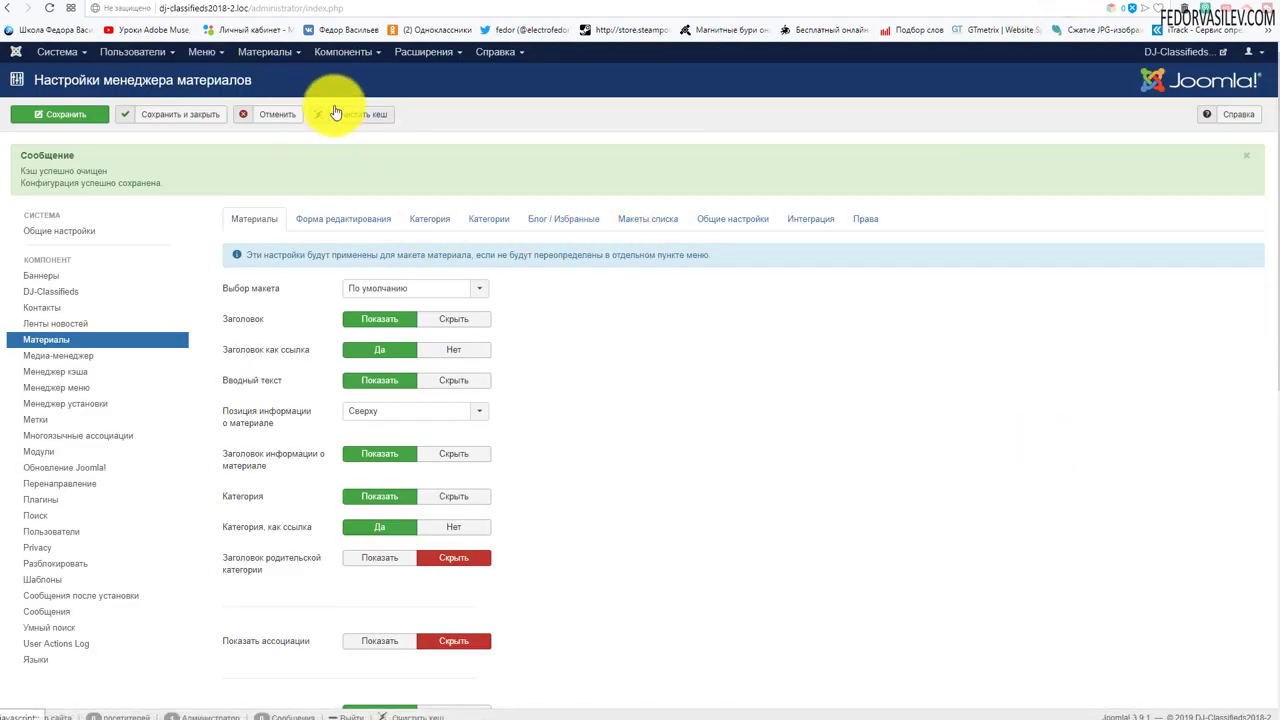
Open the security settings (Безопасность) of the DJ-Classifieds component at the terms and privacy options.
{"action": "left_click", "coordinate": [357, 52]}
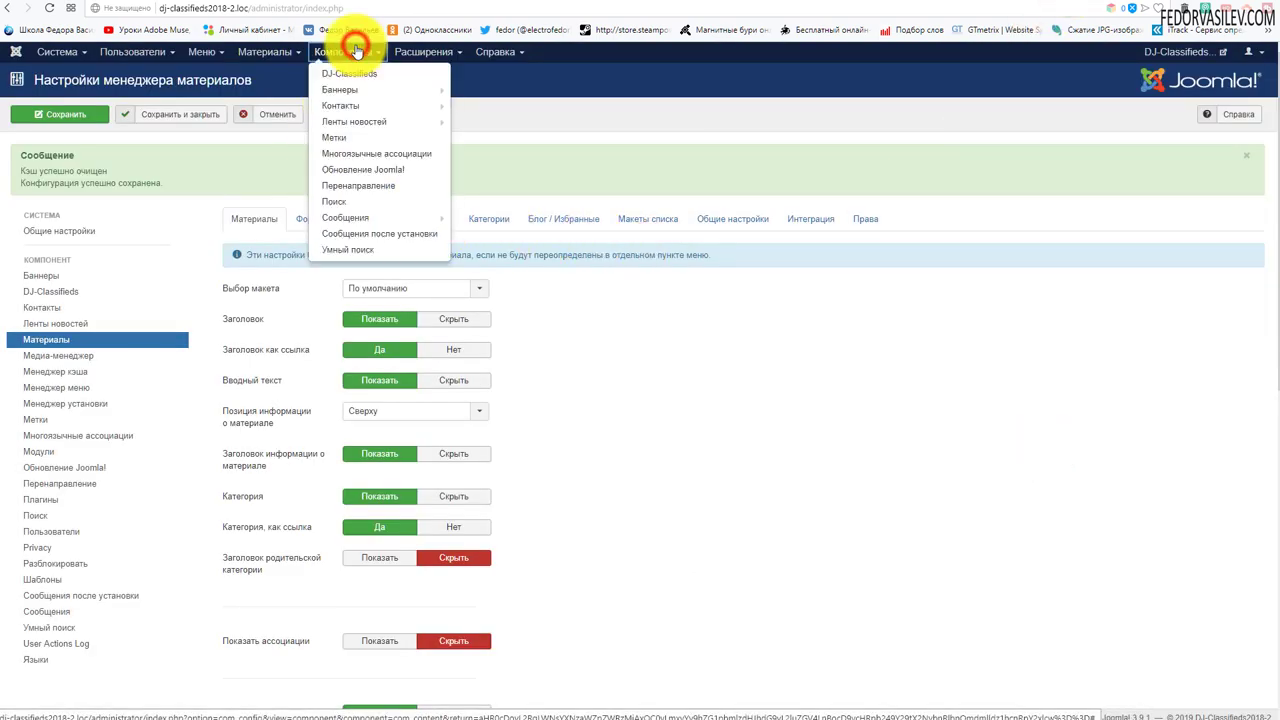
{"action": "left_click", "coordinate": [388, 77]}
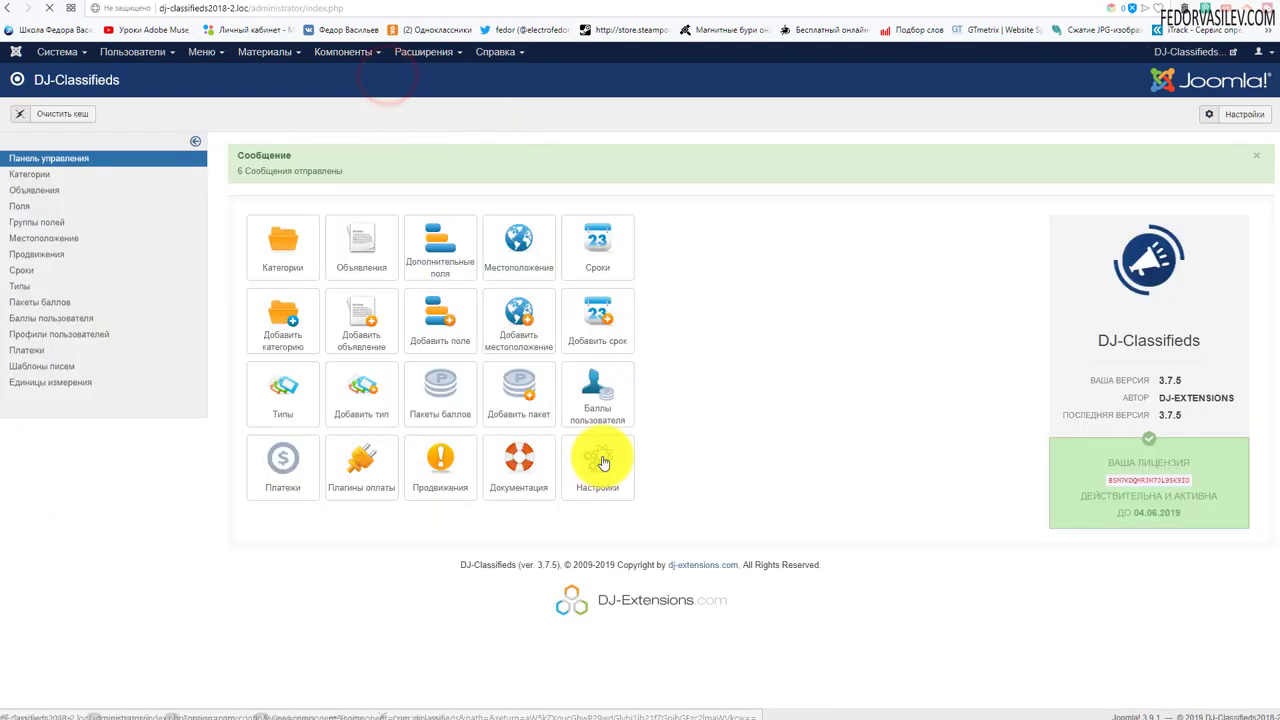
{"action": "left_click", "coordinate": [609, 528]}
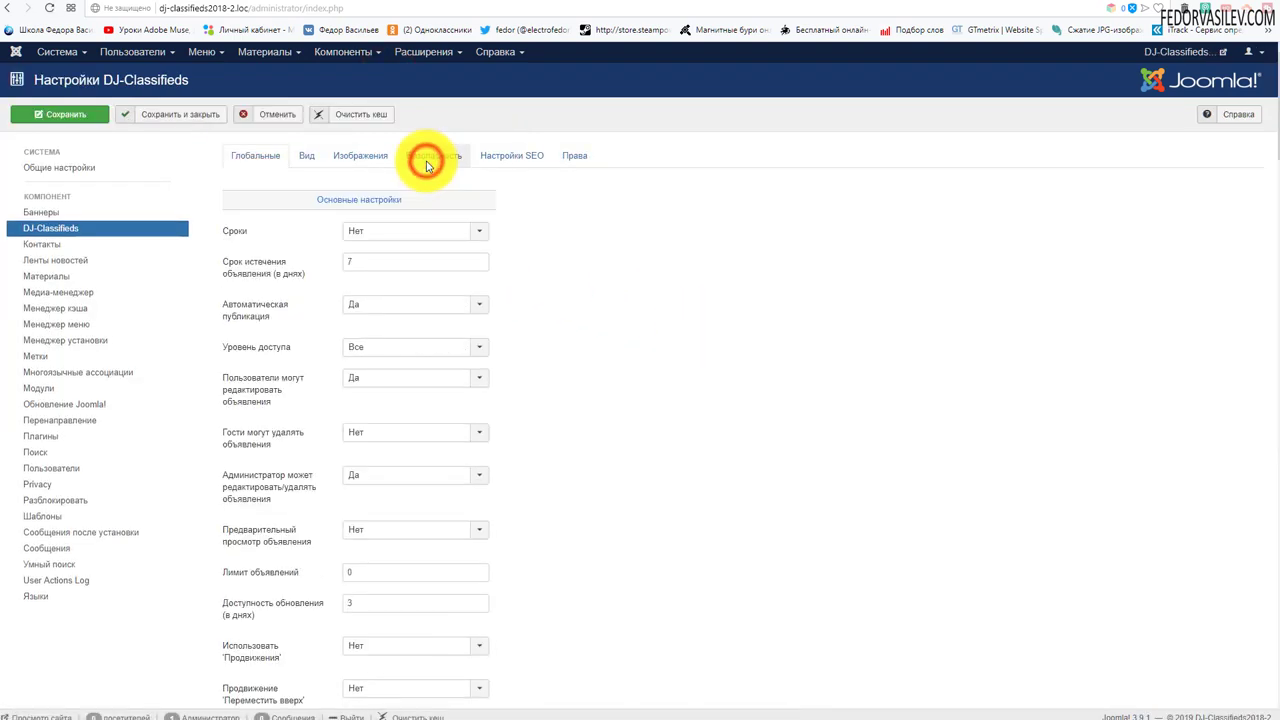
{"action": "left_click", "coordinate": [434, 164]}
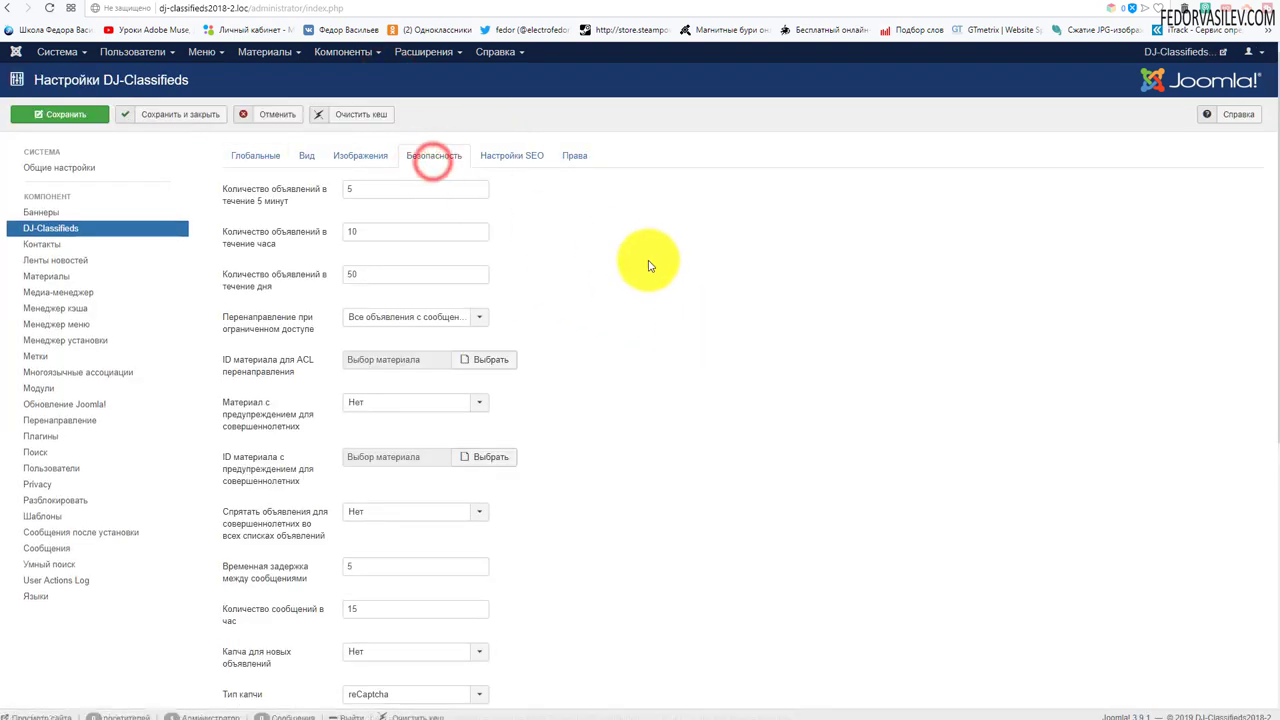
{"action": "scroll", "coordinate": [651, 263], "scroll_direction": "down", "scroll_amount": 5}
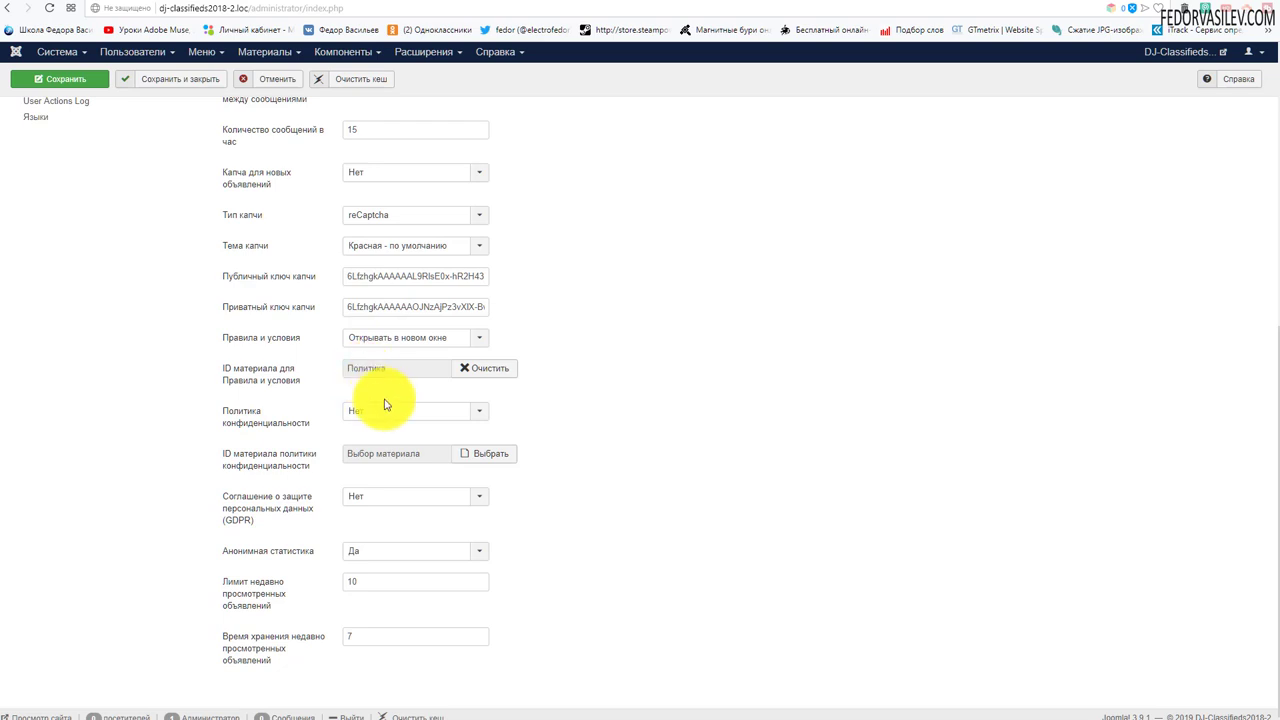
Clear the article assigned to "ID материала для Правила и условия", save, and check the reloaded ad submission form.
{"action": "left_click", "coordinate": [485, 368]}
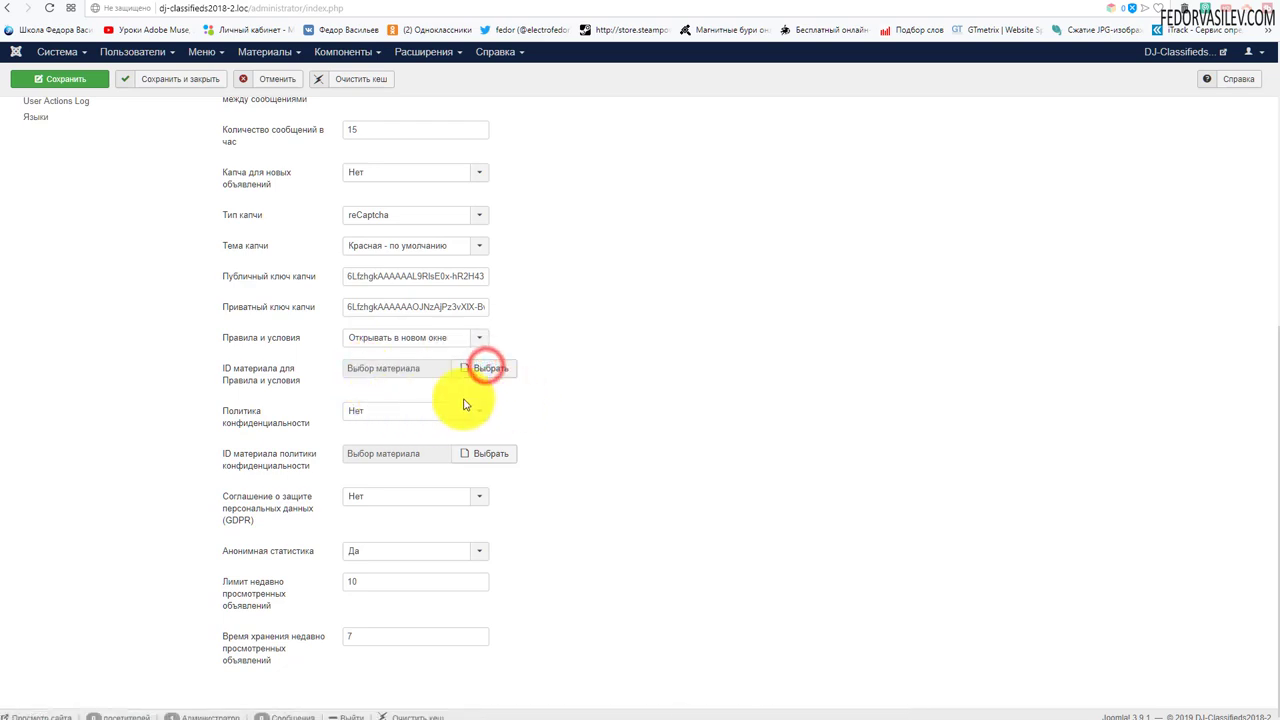
{"action": "left_click", "coordinate": [60, 79]}
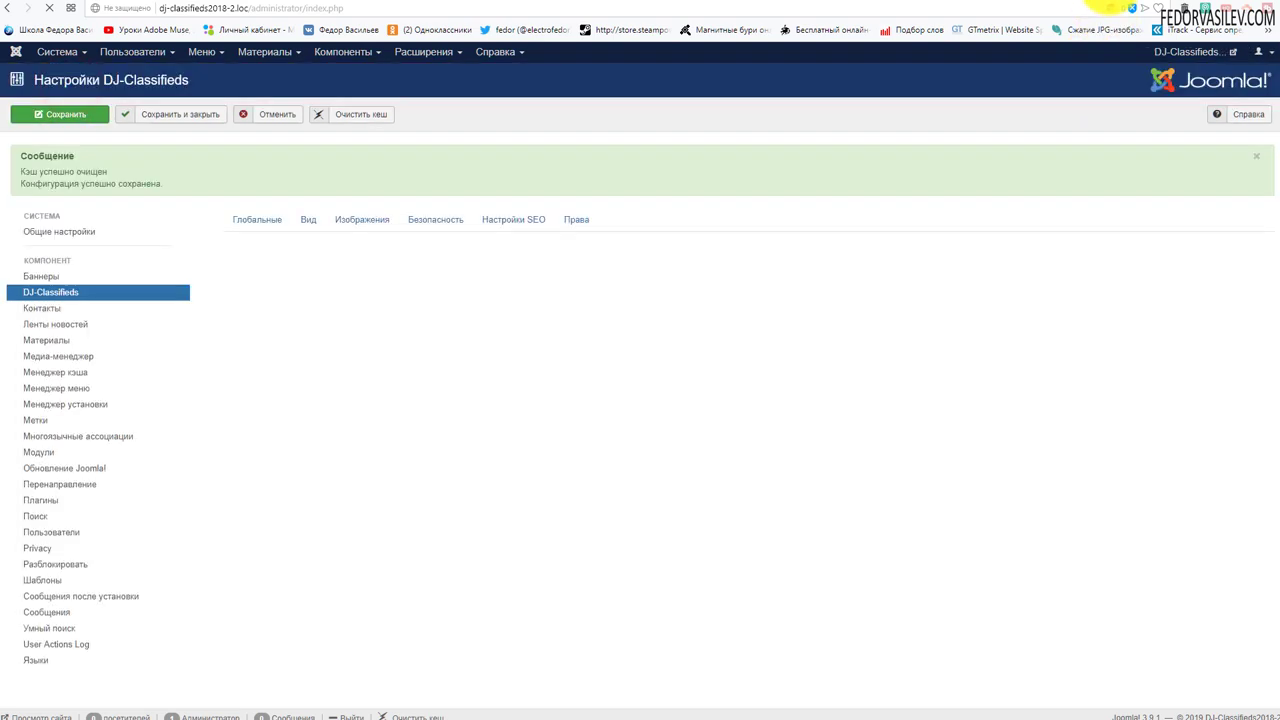
{"action": "key", "text": "ctrl+Tab"}
{"action": "left_click", "coordinate": [50, 10]}
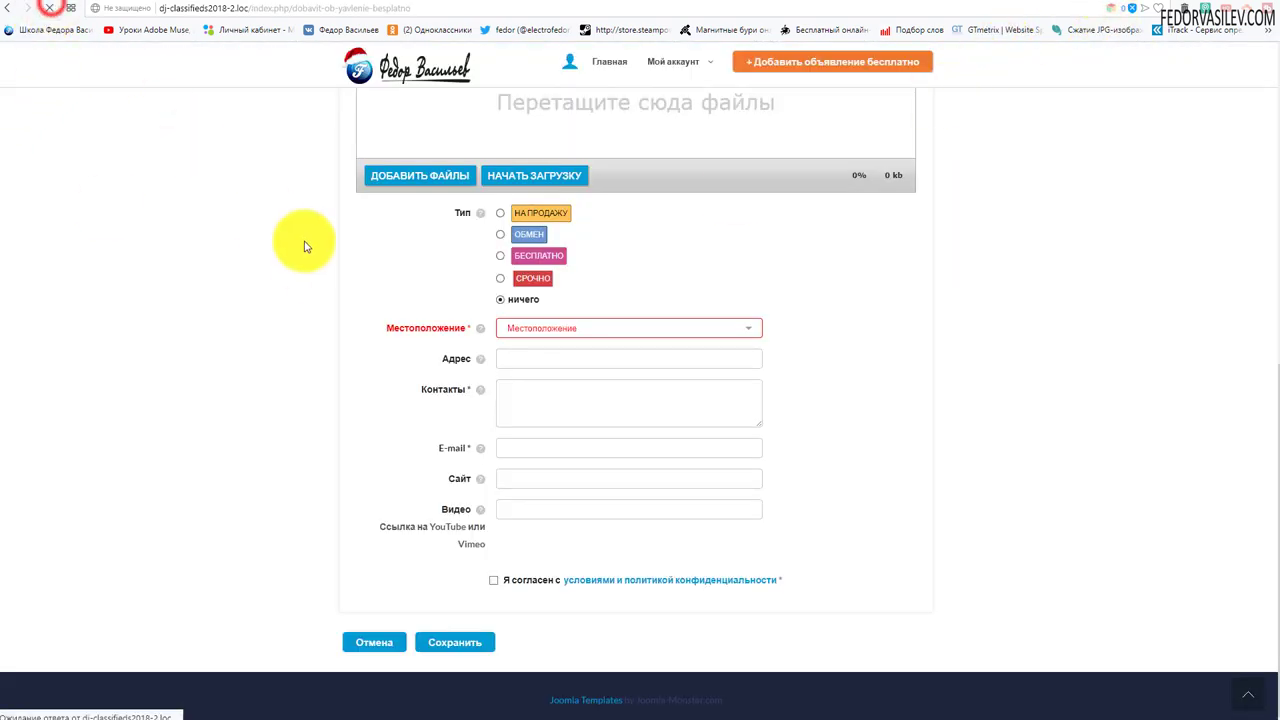
{"action": "scroll", "coordinate": [337, 350], "scroll_direction": "down", "scroll_amount": 3}
{"action": "scroll", "coordinate": [690, 570], "scroll_direction": "up", "scroll_amount": 8}
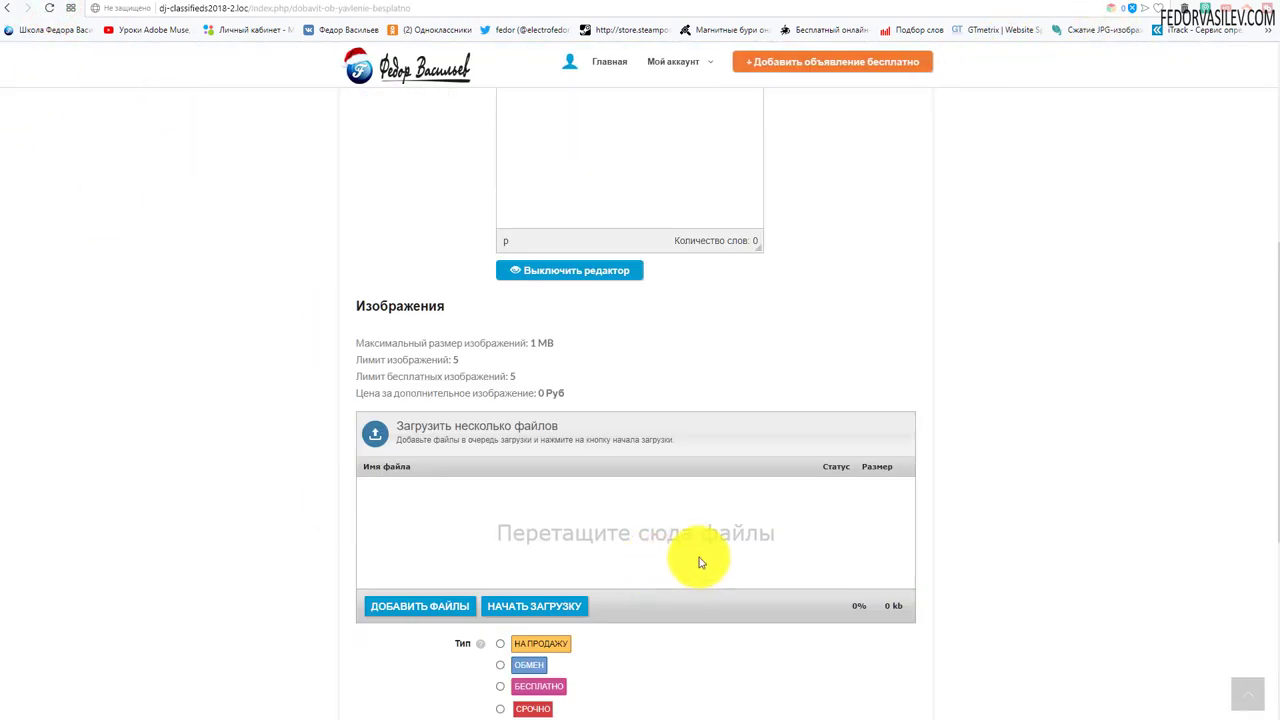
{"action": "scroll", "coordinate": [826, 527], "scroll_direction": "up", "scroll_amount": 1}
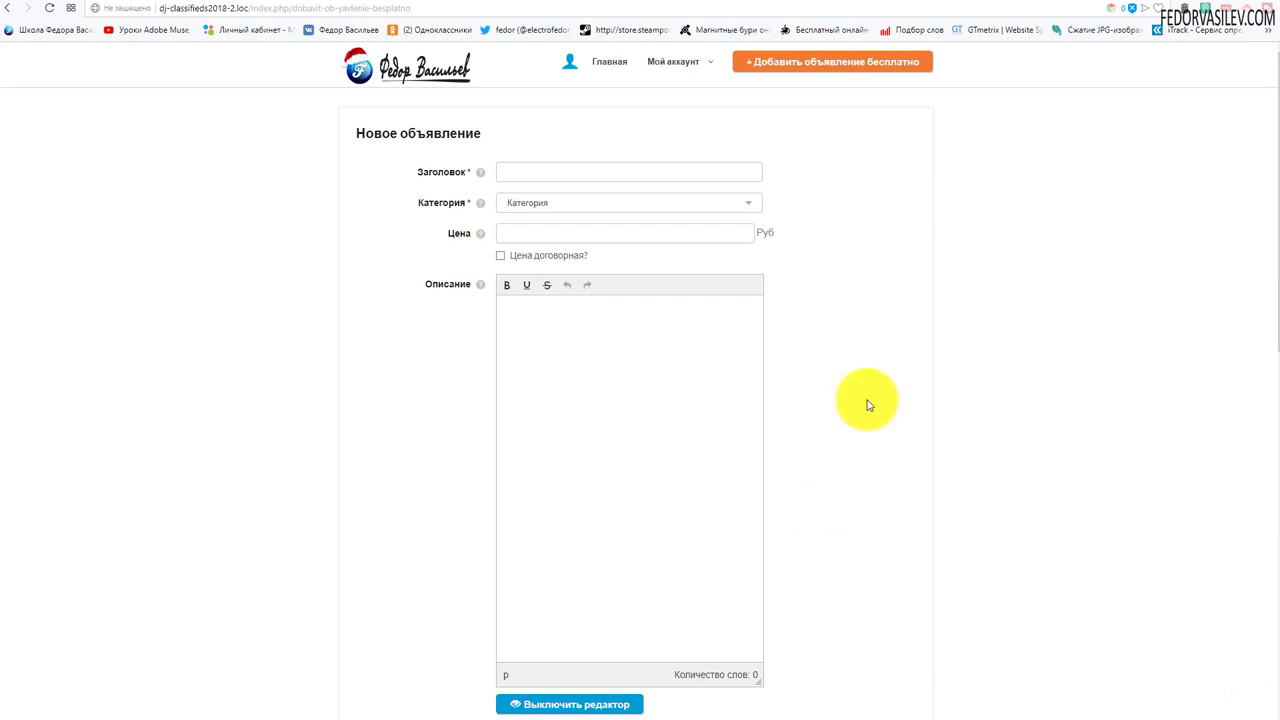
Return to the DJ-Classifieds security settings and select the "Политика" article for "ID материала для Правила и условия".
{"action": "left_click", "coordinate": [1068, 3]}
{"action": "scroll", "coordinate": [575, 350], "scroll_direction": "down", "scroll_amount": 4}
{"action": "scroll", "coordinate": [590, 350], "scroll_direction": "up", "scroll_amount": 4}
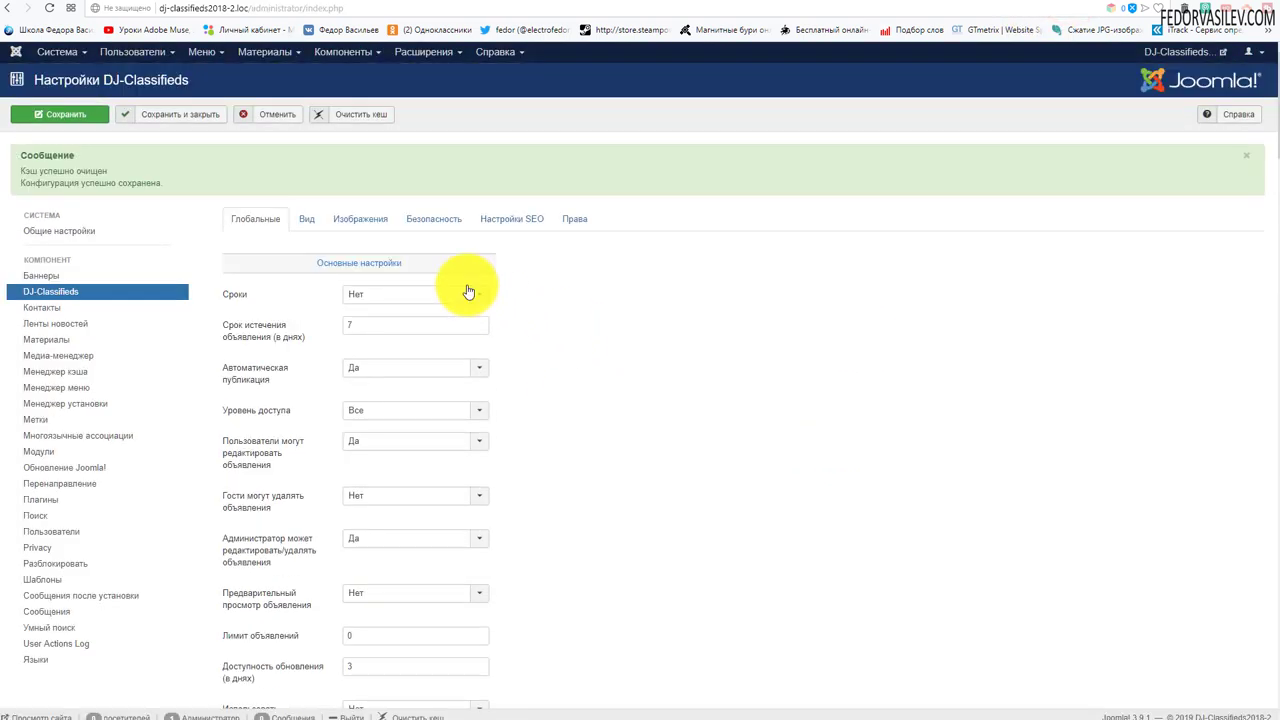
{"action": "left_click", "coordinate": [440, 222]}
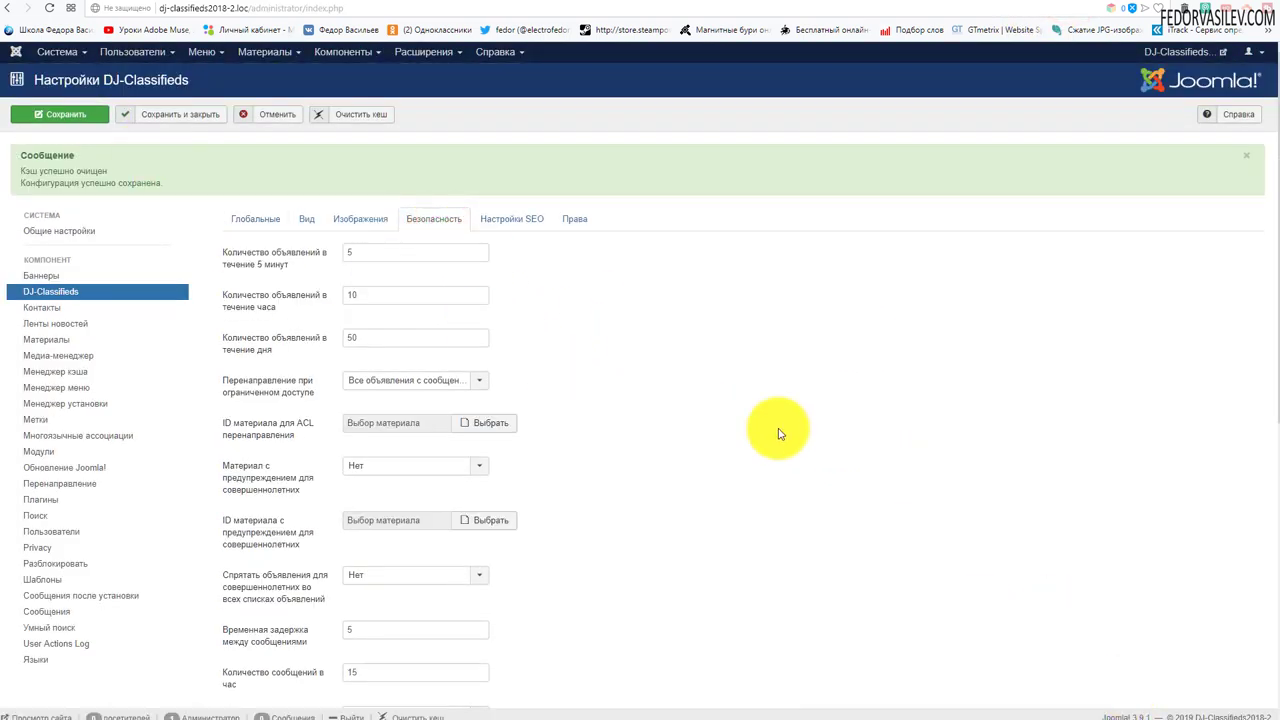
{"action": "scroll", "coordinate": [731, 443], "scroll_direction": "down", "scroll_amount": 5}
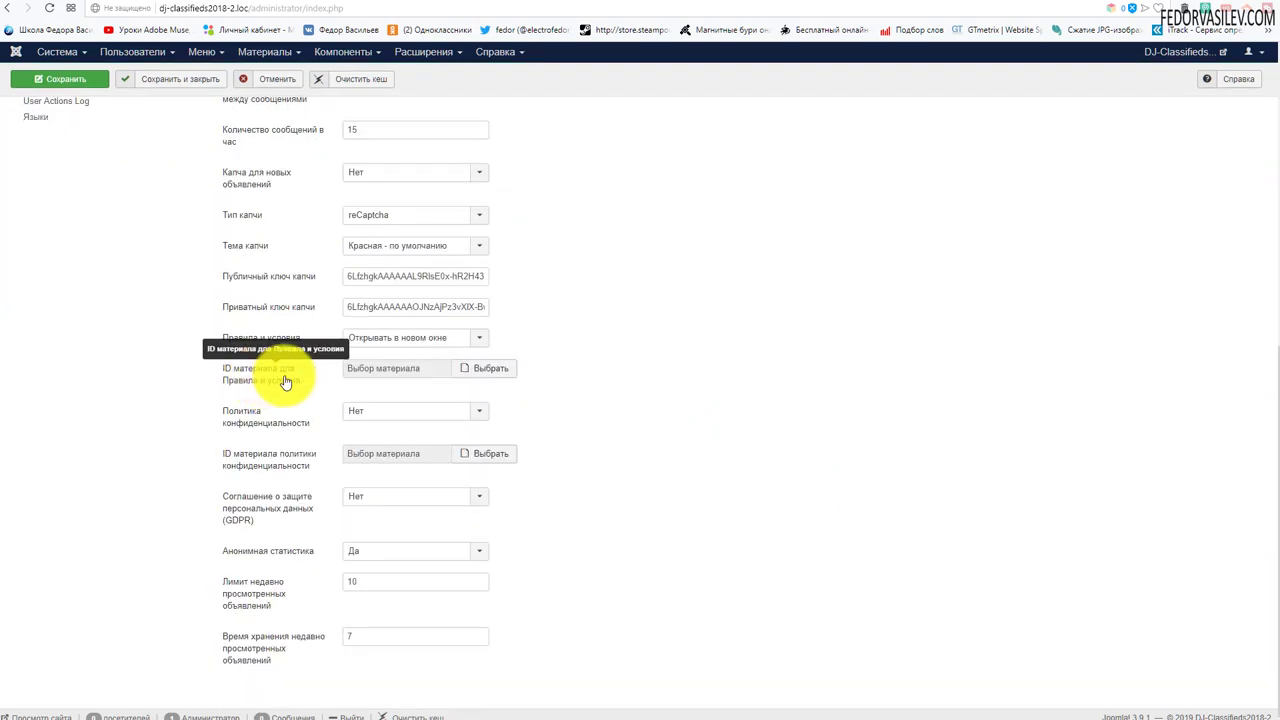
{"action": "left_click", "coordinate": [485, 372]}
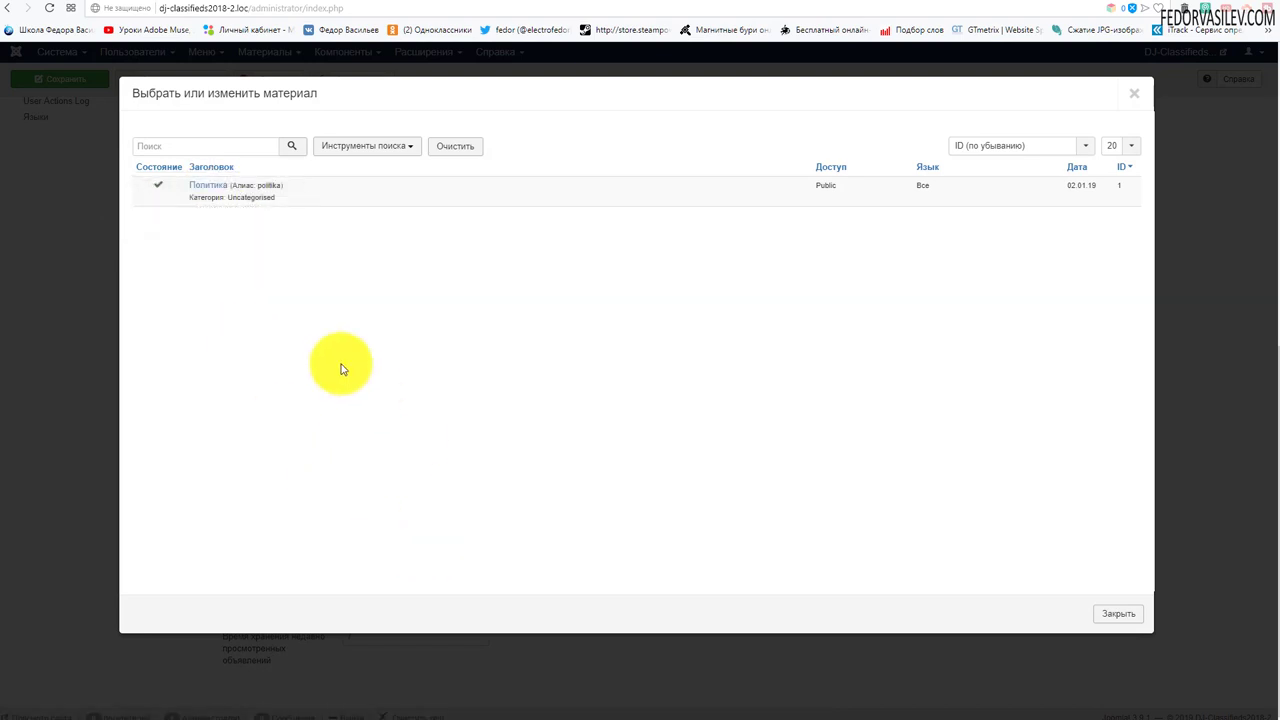
{"action": "left_click", "coordinate": [208, 189]}
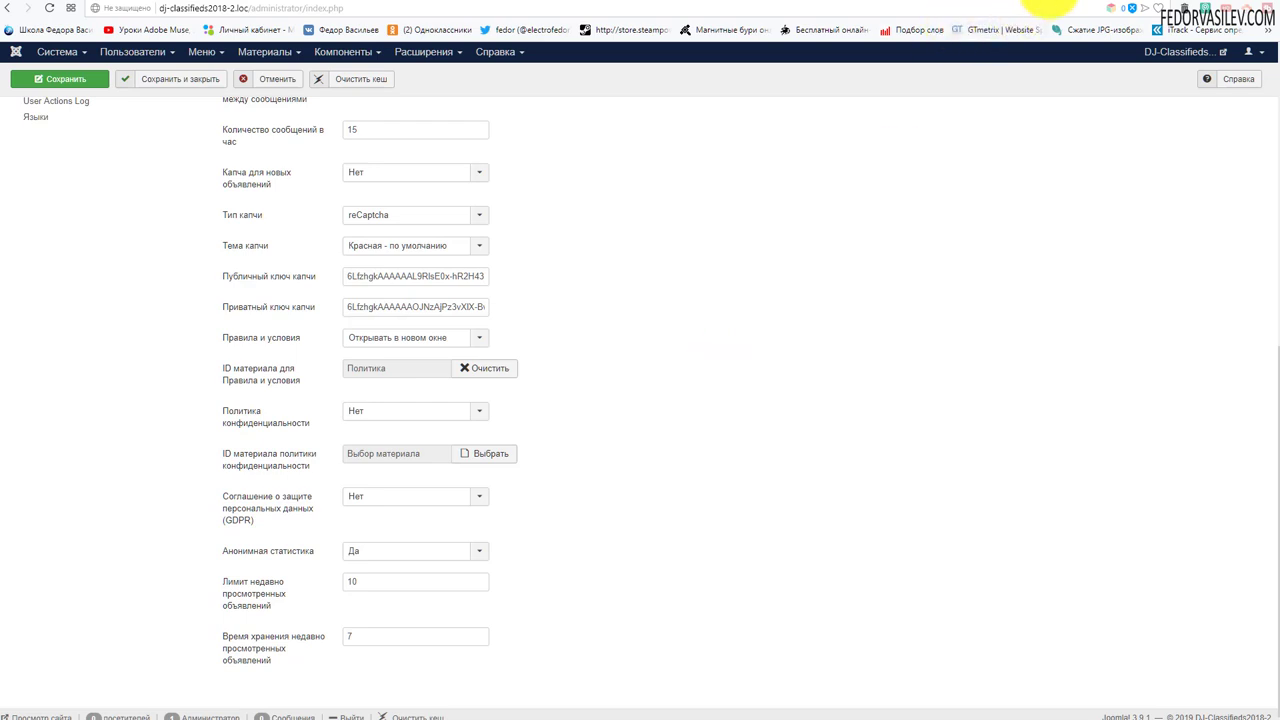
Look at the consent checkboxes on the dj-classifieds2018.loc ad form for comparison, and return to the DJ-Classifieds settings.
{"action": "left_click", "coordinate": [1045, 2]}
{"action": "scroll", "coordinate": [505, 335], "scroll_direction": "down", "scroll_amount": 1}
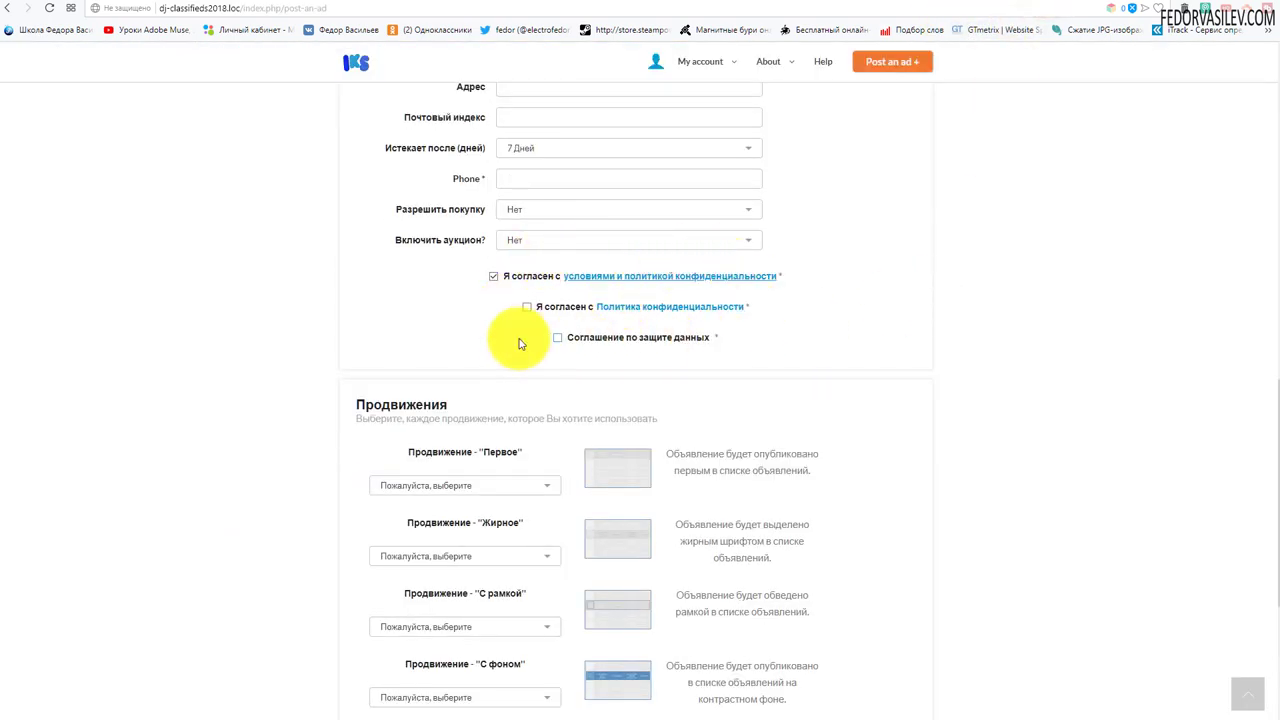
{"action": "left_click", "coordinate": [1100, 3]}
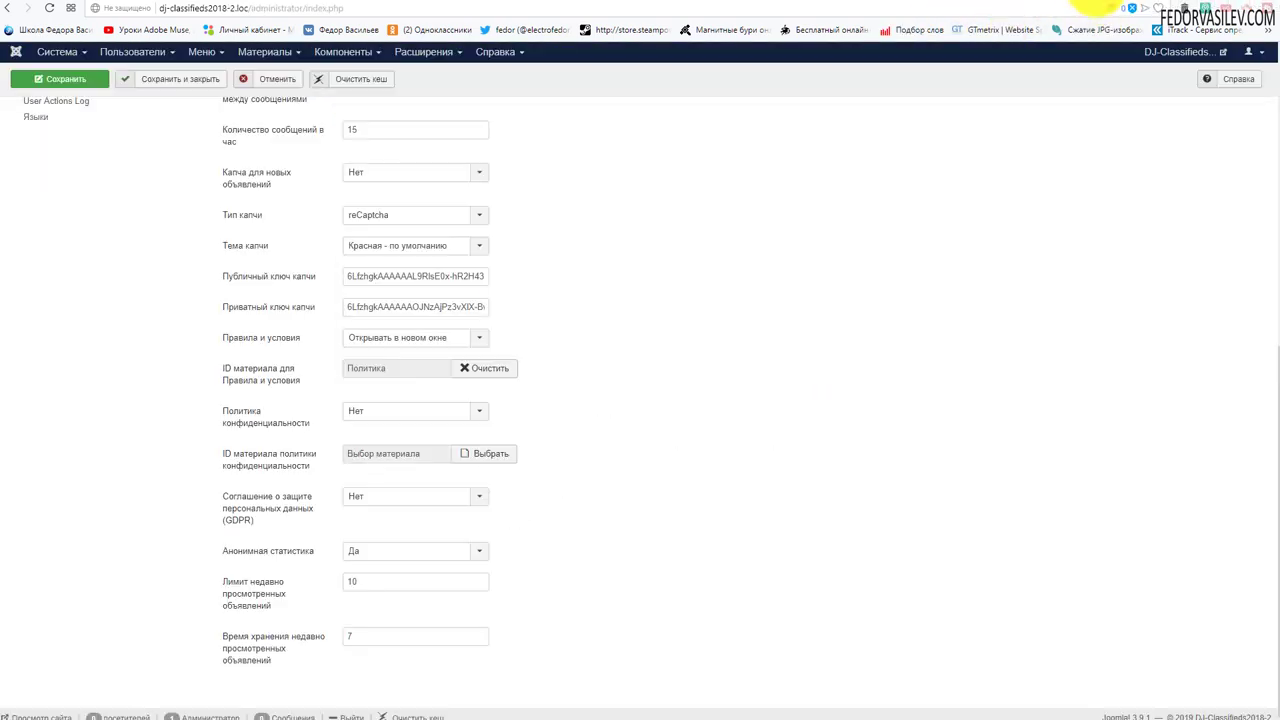
Set "Политика конфиденциальности" to "Открывать в новом окне", select "Политика" as its article, and save the settings.
{"action": "mouse_move", "coordinate": [254, 425]}
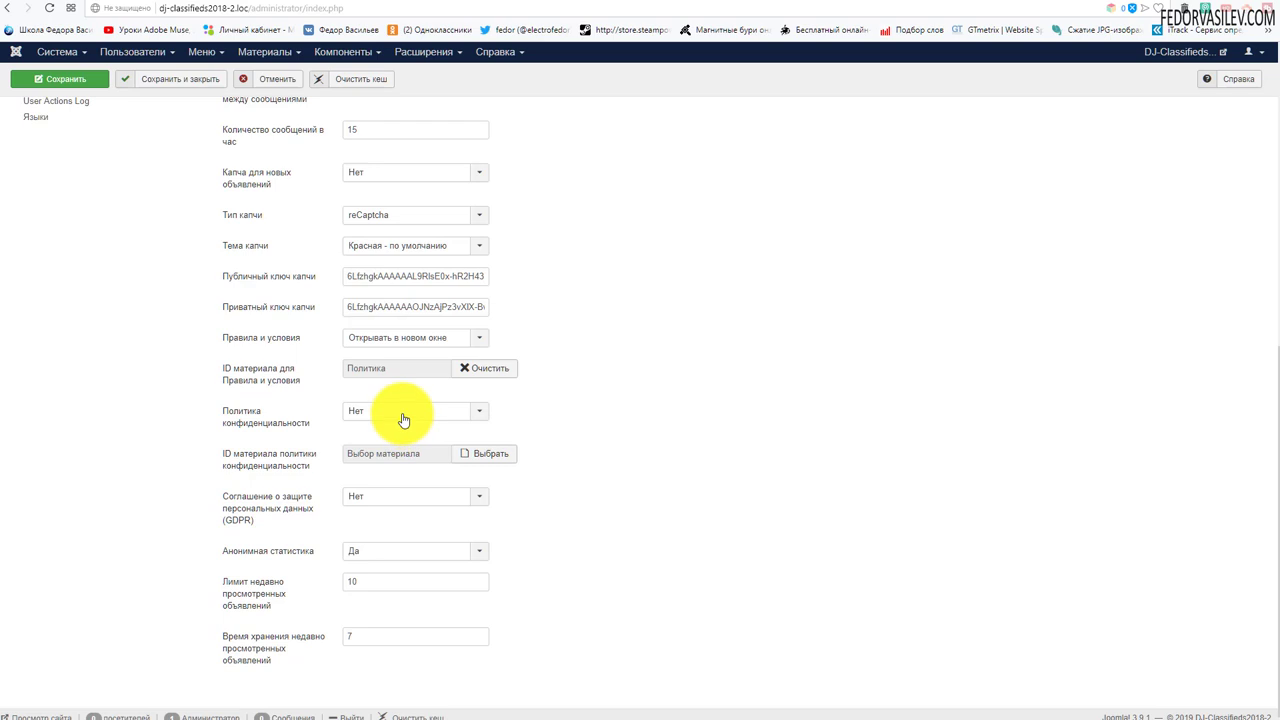
{"action": "left_click", "coordinate": [403, 420]}
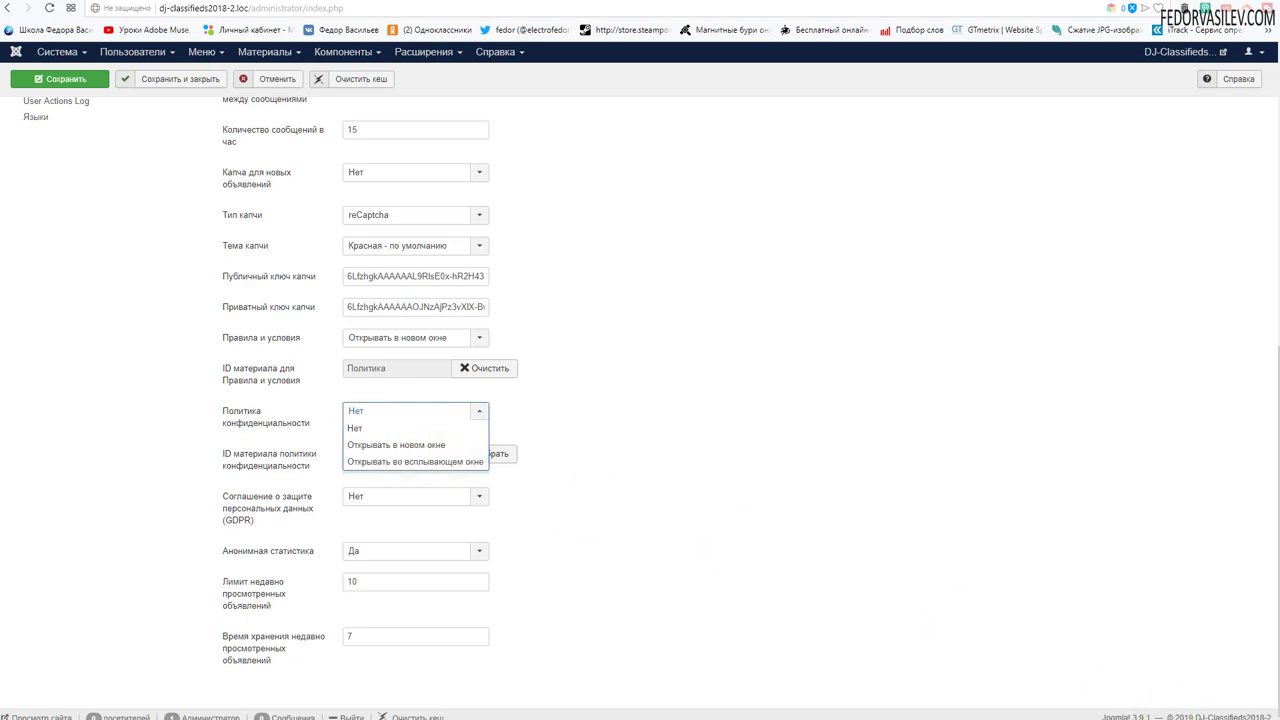
{"action": "left_click", "coordinate": [375, 444]}
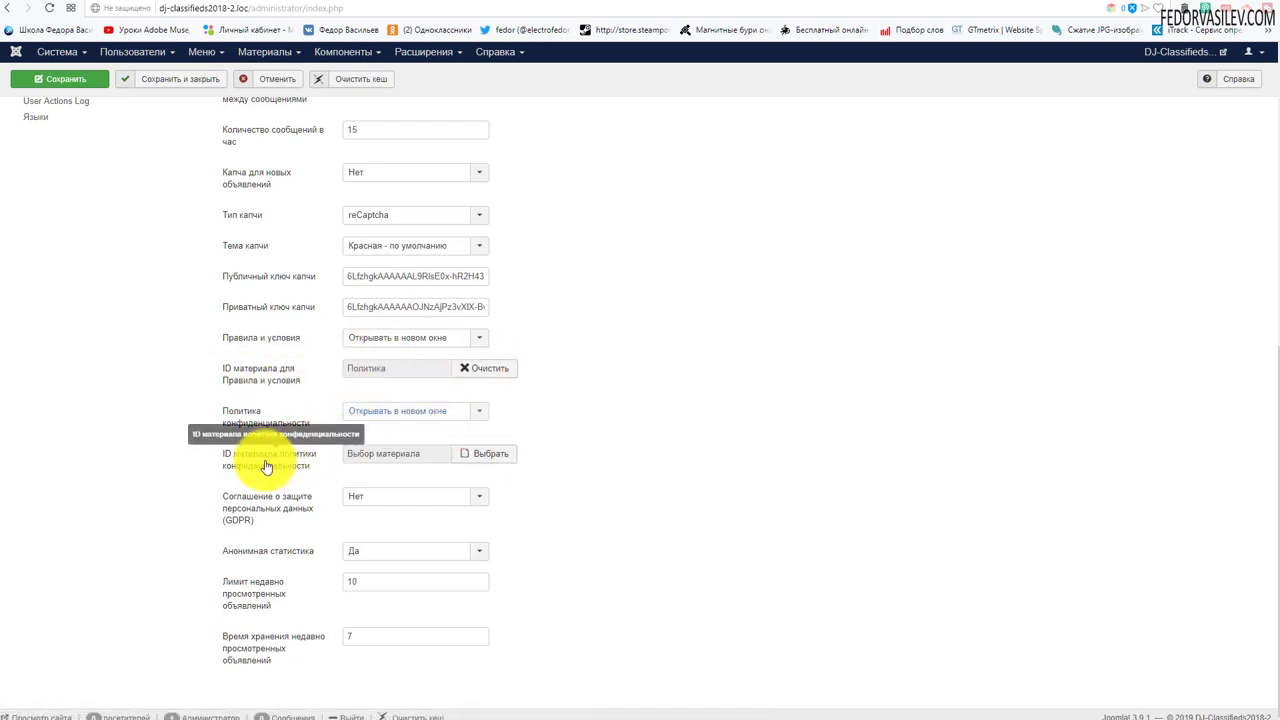
{"action": "left_click", "coordinate": [479, 452]}
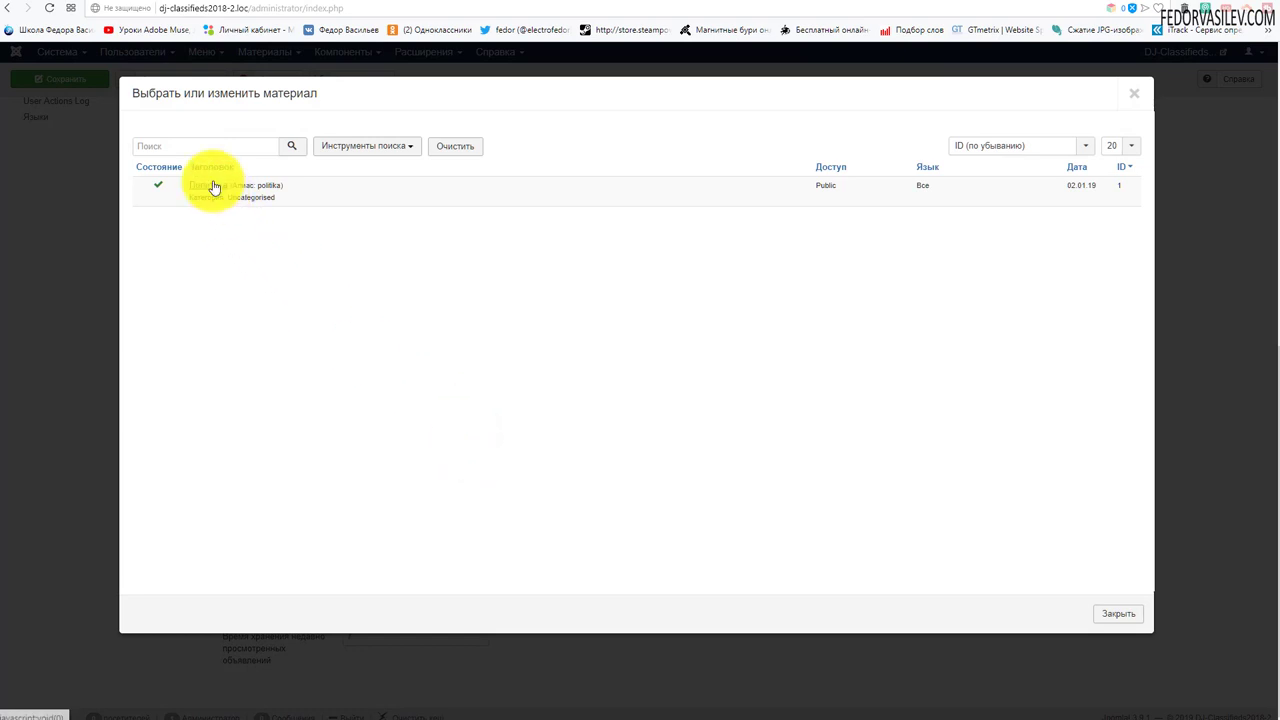
{"action": "left_click", "coordinate": [210, 190]}
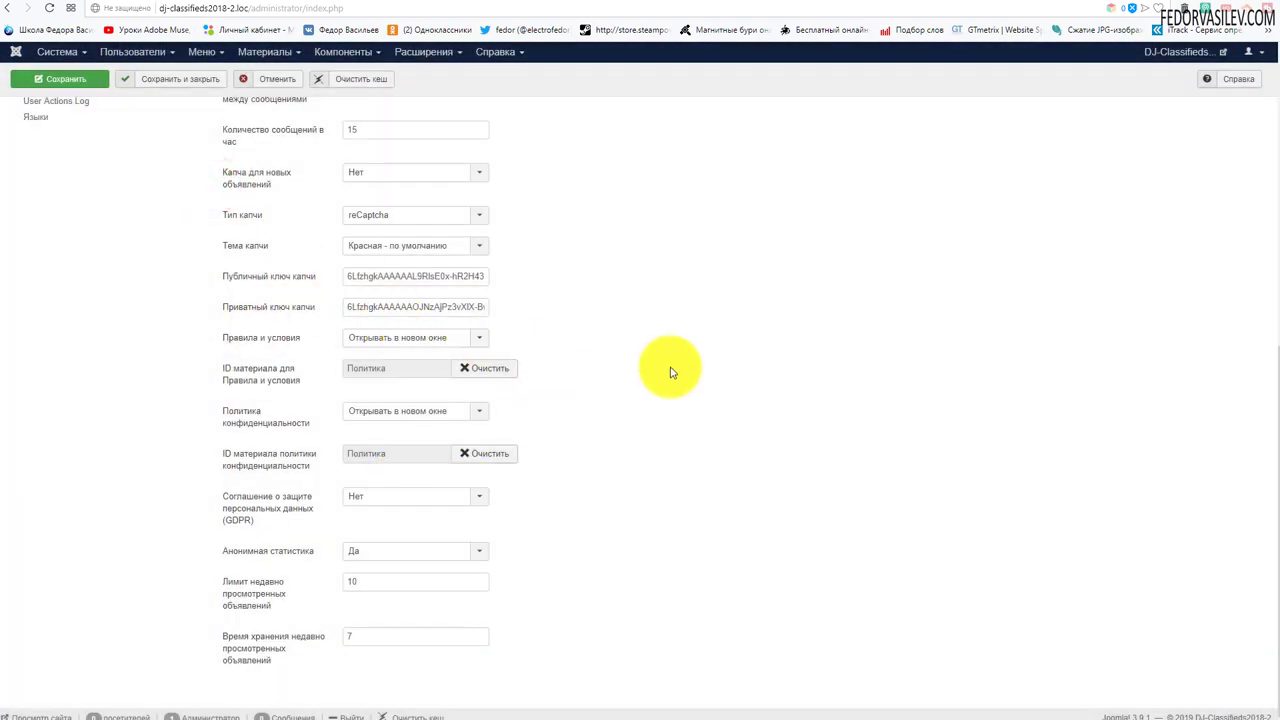
{"action": "left_click", "coordinate": [68, 78]}
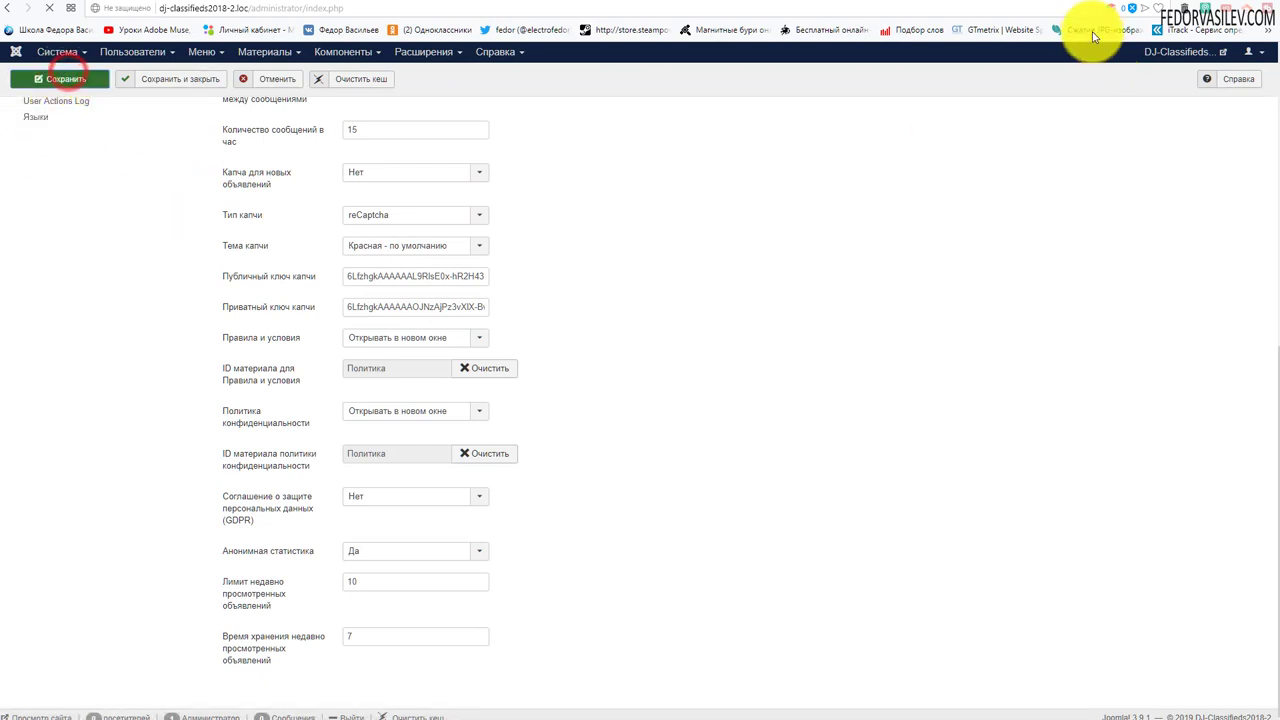
Reload the ad submission form and open its "Политика конфиденциальности" link to check the policy article.
{"action": "left_click", "coordinate": [1110, 4]}
{"action": "scroll", "coordinate": [960, 191], "scroll_direction": "down", "scroll_amount": 10}
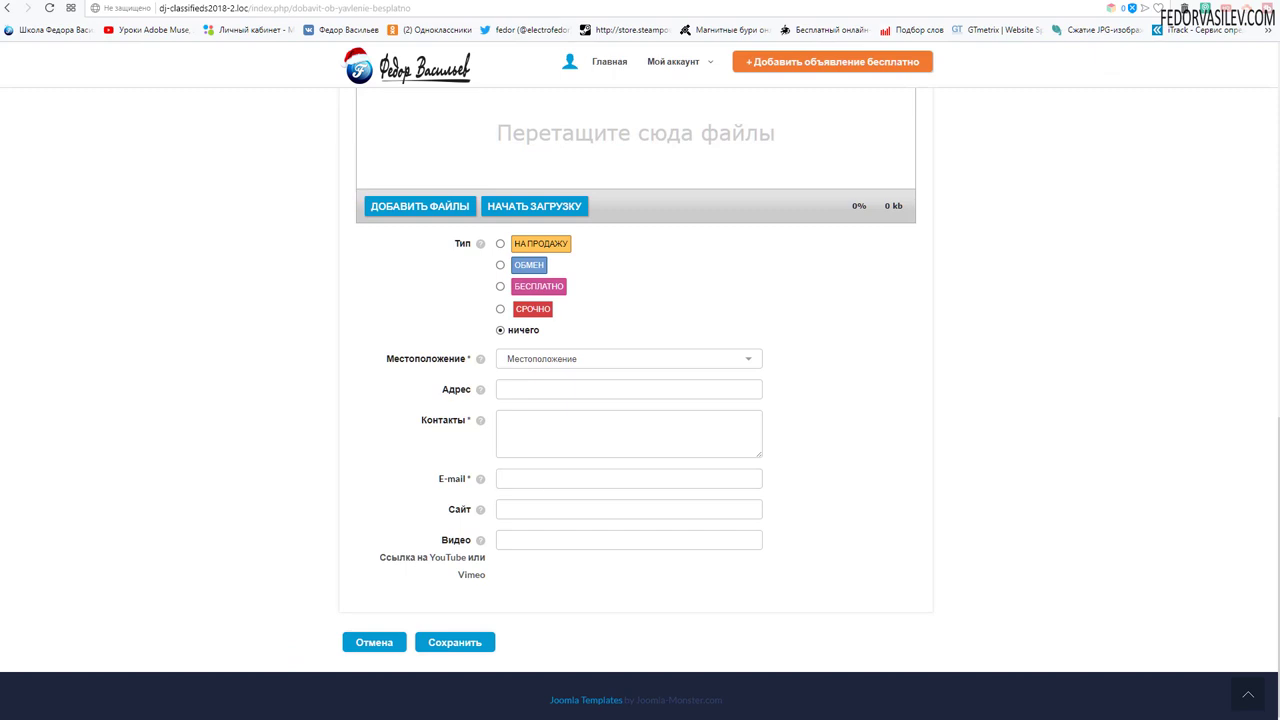
{"action": "left_click", "coordinate": [48, 10]}
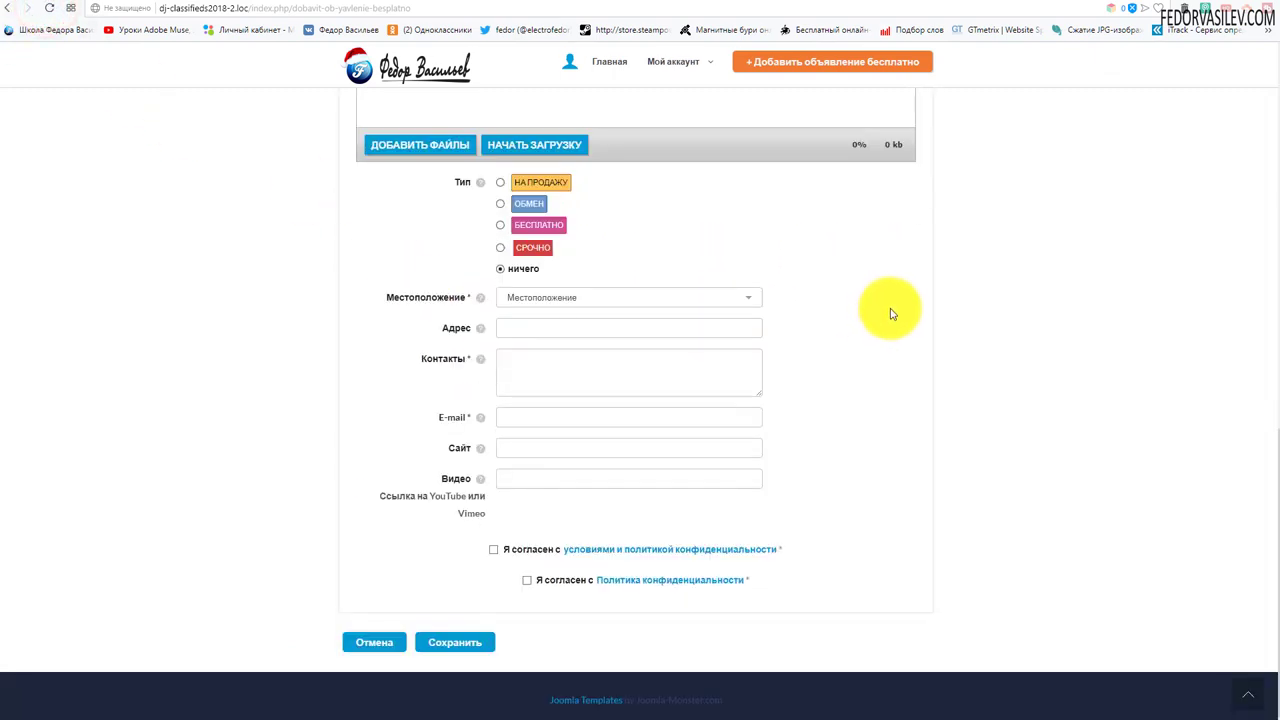
{"action": "left_click", "coordinate": [609, 583]}
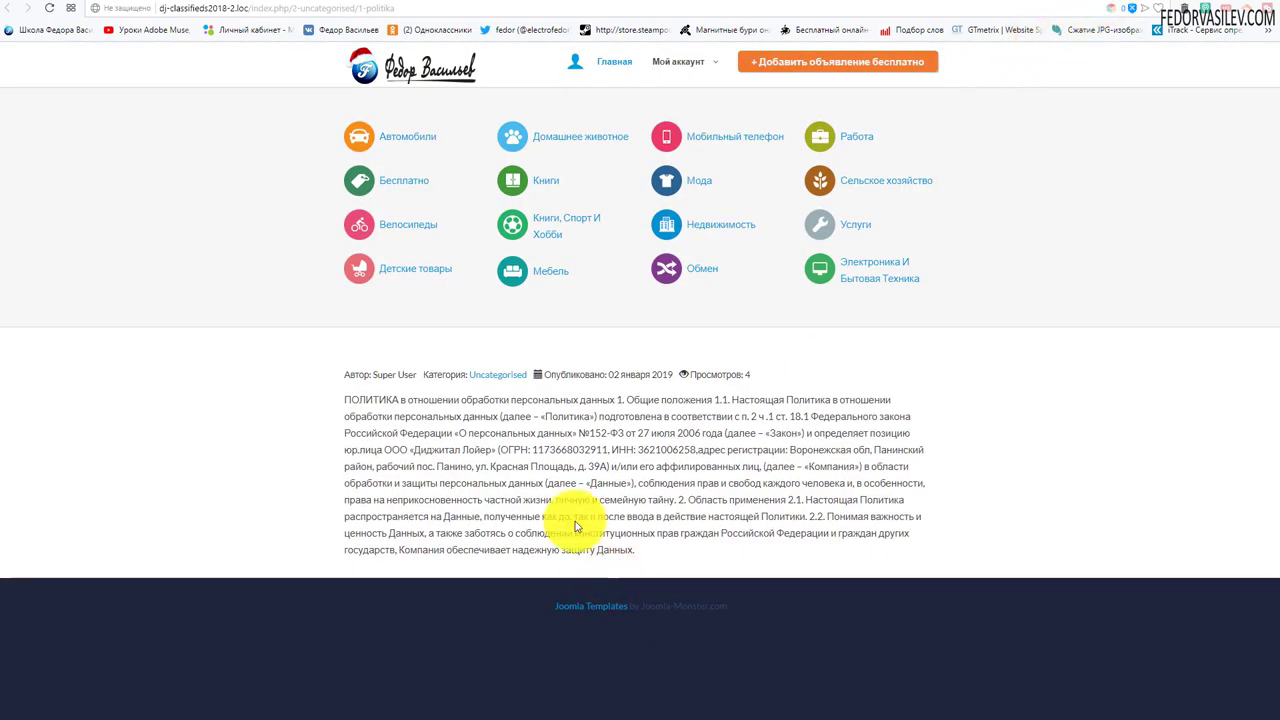
{"action": "left_click_drag", "start_coordinate": [344, 412], "coordinate": [597, 483]}
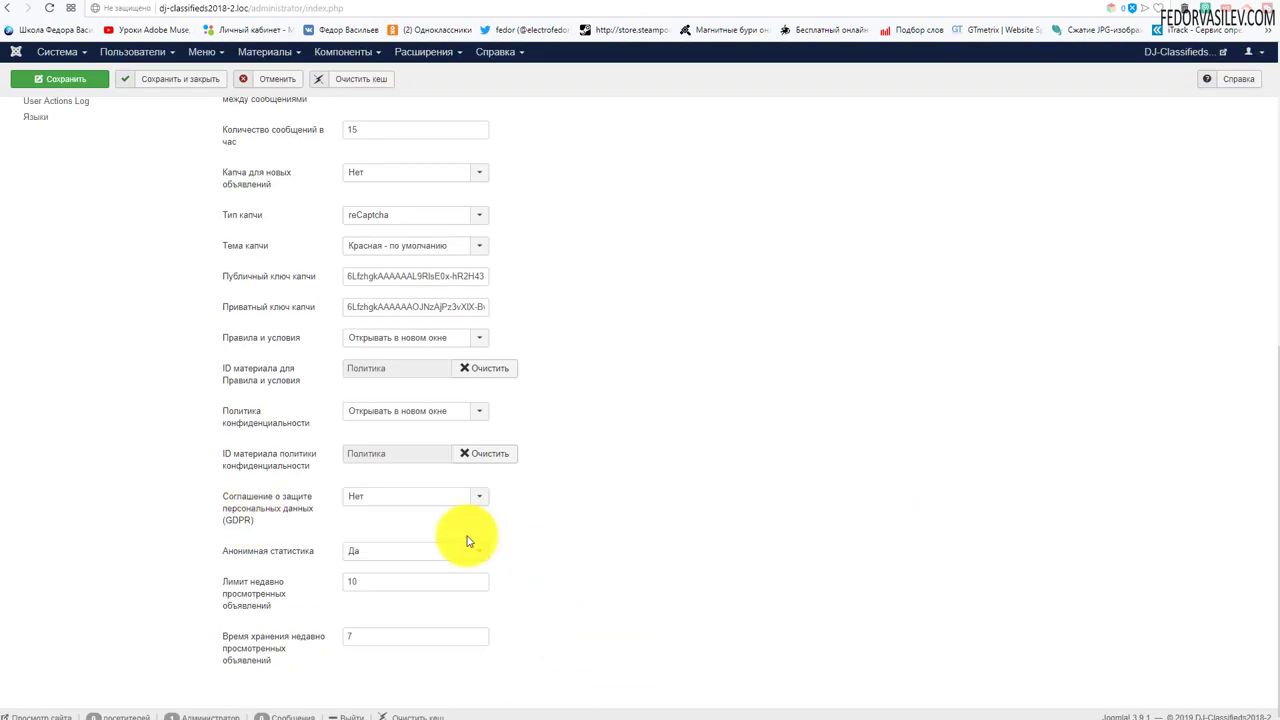
Set "Соглашение о защите персональных данных (GDPR)" to "Да" in the DJ-Classifieds security settings and save.
{"action": "left_click", "coordinate": [371, 505]}
{"action": "left_click", "coordinate": [371, 518]}
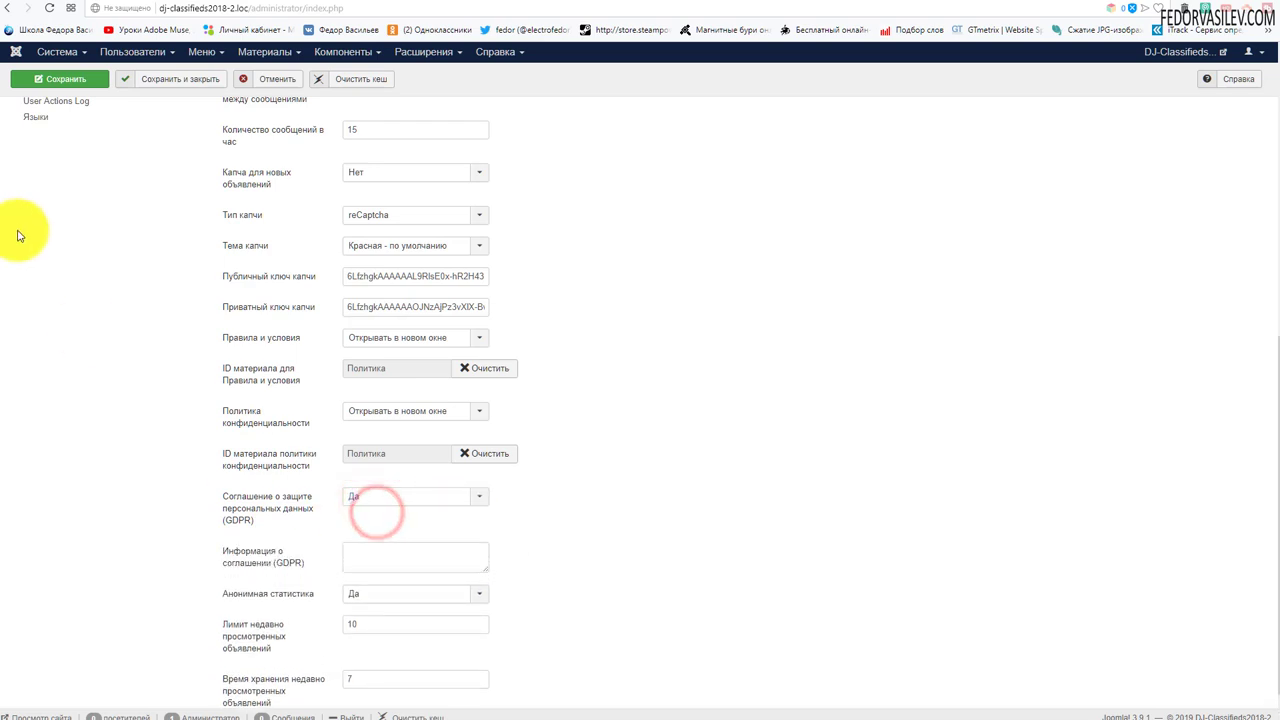
{"action": "left_click", "coordinate": [374, 561]}
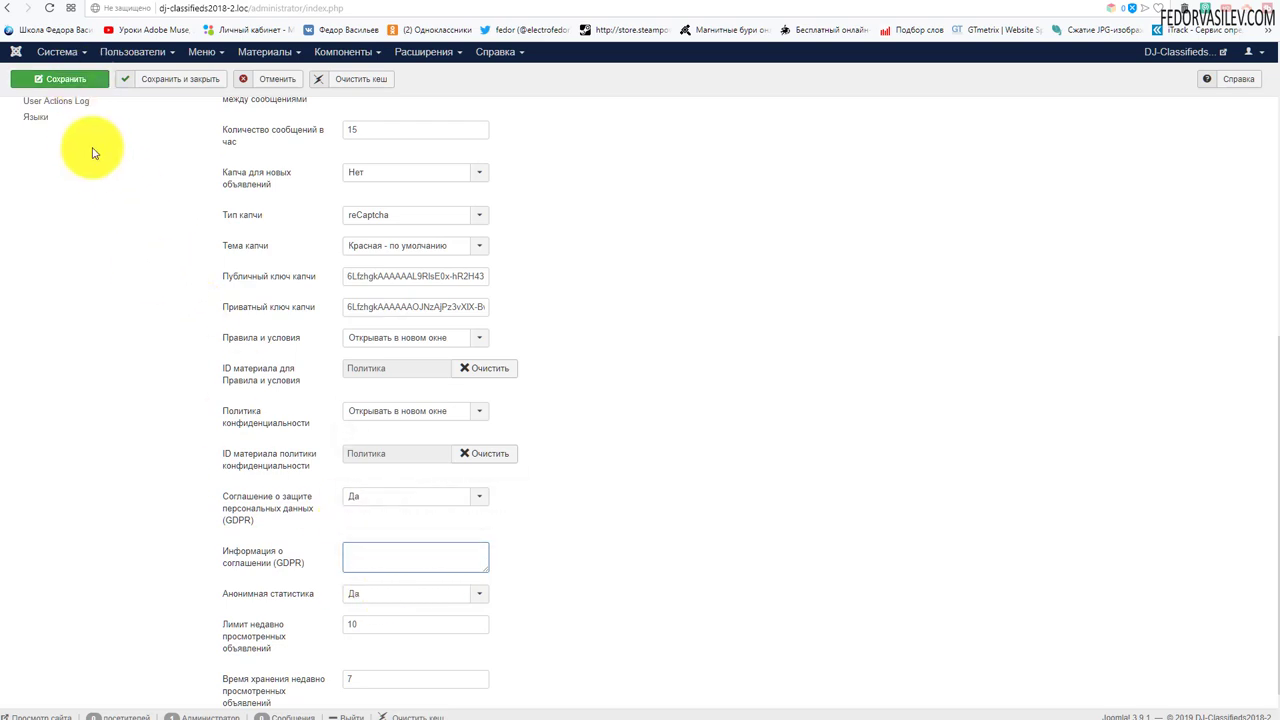
{"action": "left_click", "coordinate": [78, 79]}
Reload the ad submission form and inspect the "Соглашение по защите данных" checkbox label.
{"action": "left_click", "coordinate": [1100, 2]}
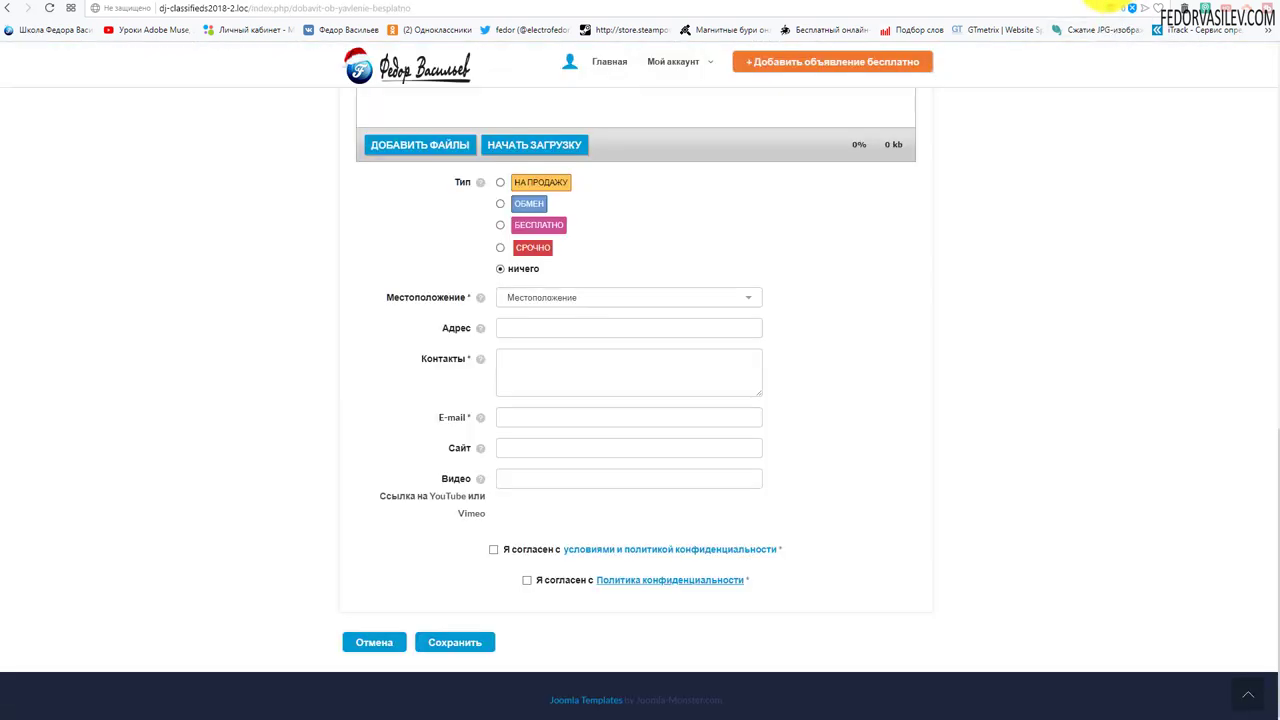
{"action": "left_click", "coordinate": [49, 8]}
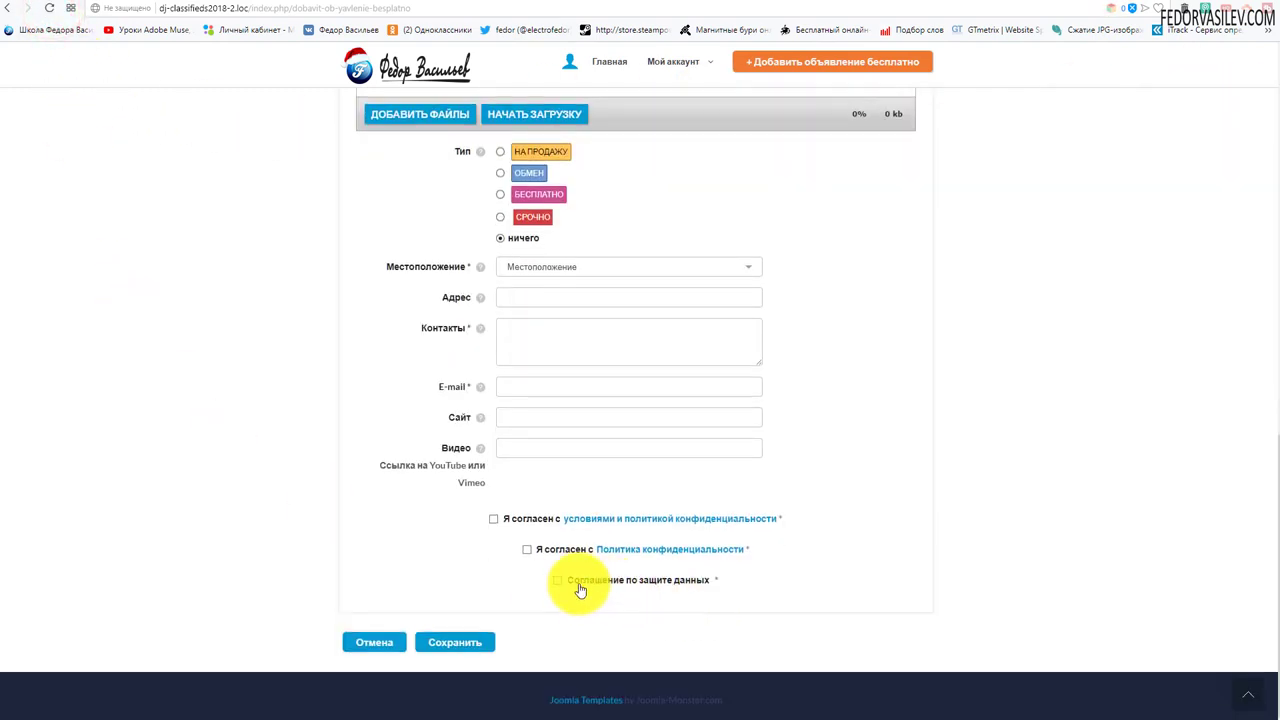
{"action": "left_click_drag", "start_coordinate": [734, 580], "coordinate": [578, 586]}
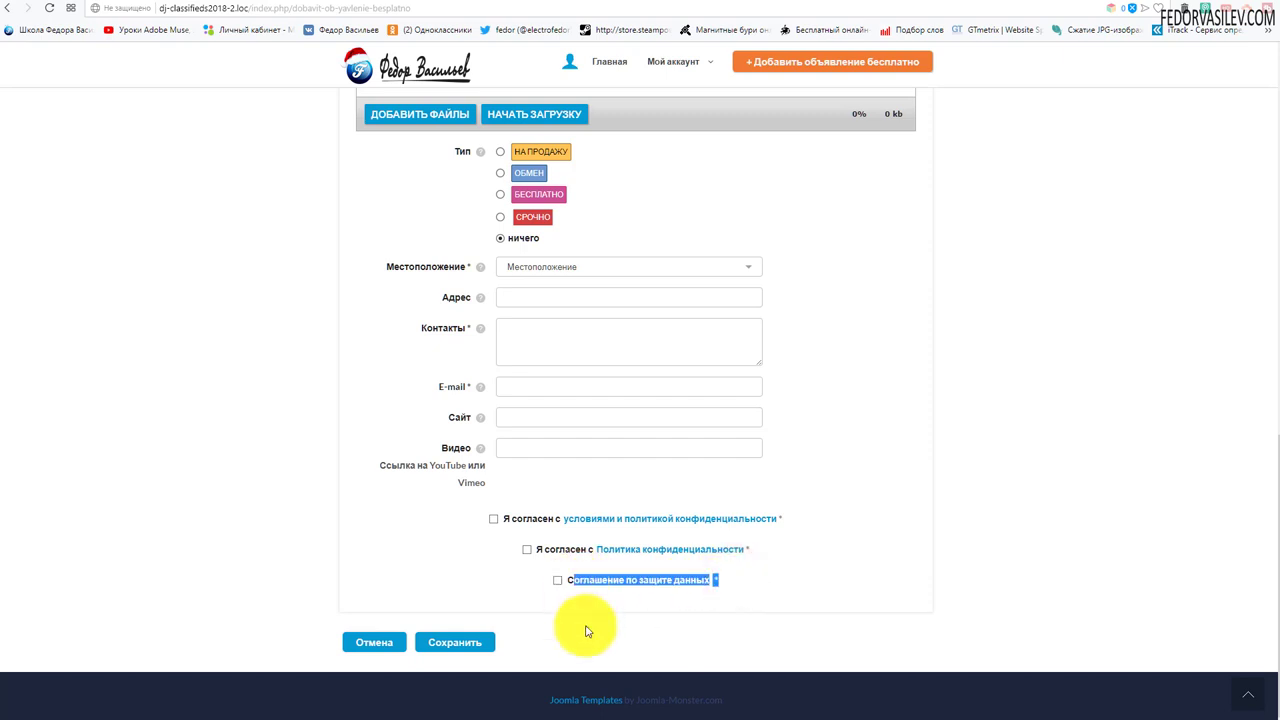
{"action": "left_click", "coordinate": [634, 619]}
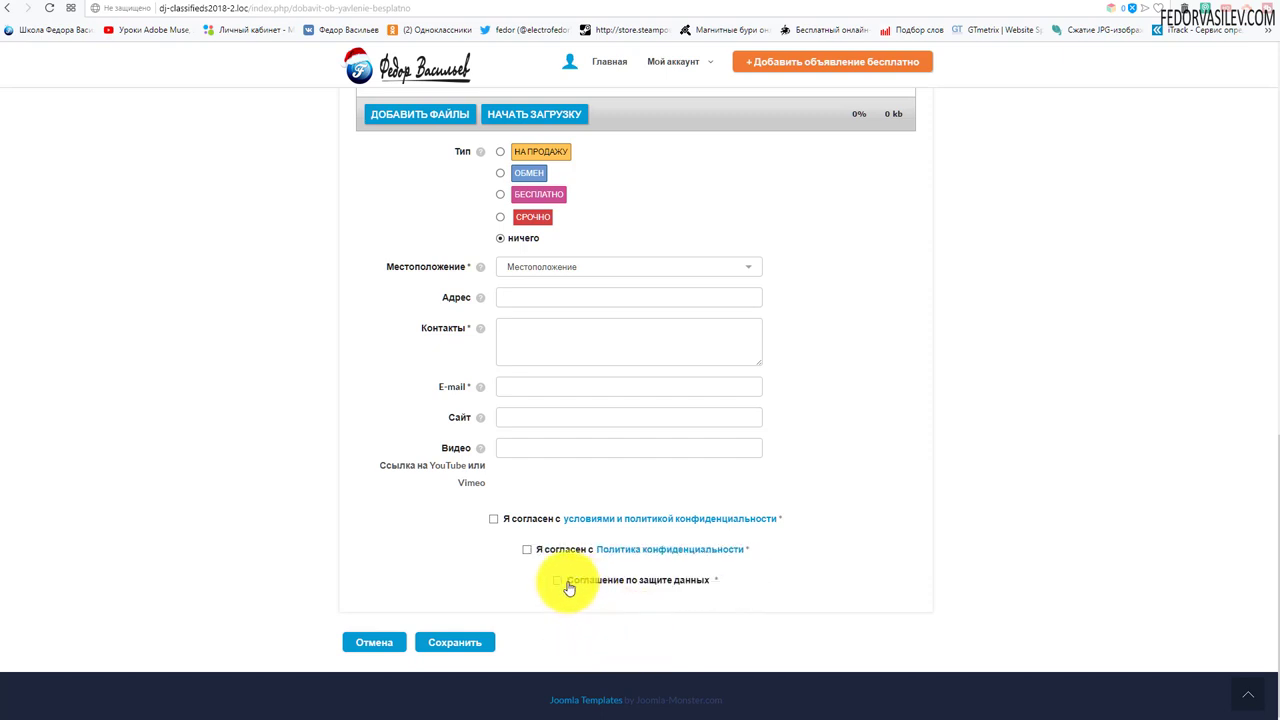
{"action": "left_click_drag", "start_coordinate": [566, 585], "coordinate": [723, 586]}
{"action": "left_click", "coordinate": [623, 614]}
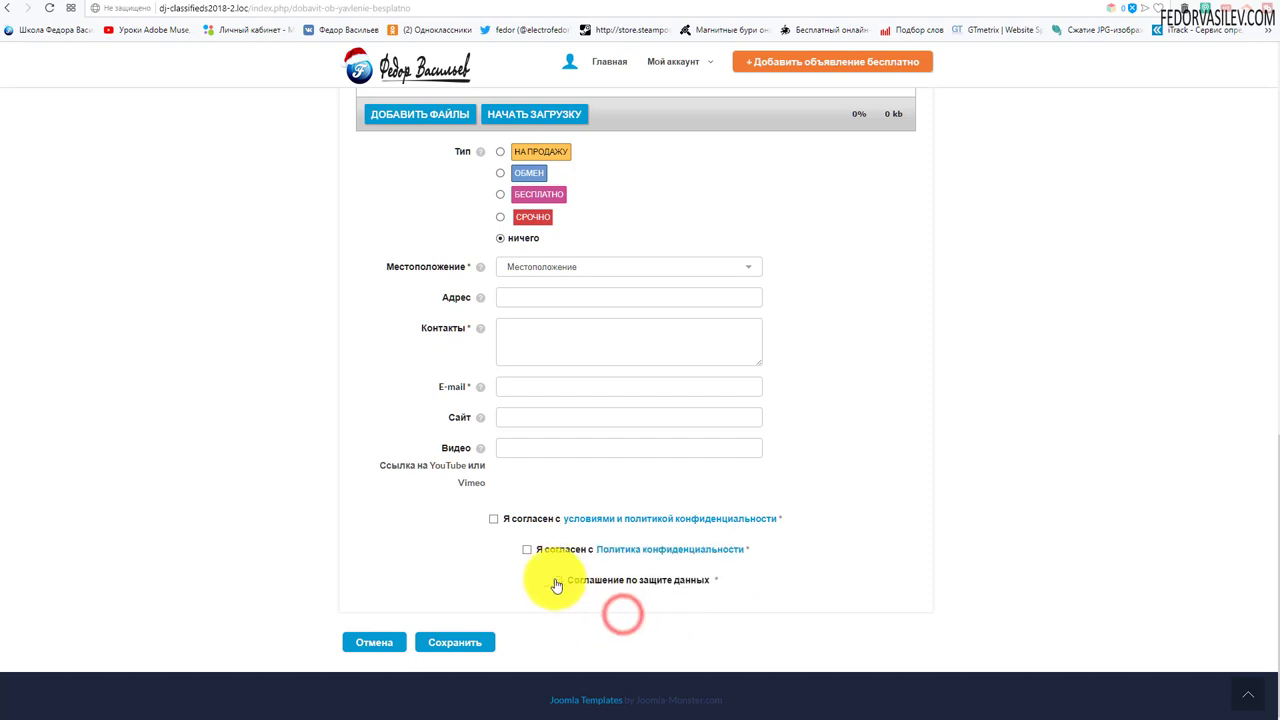
Return to the DJ-Classifieds security settings, enter "демо" as "Информация о соглашении (GDPR)", and save.
{"action": "left_click", "coordinate": [1065, 3]}
{"action": "scroll", "coordinate": [684, 428], "scroll_direction": "down", "scroll_amount": 10}
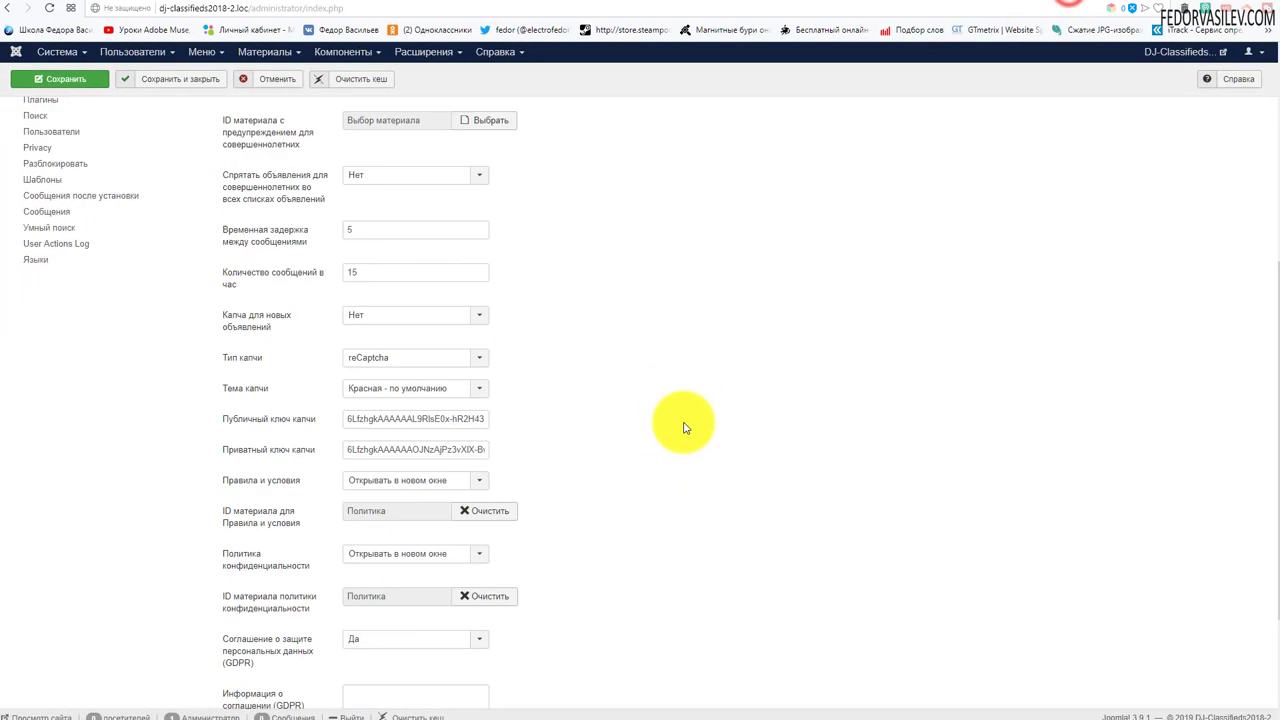
{"action": "scroll", "coordinate": [684, 428], "scroll_direction": "down", "scroll_amount": 2}
{"action": "left_click", "coordinate": [435, 521]}
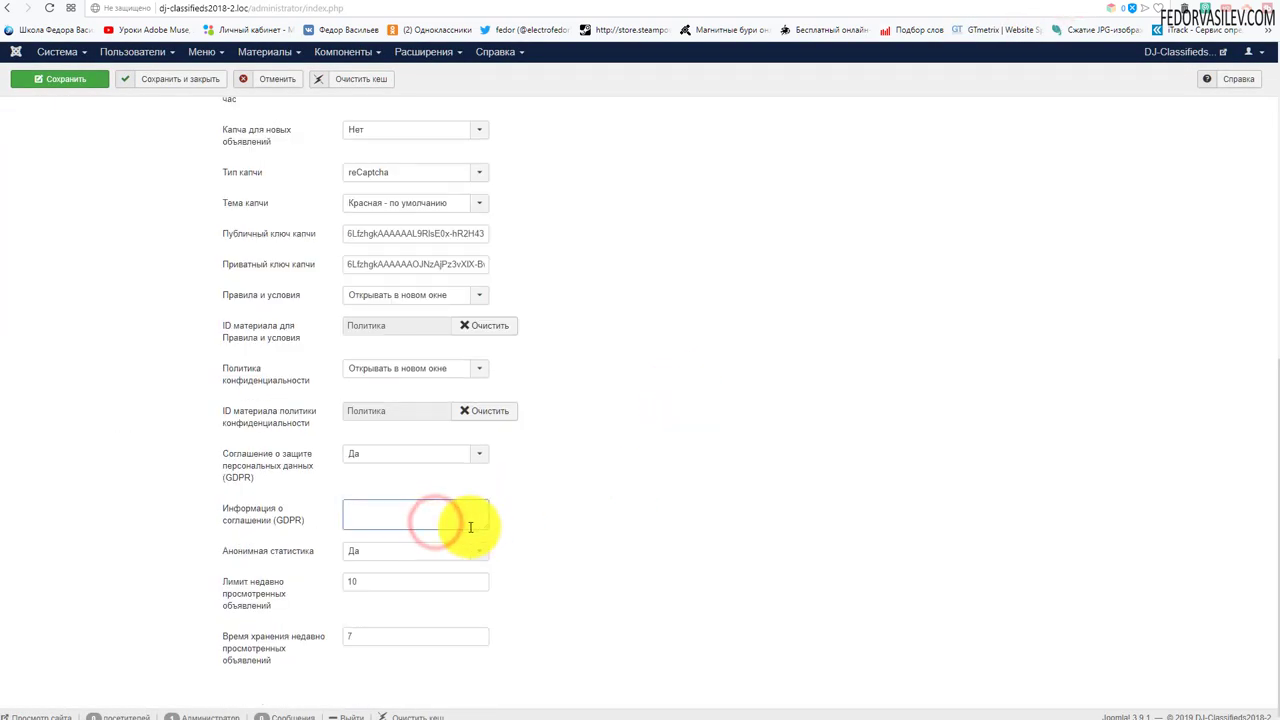
{"action": "left_click", "coordinate": [1095, 4]}
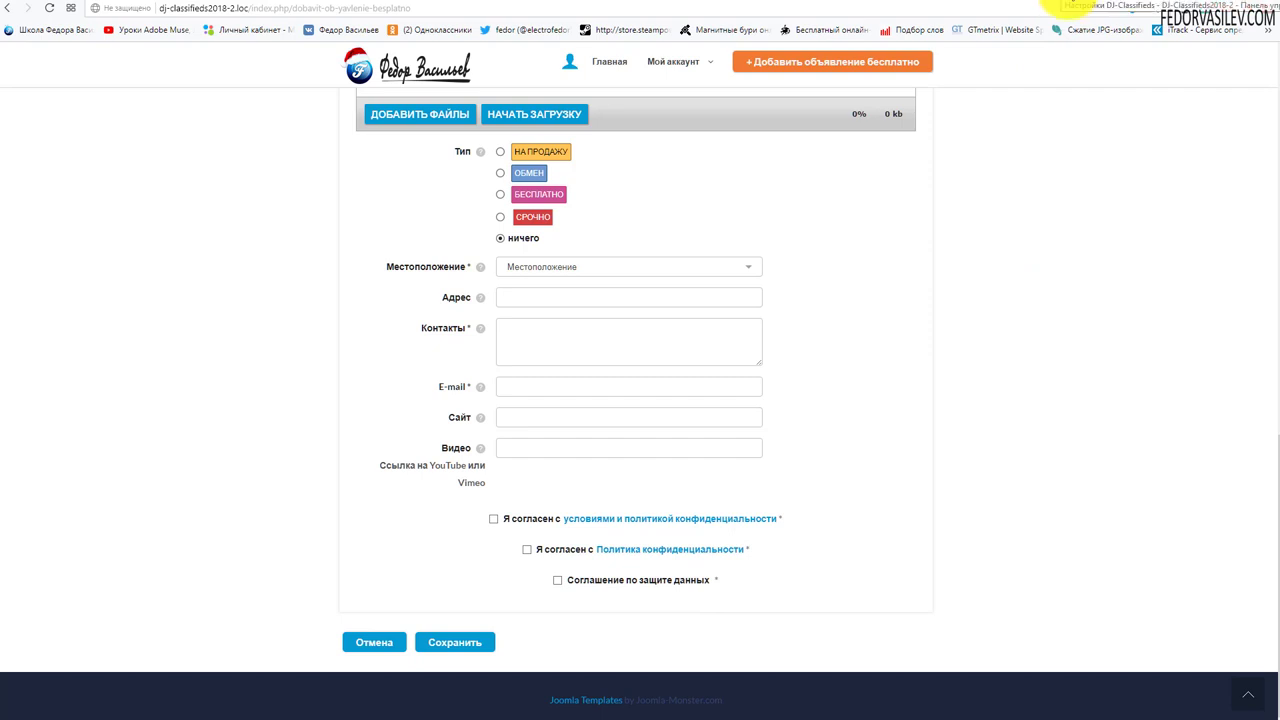
{"action": "left_click", "coordinate": [1068, 5]}
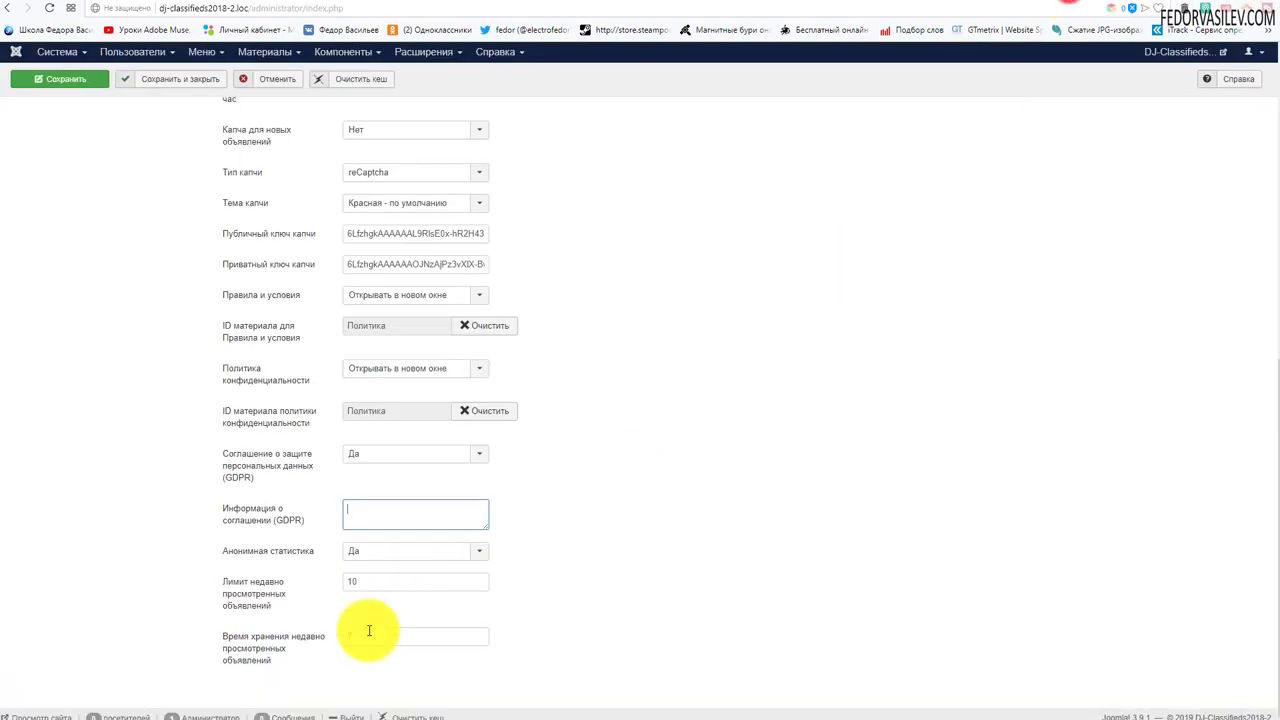
{"action": "double_click", "coordinate": [380, 518]}
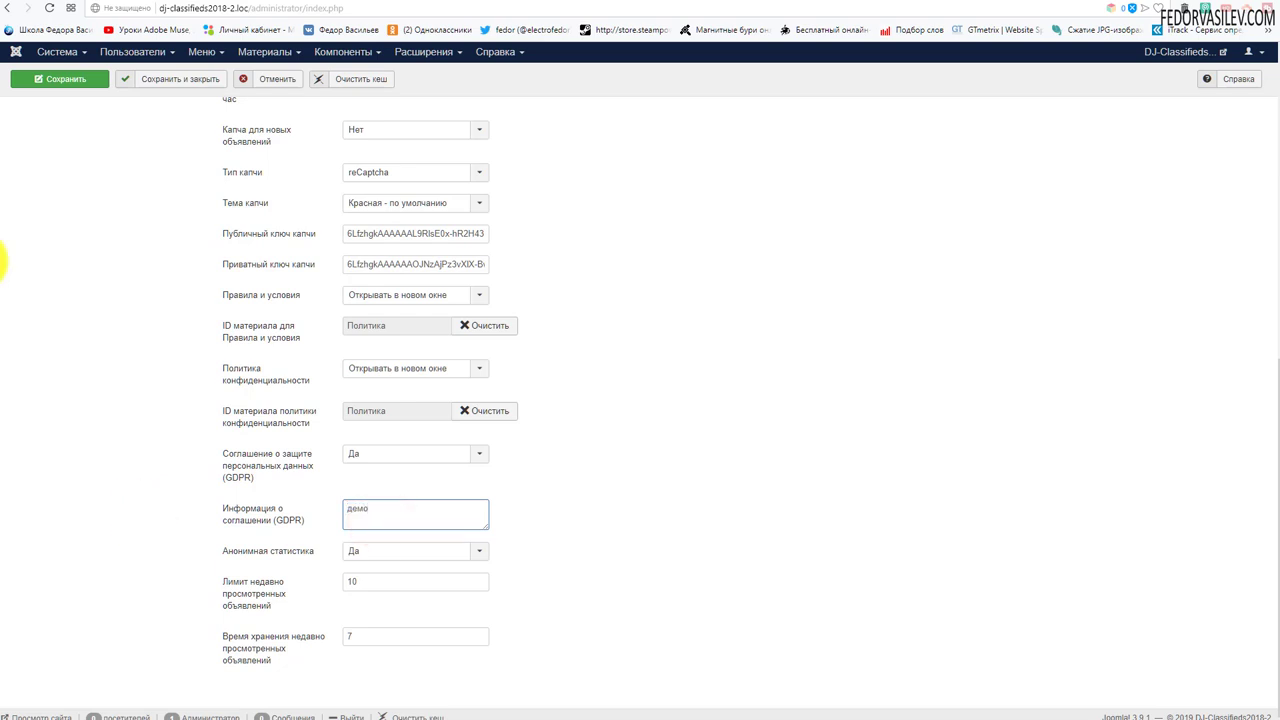
{"action": "left_click", "coordinate": [72, 80]}
Check the GDPR consent label on the reloaded ad form and look at the category block above the policy article.
{"action": "key", "text": "ctrl+Tab"}
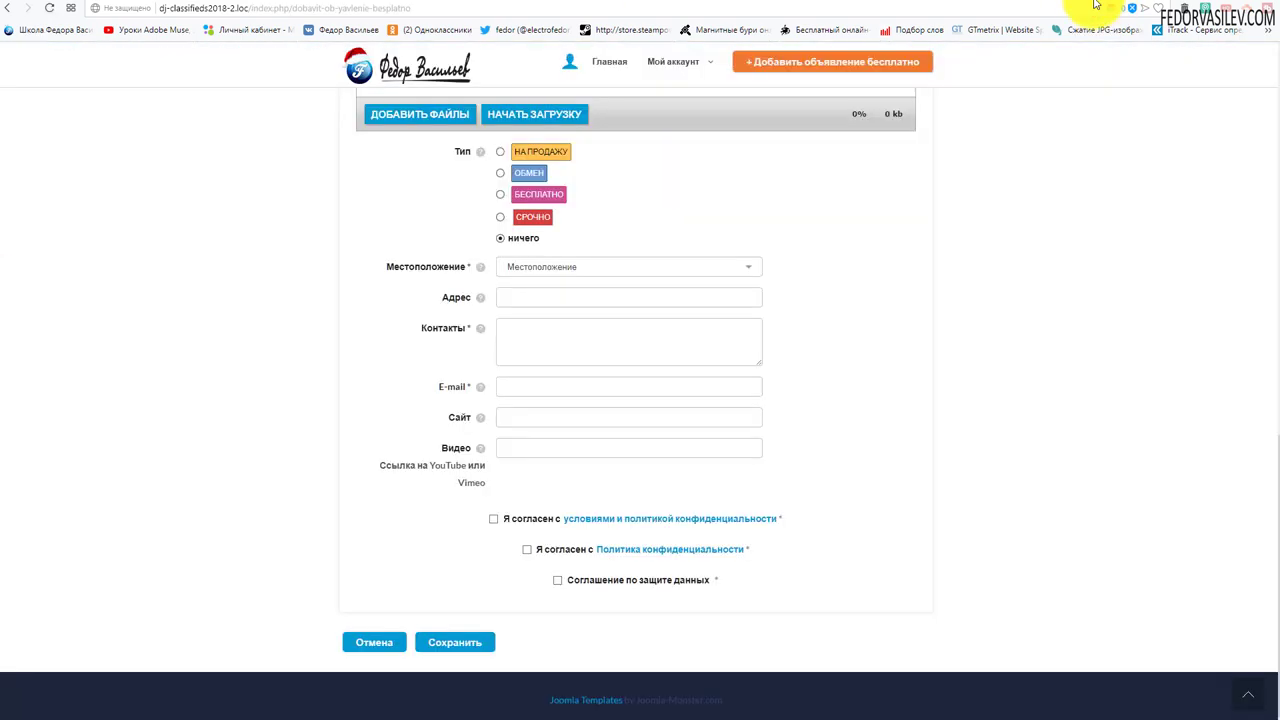
{"action": "left_click", "coordinate": [50, 8]}
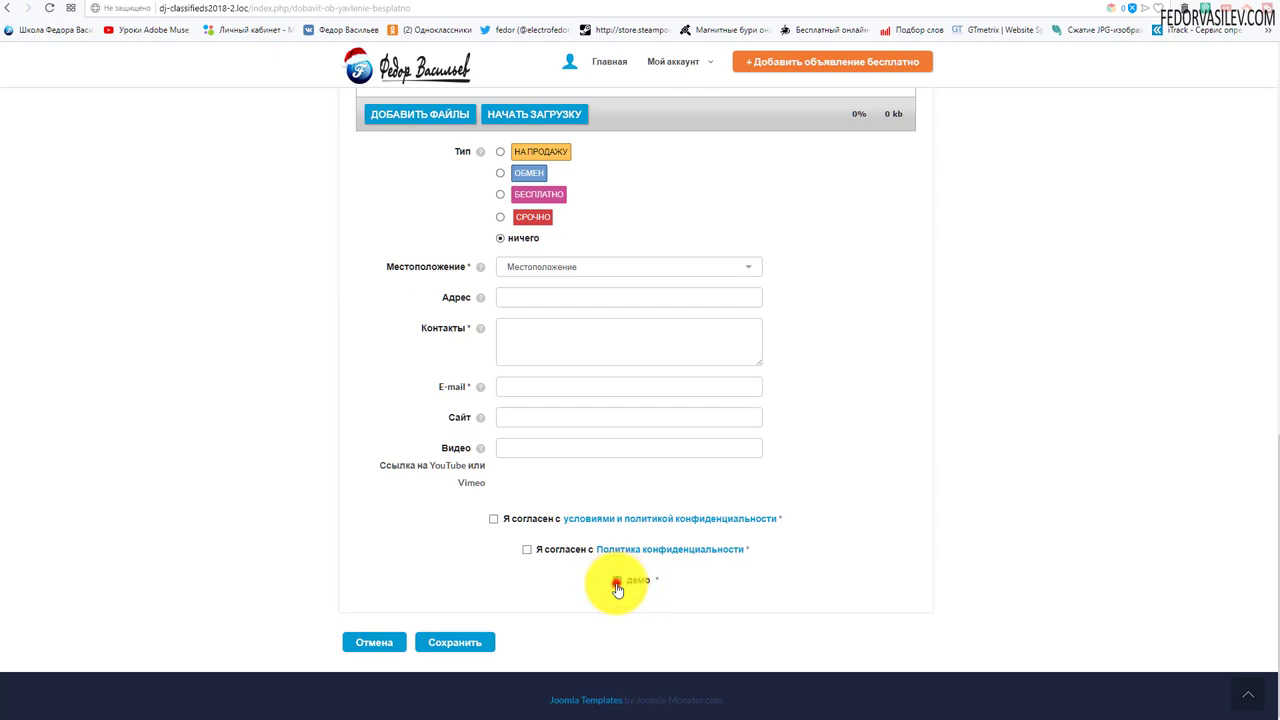
{"action": "scroll", "coordinate": [777, 450], "scroll_direction": "up", "scroll_amount": 10}
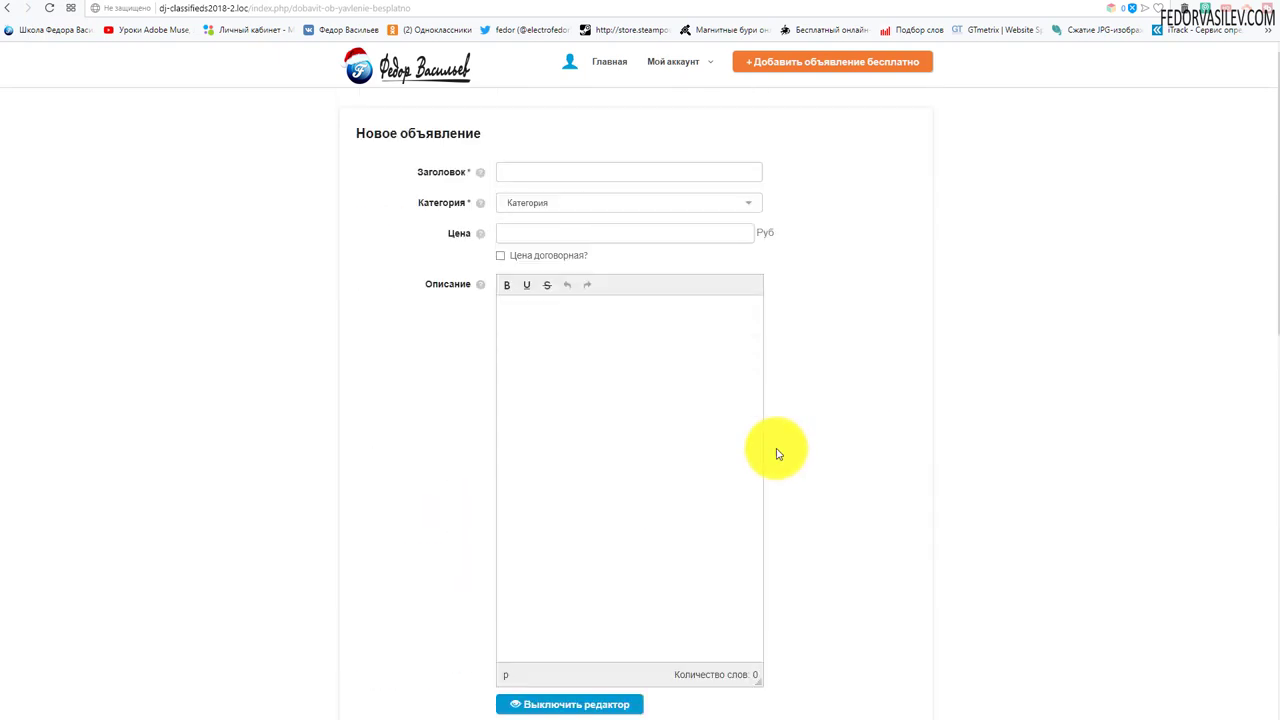
{"action": "scroll", "coordinate": [731, 386], "scroll_direction": "down", "scroll_amount": 10}
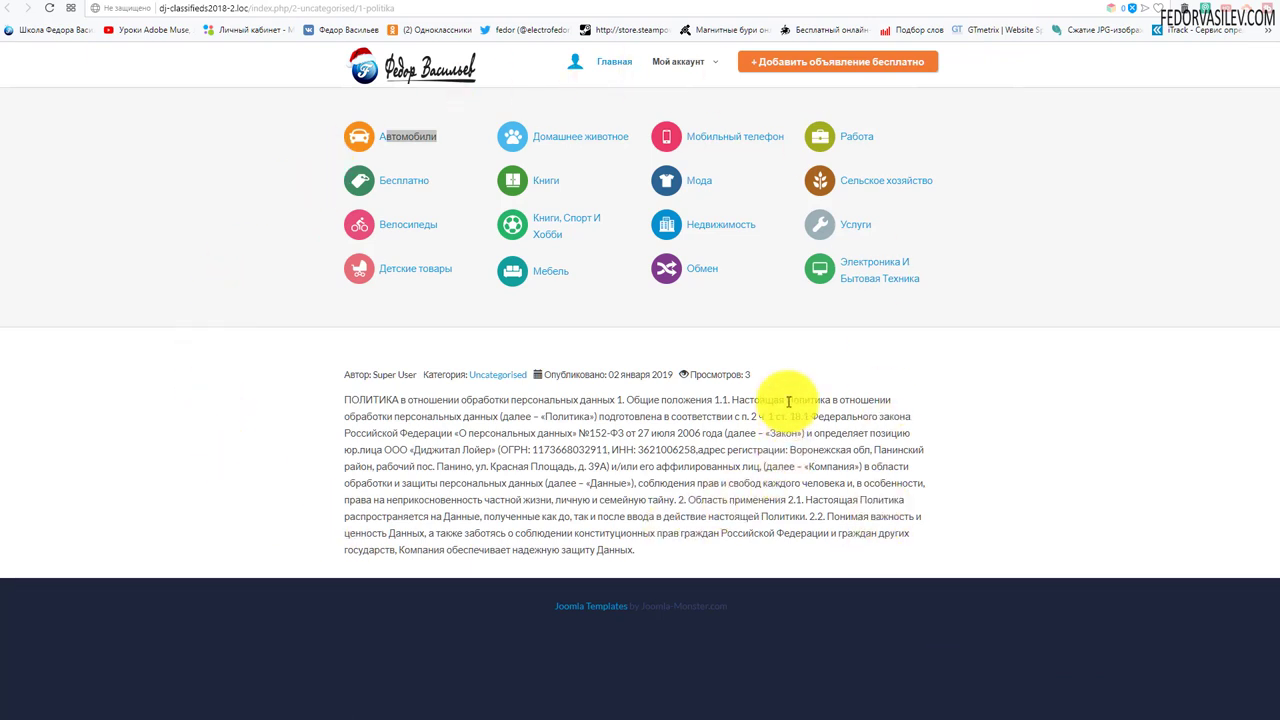
{"action": "left_click_drag", "start_coordinate": [302, 122], "coordinate": [645, 217]}
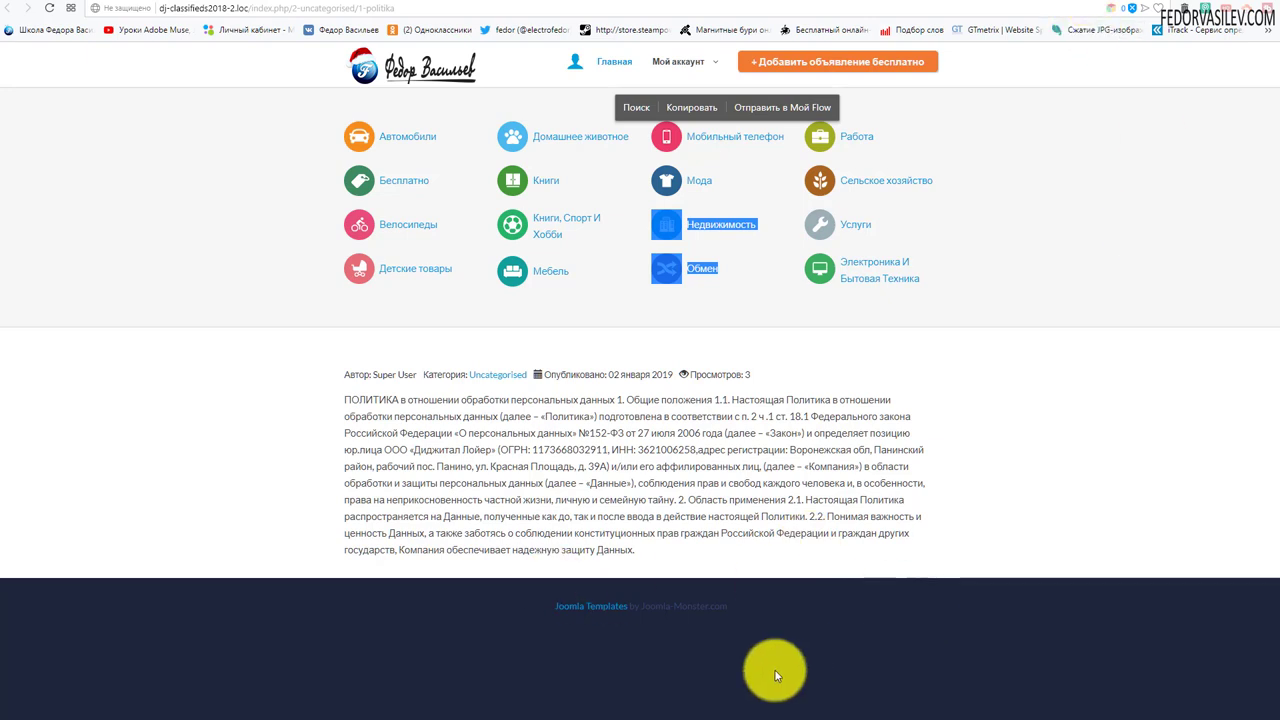
{"action": "left_click", "coordinate": [1000, 442]}
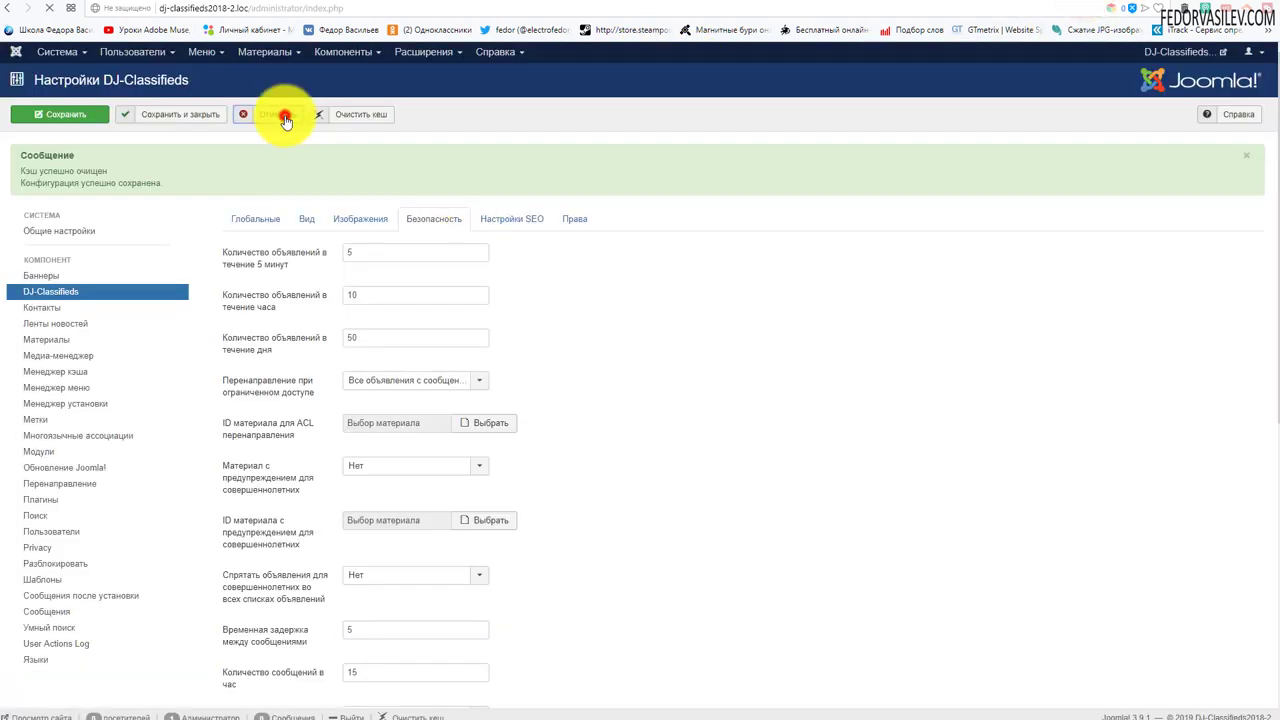
Close the DJ-Classifieds settings and open the list of menu items in Main Menu.
{"action": "left_click", "coordinate": [285, 118]}
{"action": "left_click", "coordinate": [201, 52]}
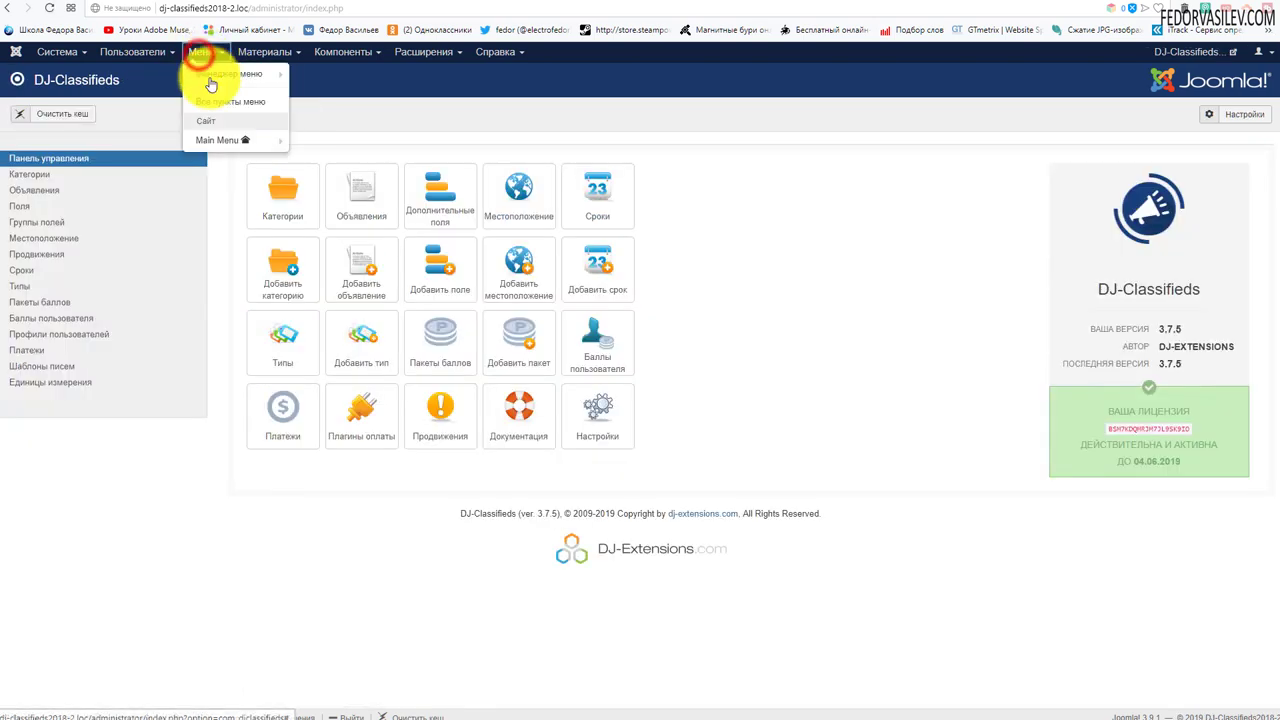
{"action": "left_click", "coordinate": [221, 141]}
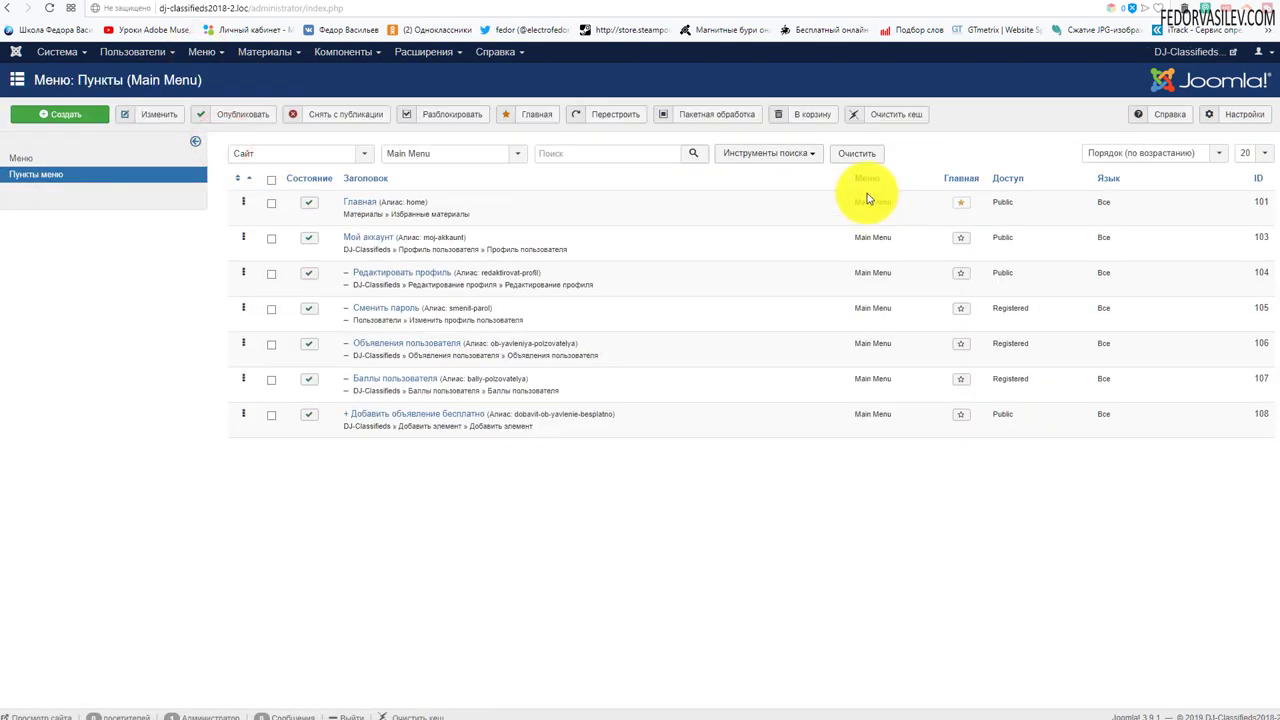
{"action": "left_click", "coordinate": [30, 159]}
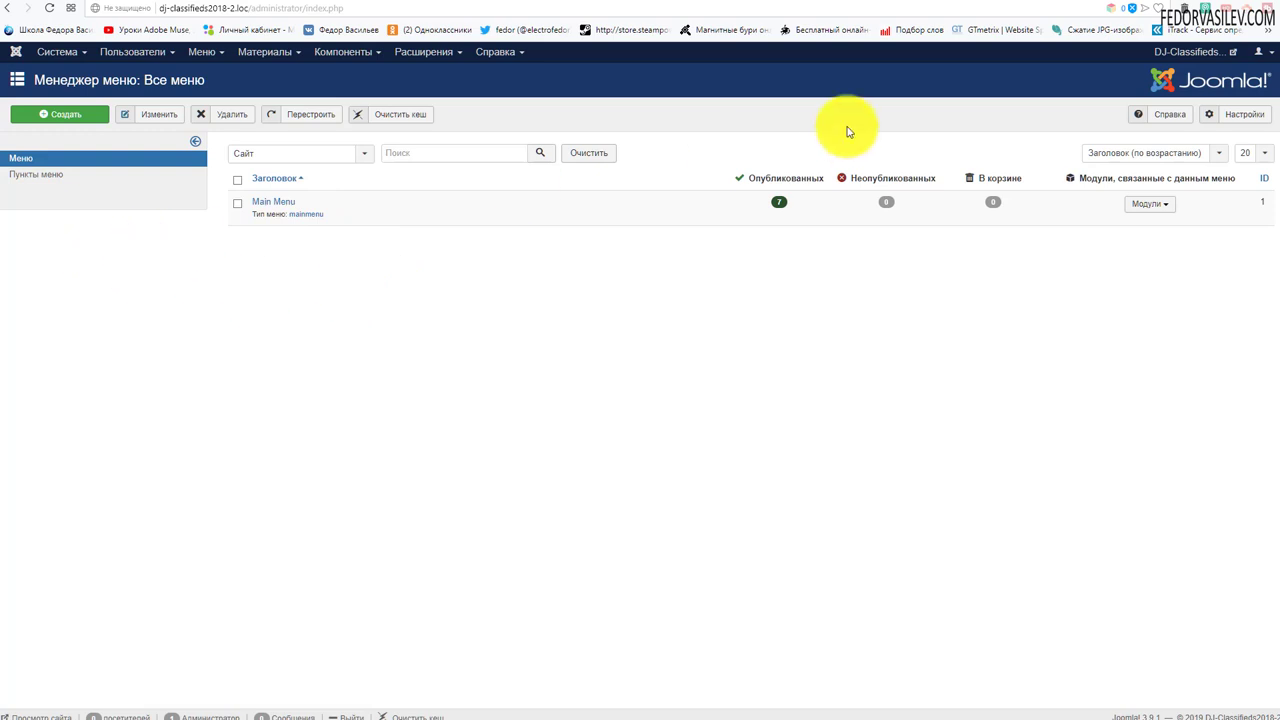
{"action": "left_click", "coordinate": [280, 205]}
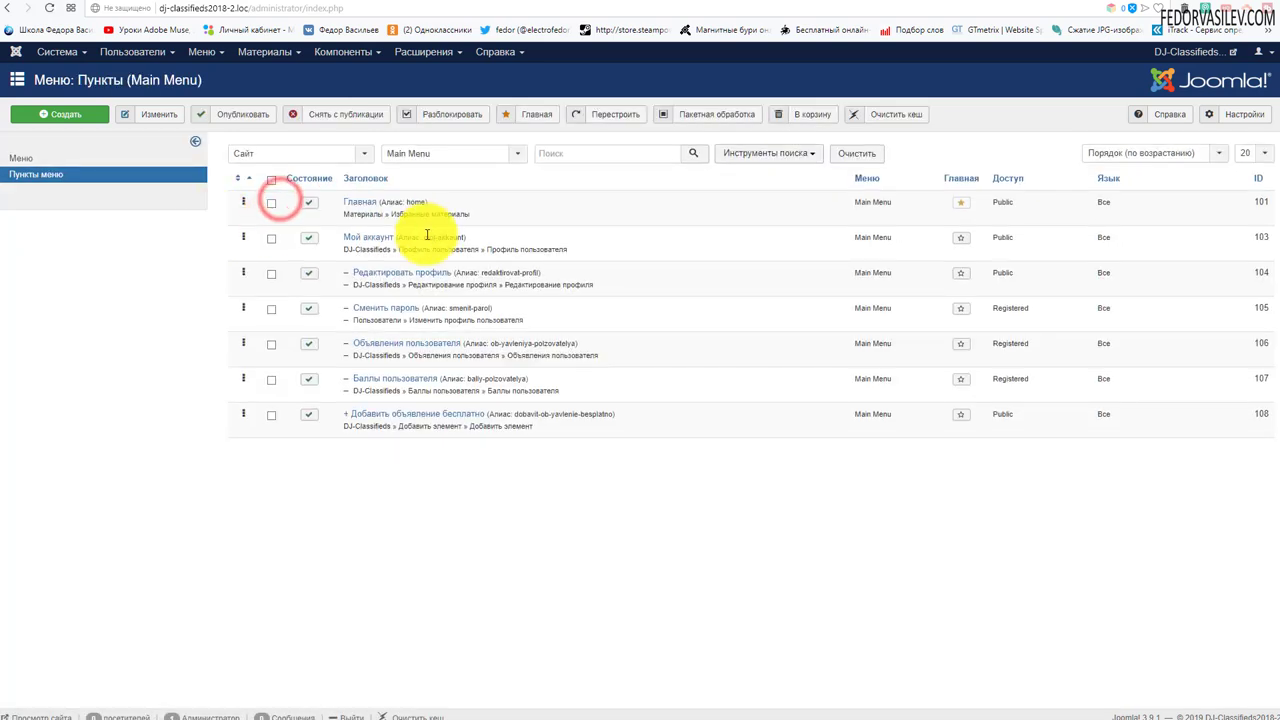
Create a menu item titled "политика" of type "Материал" and select the "Политика" article for it.
{"action": "left_click", "coordinate": [60, 114]}
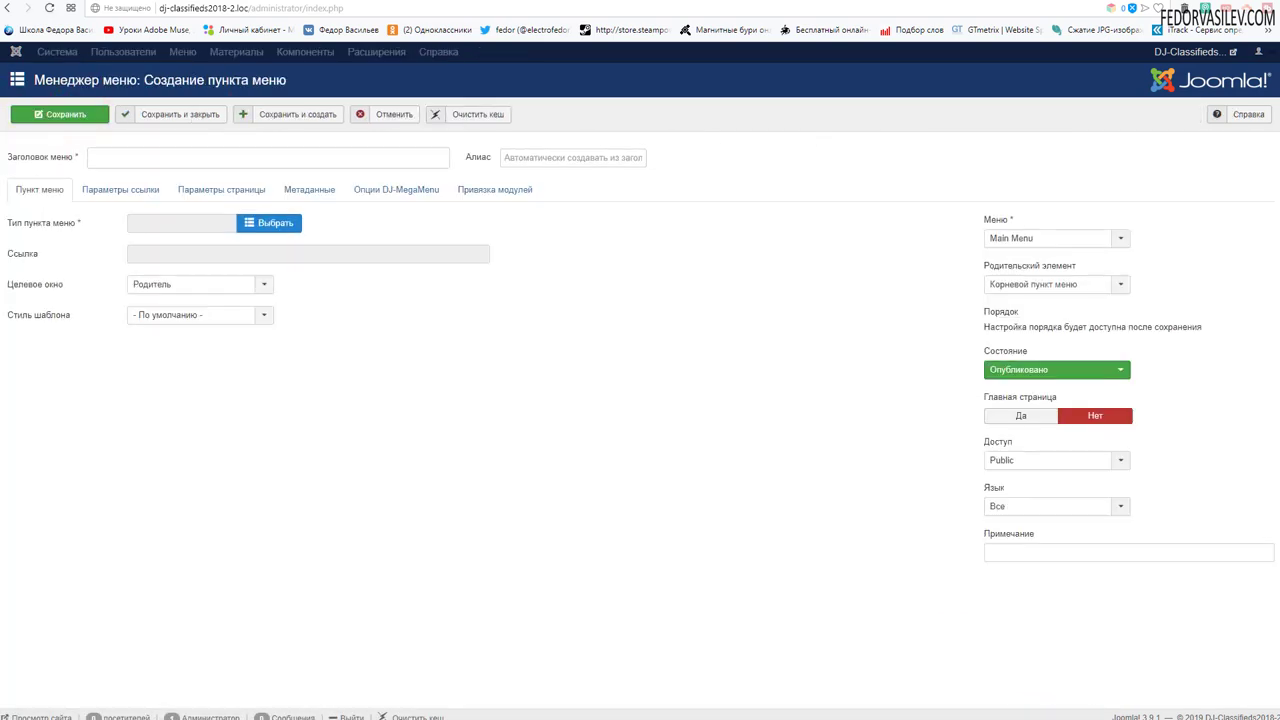
{"action": "left_click", "coordinate": [264, 226]}
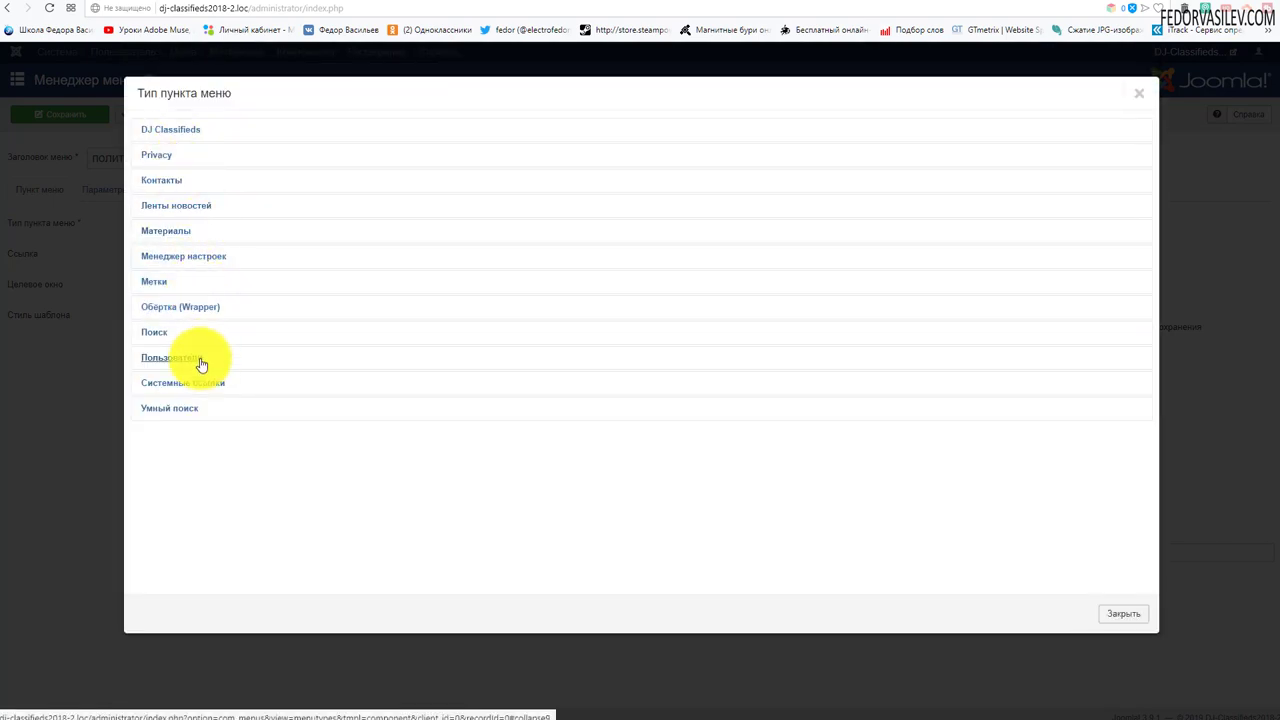
{"action": "left_click", "coordinate": [171, 232]}
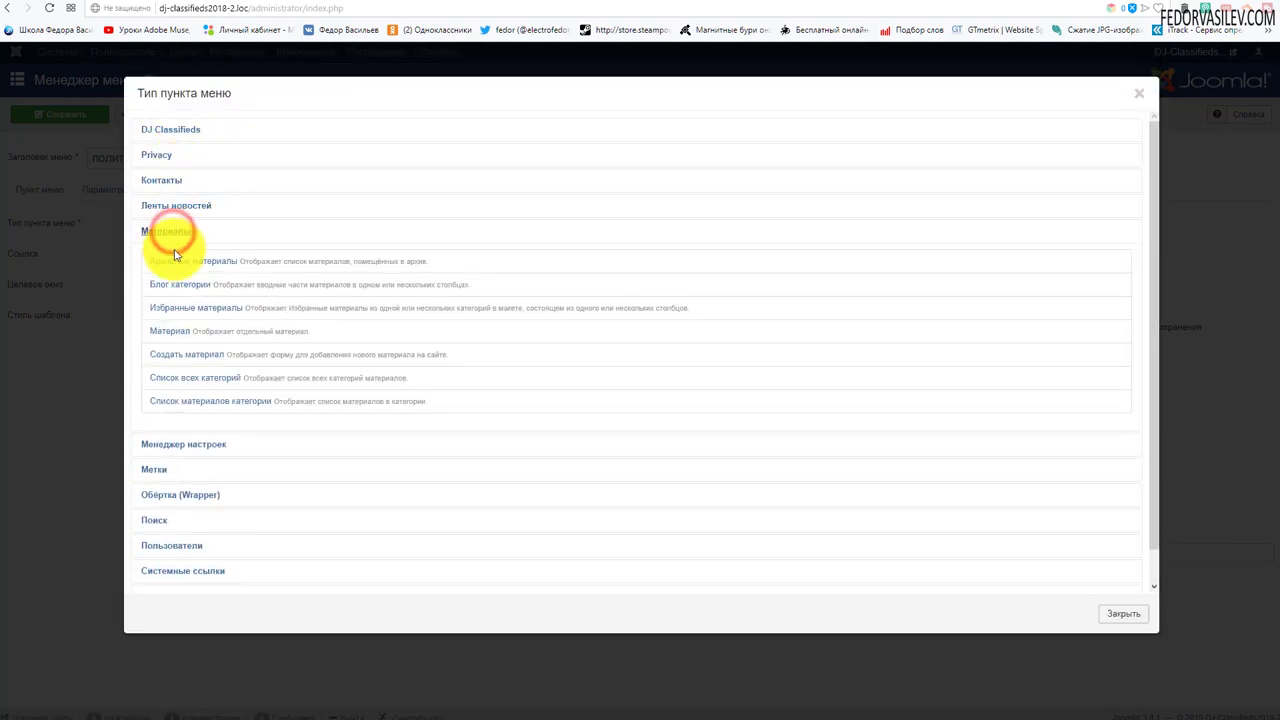
{"action": "left_click", "coordinate": [167, 338]}
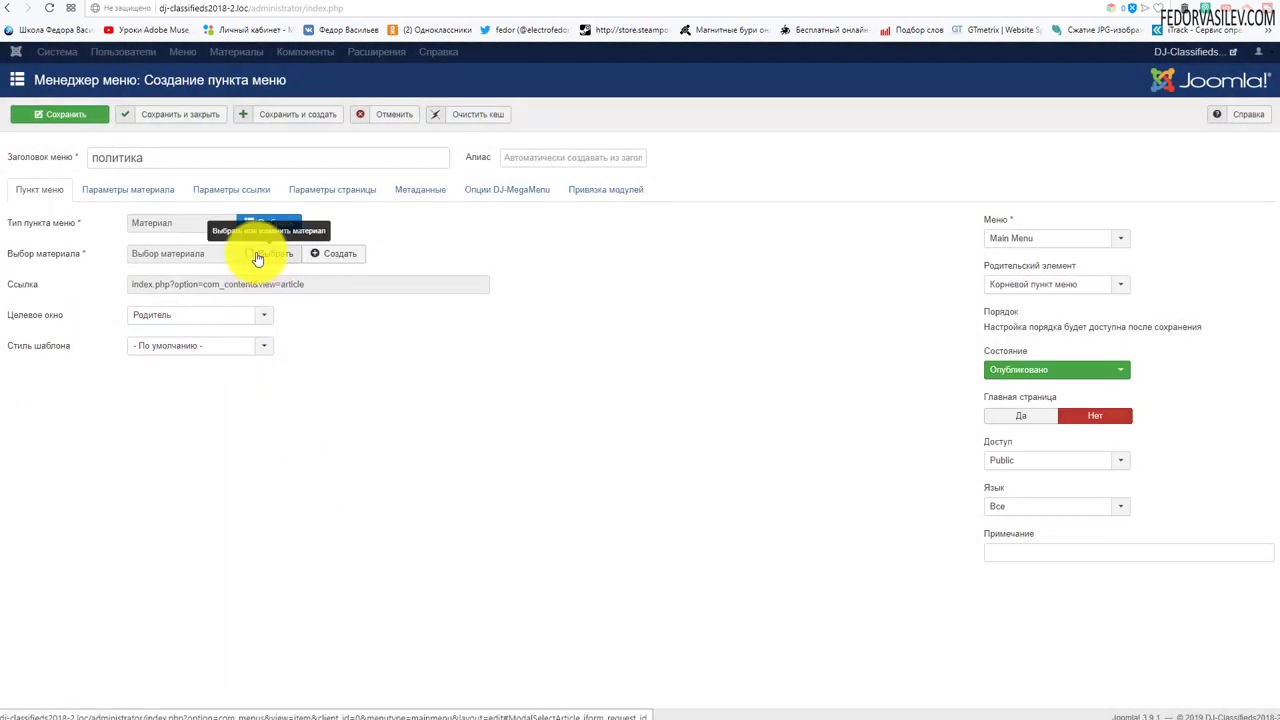
{"action": "left_click", "coordinate": [257, 258]}
{"action": "left_click", "coordinate": [210, 187]}
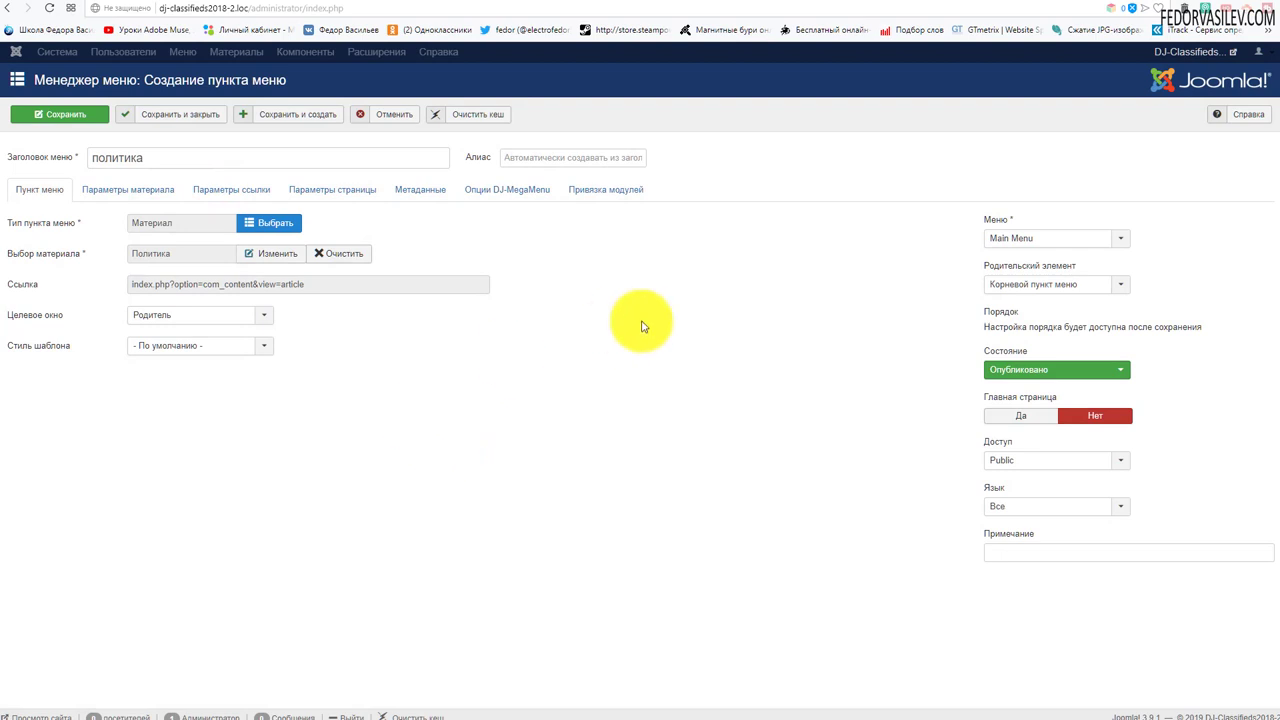
Set the menu item's "Показать в меню" to "Нет", save and close it, and reload the ad submission form.
{"action": "left_click", "coordinate": [149, 194]}
{"action": "left_click", "coordinate": [248, 200]}
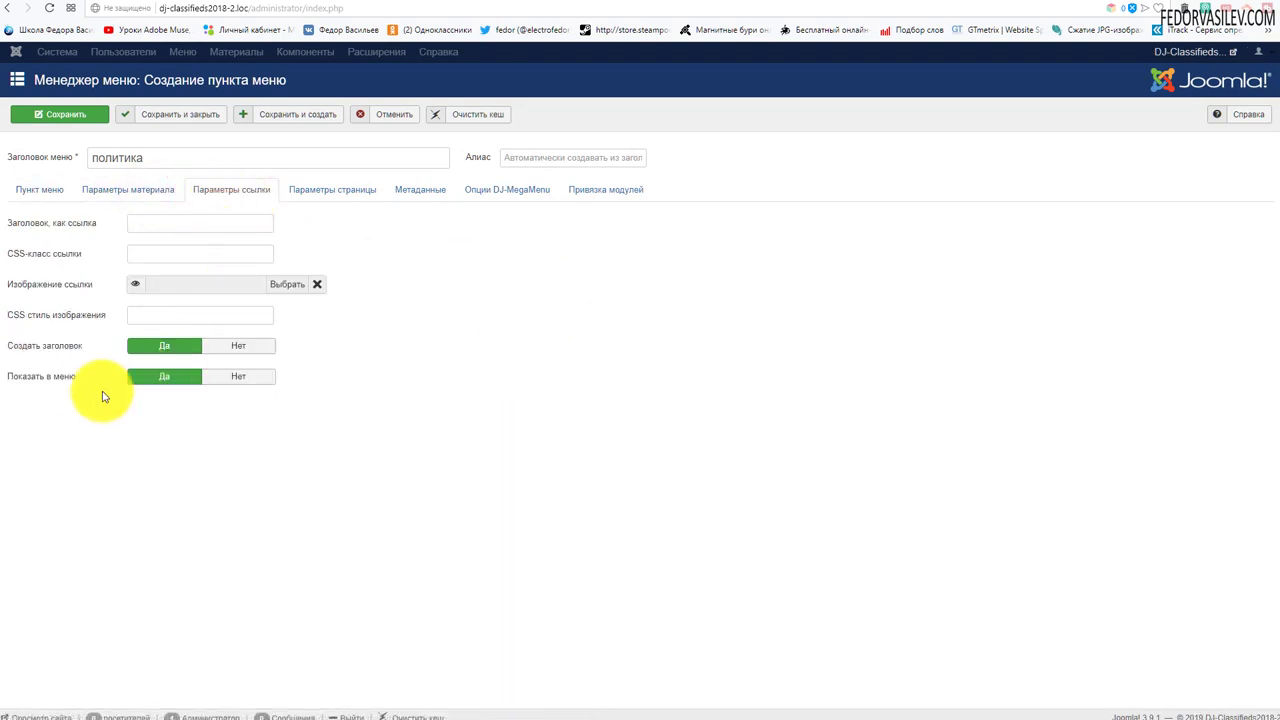
{"action": "left_click", "coordinate": [238, 376]}
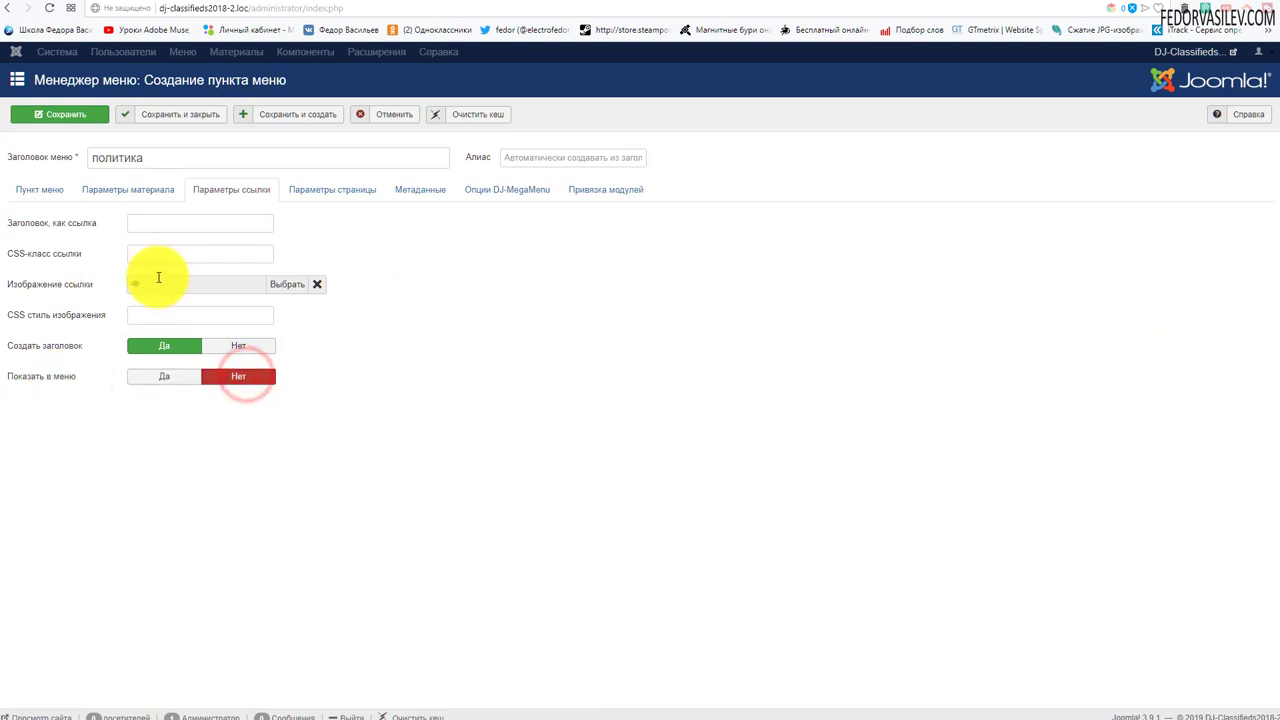
{"action": "left_click", "coordinate": [192, 116]}
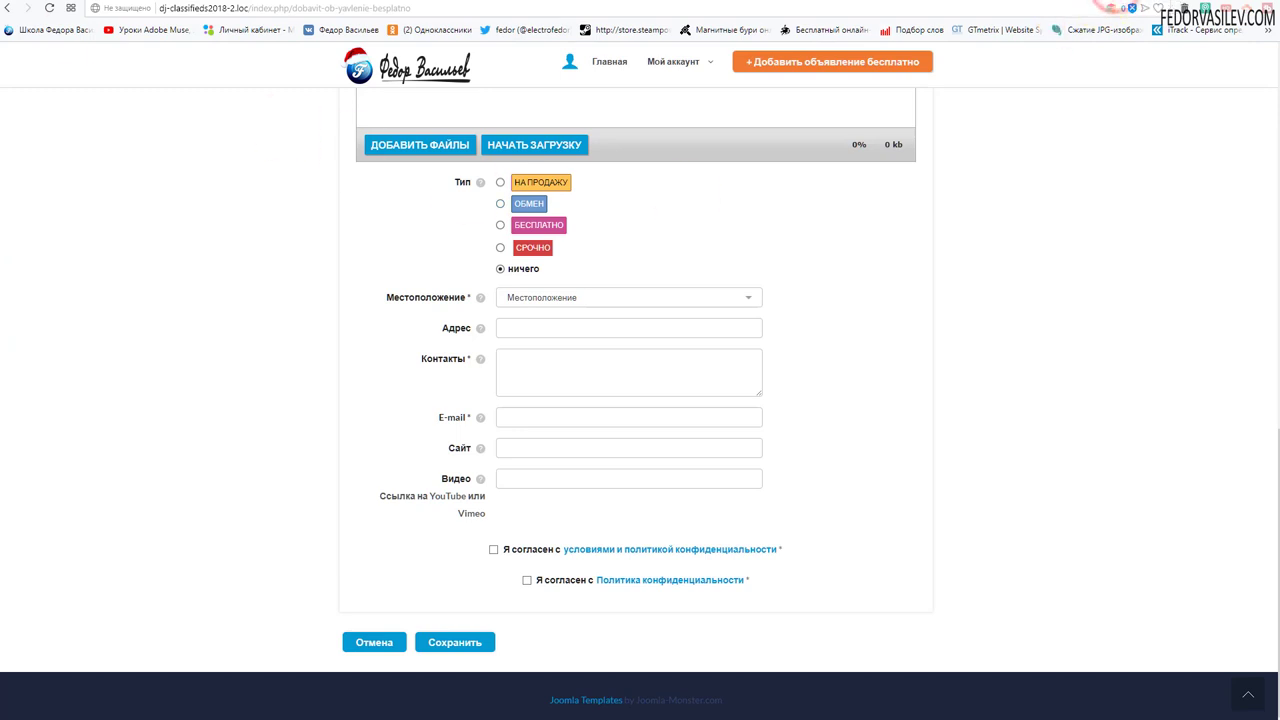
{"action": "left_click", "coordinate": [52, 8]}
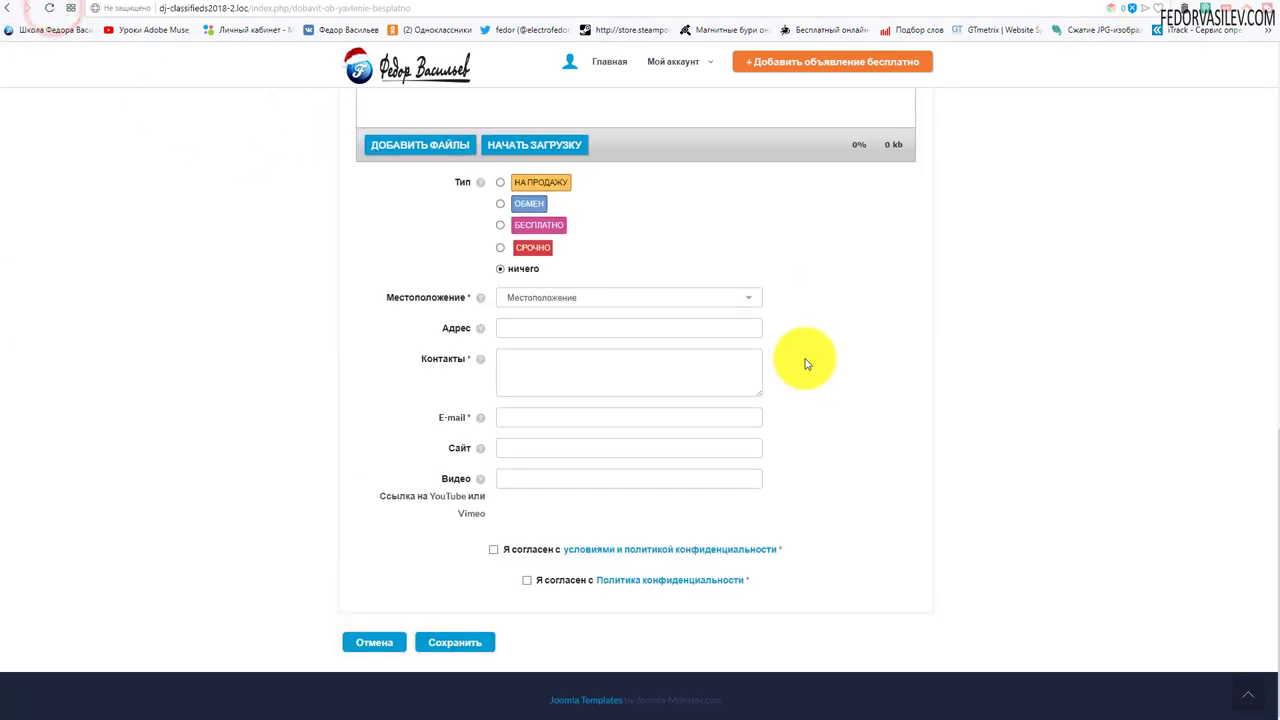
Review the ad form, open the privacy terms link beside the first consent checkbox to check the policy page, and return to the form.
{"action": "scroll", "coordinate": [800, 340], "scroll_direction": "up", "scroll_amount": 15}
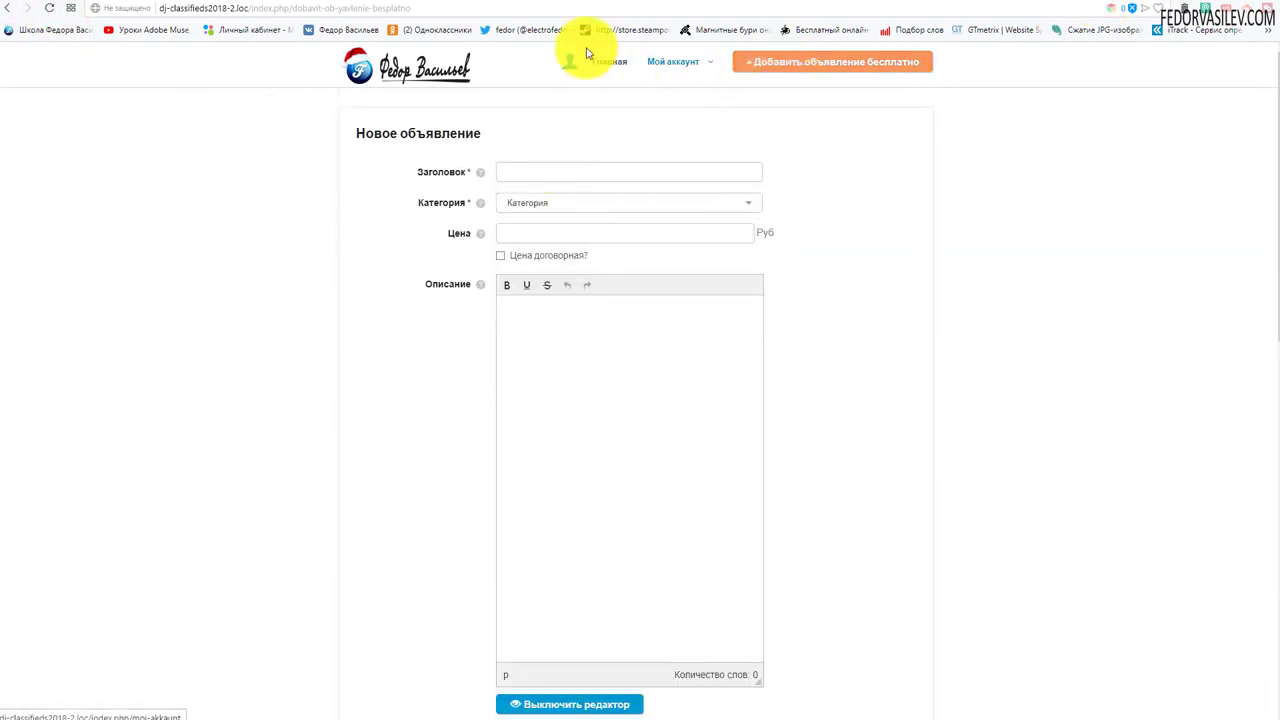
{"action": "scroll", "coordinate": [706, 134], "scroll_direction": "down", "scroll_amount": 15}
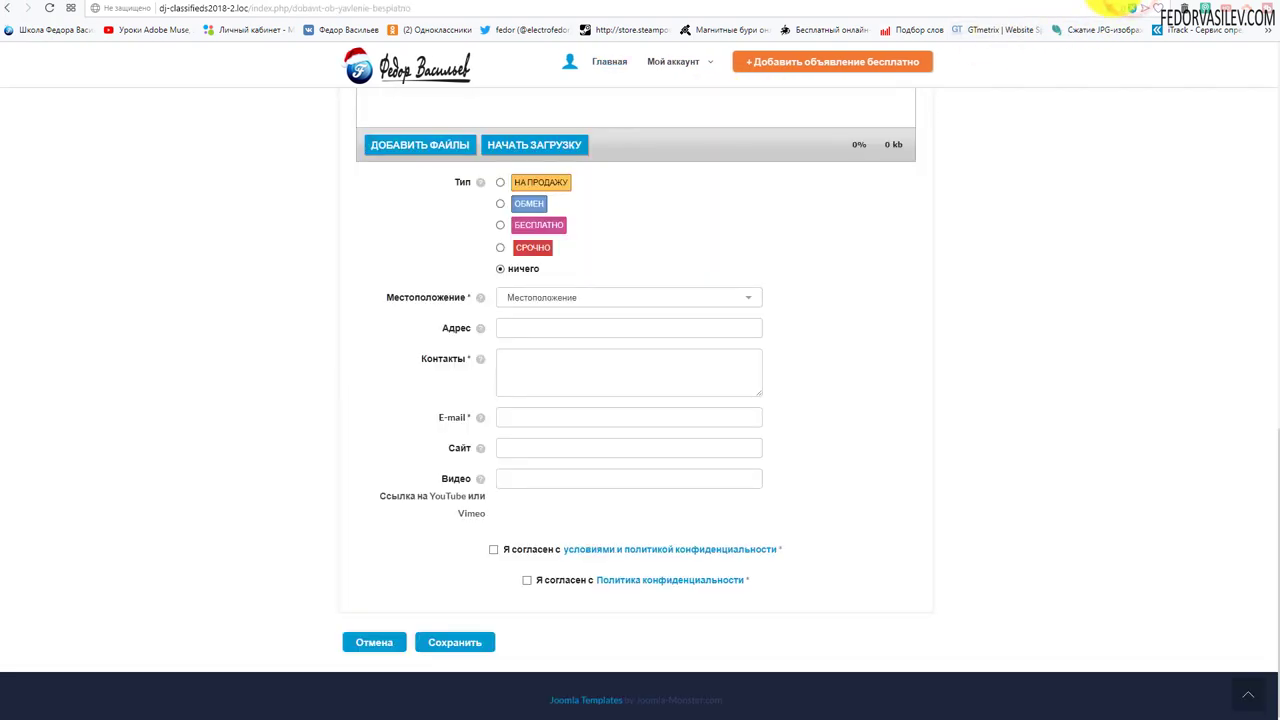
{"action": "left_click", "coordinate": [627, 552]}
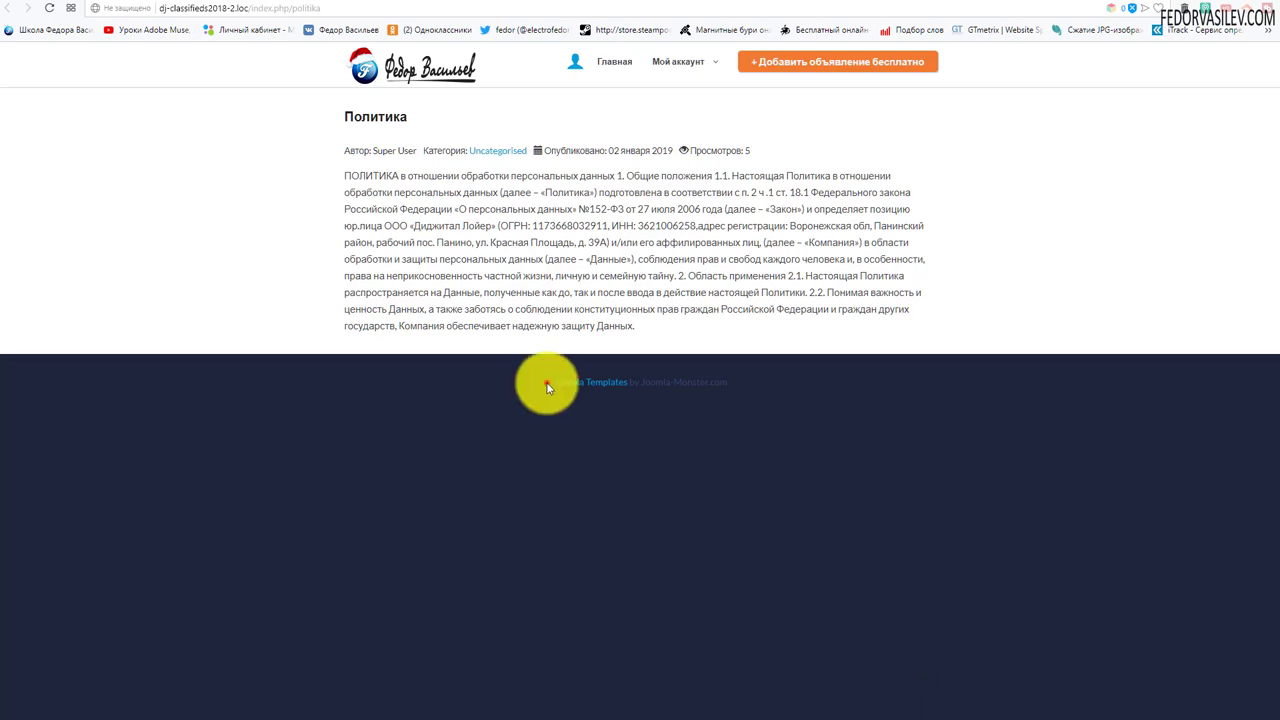
{"action": "left_click_drag", "start_coordinate": [545, 383], "coordinate": [725, 490]}
{"action": "left_click", "coordinate": [524, 423]}
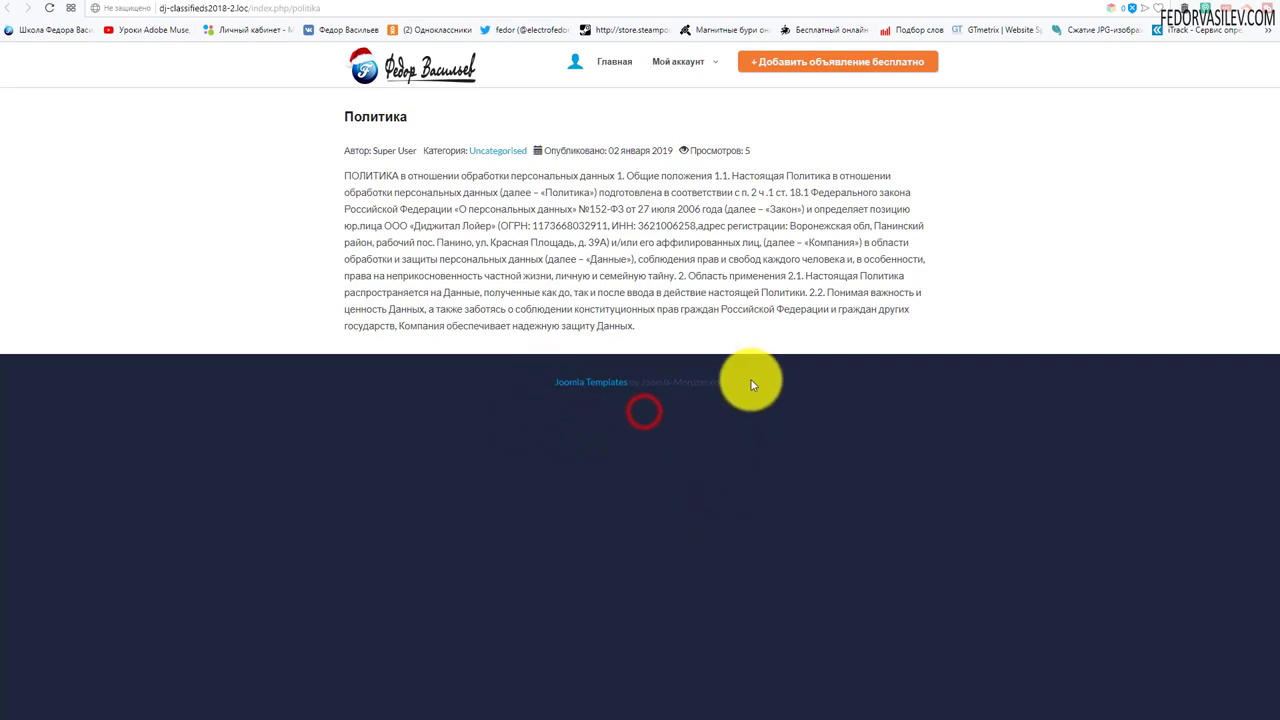
{"action": "left_click_drag", "start_coordinate": [751, 378], "coordinate": [527, 386]}
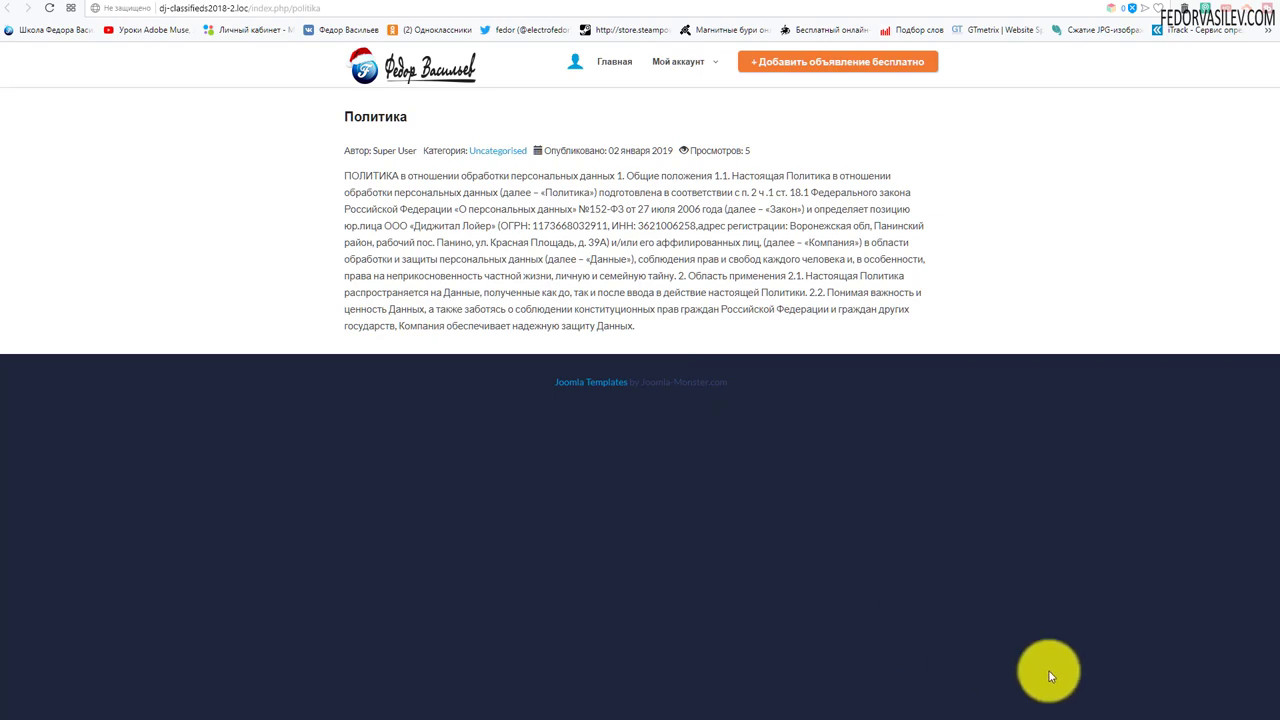
{"action": "key", "text": "alt+Left"}
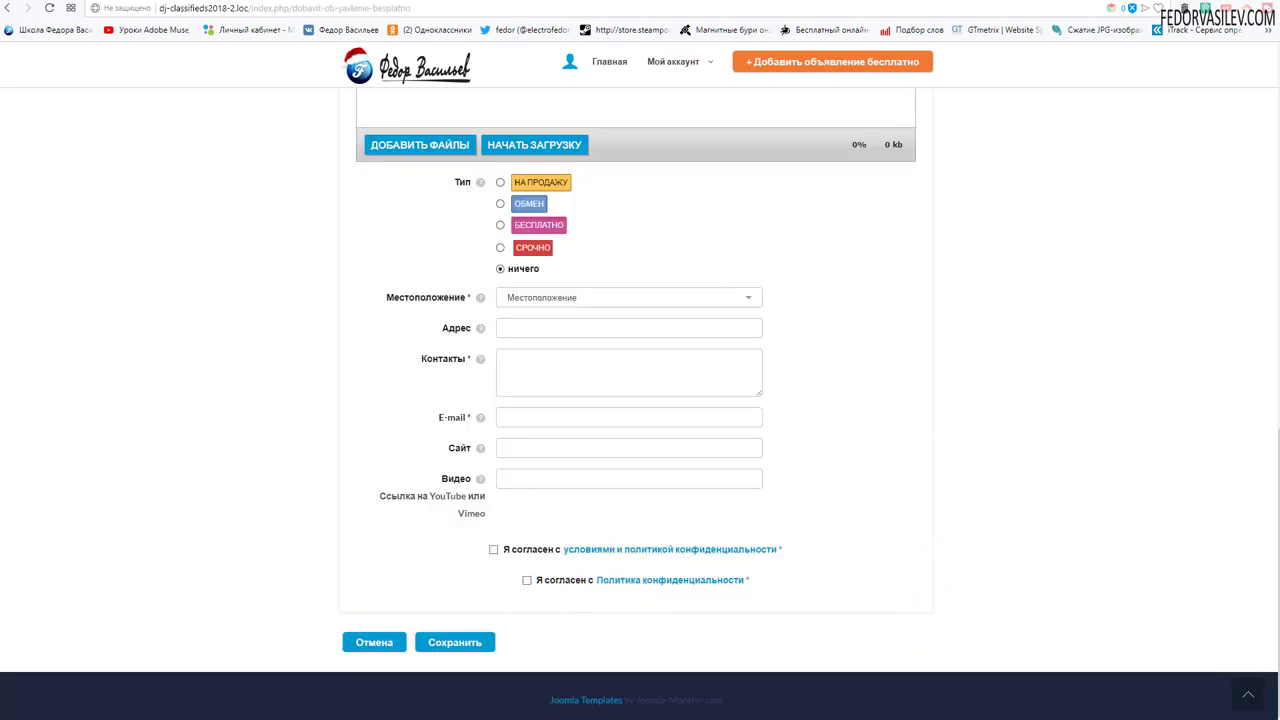
Examine the "Настройки карты и Местоположений" section of the DJ-Classifieds global settings, including the Google API key fields and option descriptions.
{"action": "key", "text": "ctrl+Tab"}
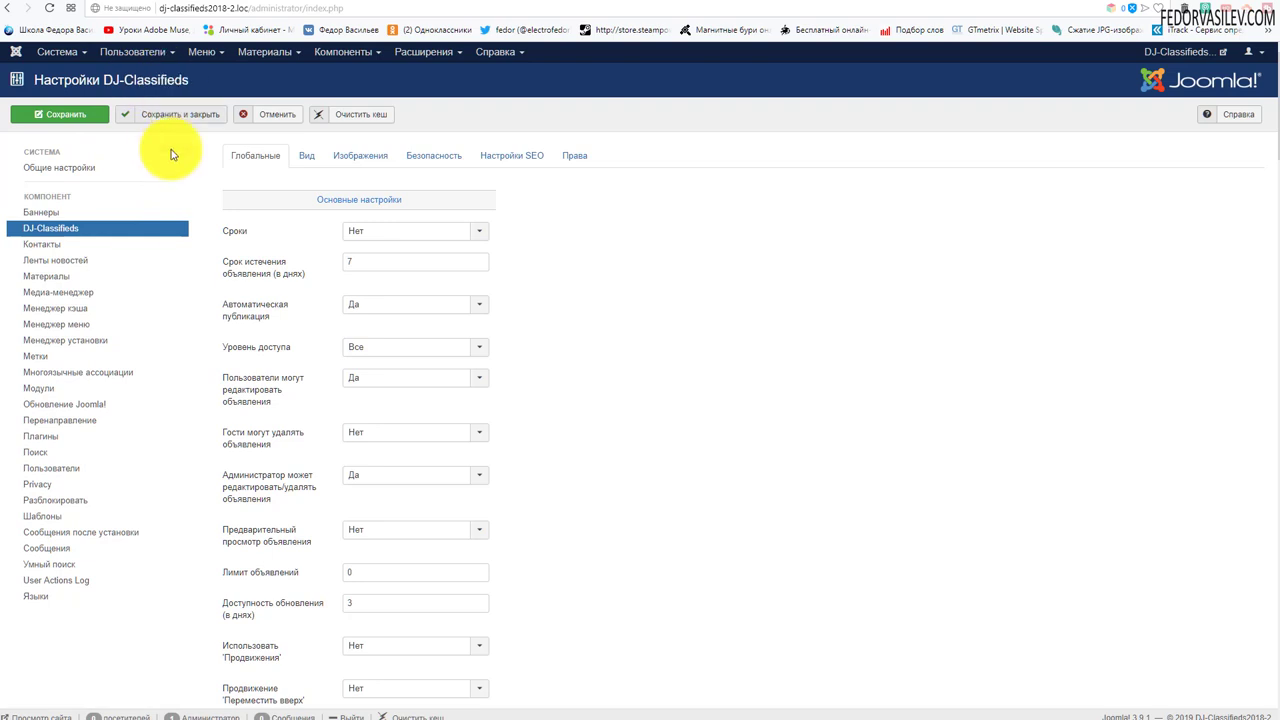
{"action": "scroll", "coordinate": [660, 314], "scroll_direction": "down", "scroll_amount": 20}
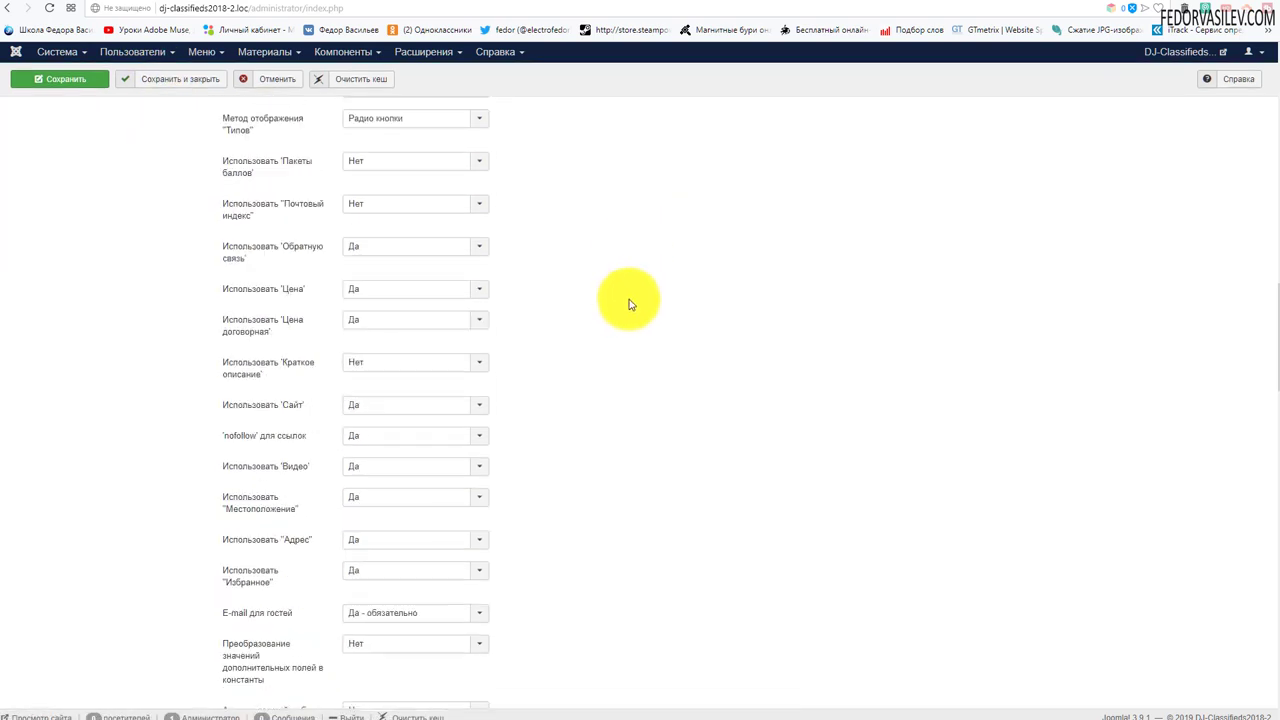
{"action": "scroll", "coordinate": [630, 301], "scroll_direction": "down", "scroll_amount": 5}
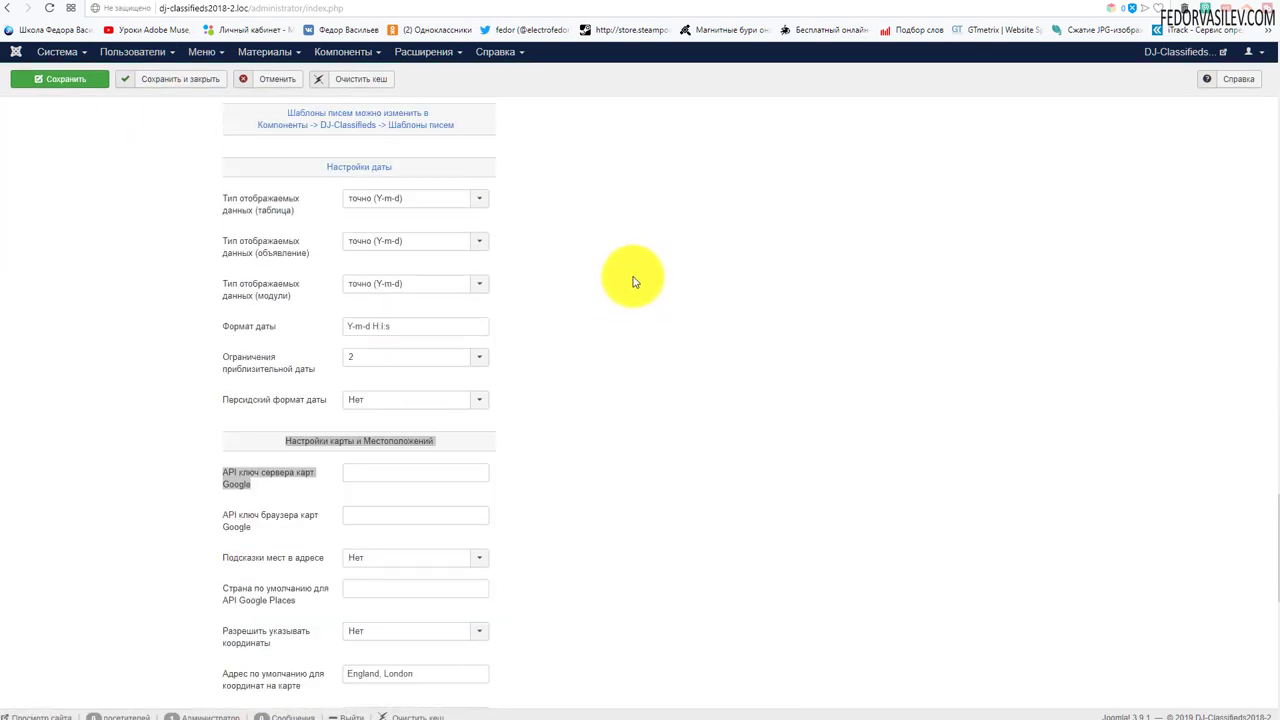
{"action": "scroll", "coordinate": [632, 282], "scroll_direction": "down", "scroll_amount": 2}
{"action": "left_click", "coordinate": [580, 233]}
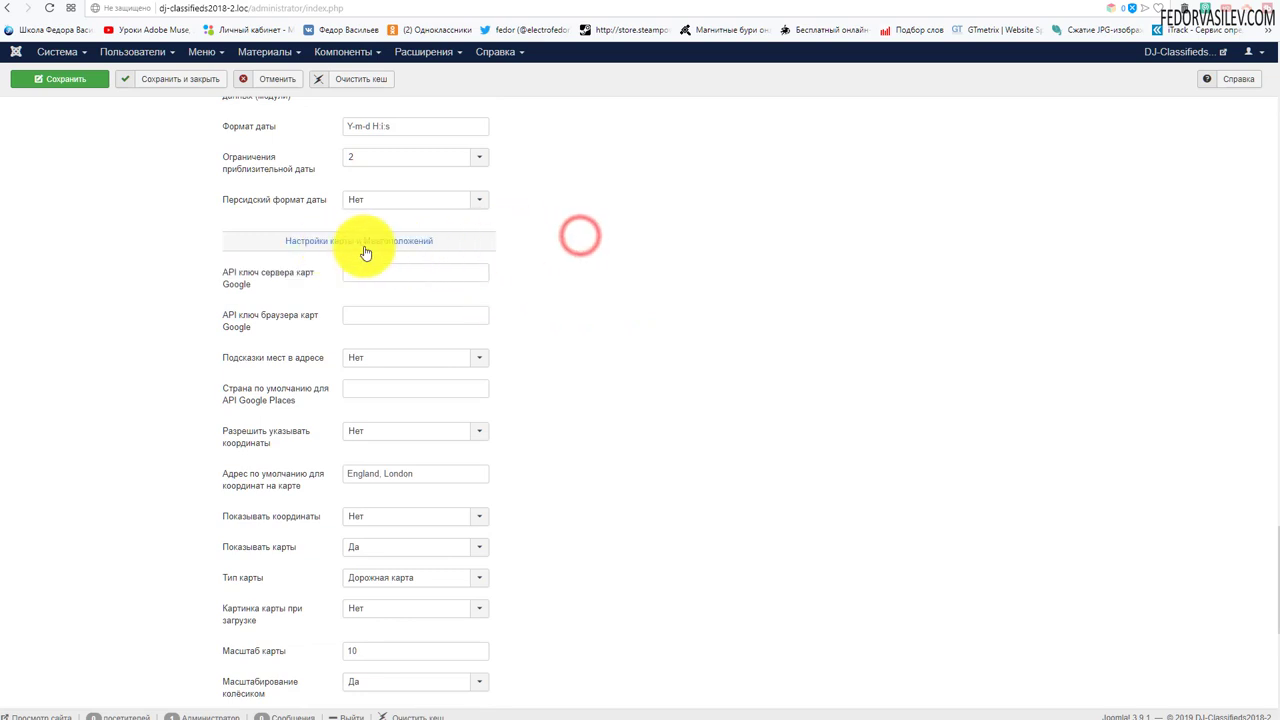
{"action": "scroll", "coordinate": [552, 226], "scroll_direction": "down", "scroll_amount": 1}
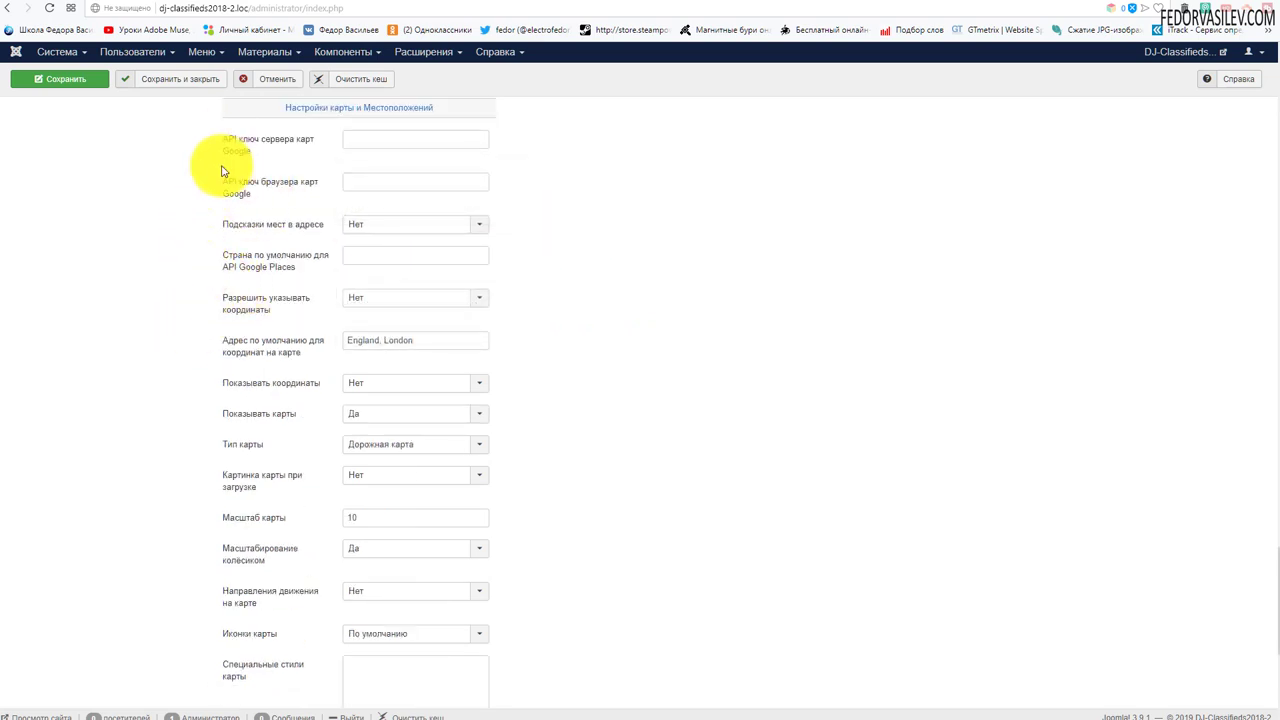
{"action": "mouse_move", "coordinate": [235, 148]}
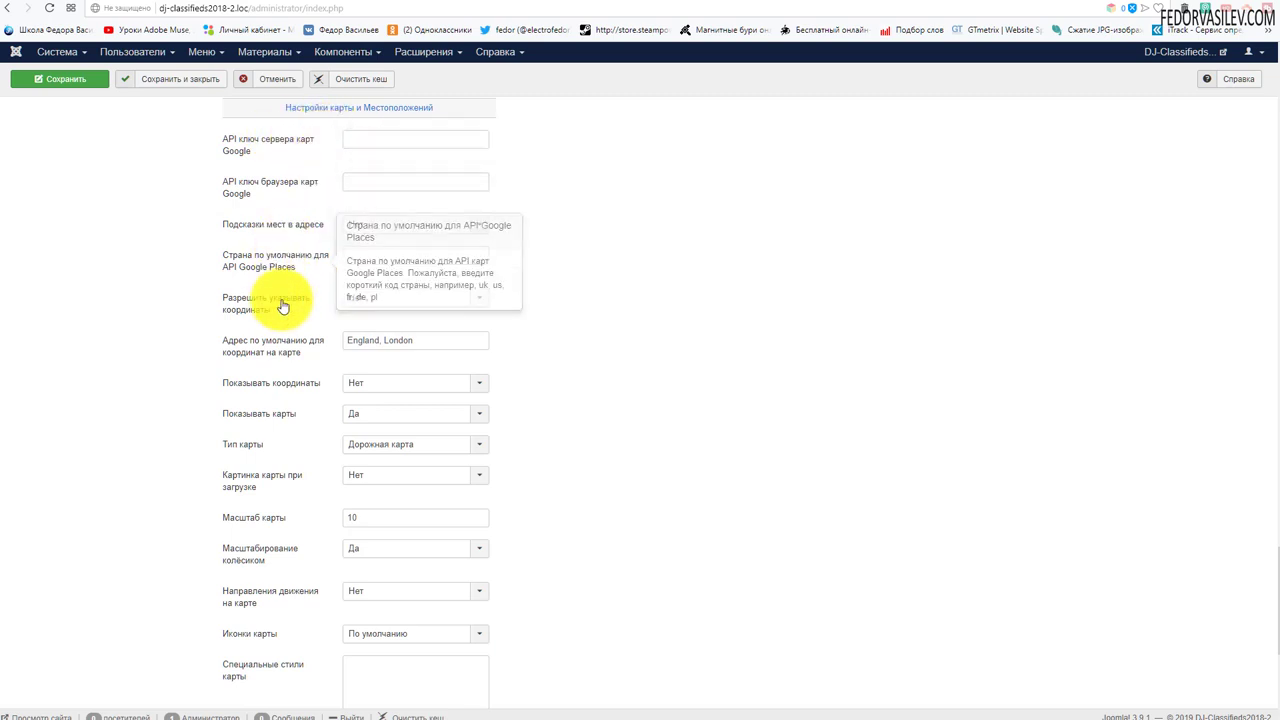
{"action": "mouse_move", "coordinate": [293, 356]}
{"action": "scroll", "coordinate": [294, 462], "scroll_direction": "down", "scroll_amount": 2}
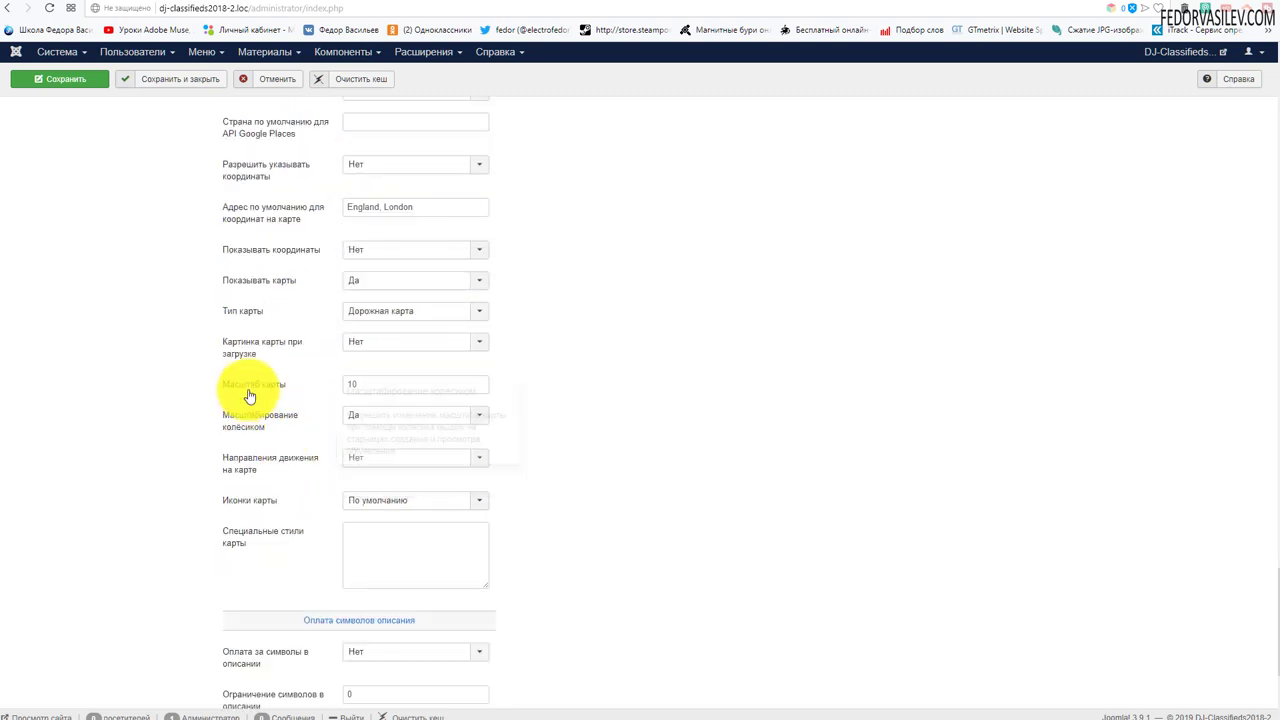
{"action": "scroll", "coordinate": [270, 470], "scroll_direction": "up", "scroll_amount": 1}
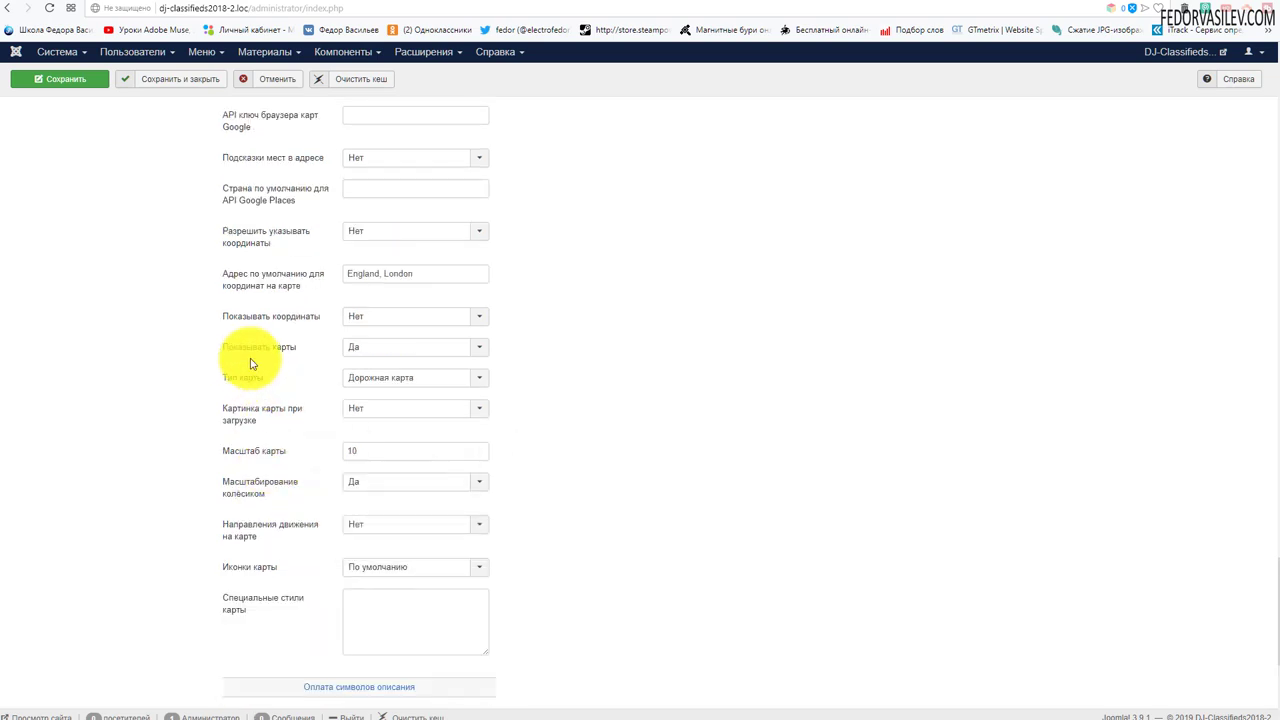
{"action": "mouse_move", "coordinate": [253, 277]}
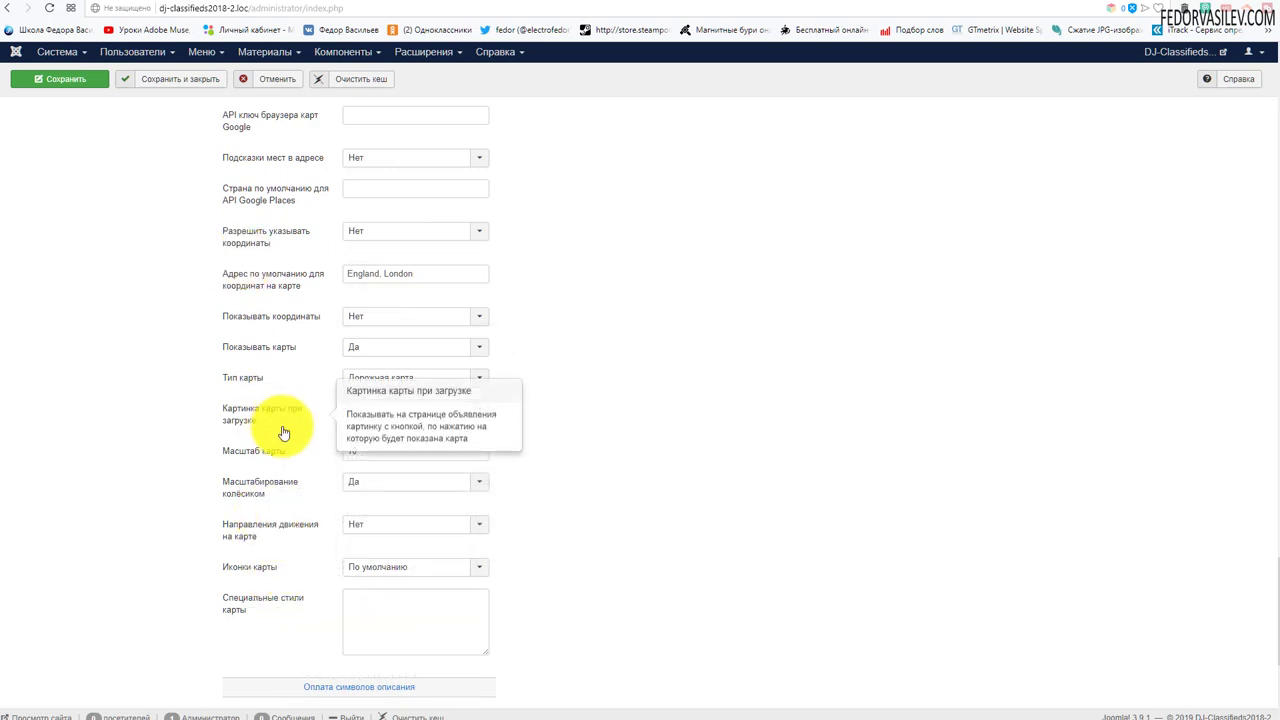
{"action": "scroll", "coordinate": [286, 430], "scroll_direction": "up", "scroll_amount": 2}
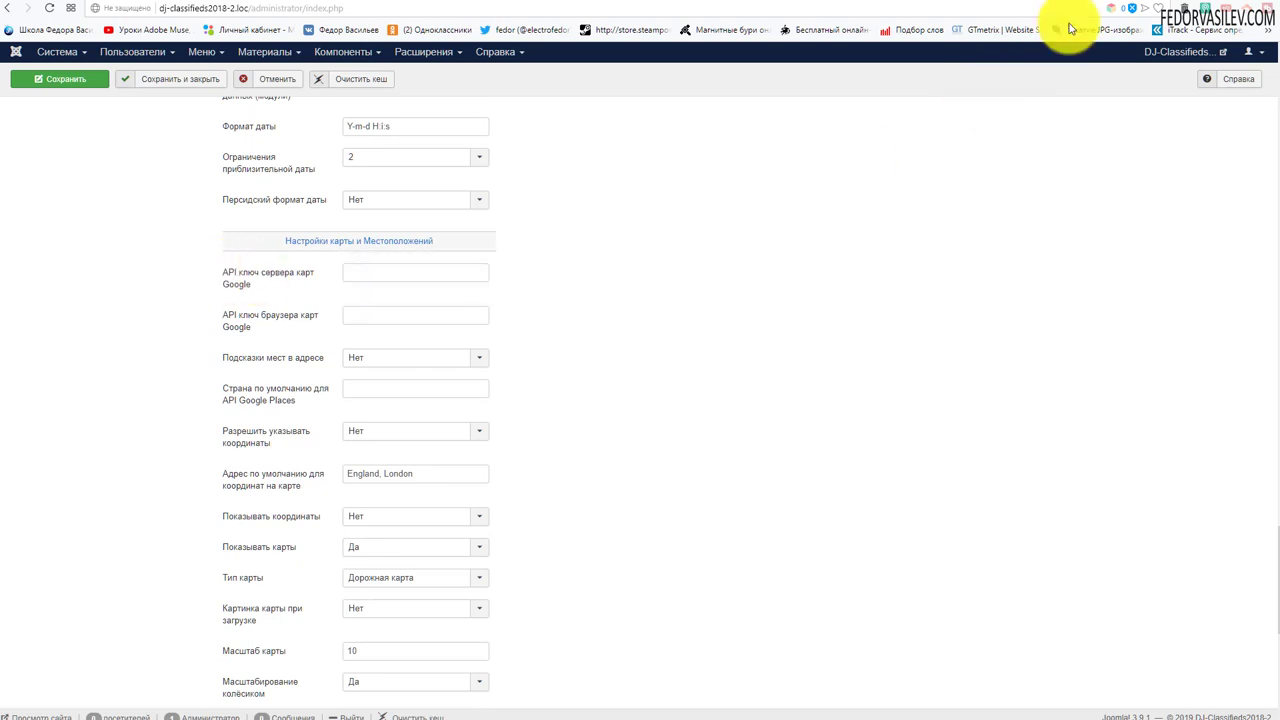
Look through the Google search results for "API ключ сервера карт Google" and the Geocoding API's Get API Key guide.
{"action": "left_click", "coordinate": [1113, 3]}
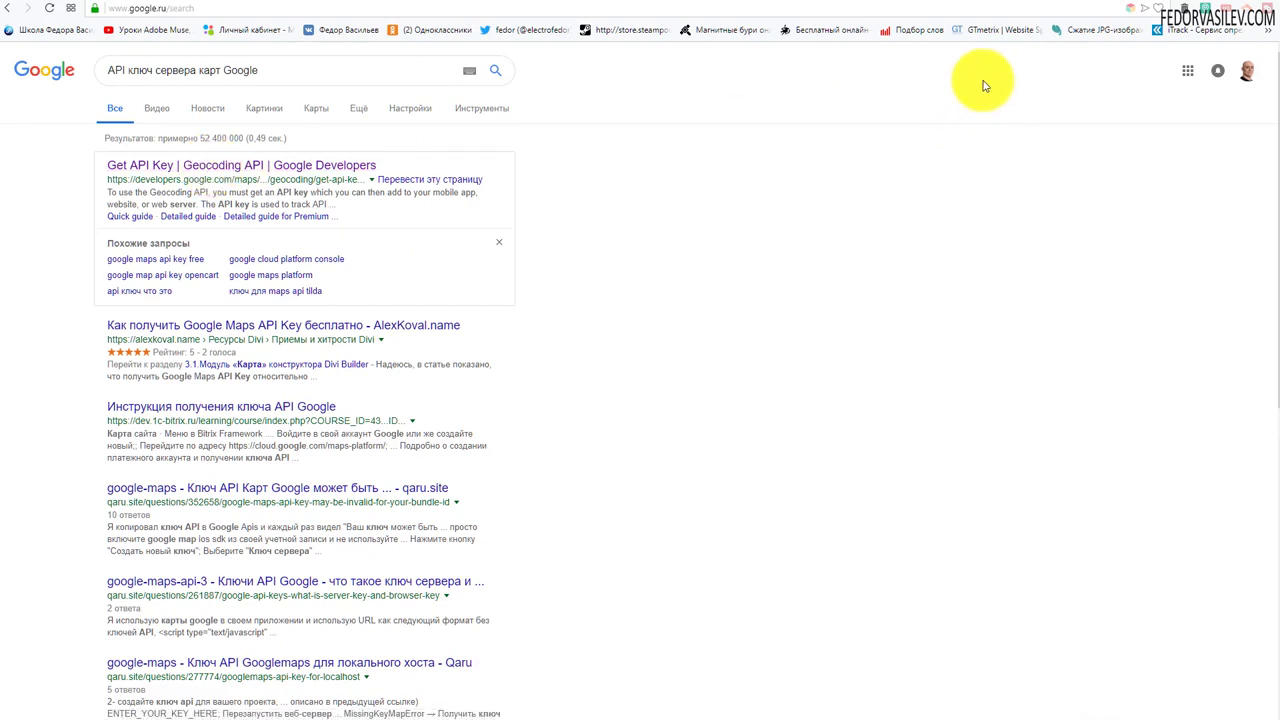
{"action": "left_click", "coordinate": [1125, 4]}
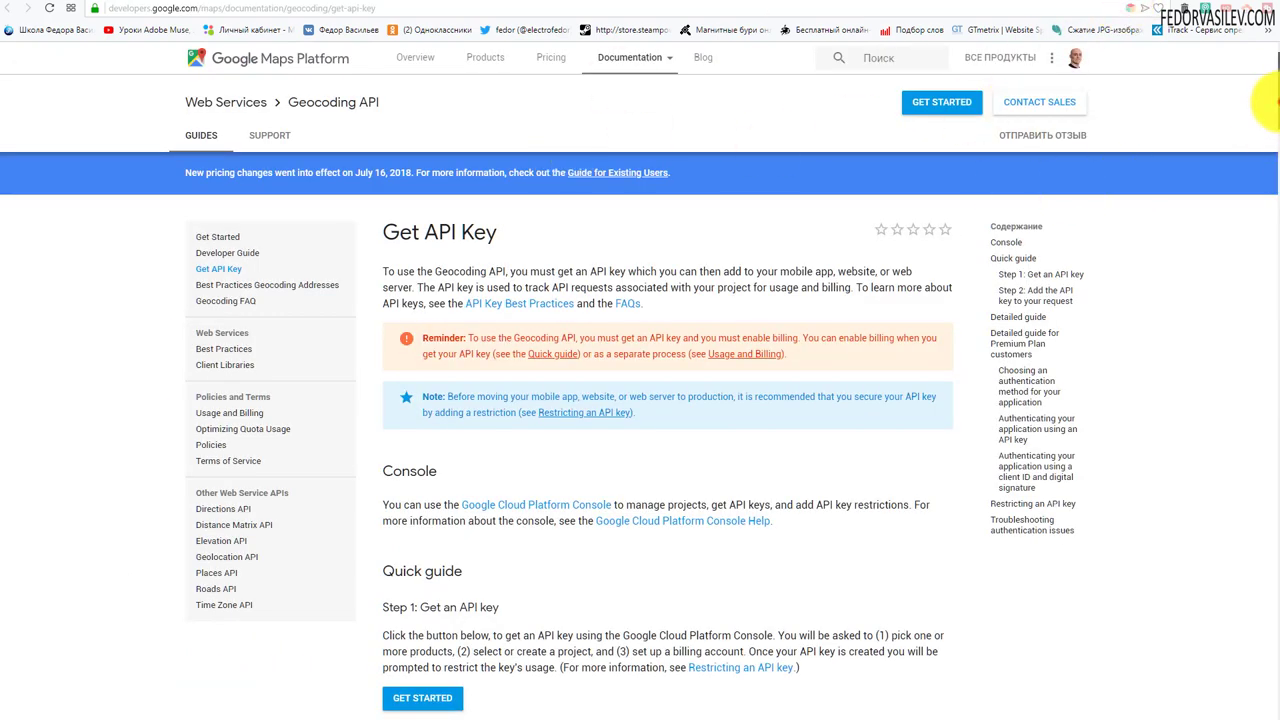
{"action": "left_click_drag", "start_coordinate": [1265, 105], "coordinate": [1229, 700]}
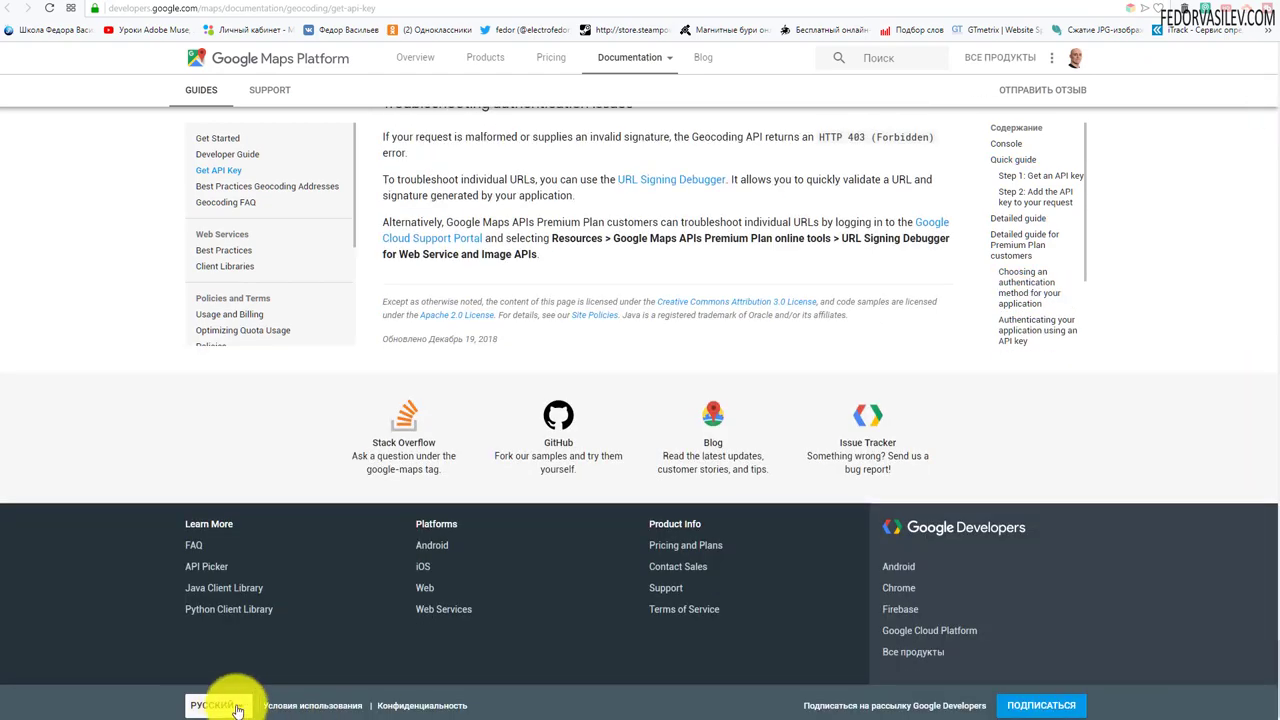
{"action": "left_click_drag", "start_coordinate": [1270, 680], "coordinate": [1272, 88]}
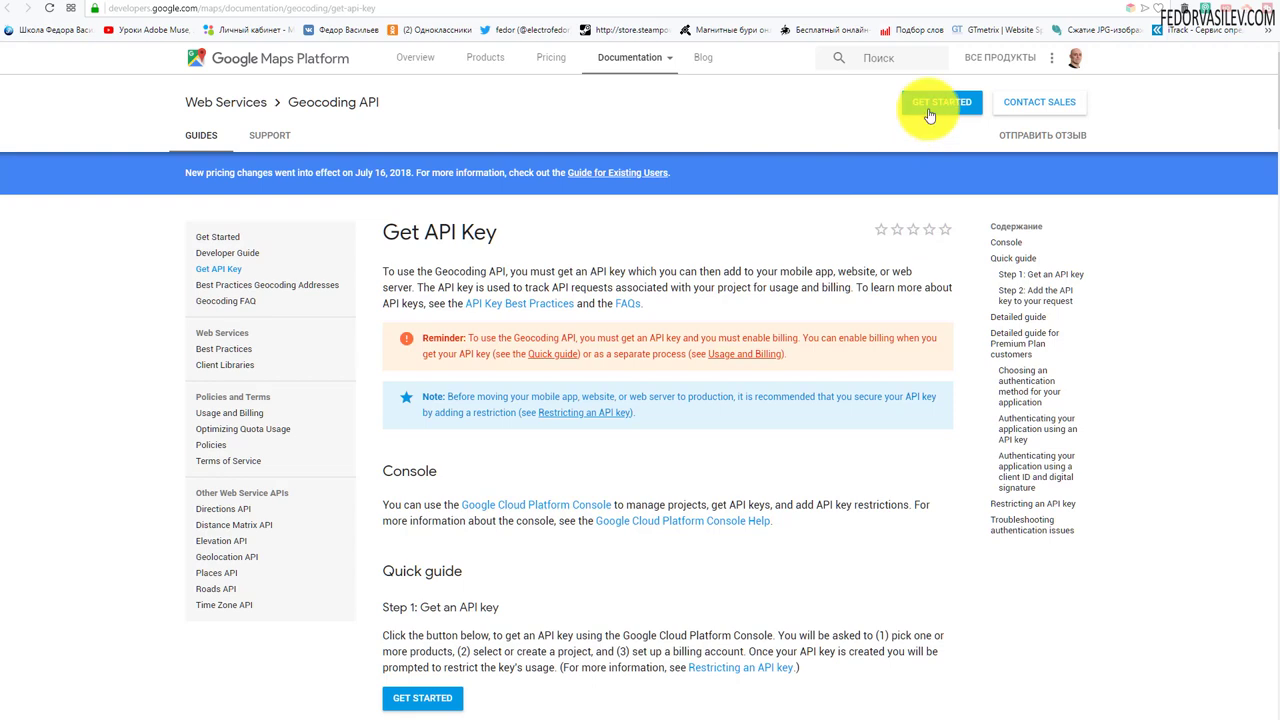
{"action": "key", "text": "alt+Left"}
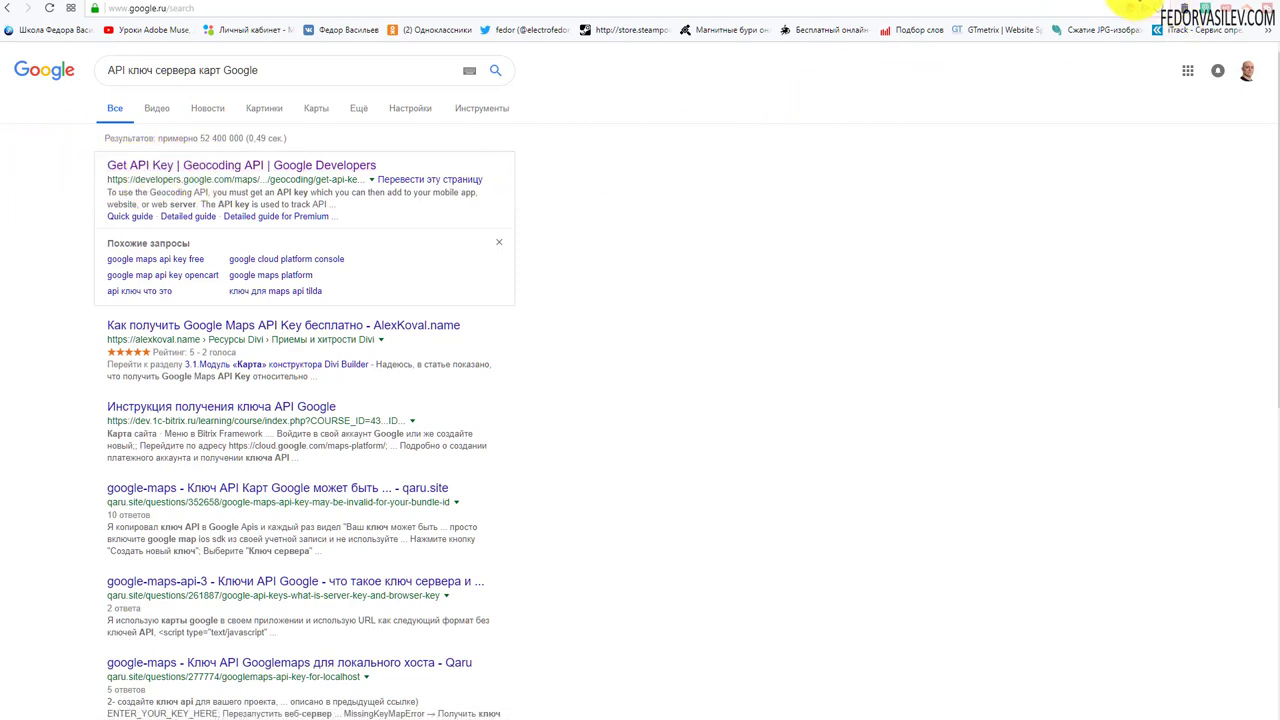
{"action": "key", "text": "alt+Right"}
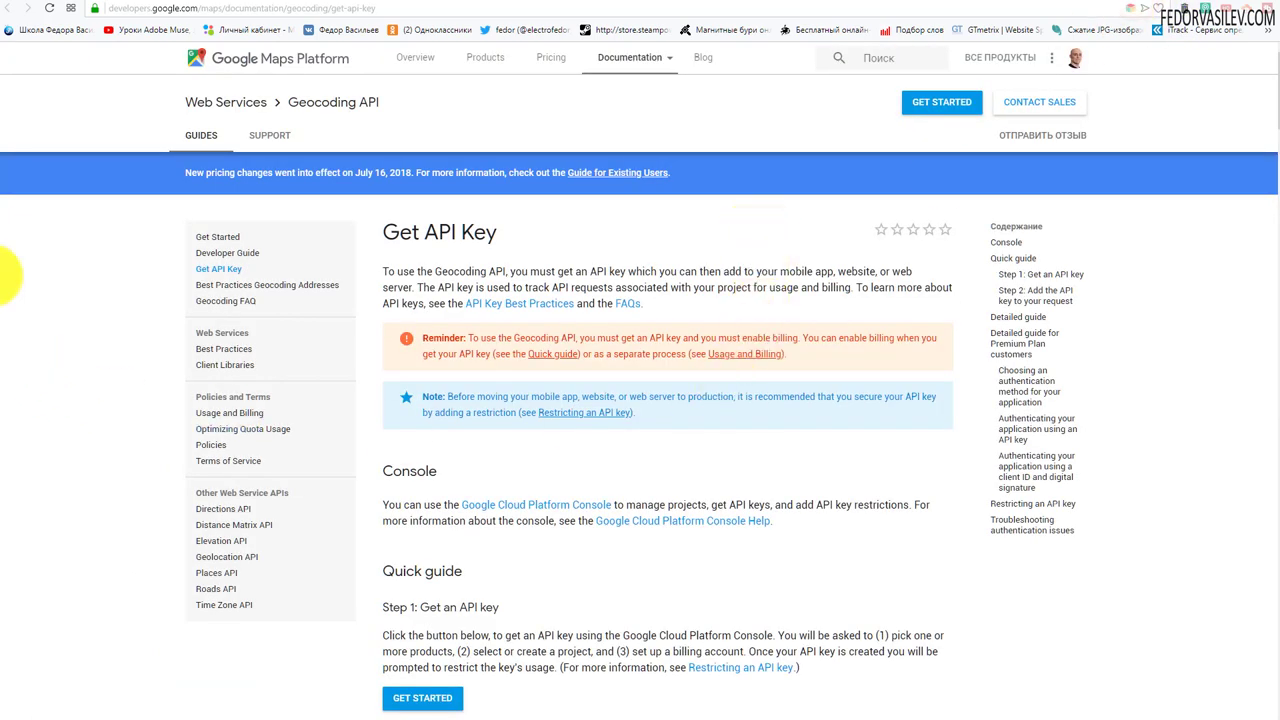
Start enabling Google Maps Platform from the Get API Key guide and choose the Maps product.
{"action": "left_click", "coordinate": [933, 106]}
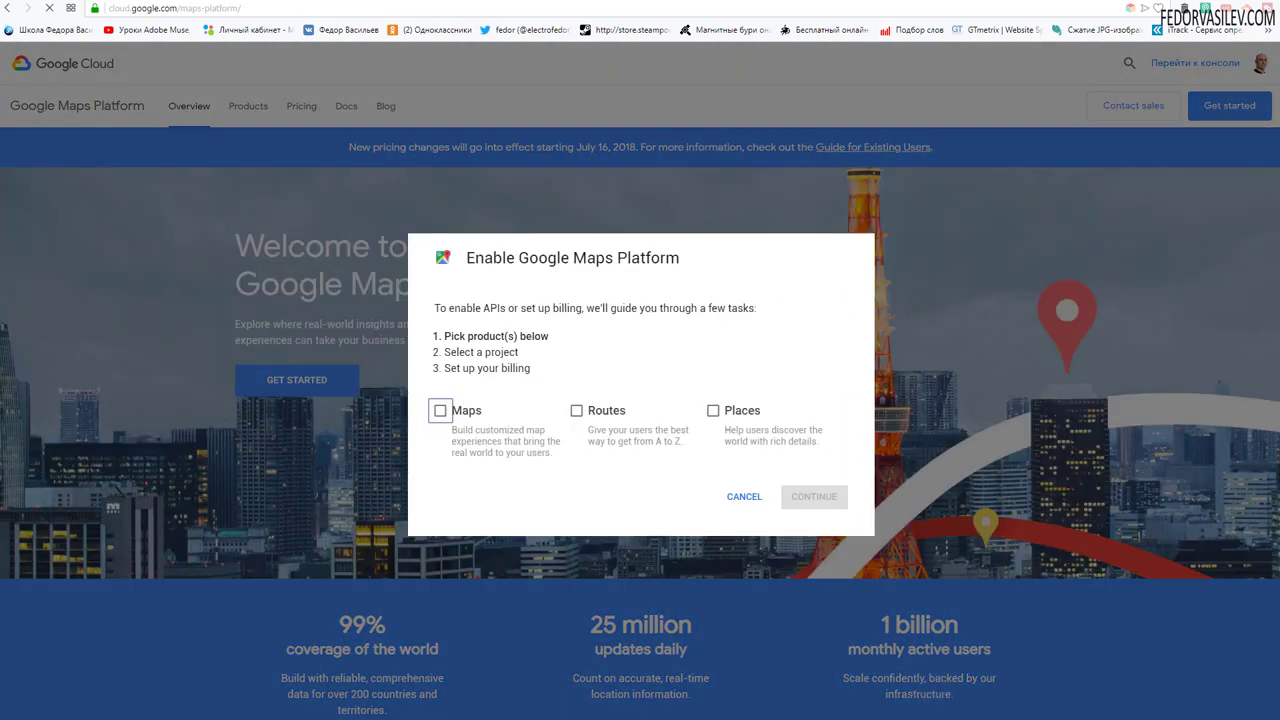
{"action": "left_click", "coordinate": [440, 410]}
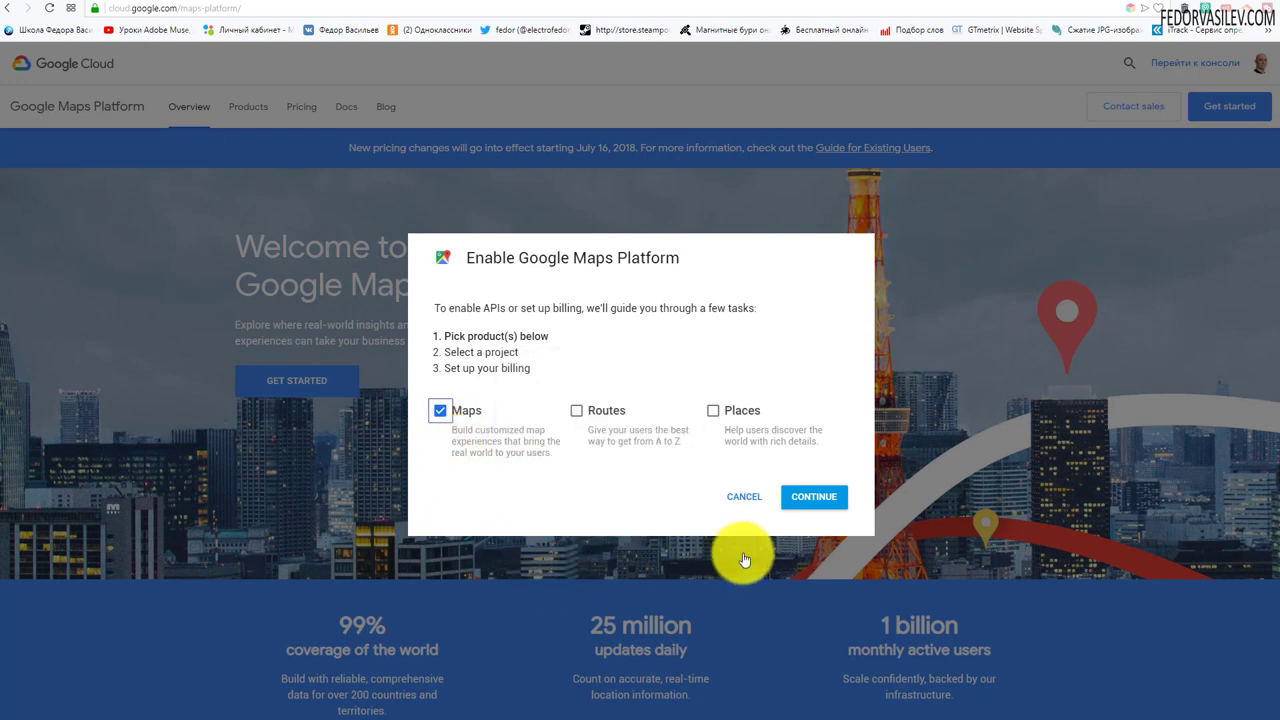
{"action": "left_click", "coordinate": [820, 503]}
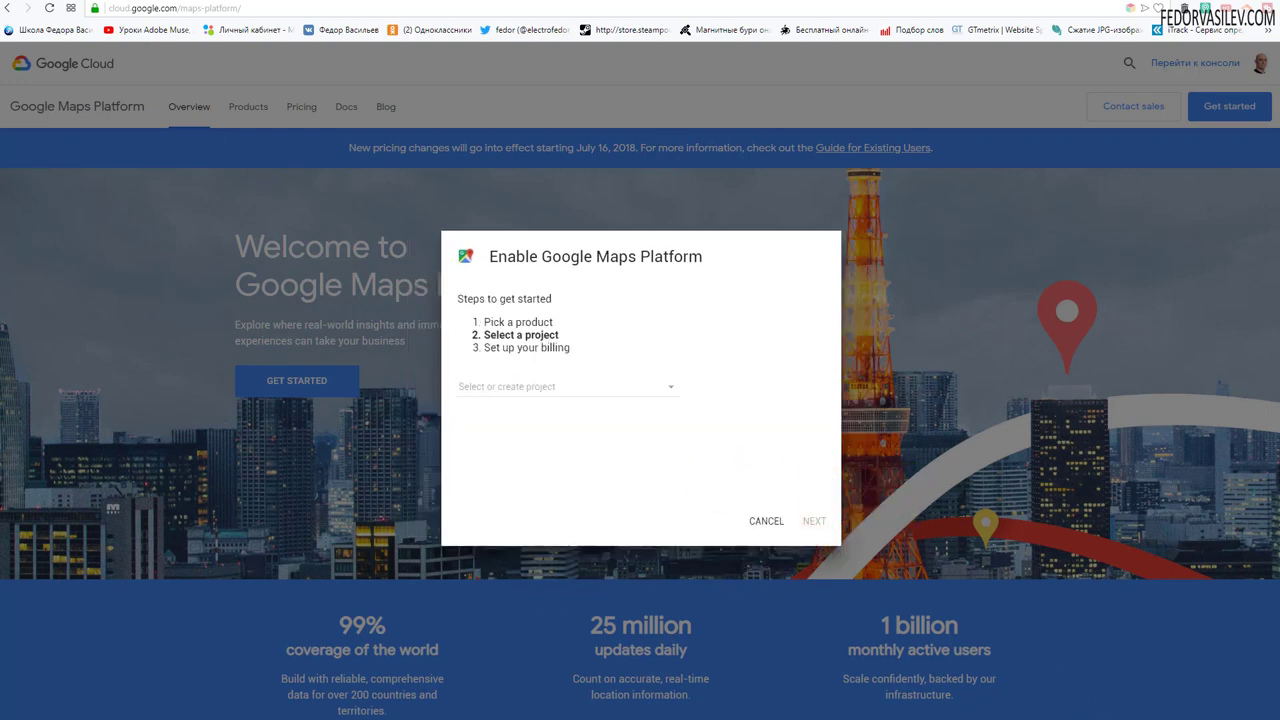
Create a new Google Maps Platform project named "DJ-Classifieds", copying the name from the Joomla settings heading, and continue to billing.
{"action": "left_click", "coordinate": [671, 386]}
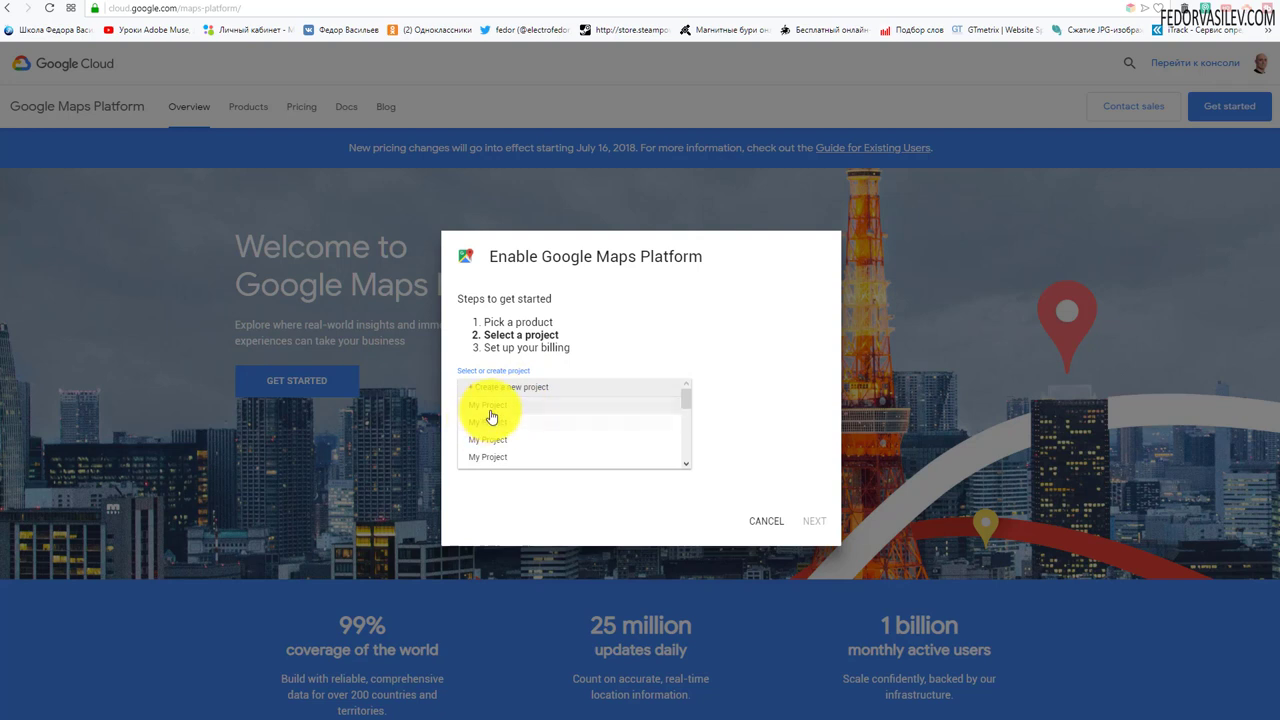
{"action": "scroll", "coordinate": [491, 410], "scroll_direction": "down", "scroll_amount": 3}
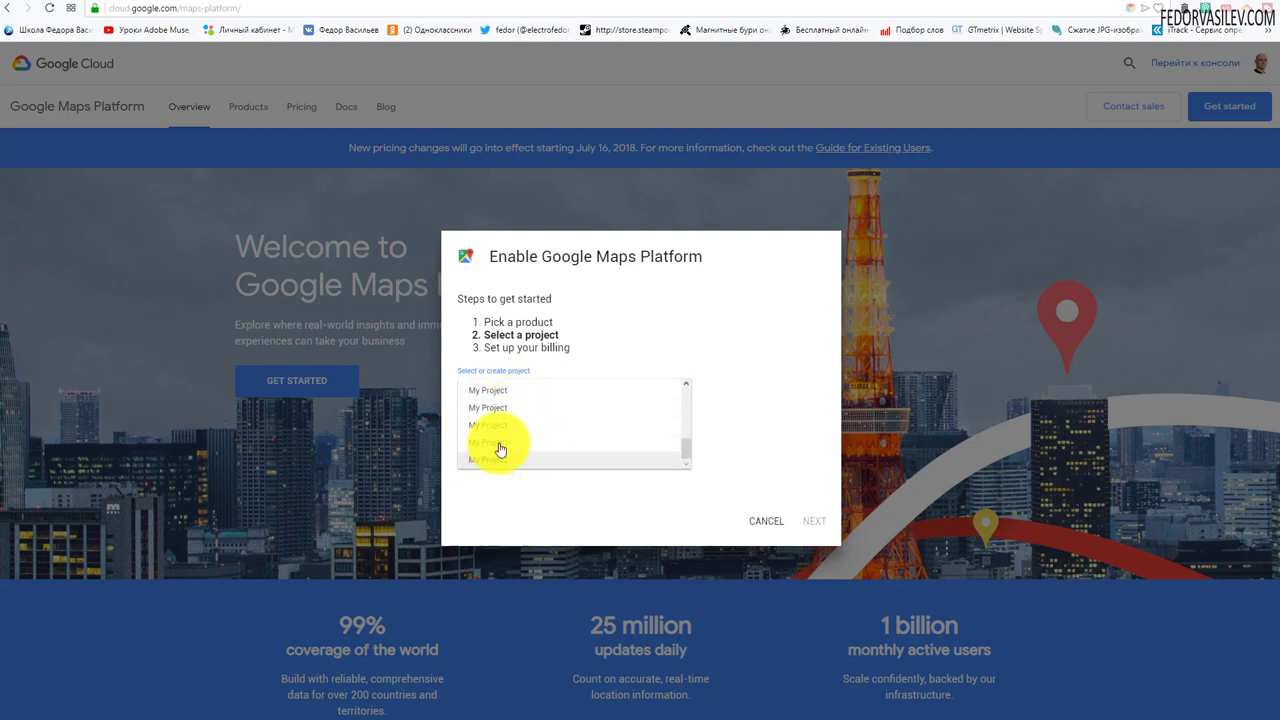
{"action": "scroll", "coordinate": [493, 439], "scroll_direction": "up", "scroll_amount": 3}
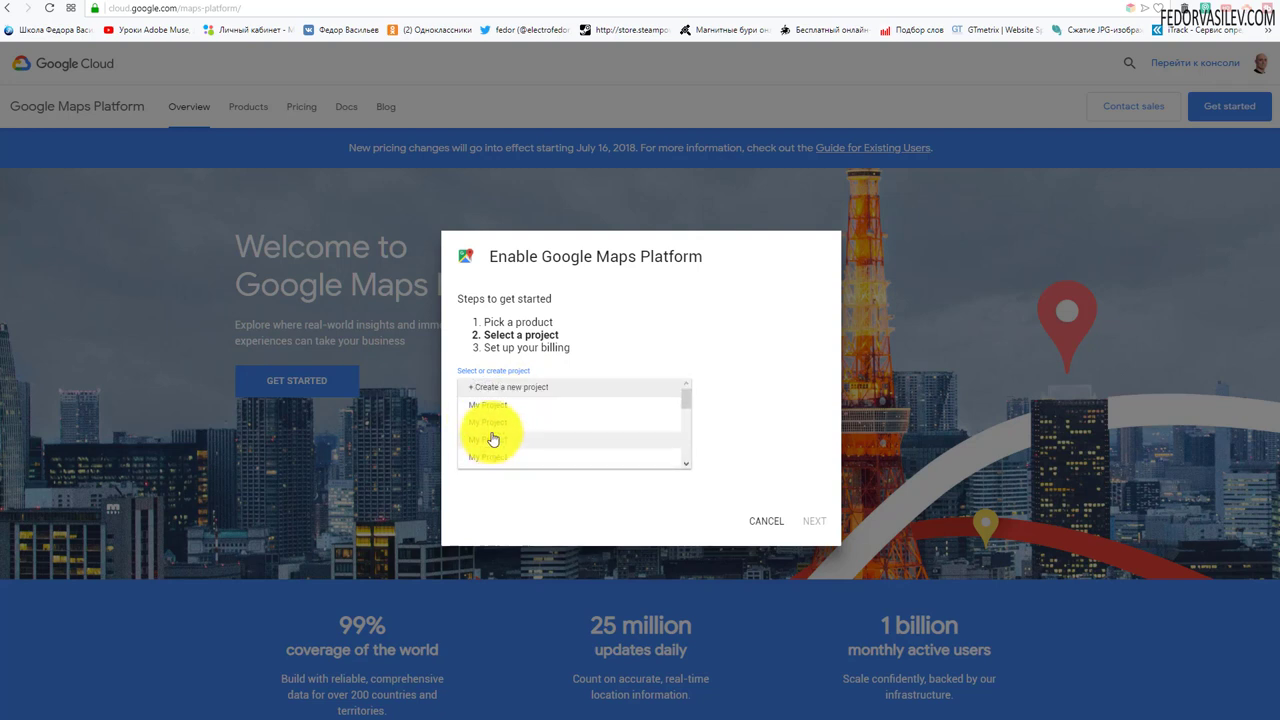
{"action": "left_click", "coordinate": [540, 388]}
{"action": "left_click", "coordinate": [505, 388]}
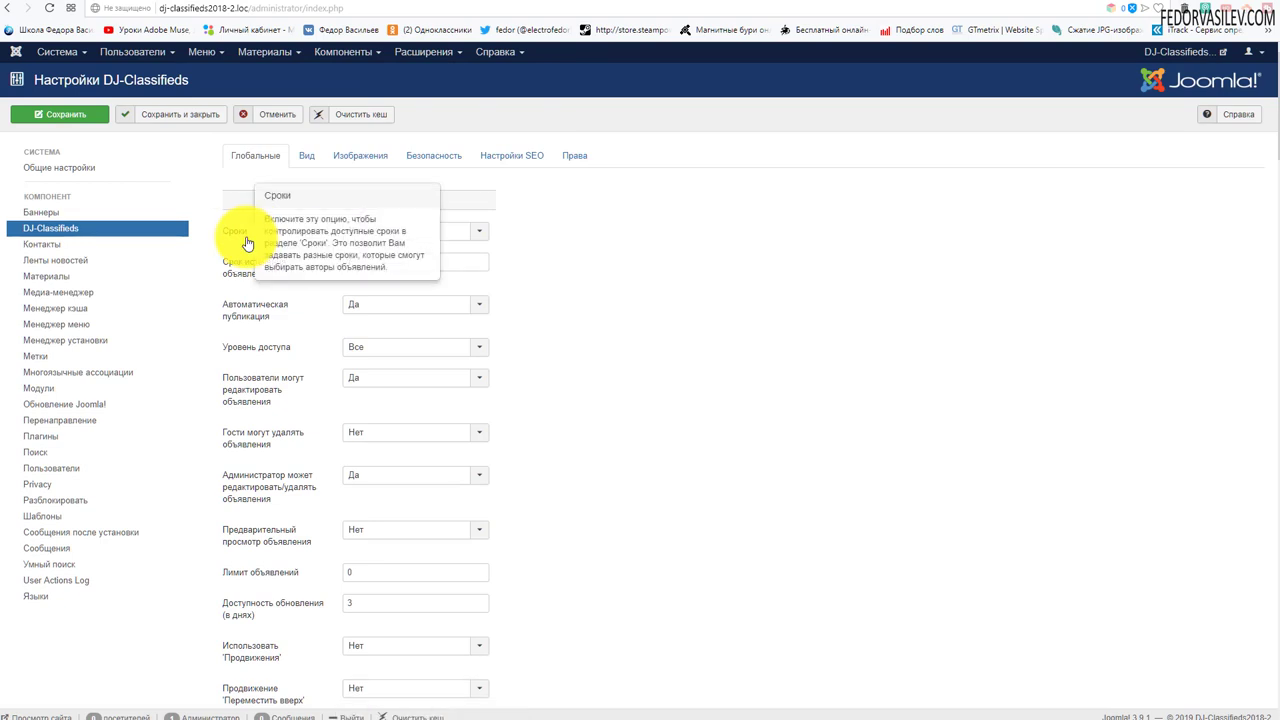
{"action": "left_click_drag", "start_coordinate": [191, 79], "coordinate": [103, 80]}
{"action": "key", "text": "ctrl+c"}
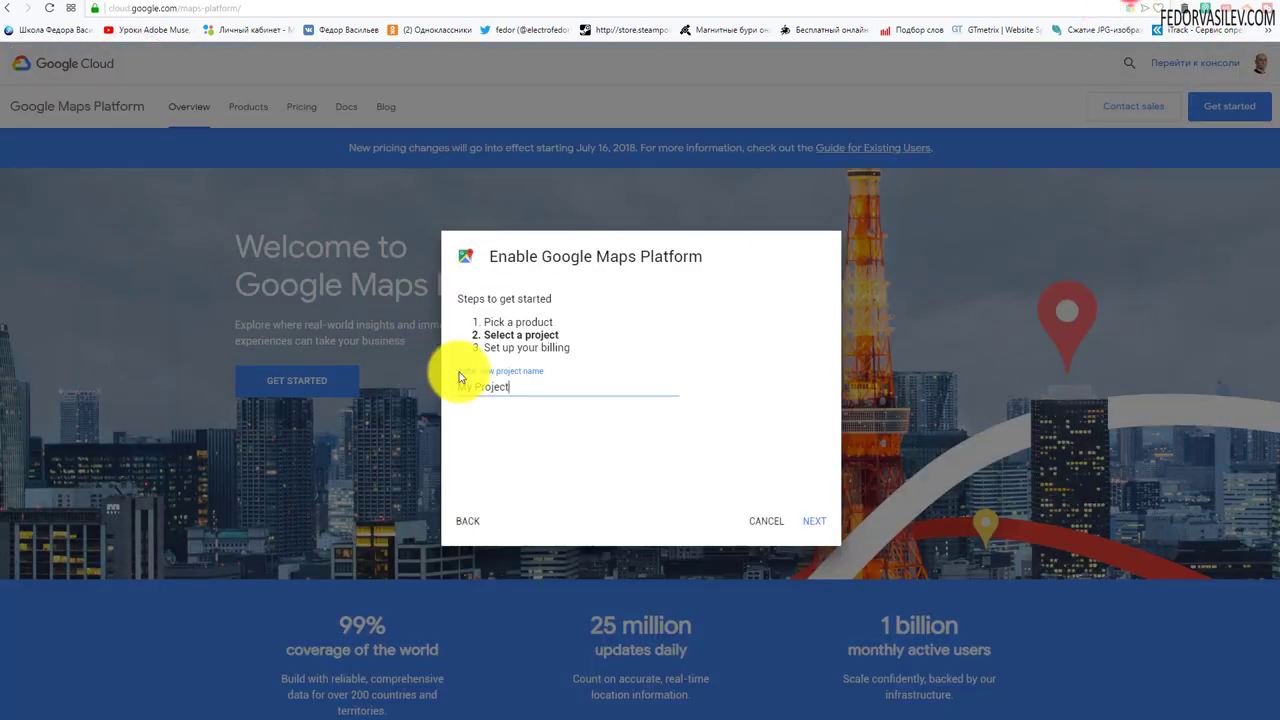
{"action": "left_click_drag", "start_coordinate": [458, 388], "coordinate": [547, 389]}
{"action": "key", "text": "ctrl+v"}
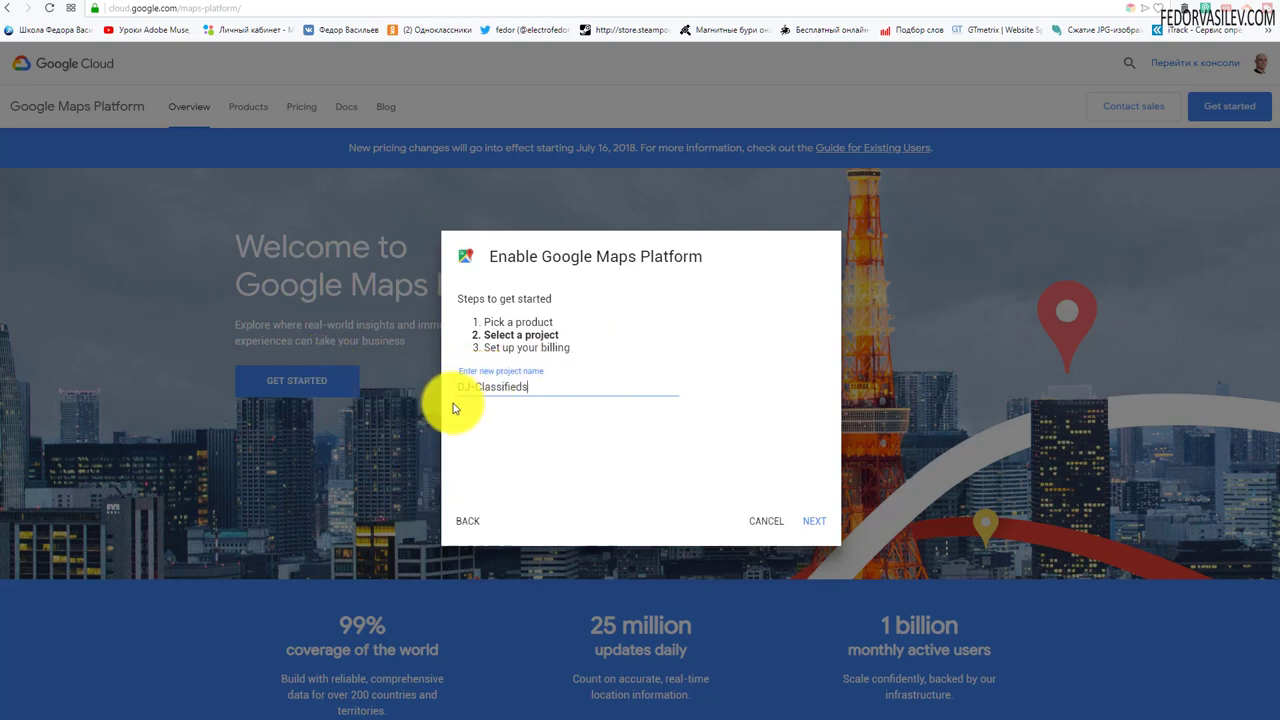
{"action": "left_click", "coordinate": [813, 522]}
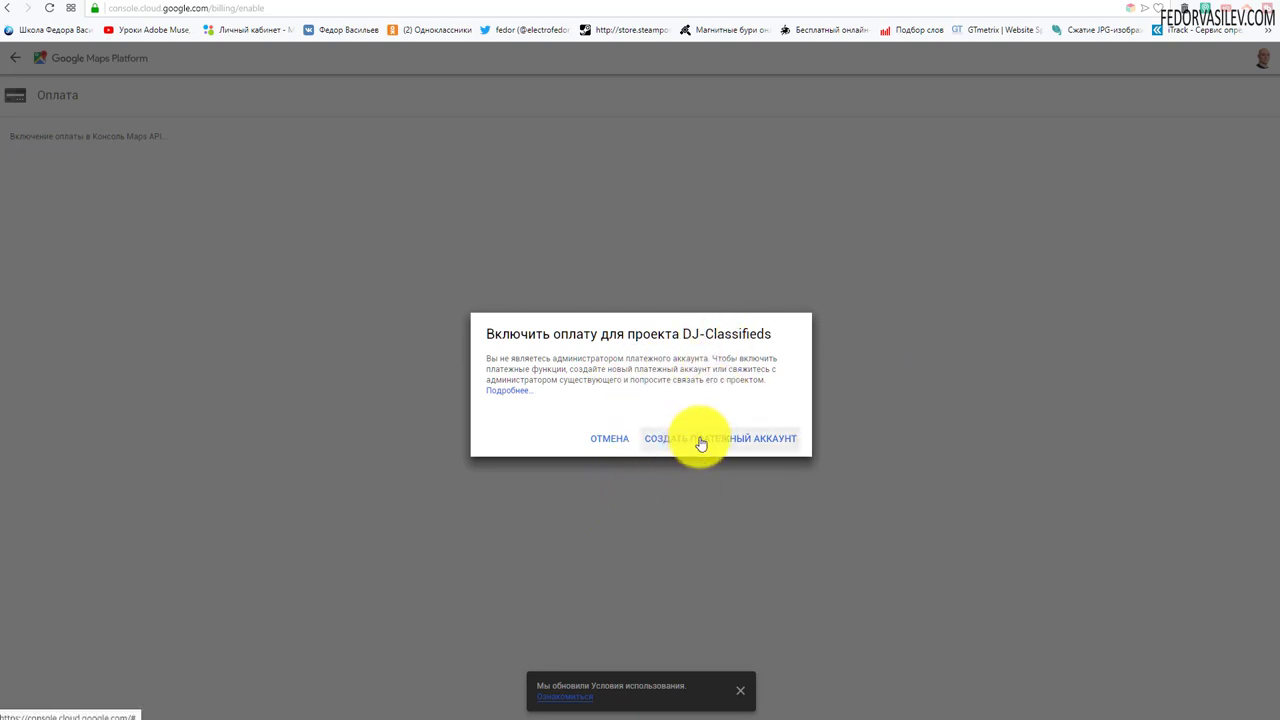
Begin creating a billing account for DJ-Classifieds: keep Россия, accept the free-trial terms, decline e-mail notifications, and continue.
{"action": "left_click", "coordinate": [745, 441]}
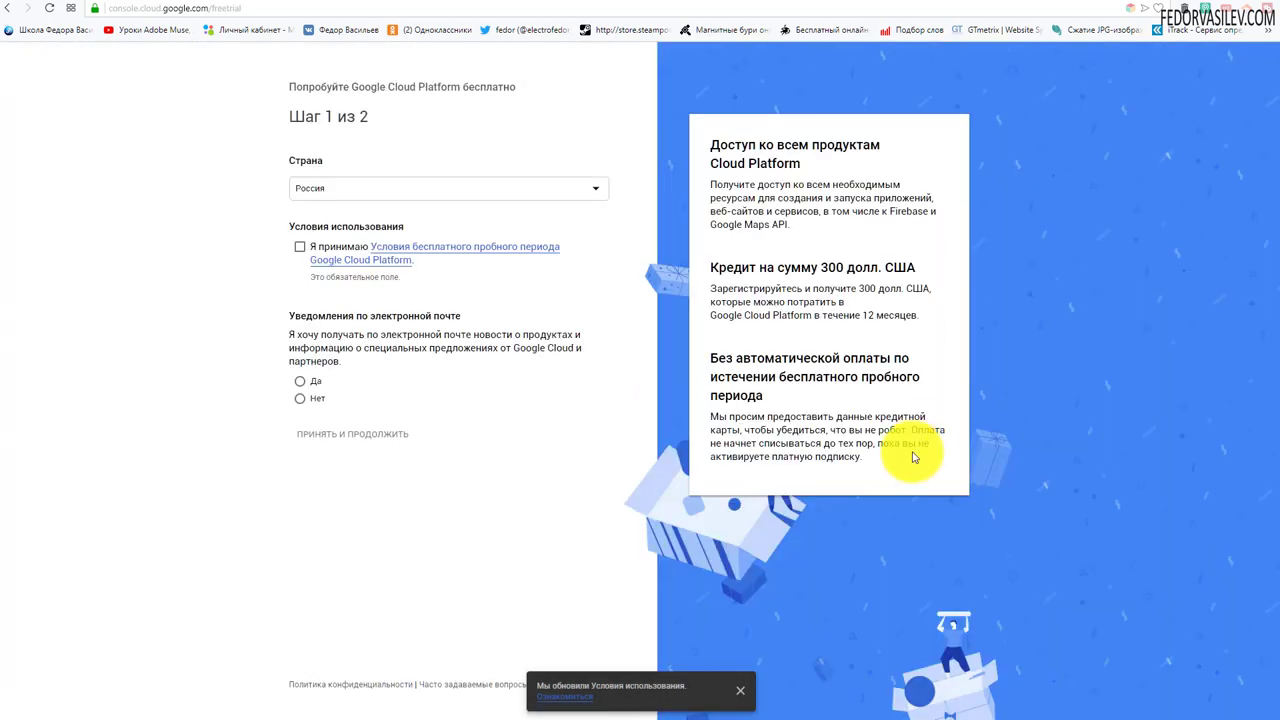
{"action": "left_click", "coordinate": [310, 190]}
{"action": "left_click", "coordinate": [478, 153]}
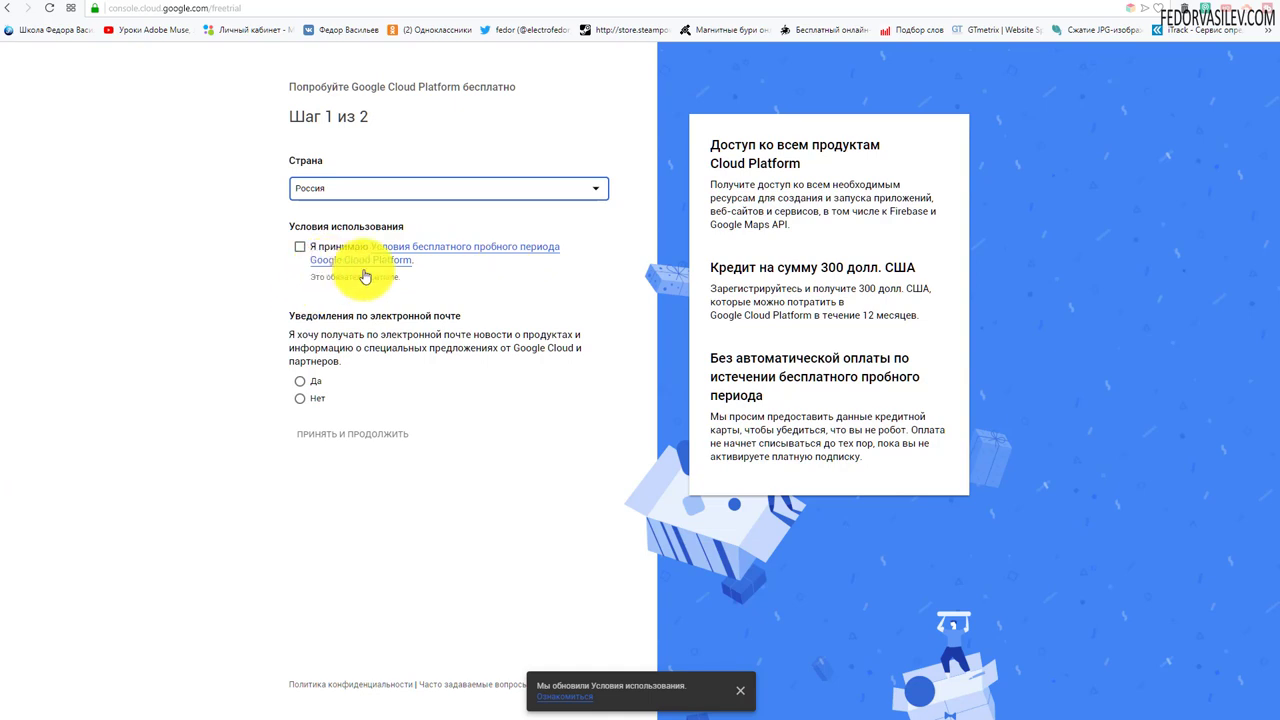
{"action": "left_click", "coordinate": [300, 246]}
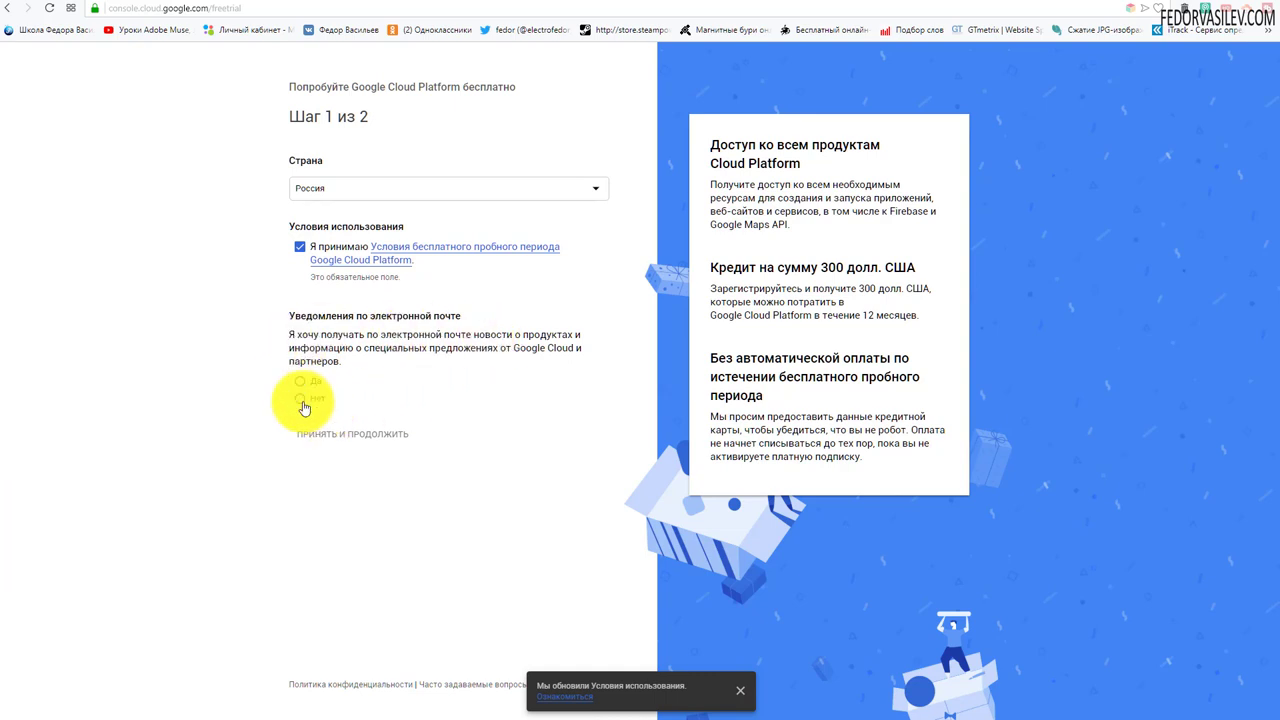
{"action": "left_click", "coordinate": [300, 398]}
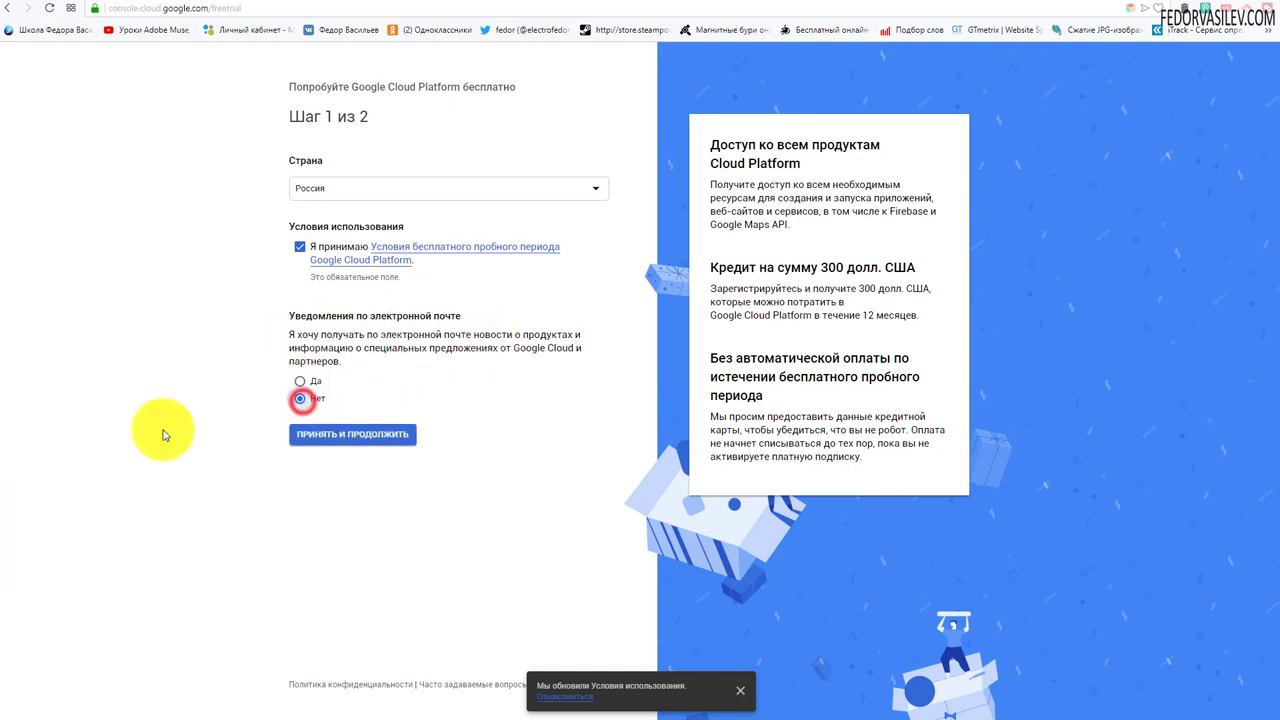
{"action": "left_click", "coordinate": [348, 436]}
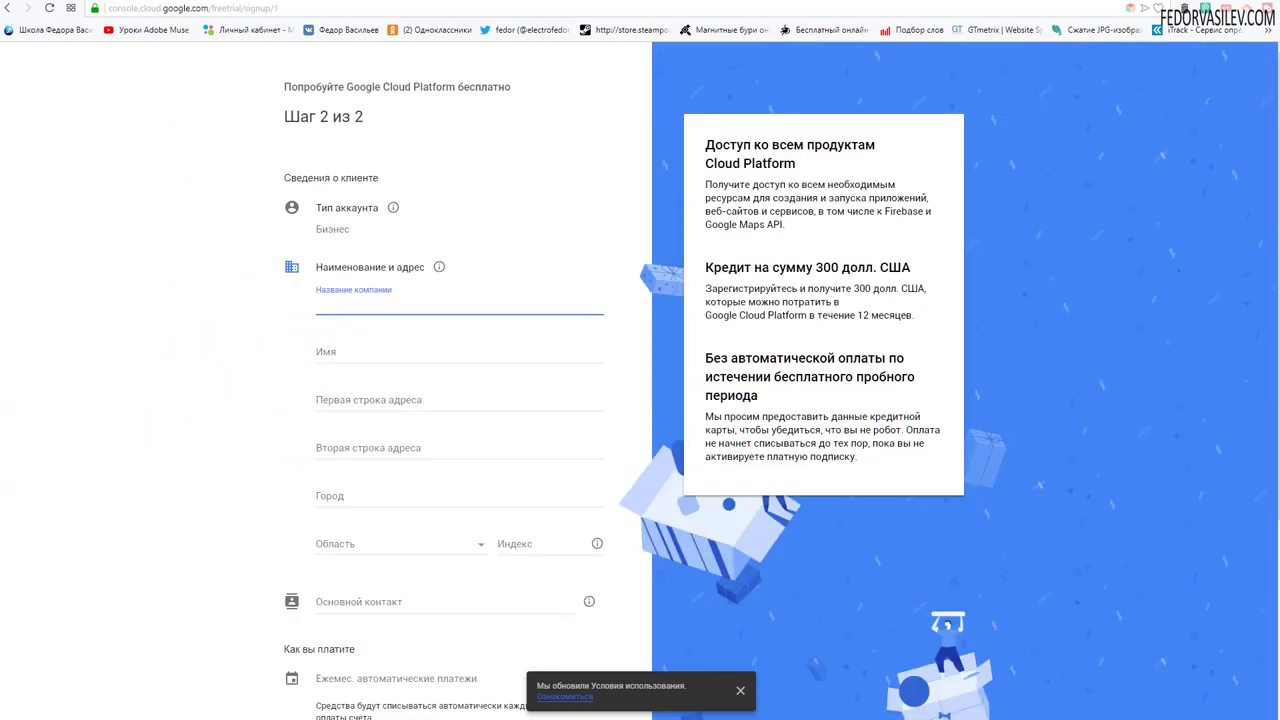
Examine the customer details, main contact and payment method sections in the second step of the Google Cloud trial sign-up.
{"action": "left_click", "coordinate": [391, 478]}
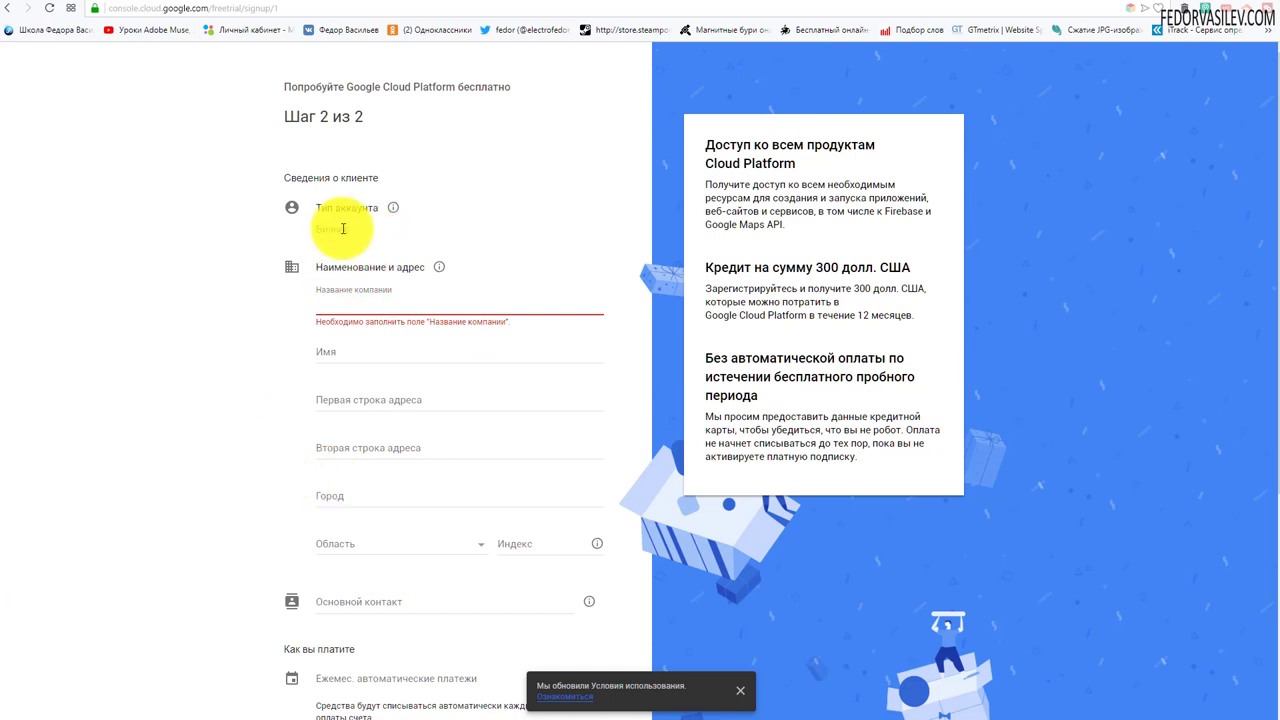
{"action": "left_click", "coordinate": [340, 299]}
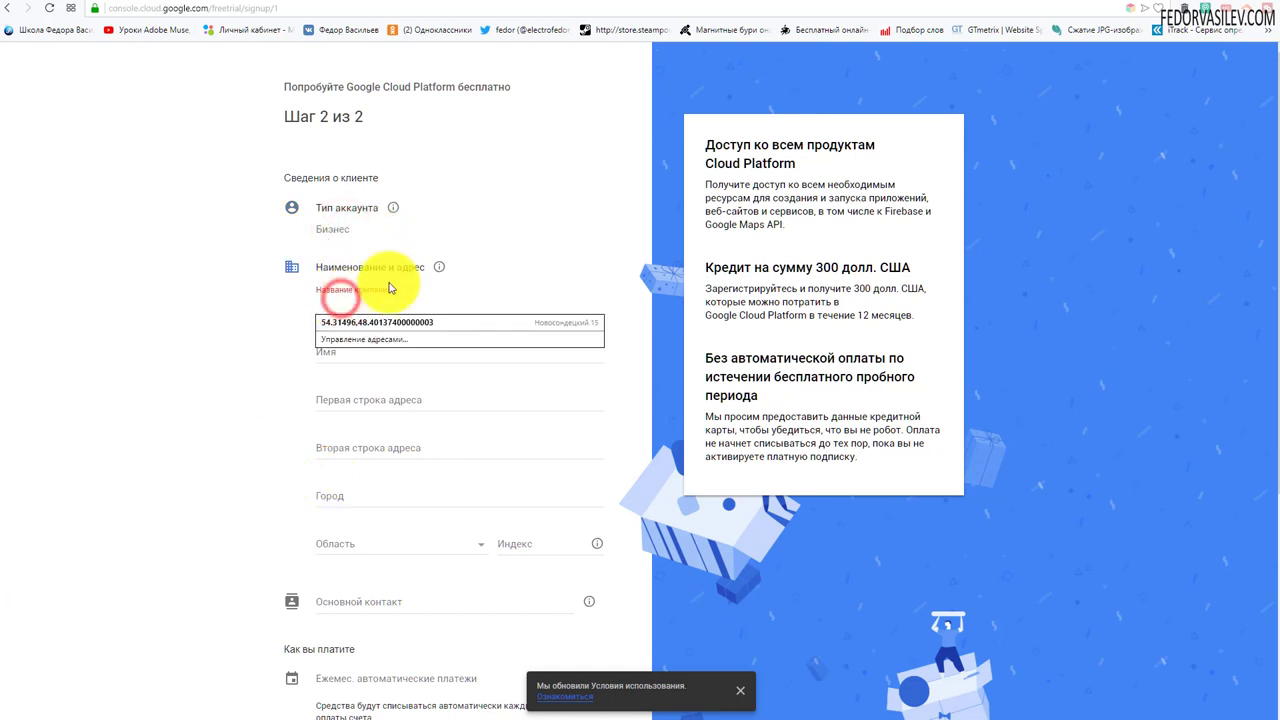
{"action": "left_click", "coordinate": [557, 229]}
{"action": "scroll", "coordinate": [557, 235], "scroll_direction": "down", "scroll_amount": 2}
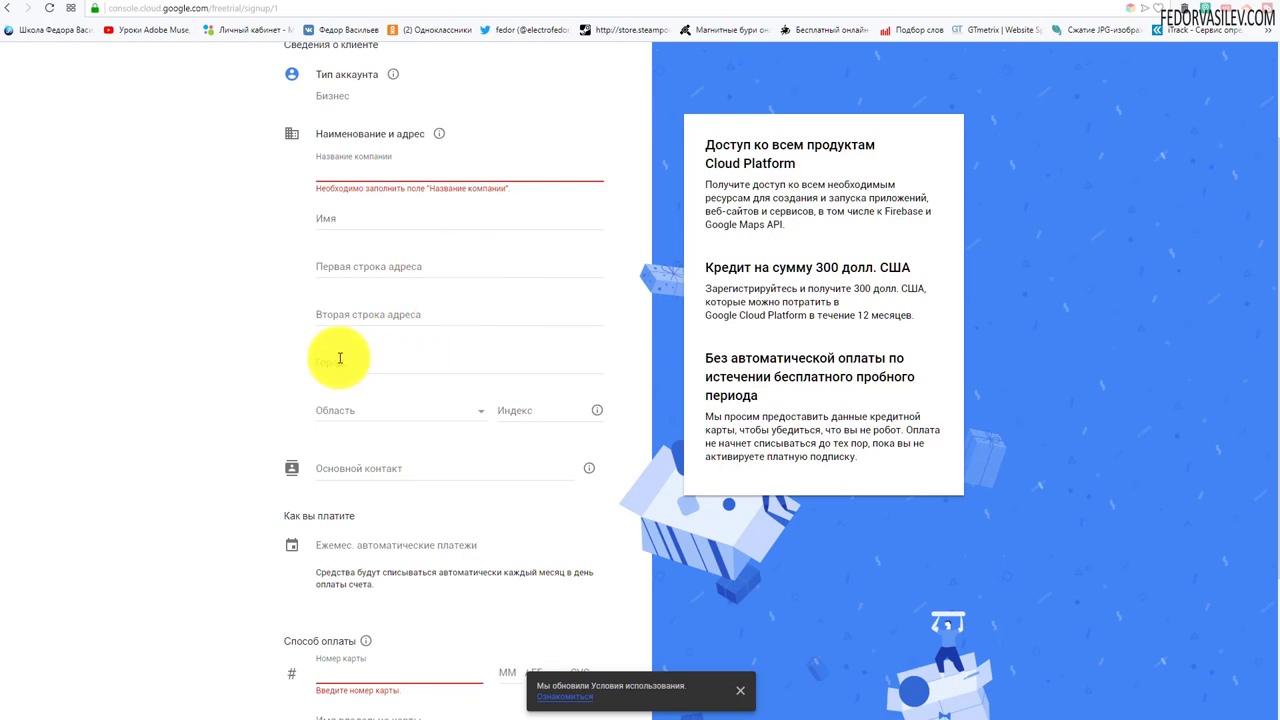
{"action": "scroll", "coordinate": [523, 414], "scroll_direction": "down", "scroll_amount": 2}
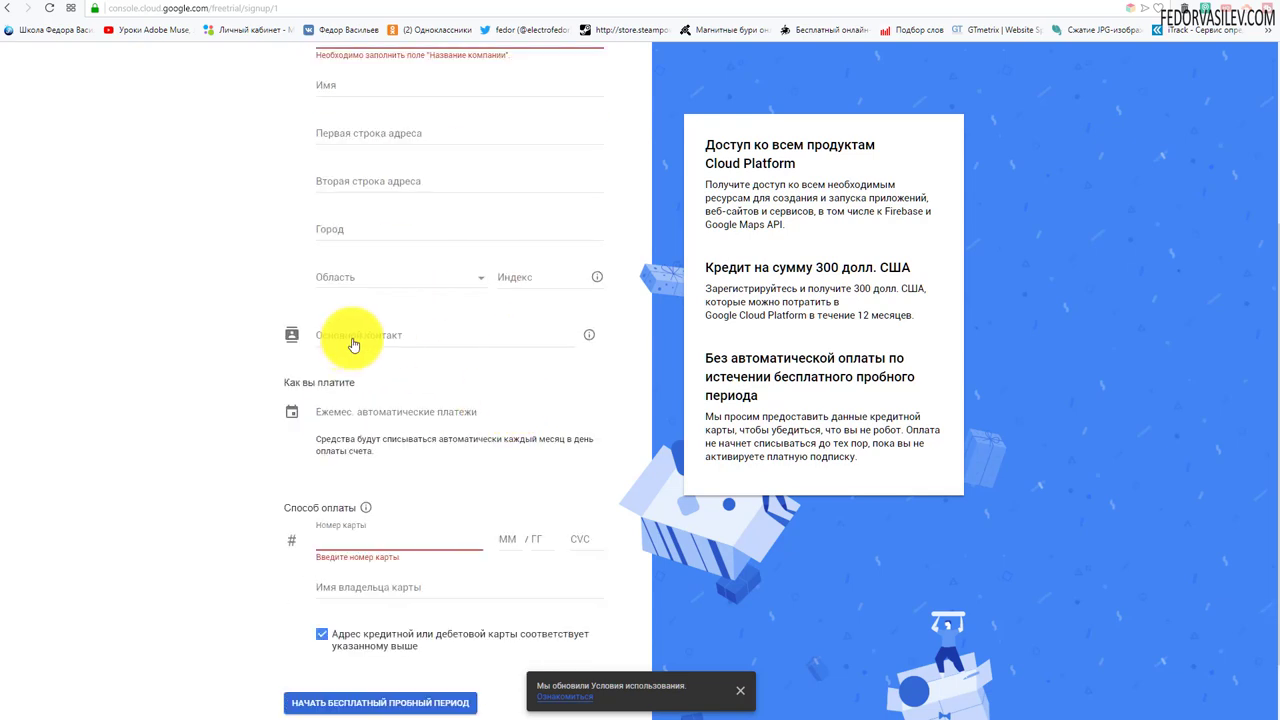
{"action": "left_click", "coordinate": [430, 337]}
{"action": "scroll", "coordinate": [195, 380], "scroll_direction": "down", "scroll_amount": 3}
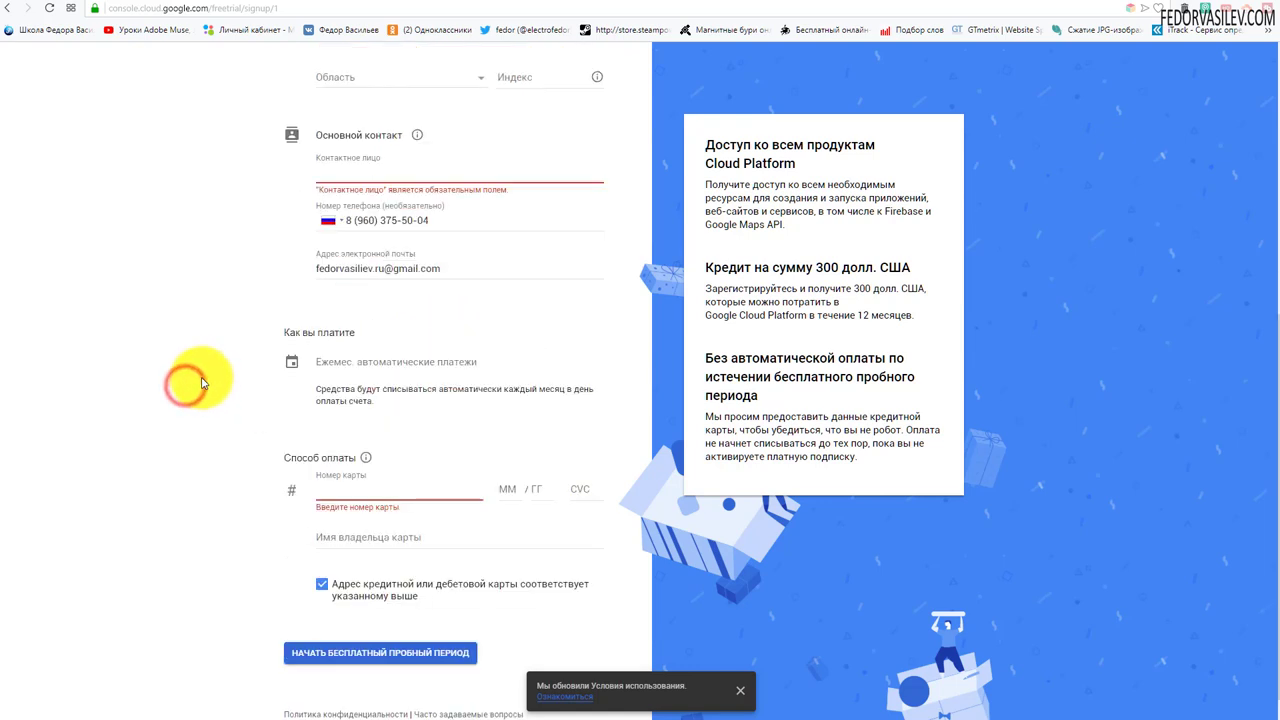
{"action": "left_click", "coordinate": [410, 461]}
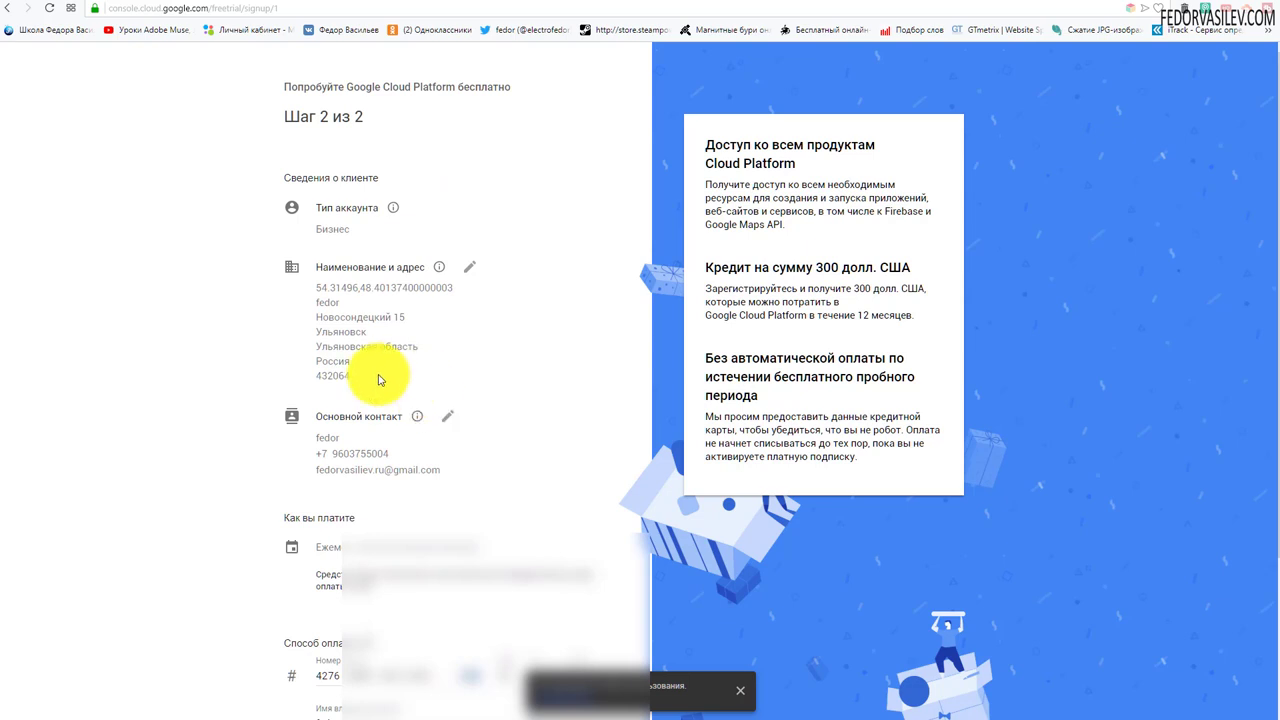
{"action": "scroll", "coordinate": [206, 229], "scroll_direction": "down", "scroll_amount": 2}
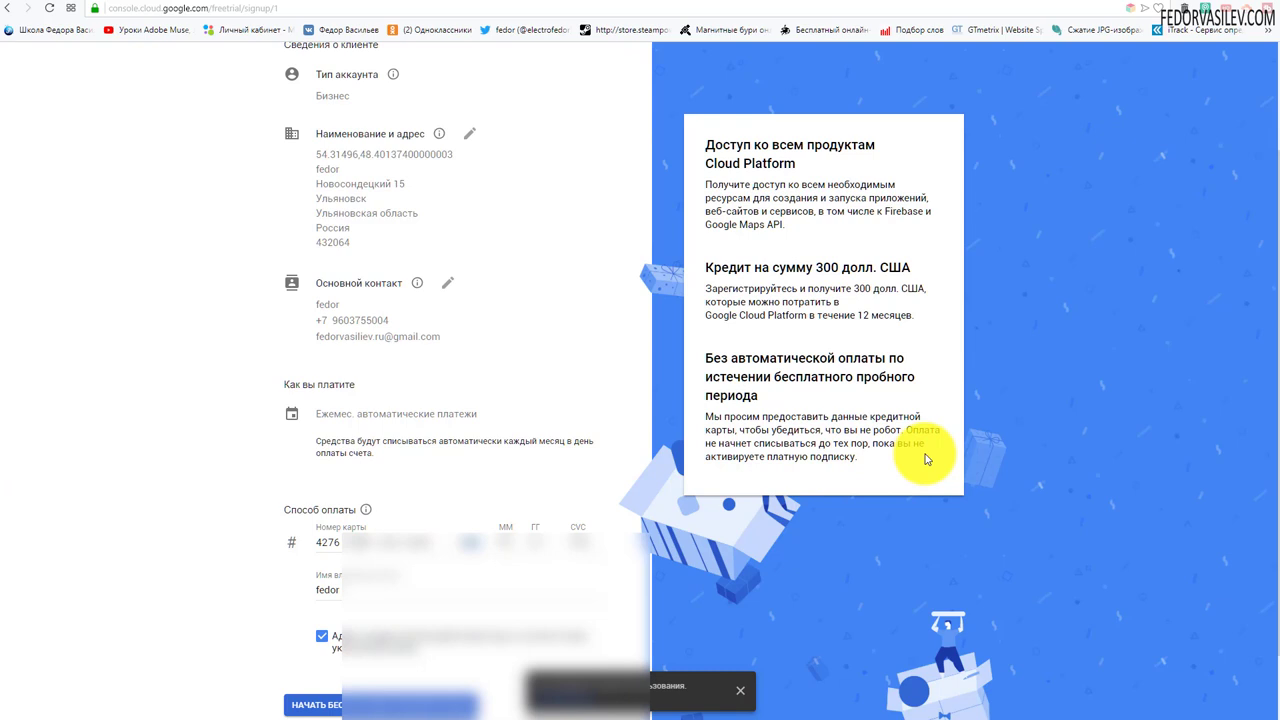
{"action": "scroll", "coordinate": [586, 357], "scroll_direction": "down", "scroll_amount": 1}
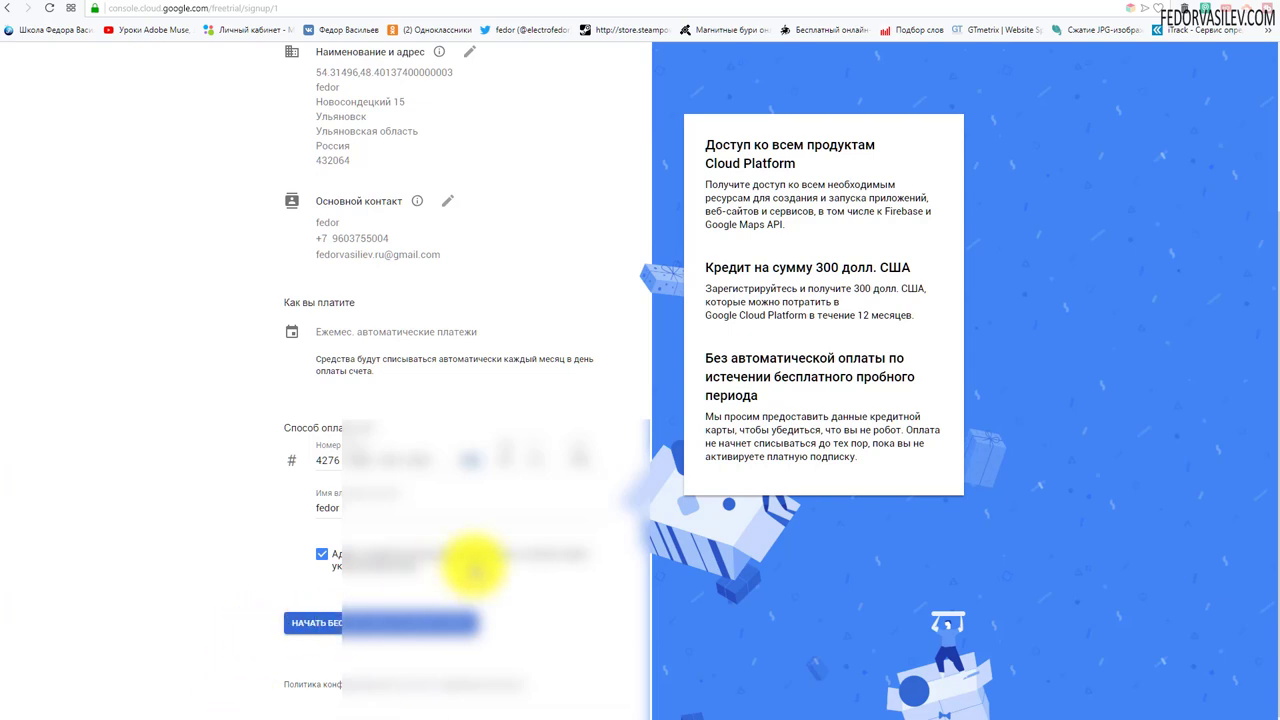
{"action": "scroll", "coordinate": [473, 565], "scroll_direction": "up", "scroll_amount": 3}
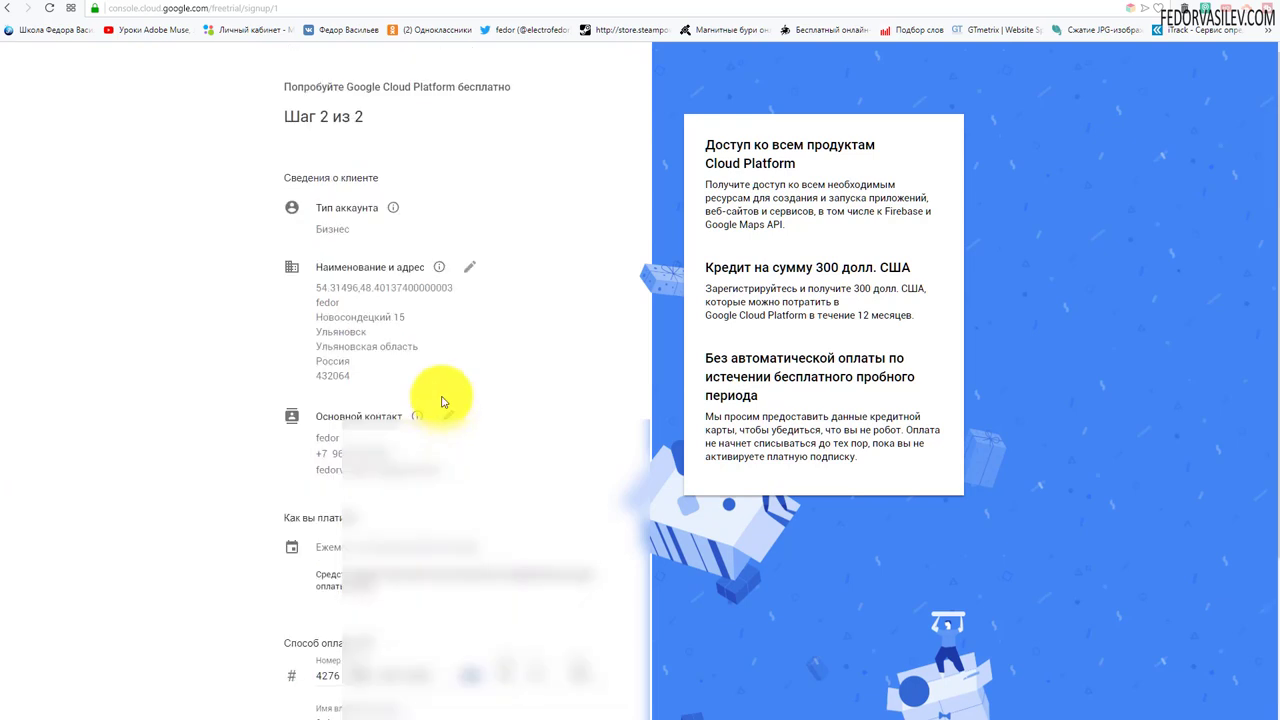
Return to the Geocoding API's Get API Key guide from the search results and start enabling Google Maps Platform with the Maps product.
{"action": "left_click", "coordinate": [8, 9]}
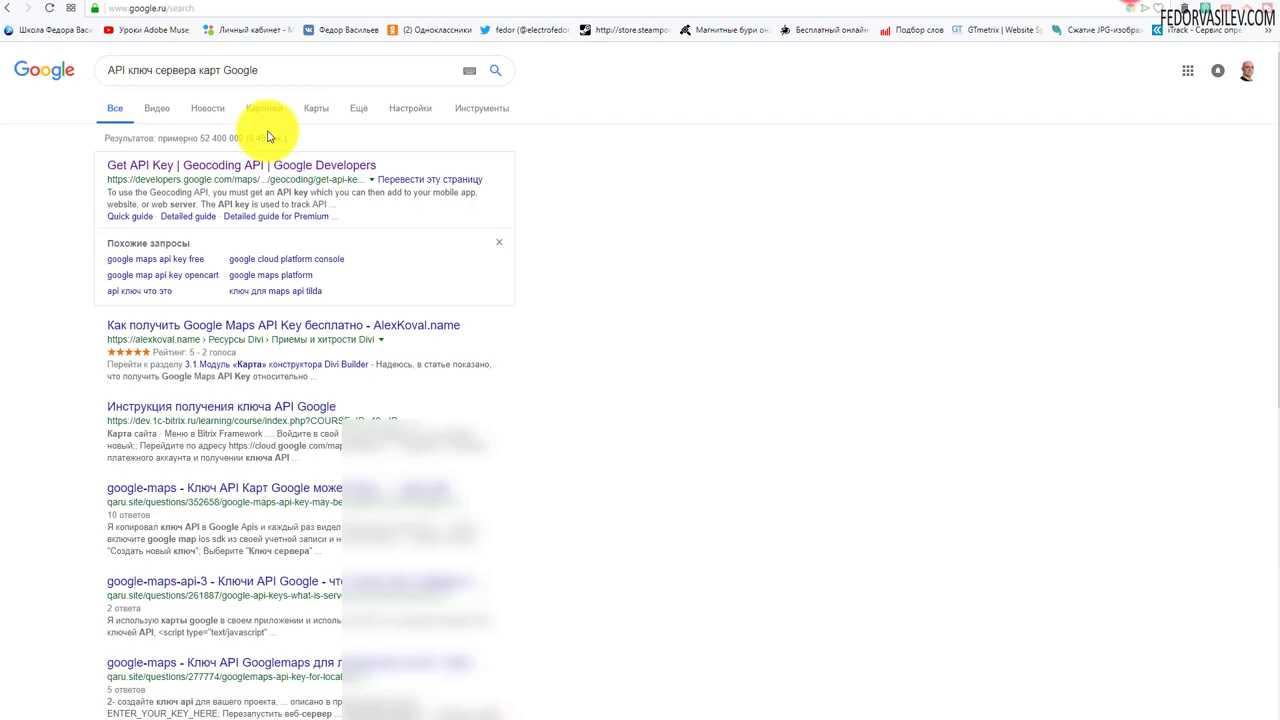
{"action": "left_click", "coordinate": [182, 163]}
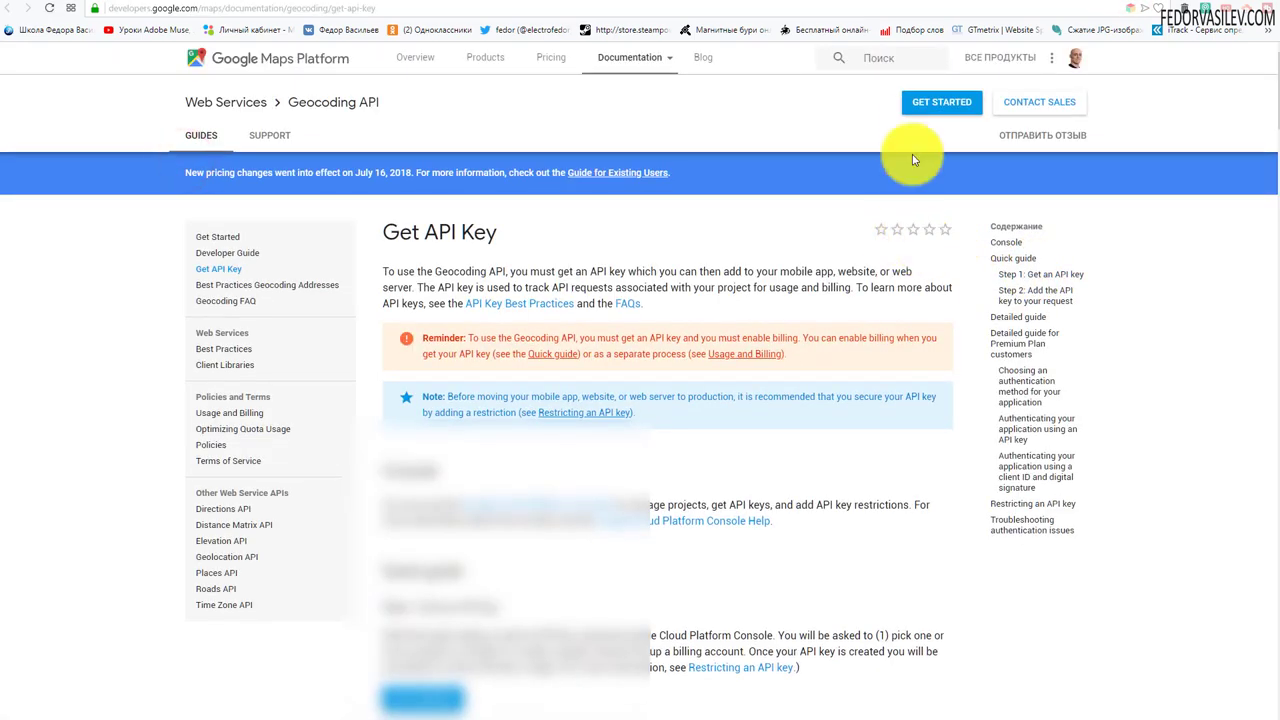
{"action": "left_click", "coordinate": [920, 101]}
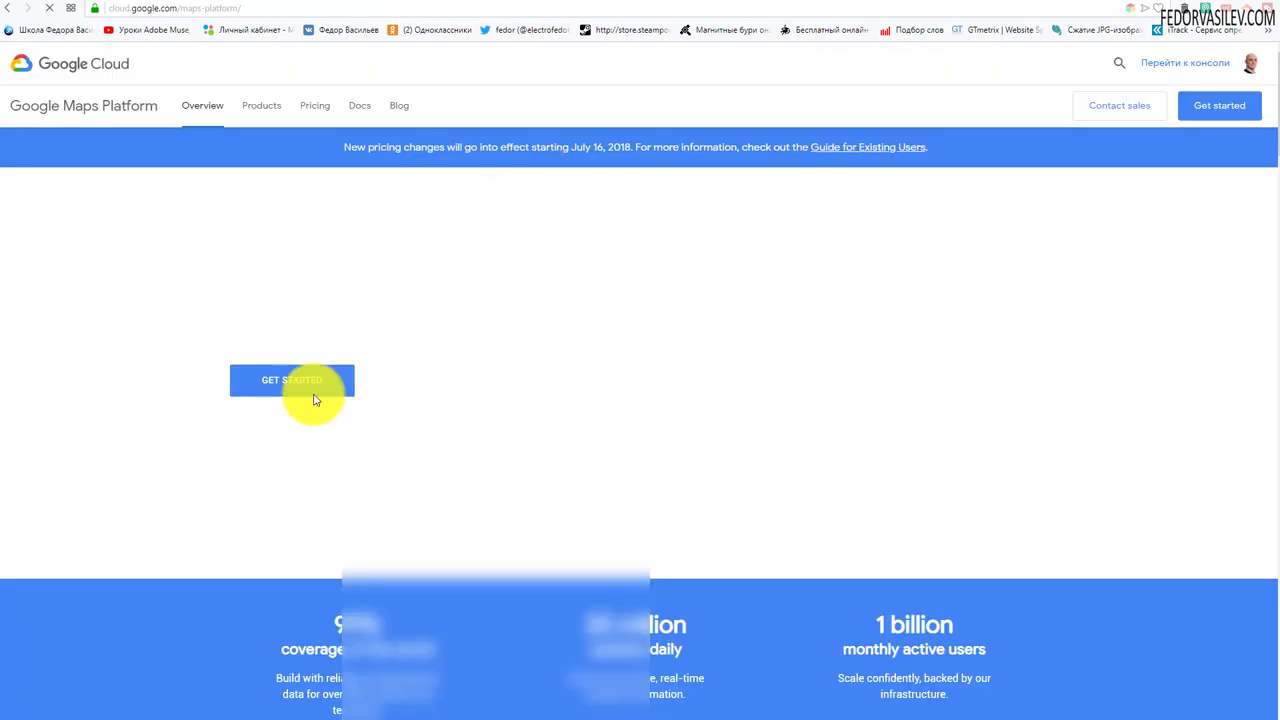
{"action": "left_click", "coordinate": [314, 390]}
{"action": "left_click", "coordinate": [440, 411]}
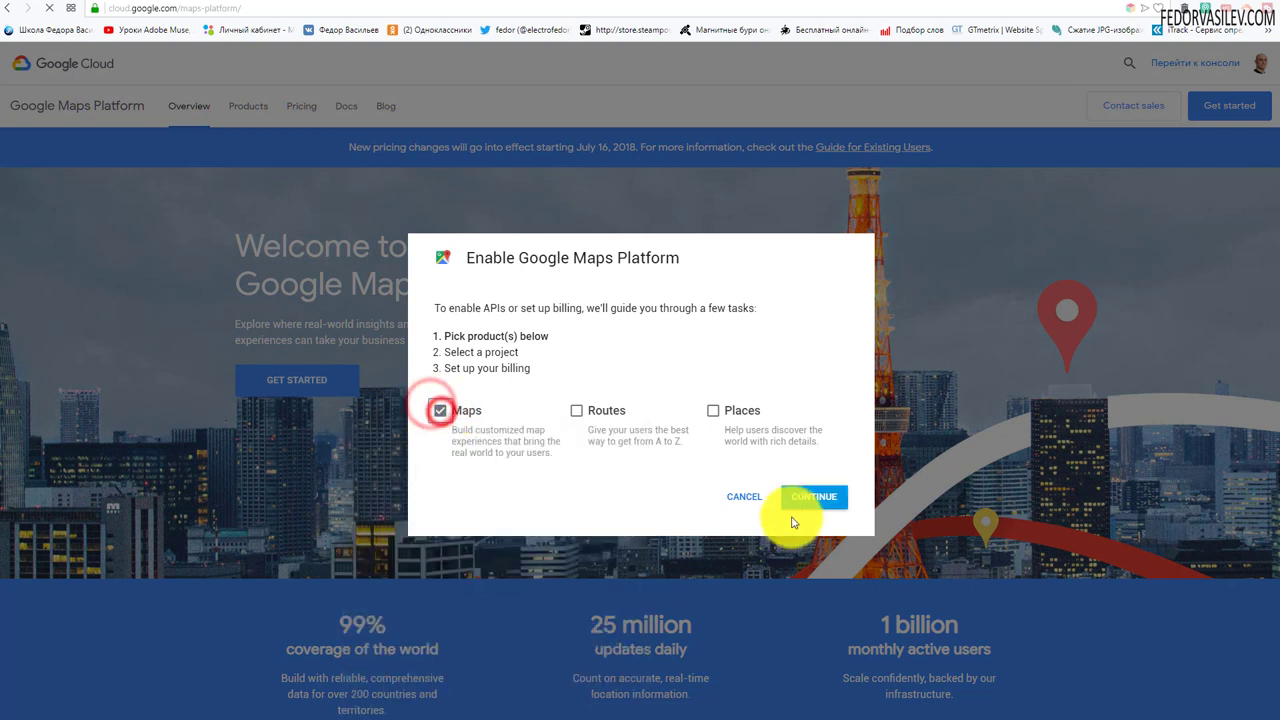
{"action": "left_click", "coordinate": [808, 497]}
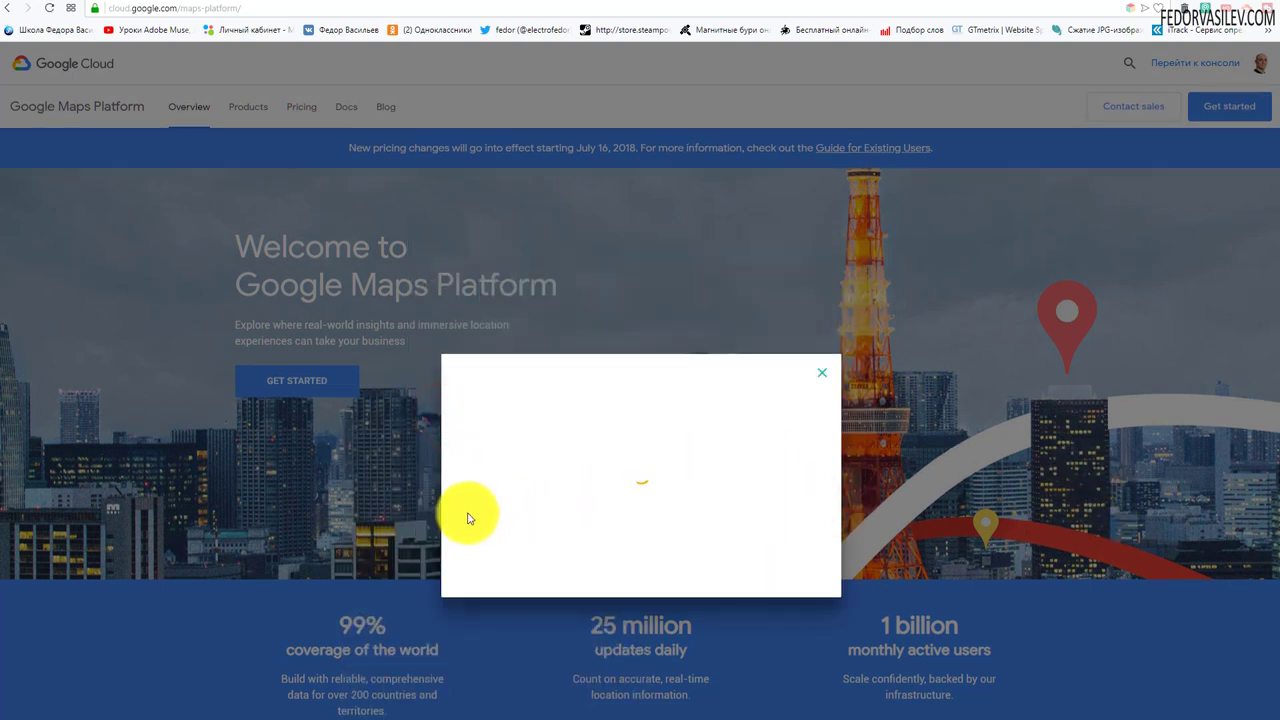
Choose an existing project for Google Maps Platform and enable its APIs to generate an API key.
{"action": "left_click", "coordinate": [540, 386]}
{"action": "scroll", "coordinate": [505, 432], "scroll_direction": "down", "scroll_amount": 2}
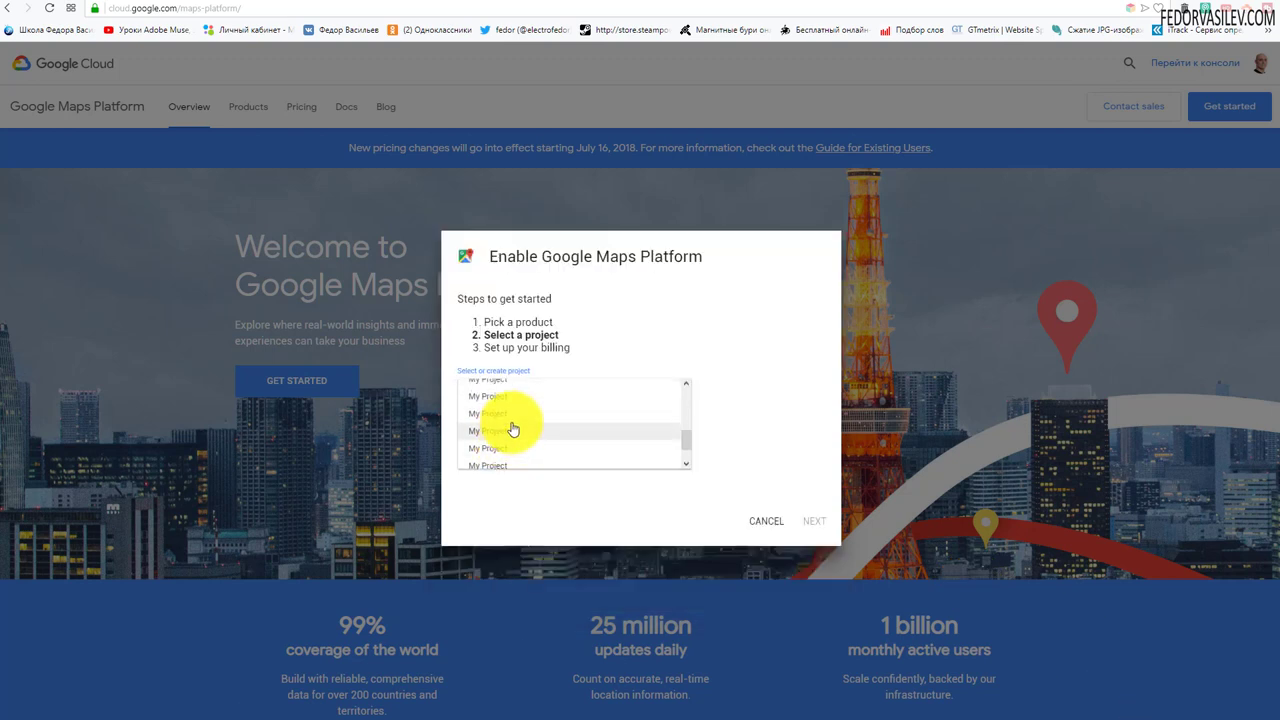
{"action": "left_click", "coordinate": [593, 437]}
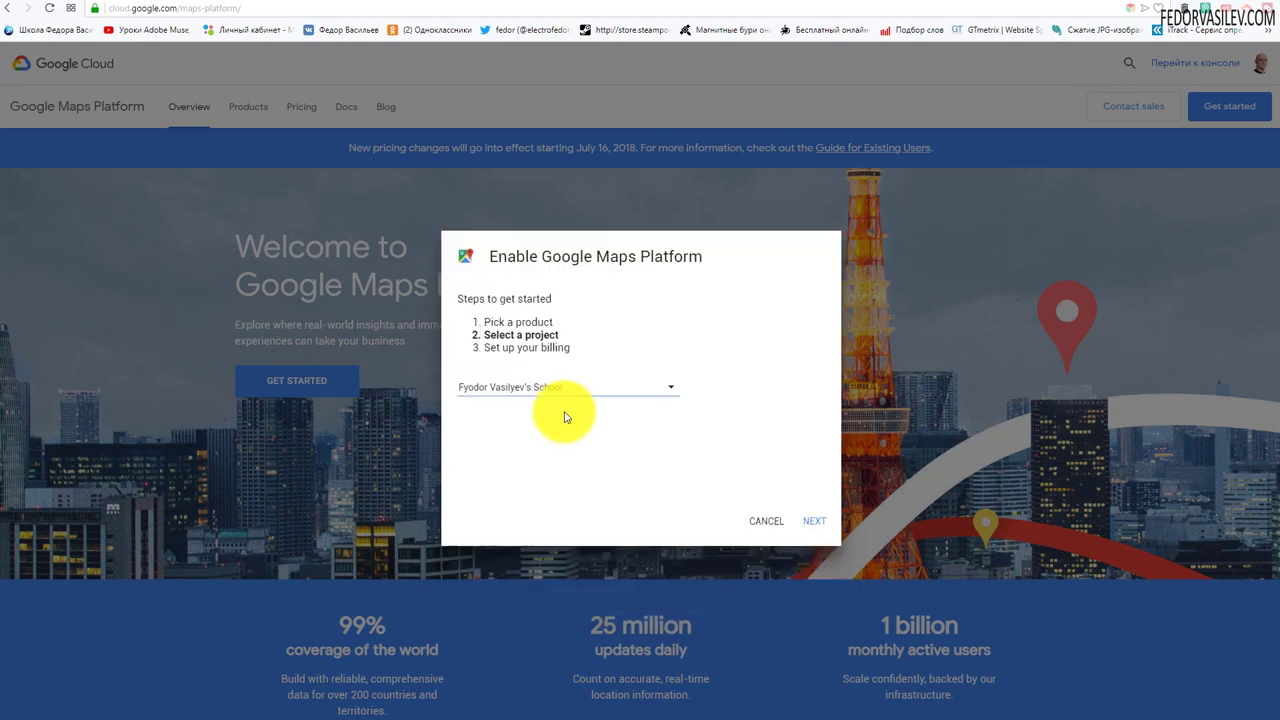
{"action": "left_click", "coordinate": [816, 521]}
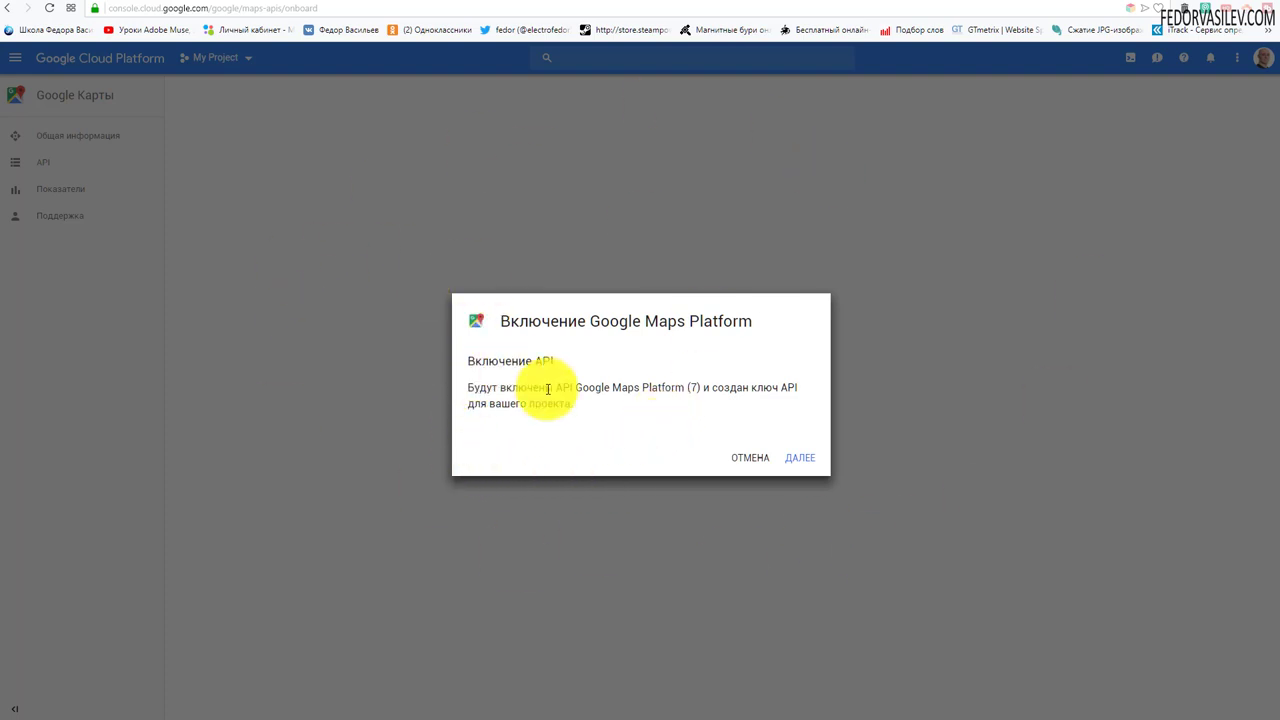
{"action": "left_click", "coordinate": [798, 457]}
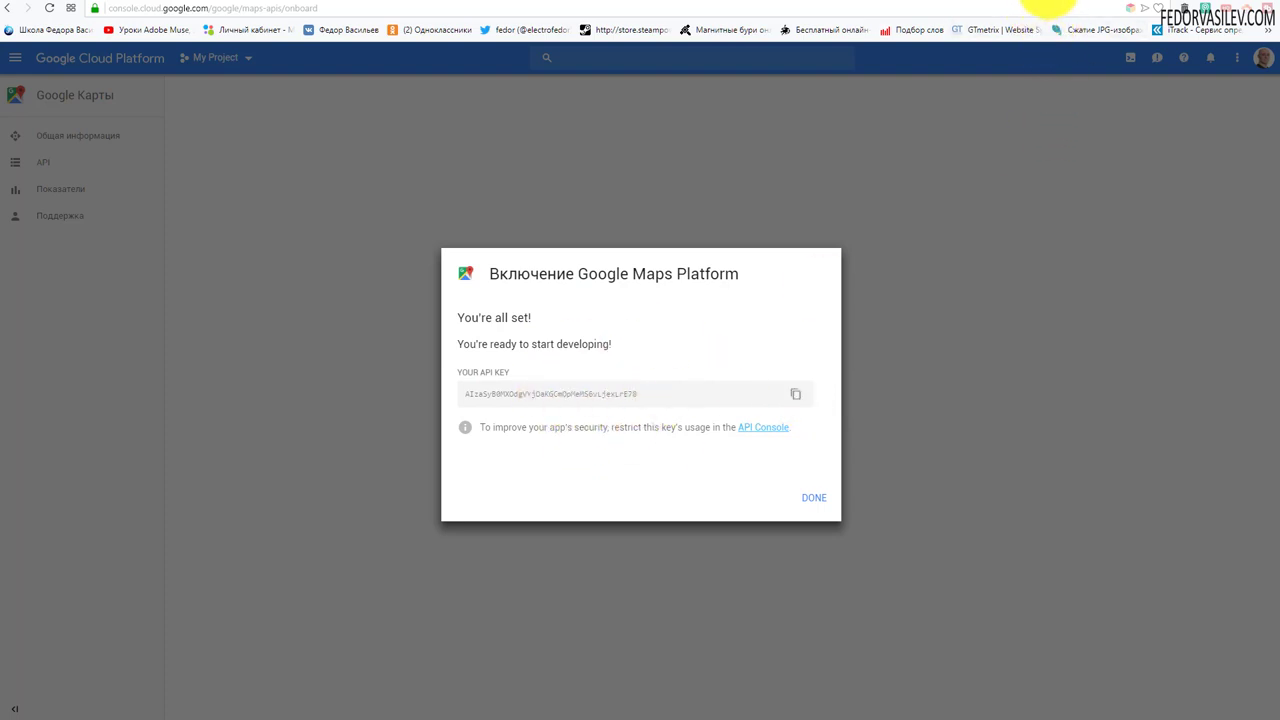
Switch to the DJ-Classifieds settings in Joomla and paste the generated API key as "API ключ сервера карт Google".
{"action": "left_click", "coordinate": [1045, 4]}
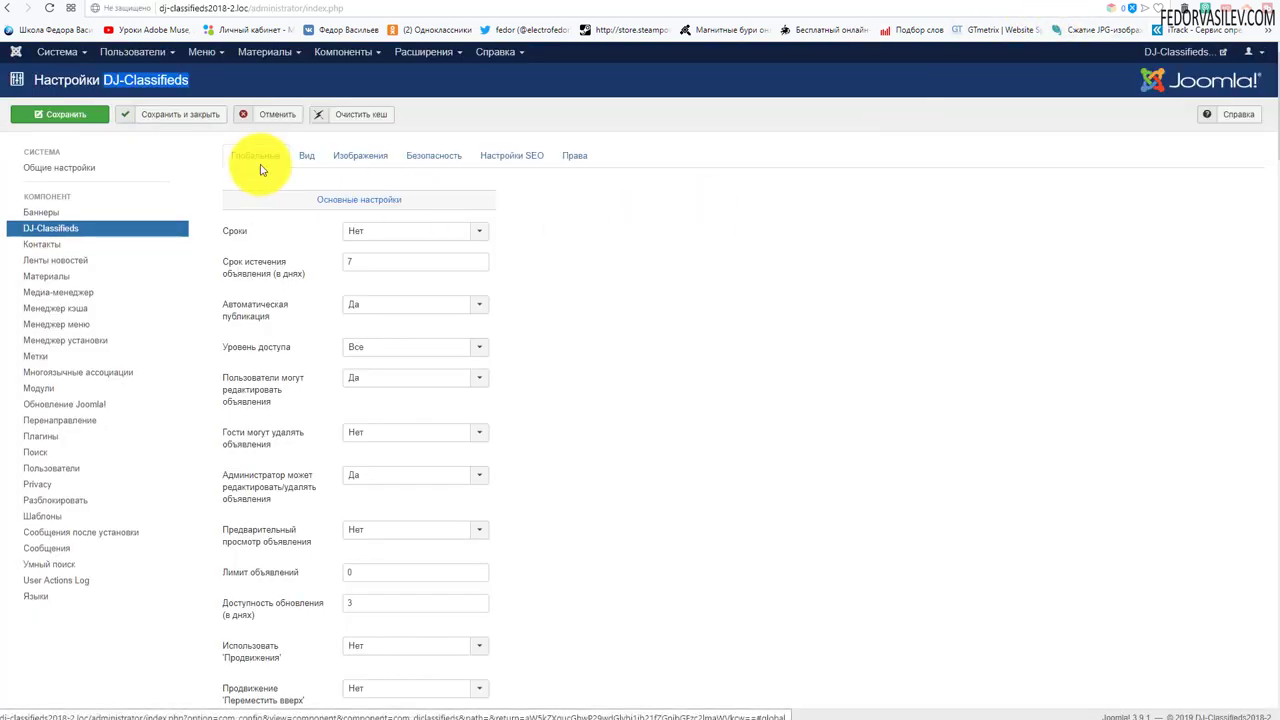
{"action": "scroll", "coordinate": [794, 246], "scroll_direction": "down", "scroll_amount": 4}
{"action": "scroll", "coordinate": [648, 323], "scroll_direction": "down", "scroll_amount": 10}
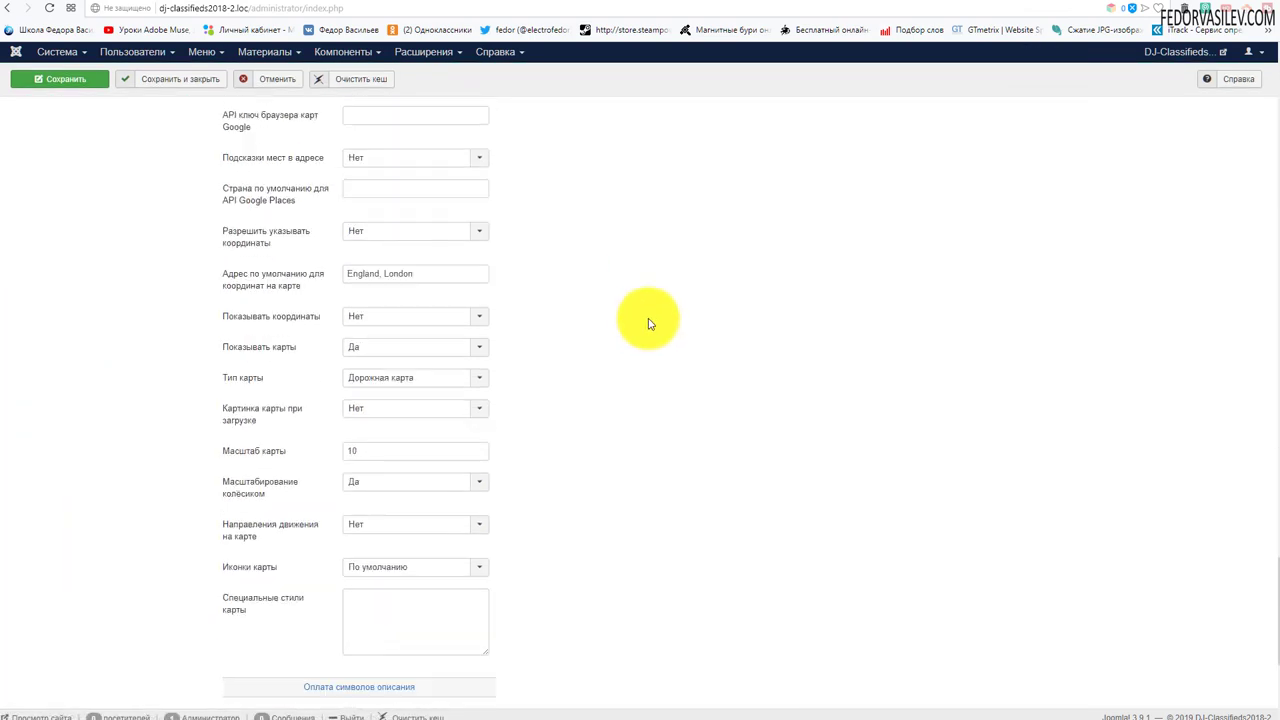
{"action": "scroll", "coordinate": [648, 323], "scroll_direction": "down", "scroll_amount": 3}
{"action": "scroll", "coordinate": [635, 321], "scroll_direction": "up", "scroll_amount": 4}
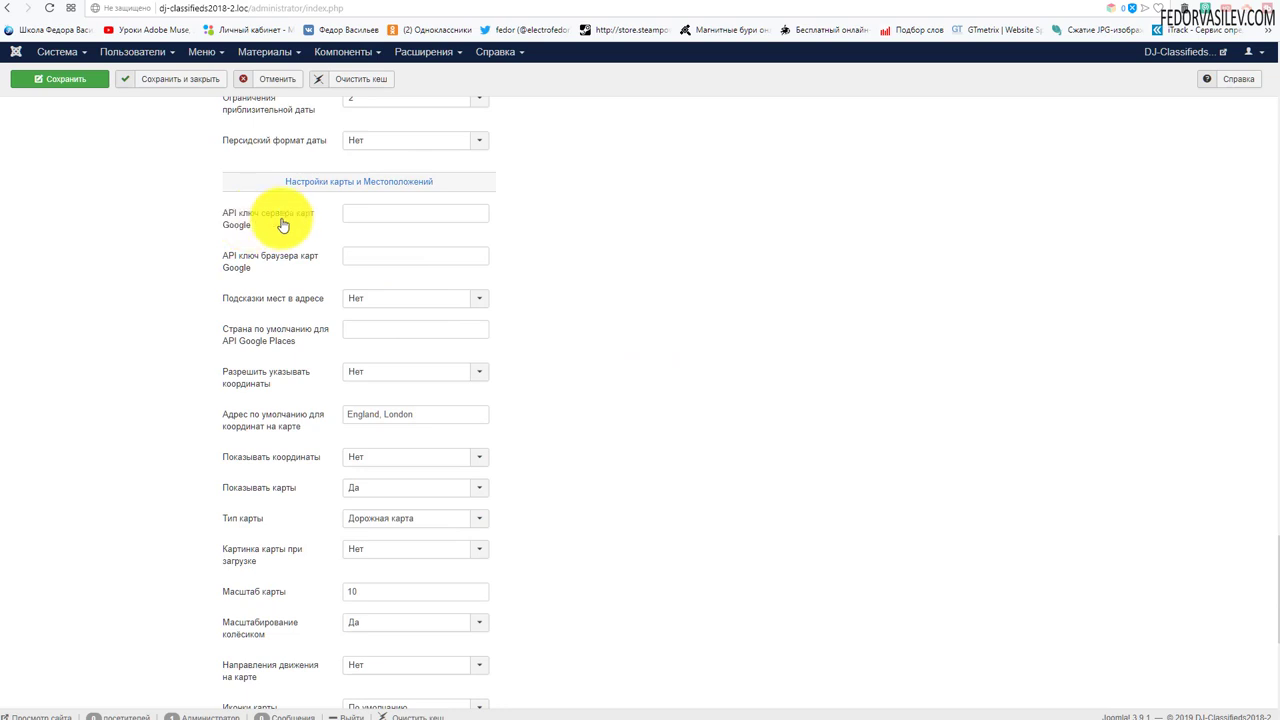
{"action": "right_click", "coordinate": [373, 215]}
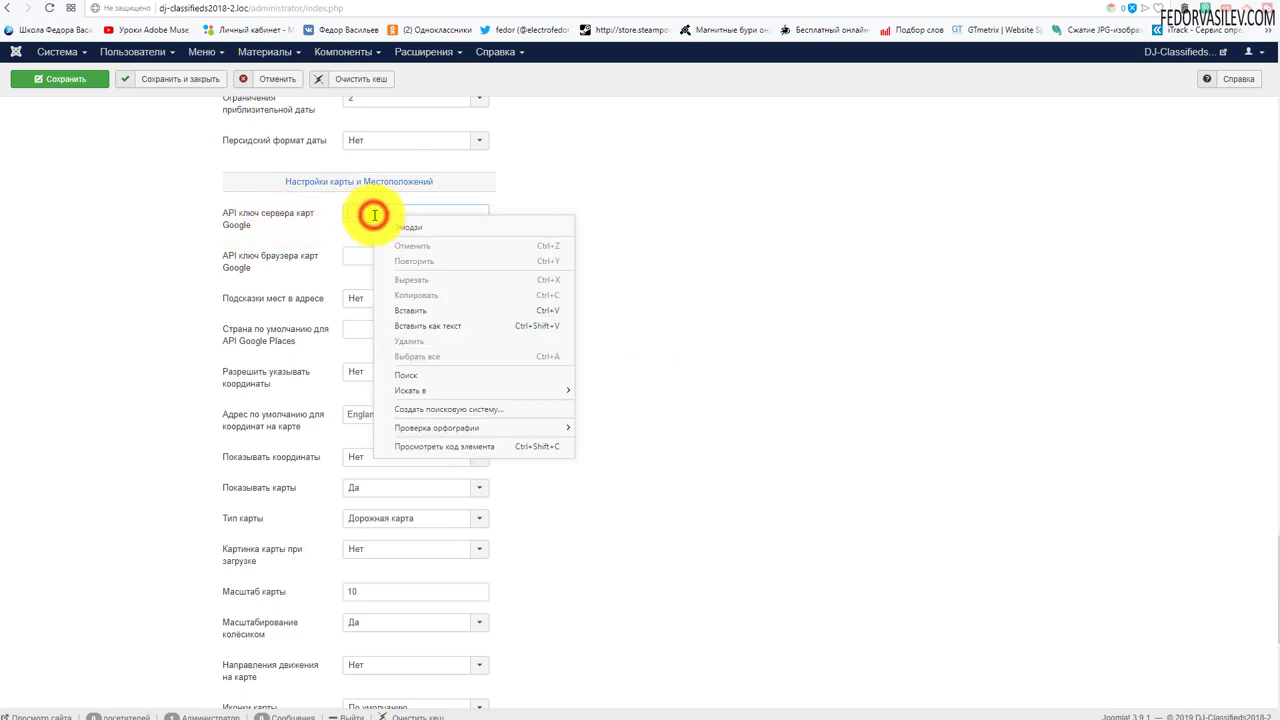
{"action": "left_click", "coordinate": [396, 310]}
Paste the same API key as "API ключ браузера карт Google" and save the DJ-Classifieds settings.
{"action": "scroll", "coordinate": [603, 333], "scroll_direction": "up", "scroll_amount": 1}
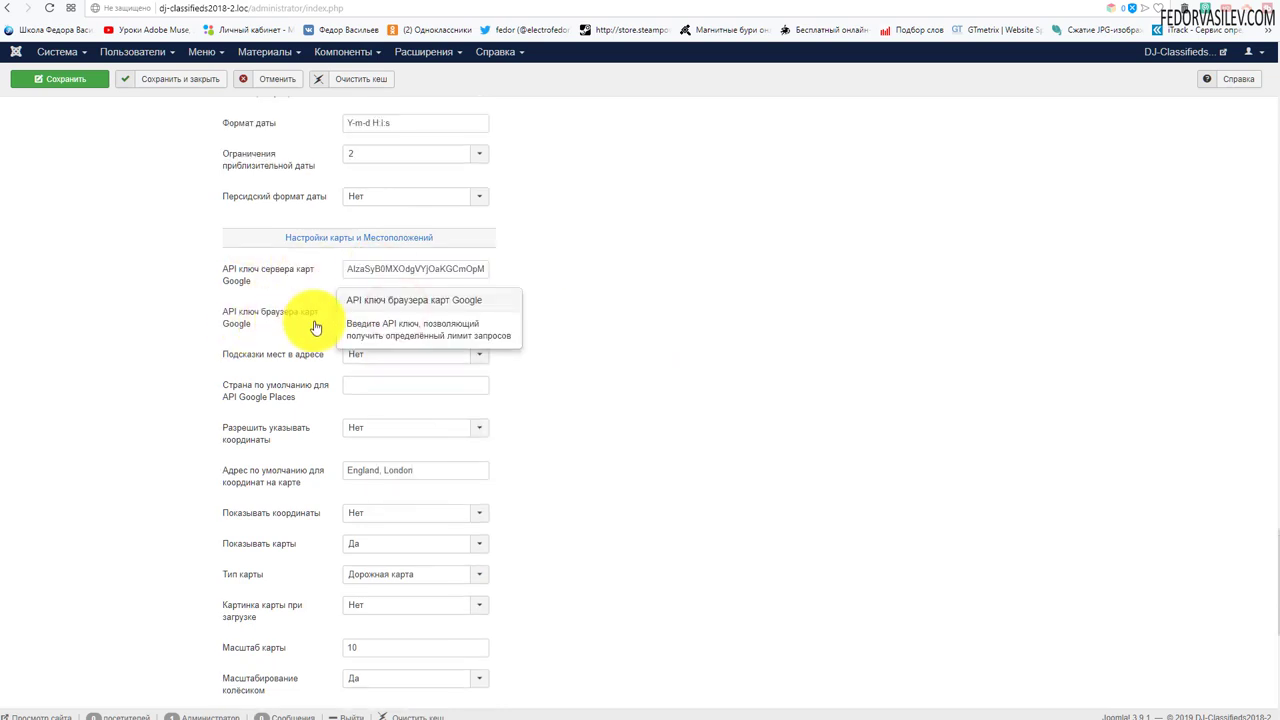
{"action": "key", "text": "ctrl+v"}
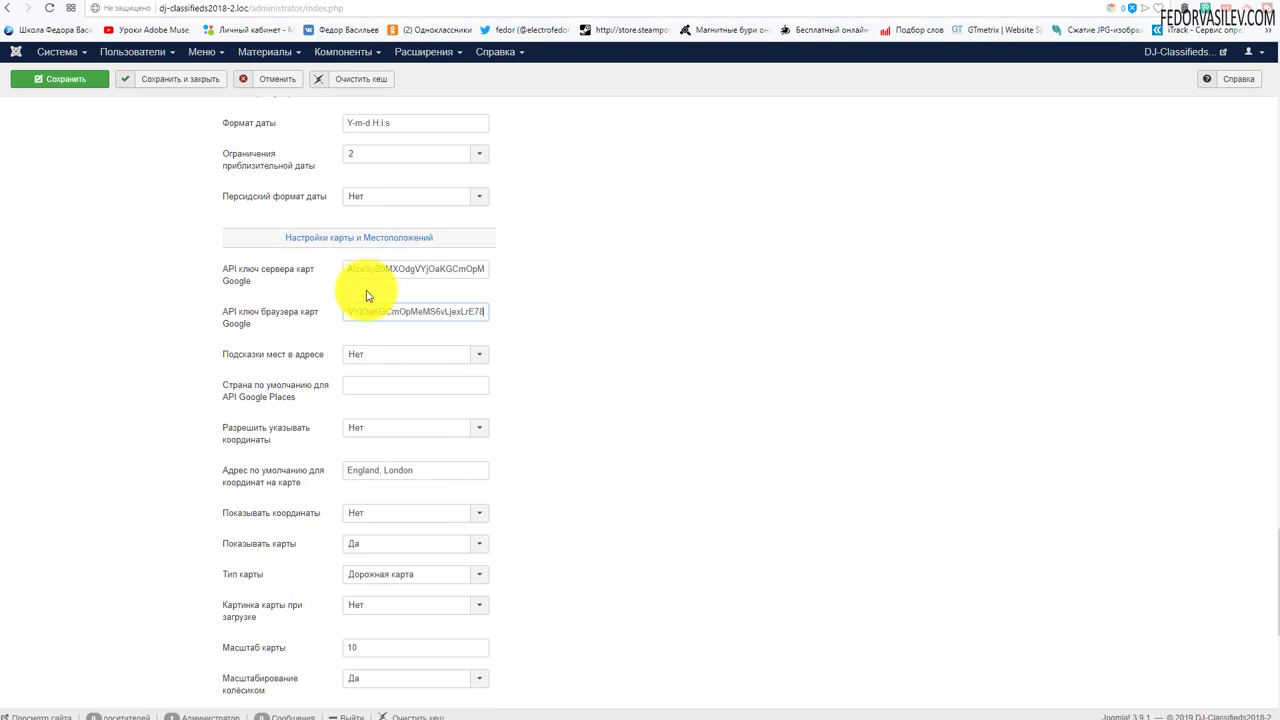
{"action": "mouse_move", "coordinate": [279, 280]}
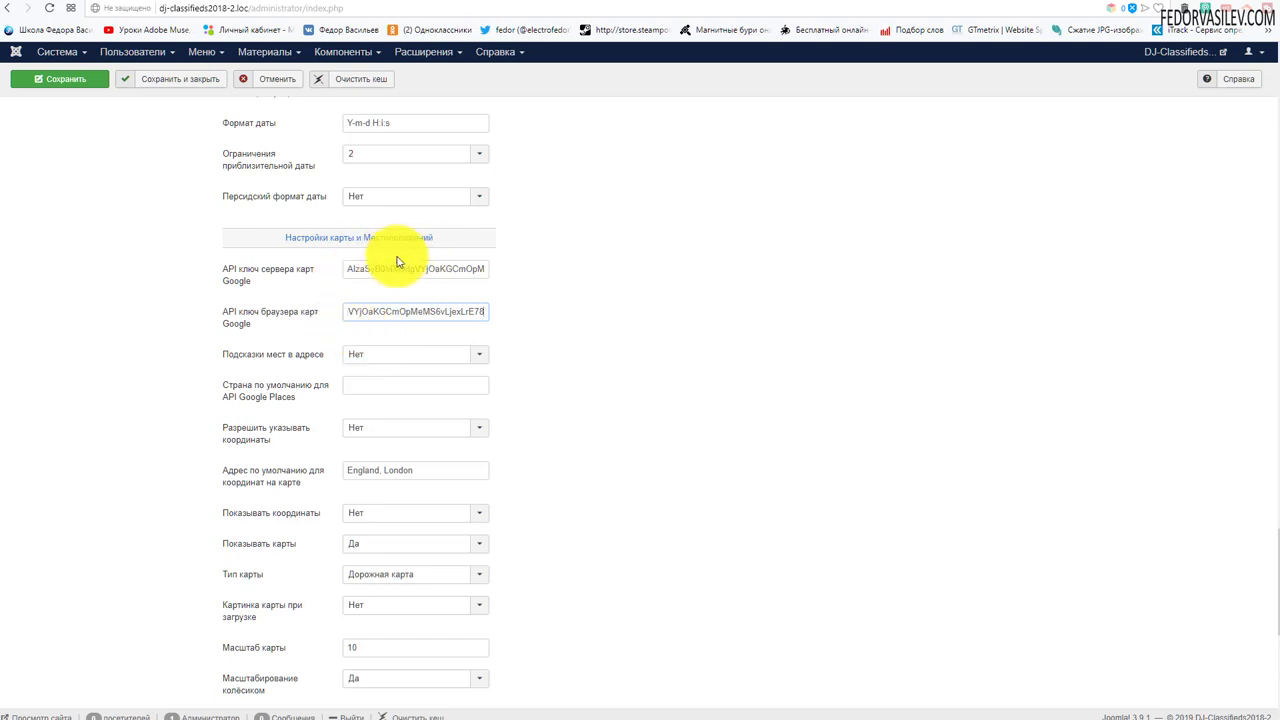
{"action": "left_click", "coordinate": [65, 79]}
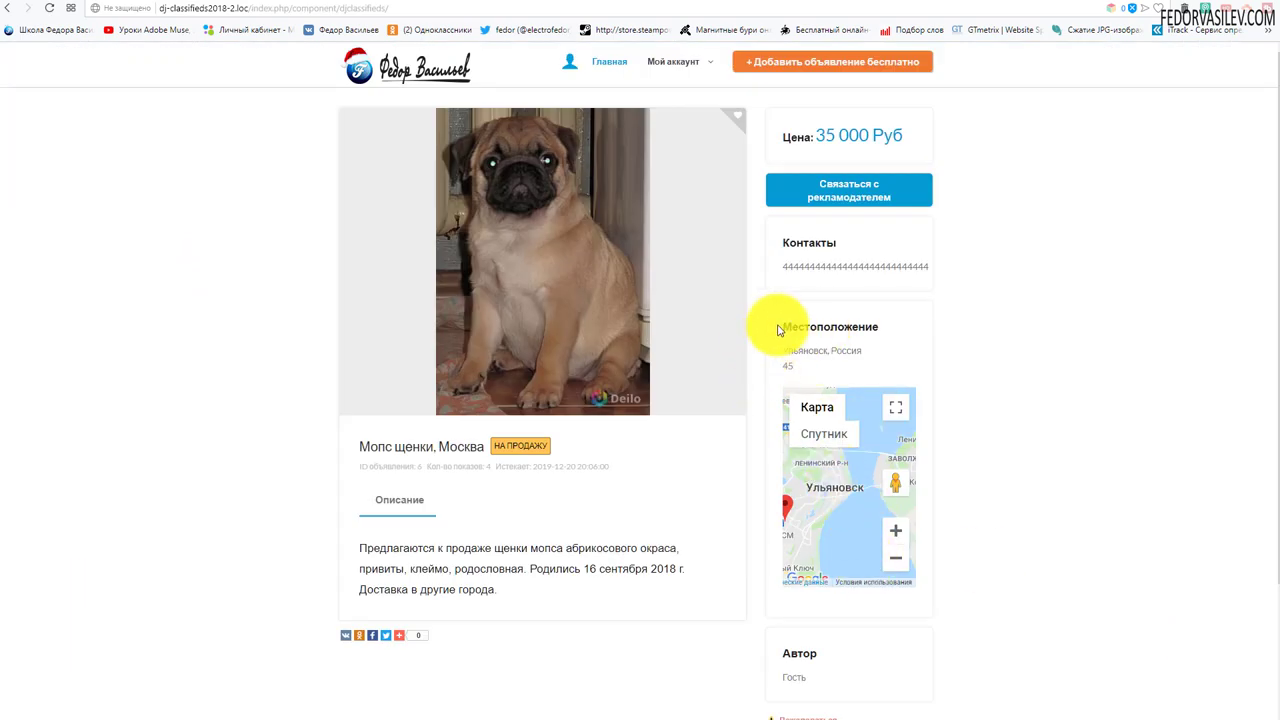
Check the "Местоположение" map on the "Мопс щенки, Москва" ad page and view the page's source code.
{"action": "left_click_drag", "start_coordinate": [790, 322], "coordinate": [900, 335]}
{"action": "left_click", "coordinate": [983, 343]}
{"action": "right_click", "coordinate": [980, 323]}
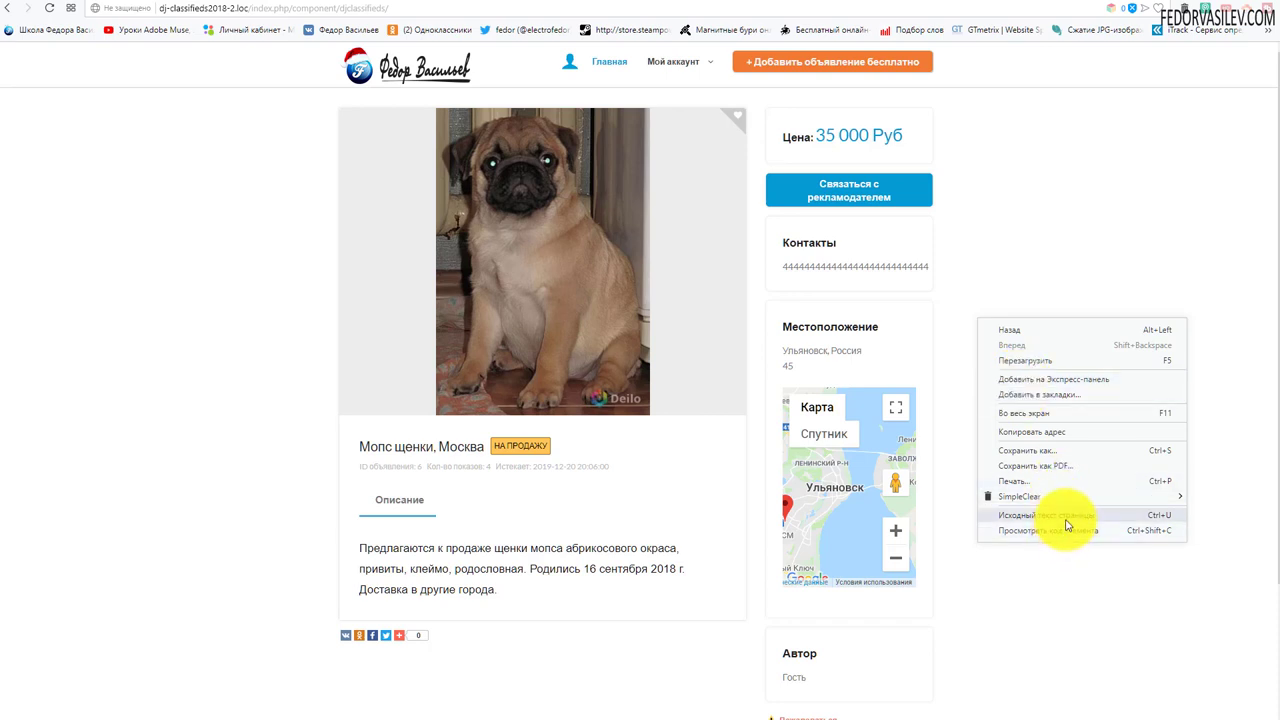
{"action": "left_click", "coordinate": [1066, 518]}
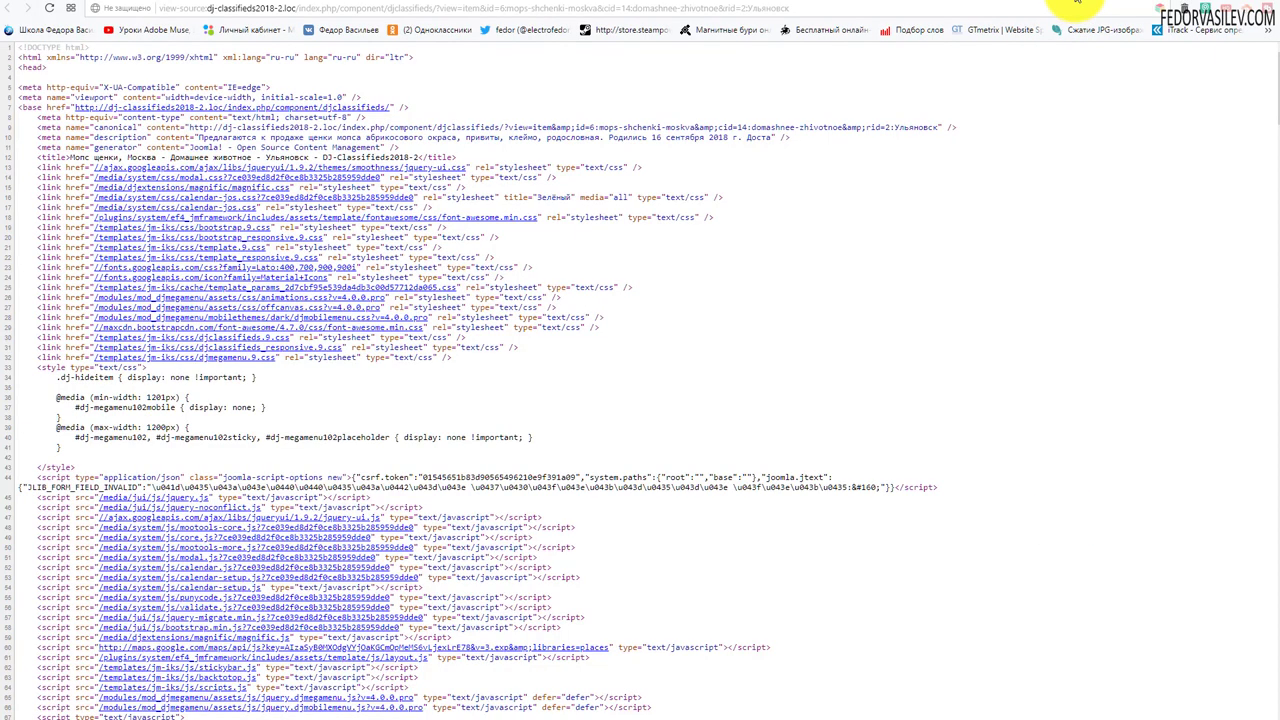
{"action": "left_click", "coordinate": [1075, 4]}
Inspect the "Мопс щенки, Москва" ad page with the developer tools and examine the Console output.
{"action": "right_click", "coordinate": [1029, 309]}
{"action": "left_click", "coordinate": [1063, 521]}
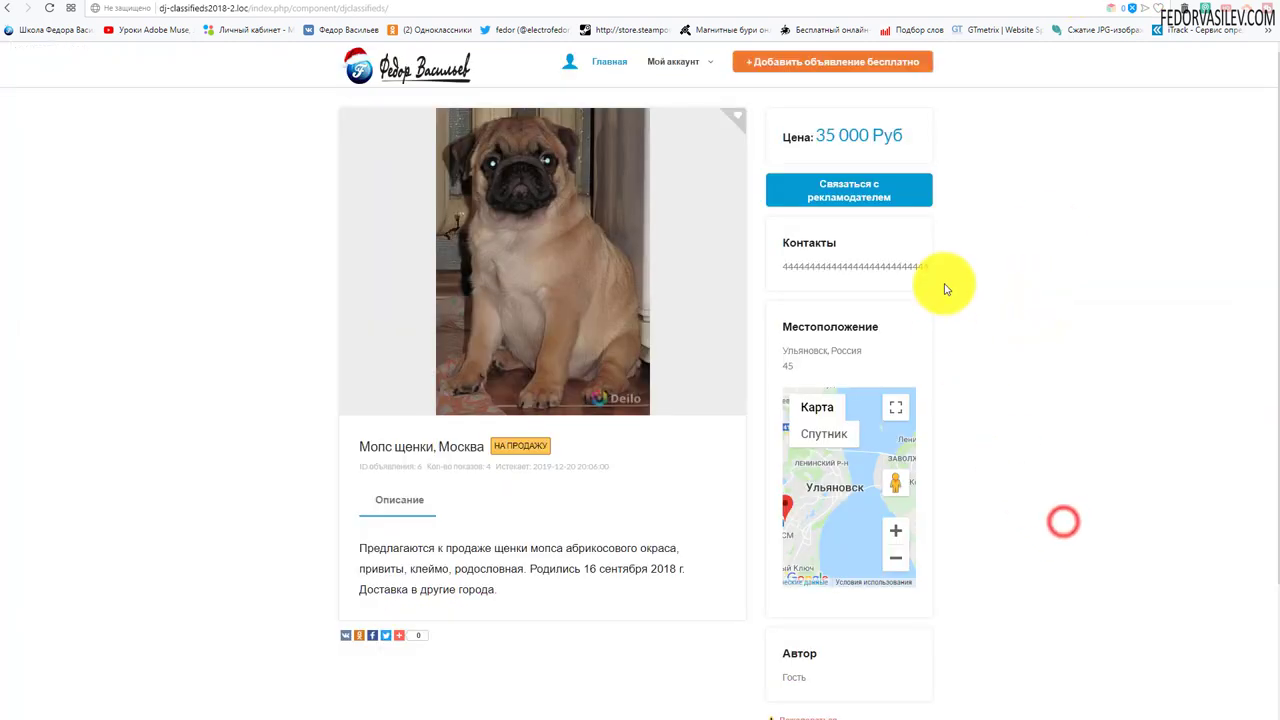
{"action": "left_click", "coordinate": [649, 51]}
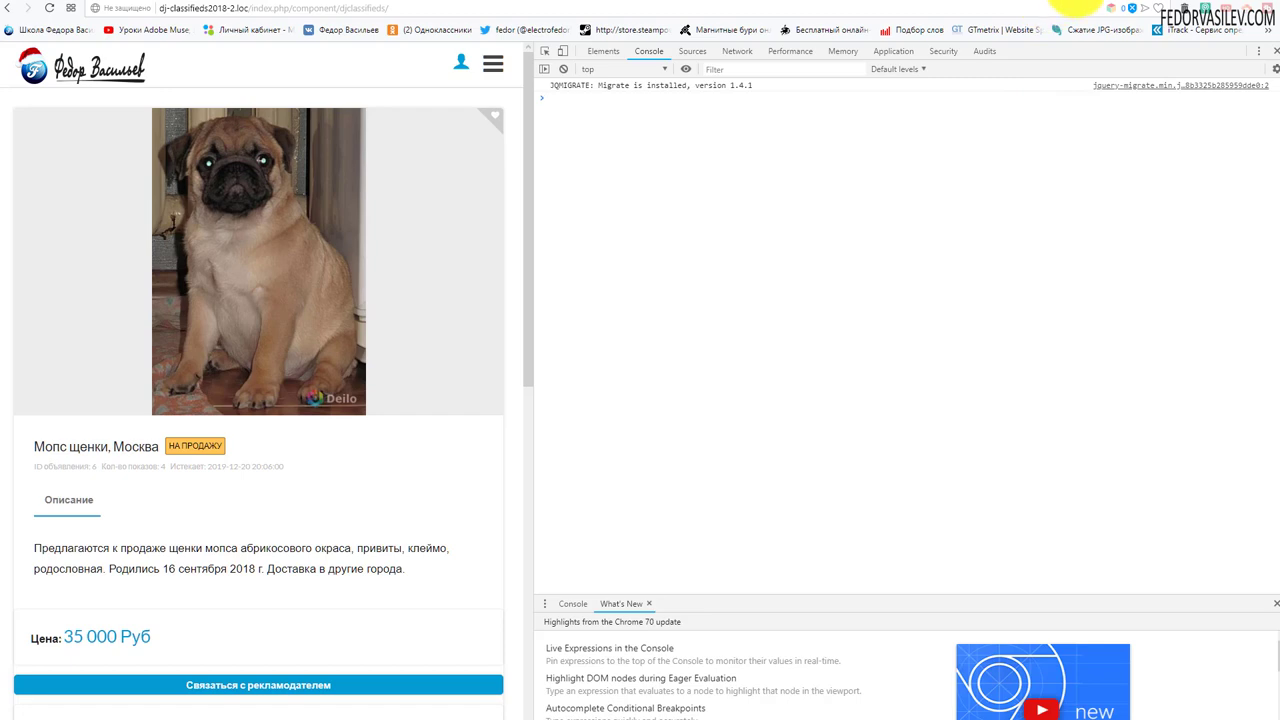
Check the "Процессор Intel Core i5 4690K, Севастополь" ad page for a location map and return to the site's ad list.
{"action": "left_click", "coordinate": [1088, 5]}
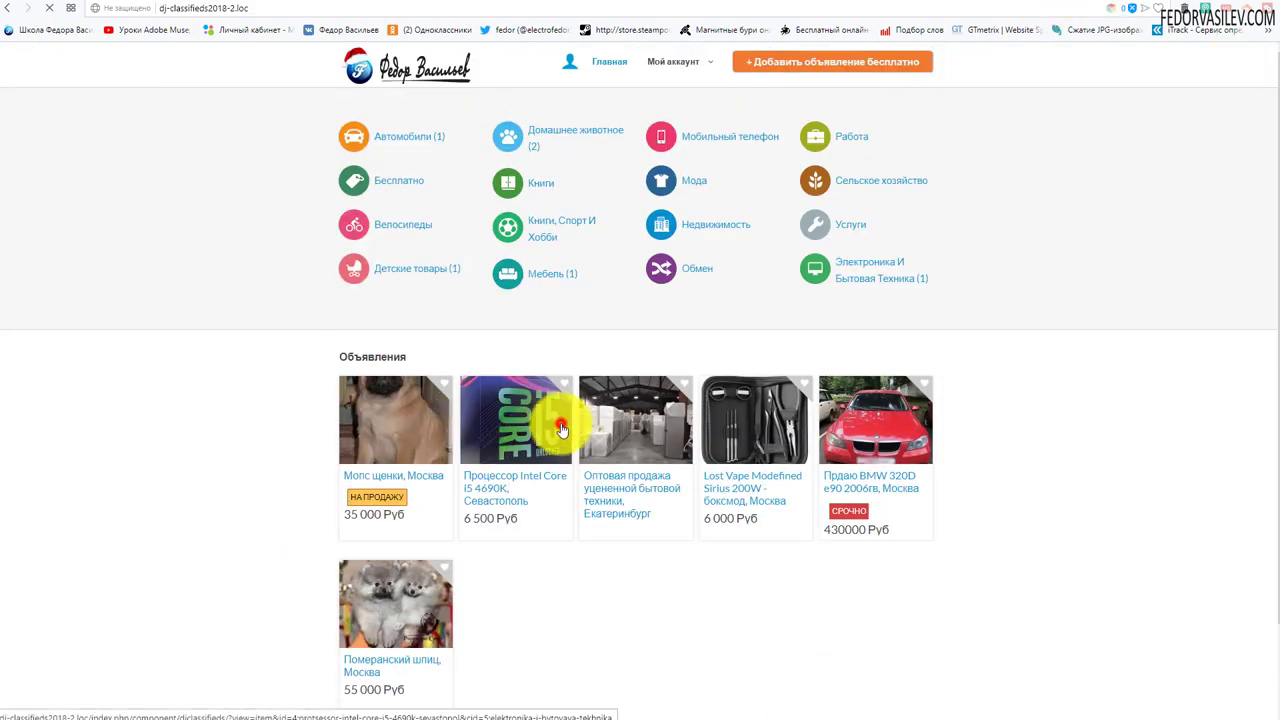
{"action": "scroll", "coordinate": [940, 285], "scroll_direction": "down", "scroll_amount": 2}
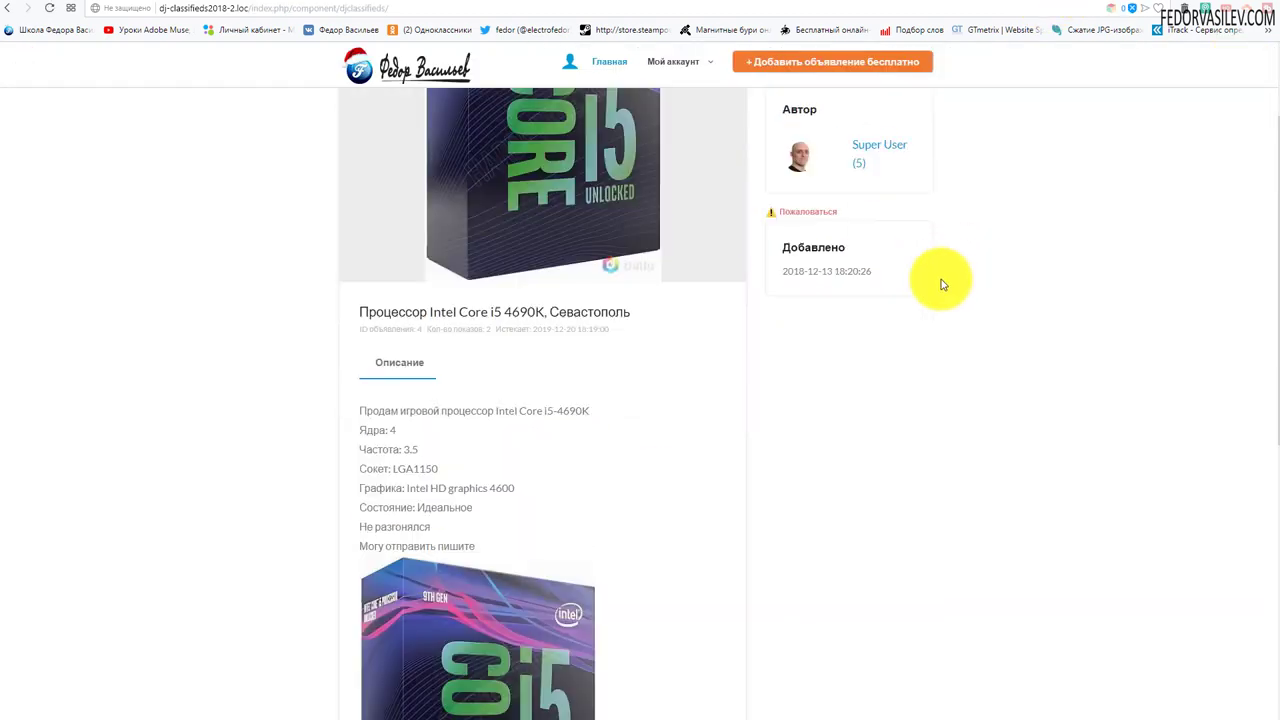
{"action": "scroll", "coordinate": [940, 285], "scroll_direction": "up", "scroll_amount": 2}
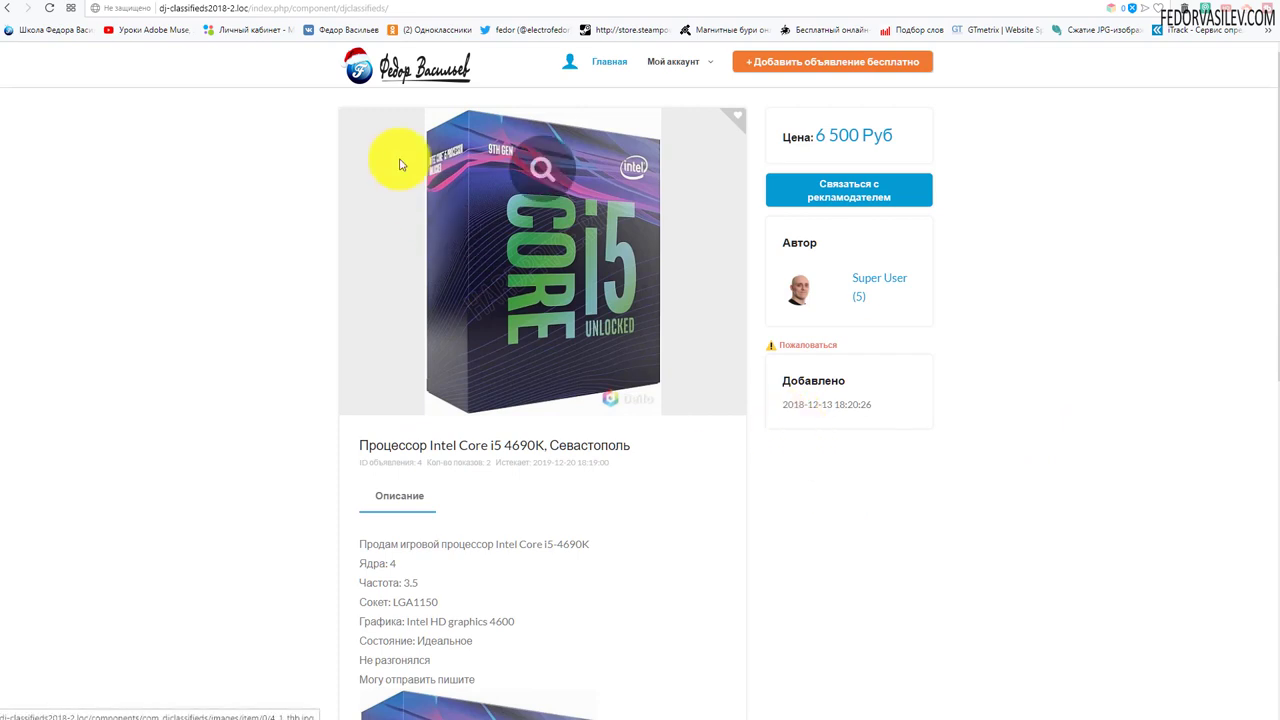
{"action": "key", "text": "alt+Left"}
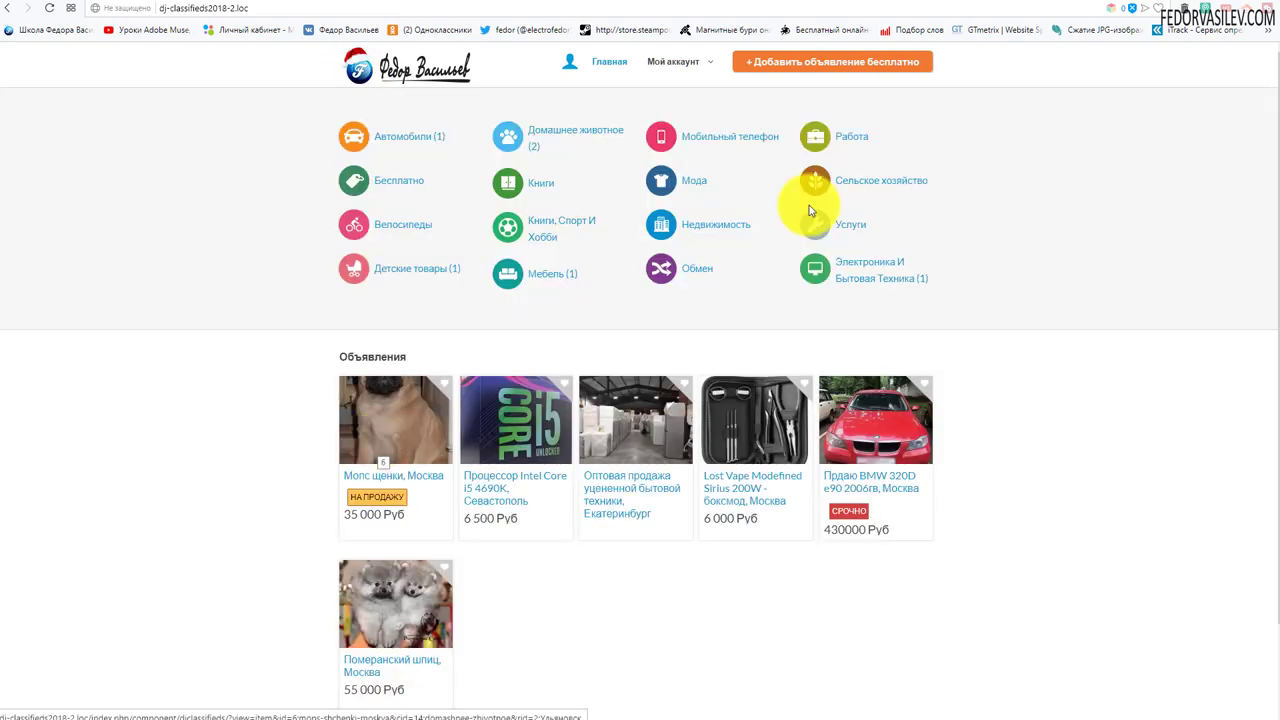
Switch to the "Мопс щенки, Москва" ad in Joomla administration, check its "Местоположение" map and close it without changes.
{"action": "left_click", "coordinate": [1040, 3]}
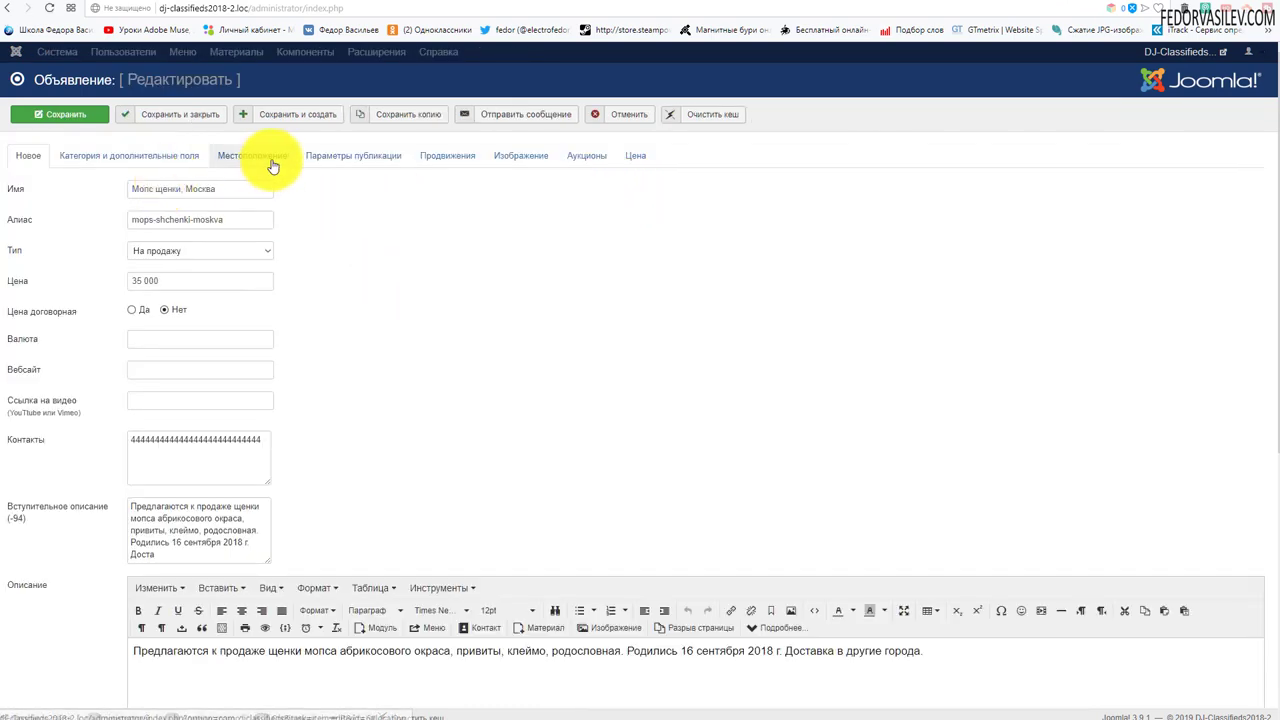
{"action": "left_click", "coordinate": [270, 160]}
{"action": "scroll", "coordinate": [557, 243], "scroll_direction": "down", "scroll_amount": 1}
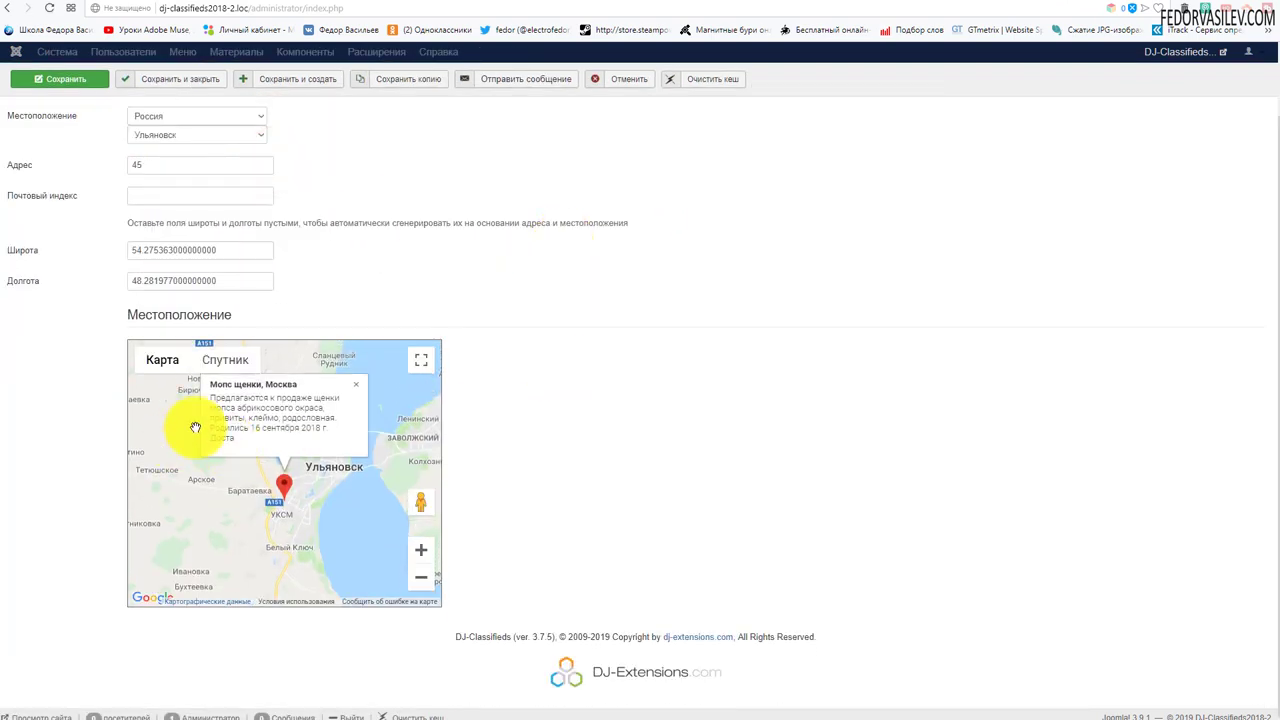
{"action": "scroll", "coordinate": [400, 280], "scroll_direction": "up", "scroll_amount": 1}
{"action": "left_click", "coordinate": [617, 114]}
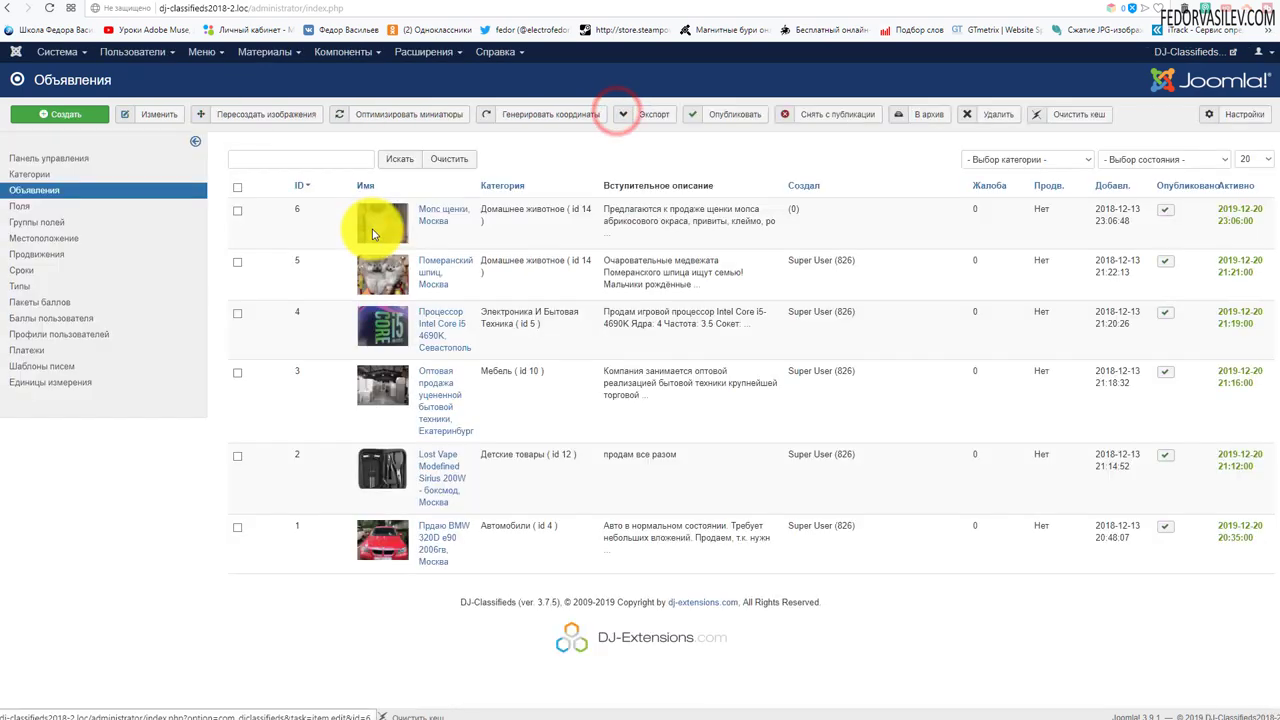
Set the location of the "Процессор Intel Core i5 4690K, Севастополь" ad to Россия, Ульяновск and save it.
{"action": "left_click", "coordinate": [371, 319]}
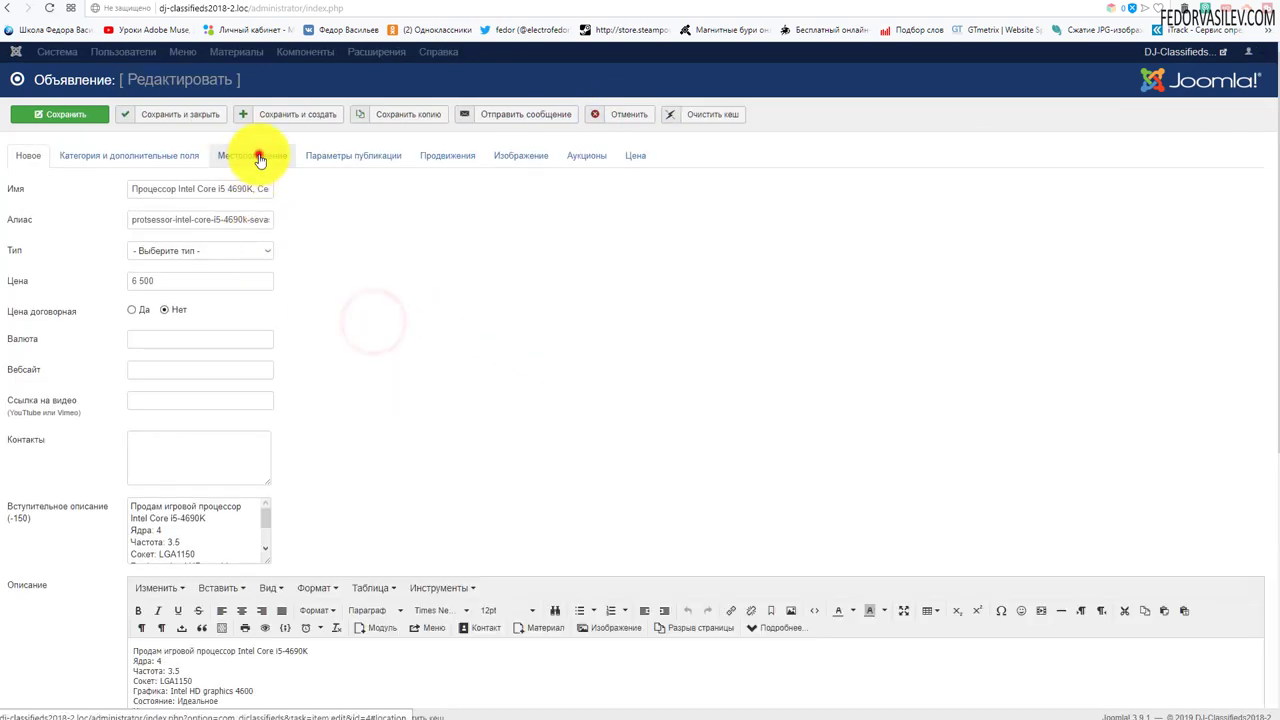
{"action": "left_click", "coordinate": [259, 160]}
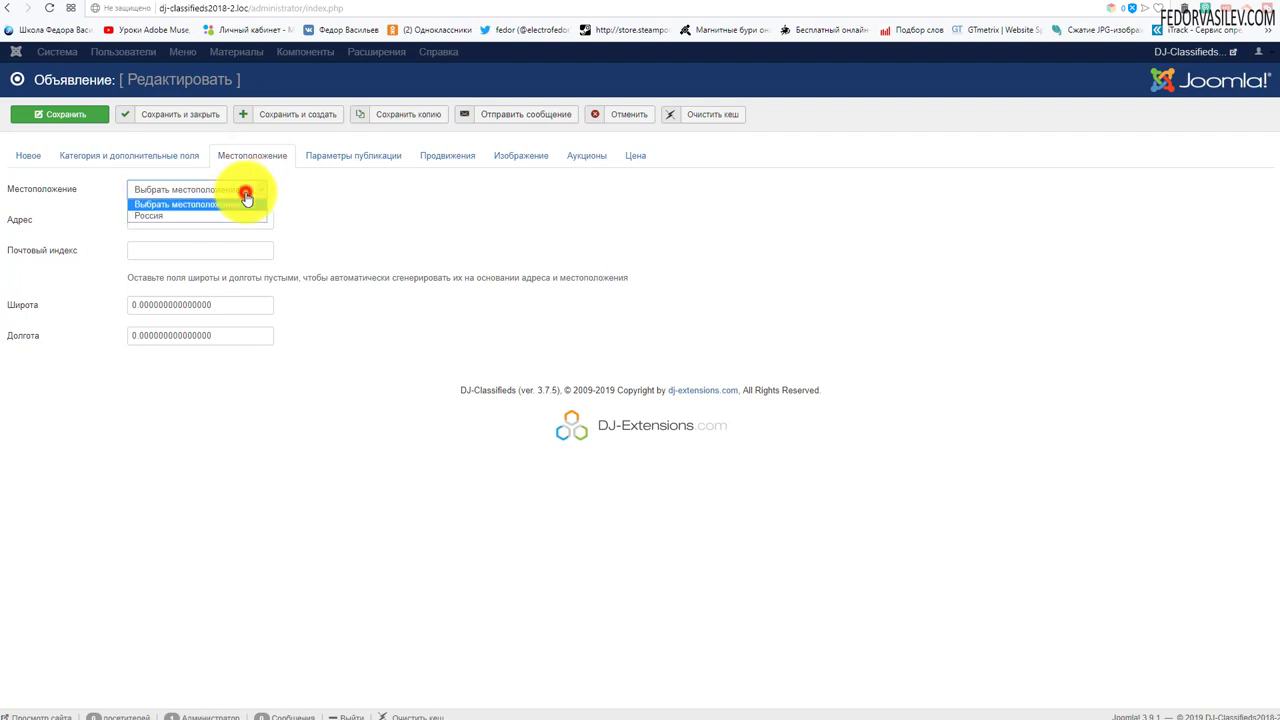
{"action": "left_click", "coordinate": [243, 213]}
{"action": "left_click", "coordinate": [171, 208]}
{"action": "left_click", "coordinate": [164, 230]}
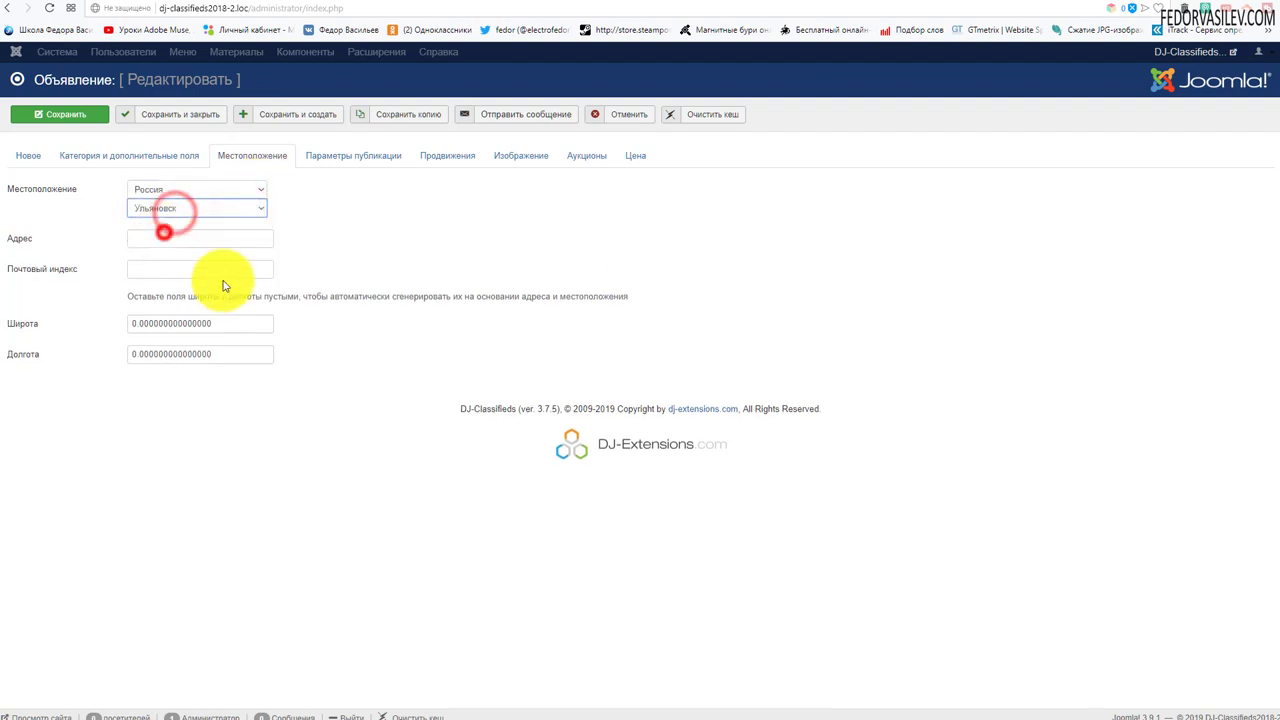
{"action": "left_click", "coordinate": [93, 116]}
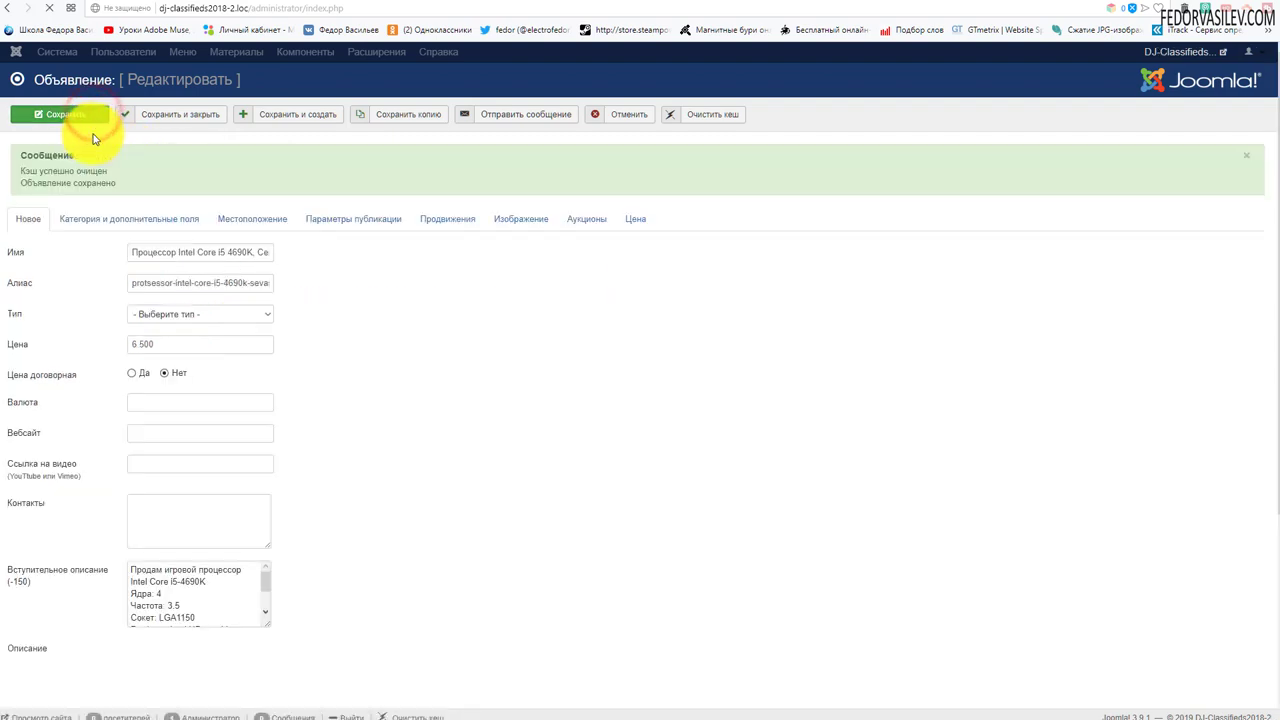
Check the coordinates and map marker in the saved processor ad's "Местоположение" settings.
{"action": "left_click", "coordinate": [305, 222]}
{"action": "left_click", "coordinate": [252, 218]}
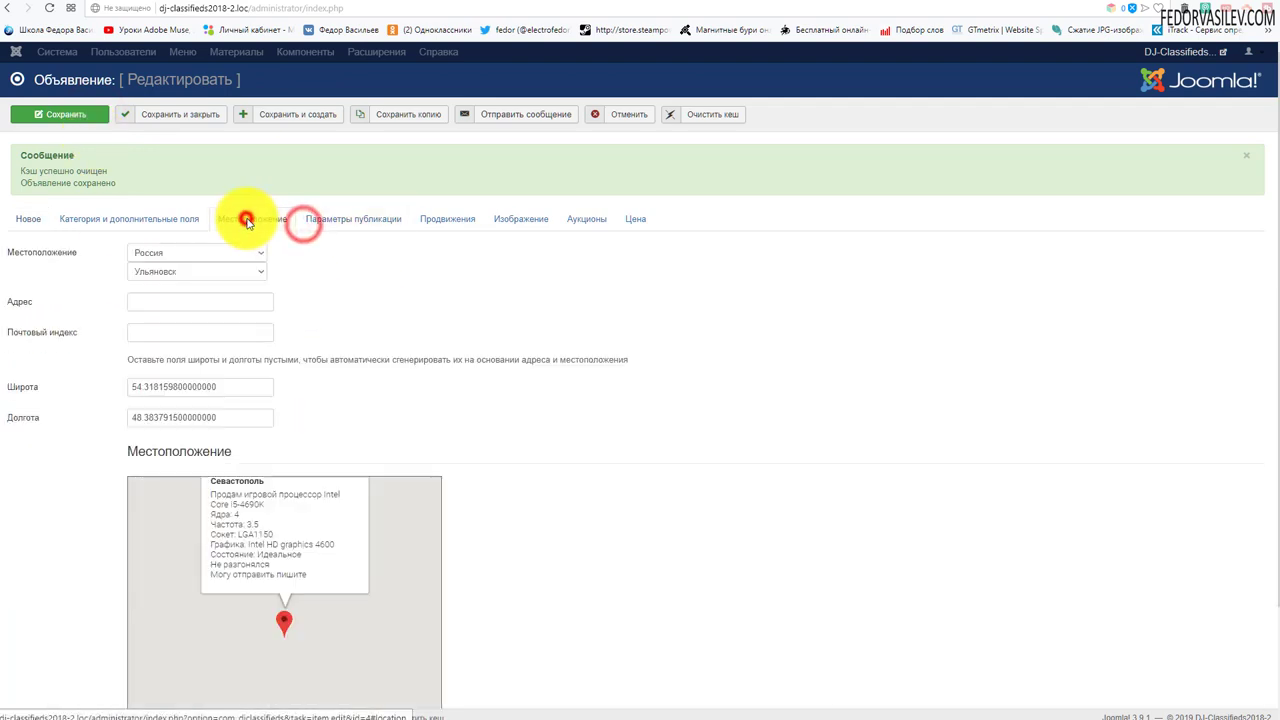
{"action": "scroll", "coordinate": [300, 240], "scroll_direction": "down", "scroll_amount": 3}
{"action": "left_click", "coordinate": [283, 450]}
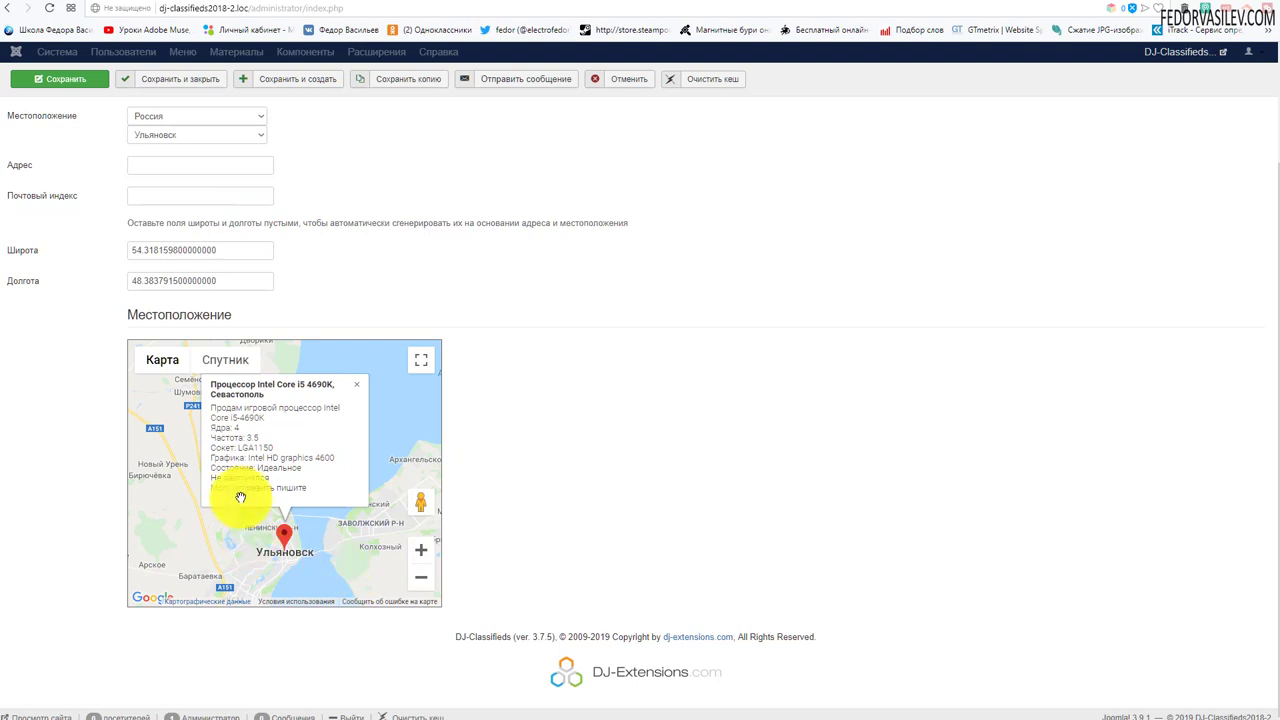
{"action": "scroll", "coordinate": [378, 320], "scroll_direction": "up", "scroll_amount": 1}
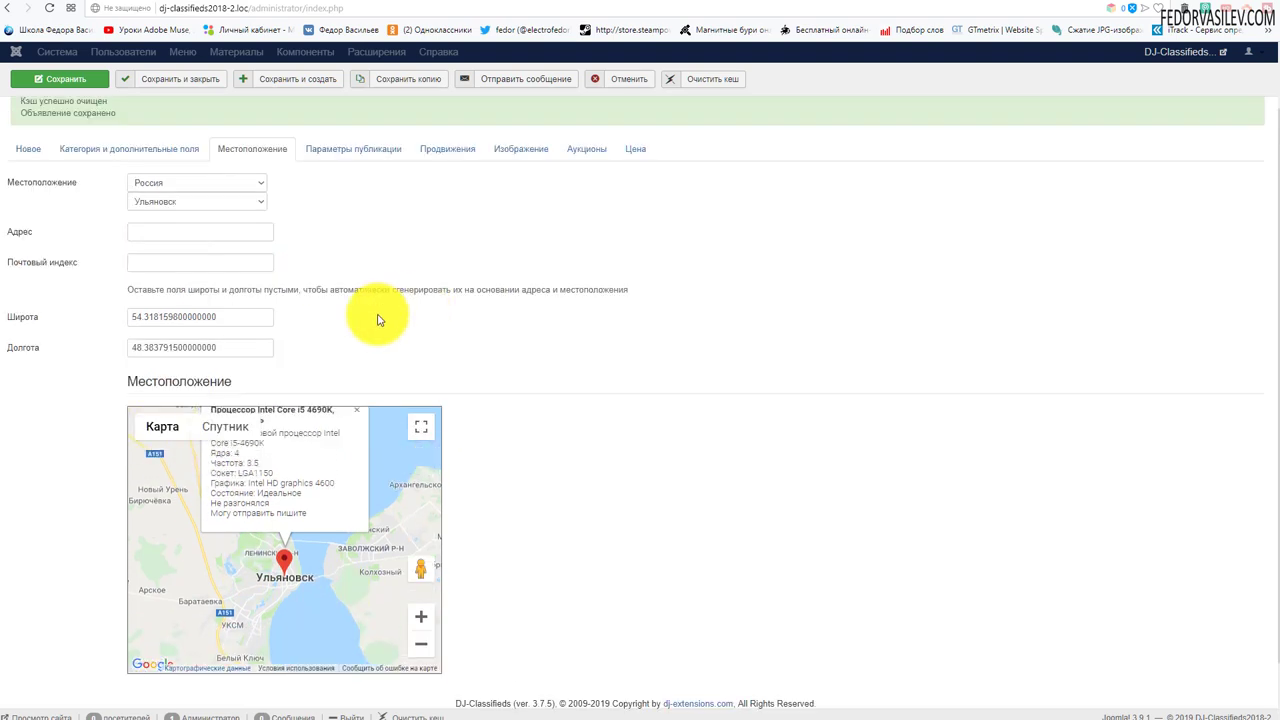
Enter the street address and postcode in the processor ad's location settings and save the ad.
{"action": "left_click", "coordinate": [175, 233]}
{"action": "left_click", "coordinate": [205, 249]}
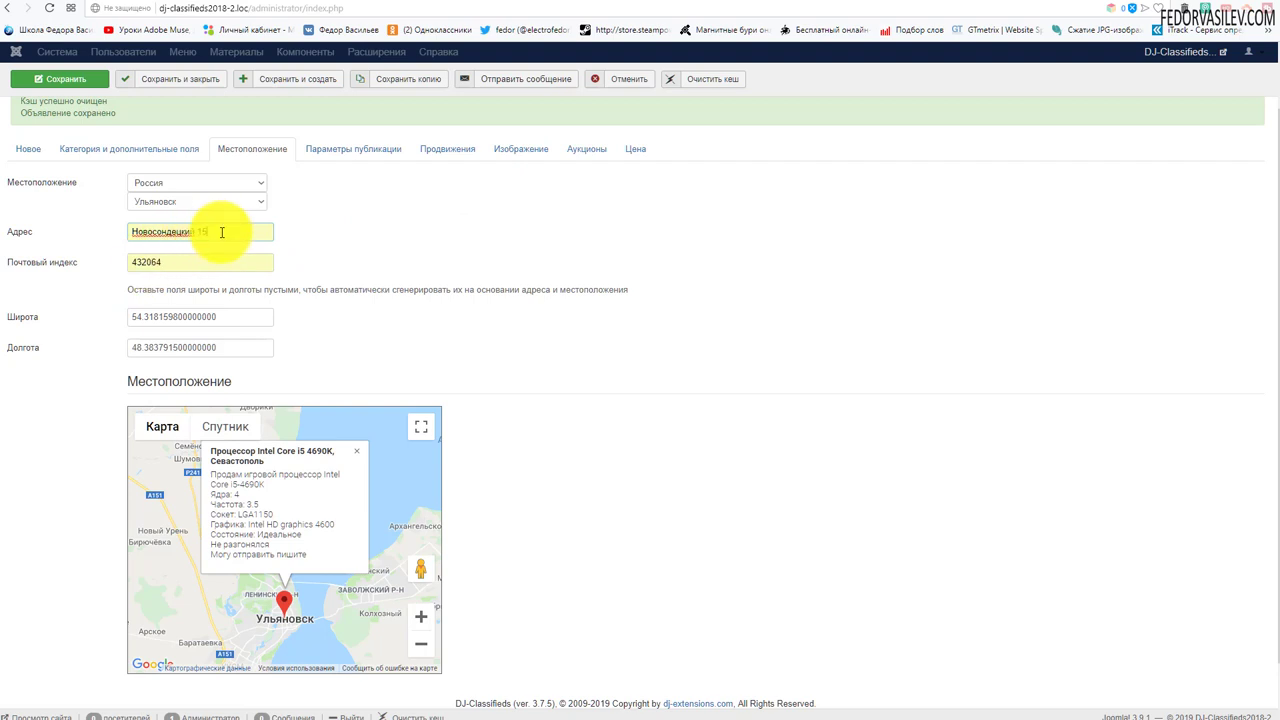
{"action": "key", "text": "BackSpace"}
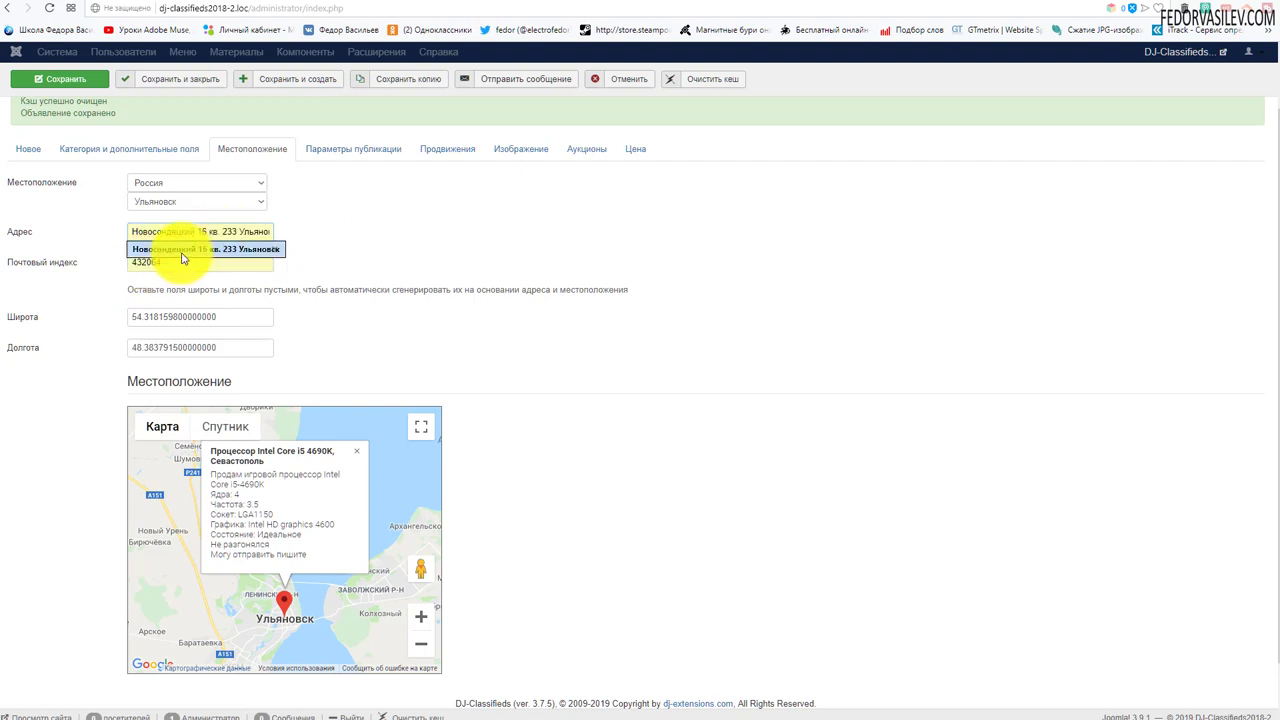
{"action": "left_click", "coordinate": [201, 250]}
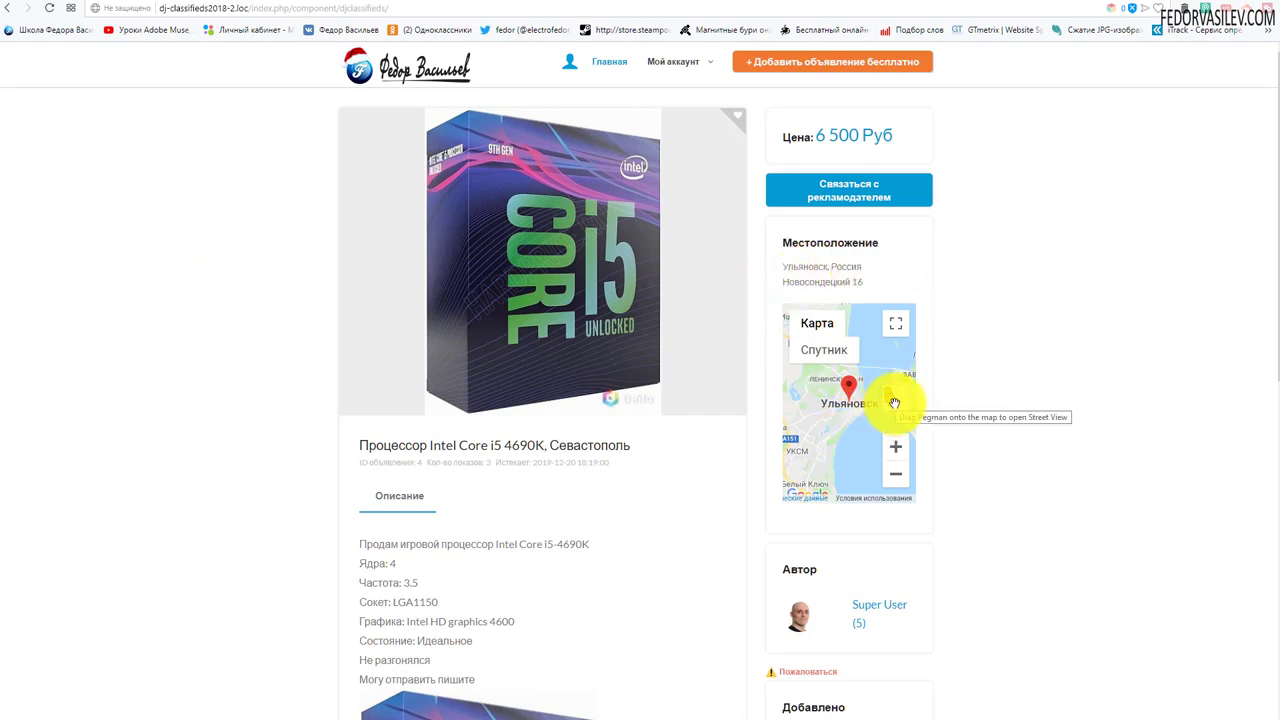
Open Street View on the processor ad page's "Местоположение" map and look around in it.
{"action": "left_click_drag", "start_coordinate": [894, 403], "coordinate": [822, 358]}
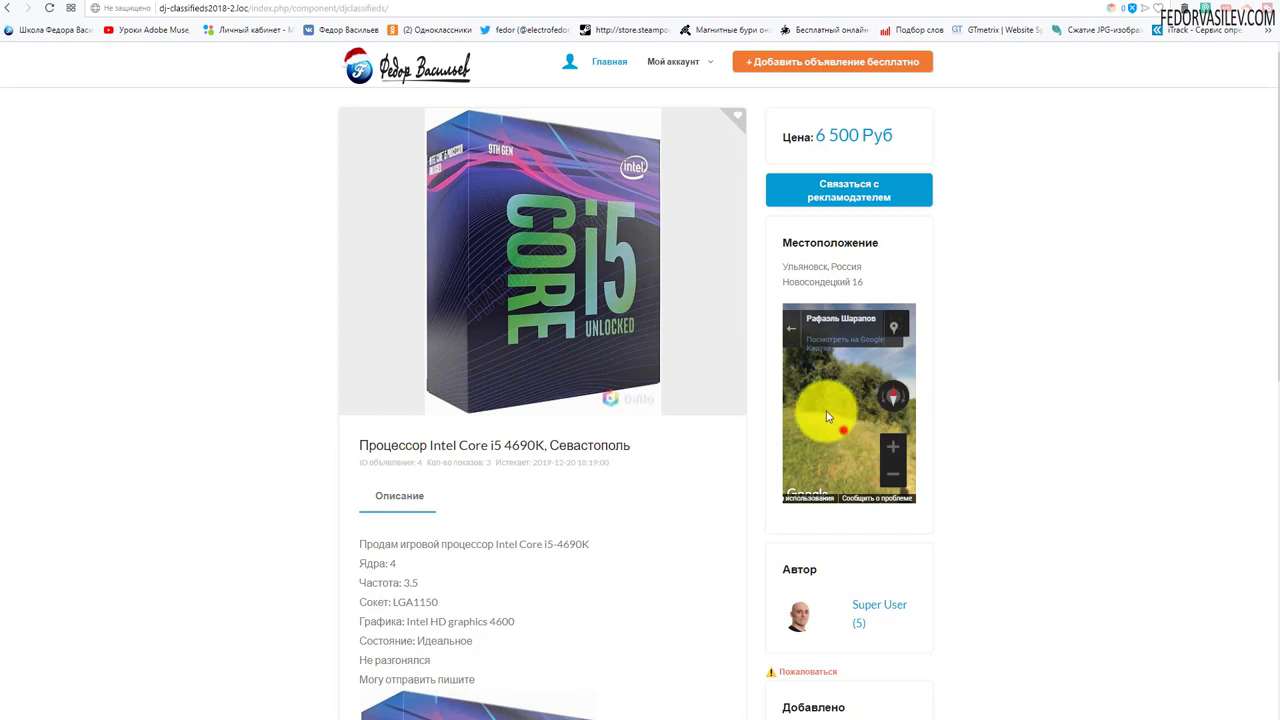
{"action": "left_click", "coordinate": [846, 430]}
{"action": "left_click", "coordinate": [895, 443]}
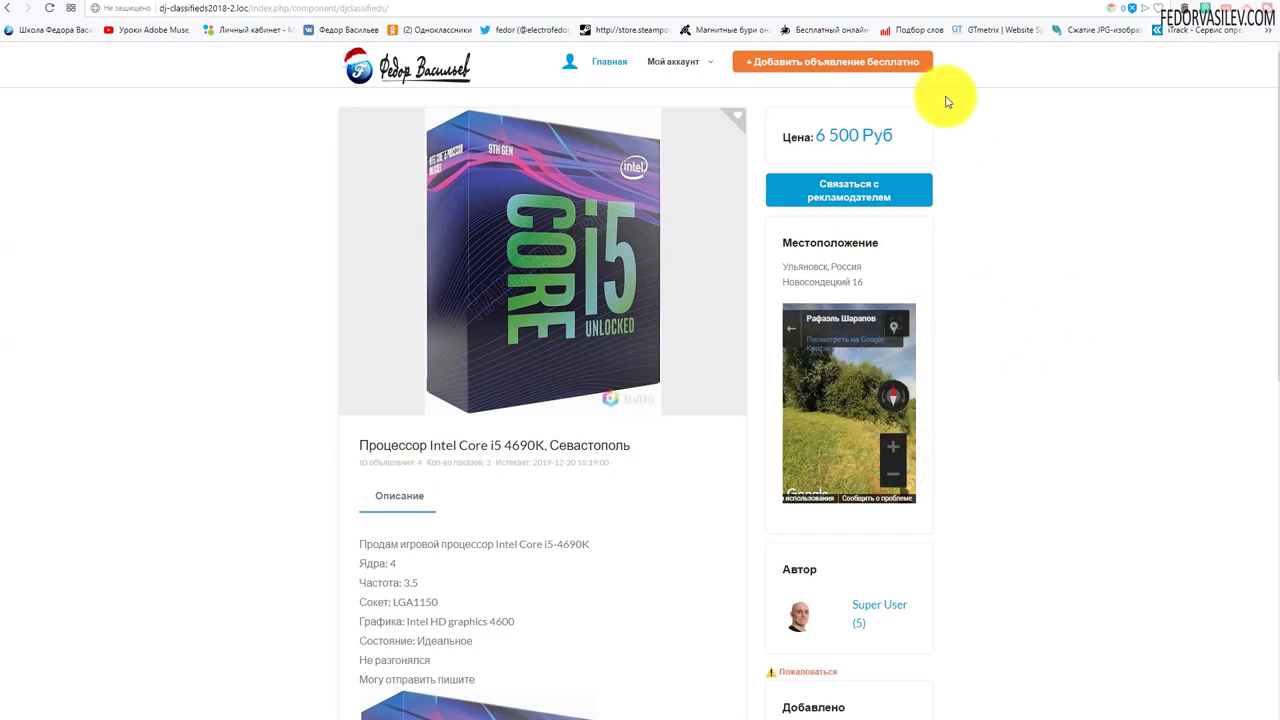
Close the processor ad in Joomla administration and open "Настройки карты и Местоположений" in the global DJ-Classifieds settings.
{"action": "left_click", "coordinate": [1045, 6]}
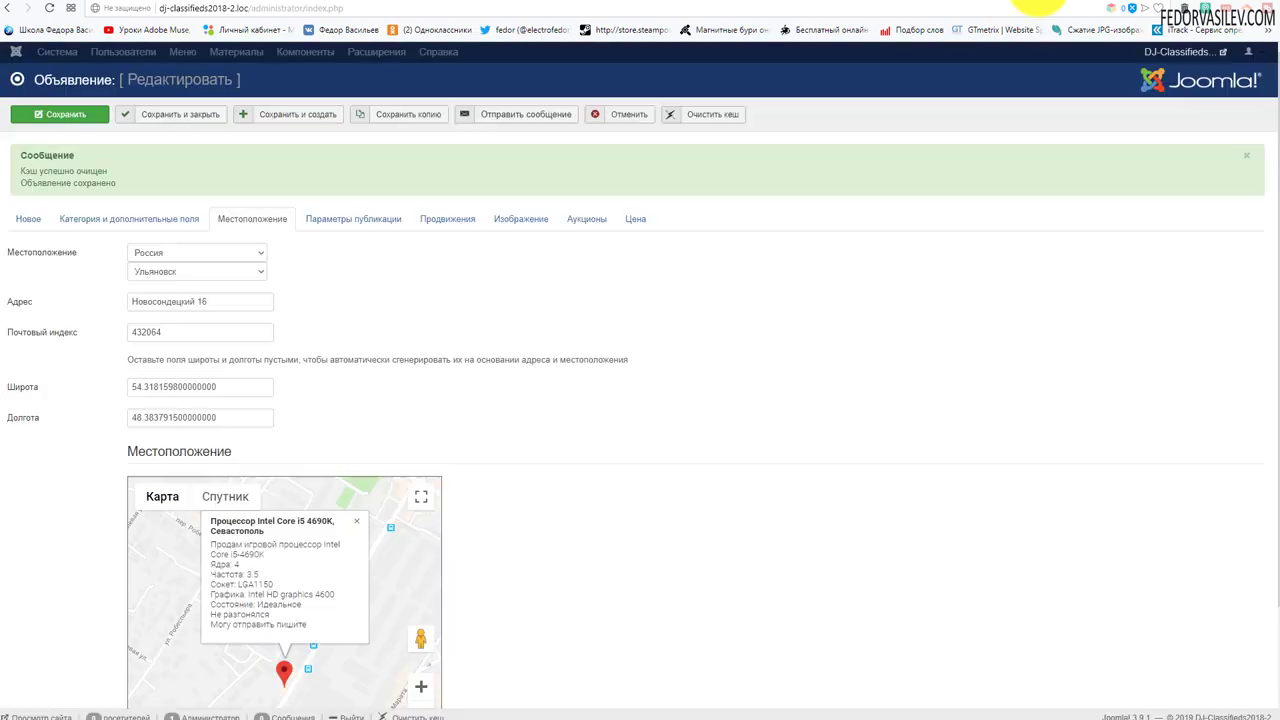
{"action": "left_click", "coordinate": [606, 116]}
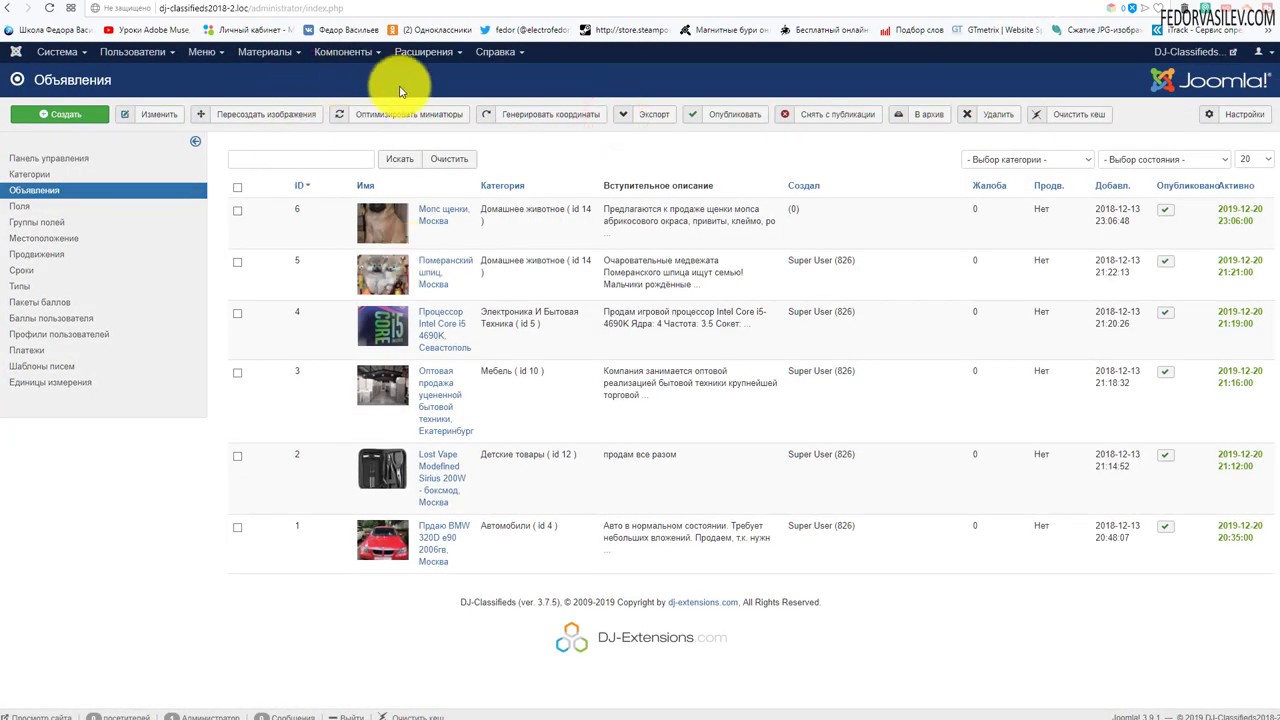
{"action": "left_click", "coordinate": [343, 73]}
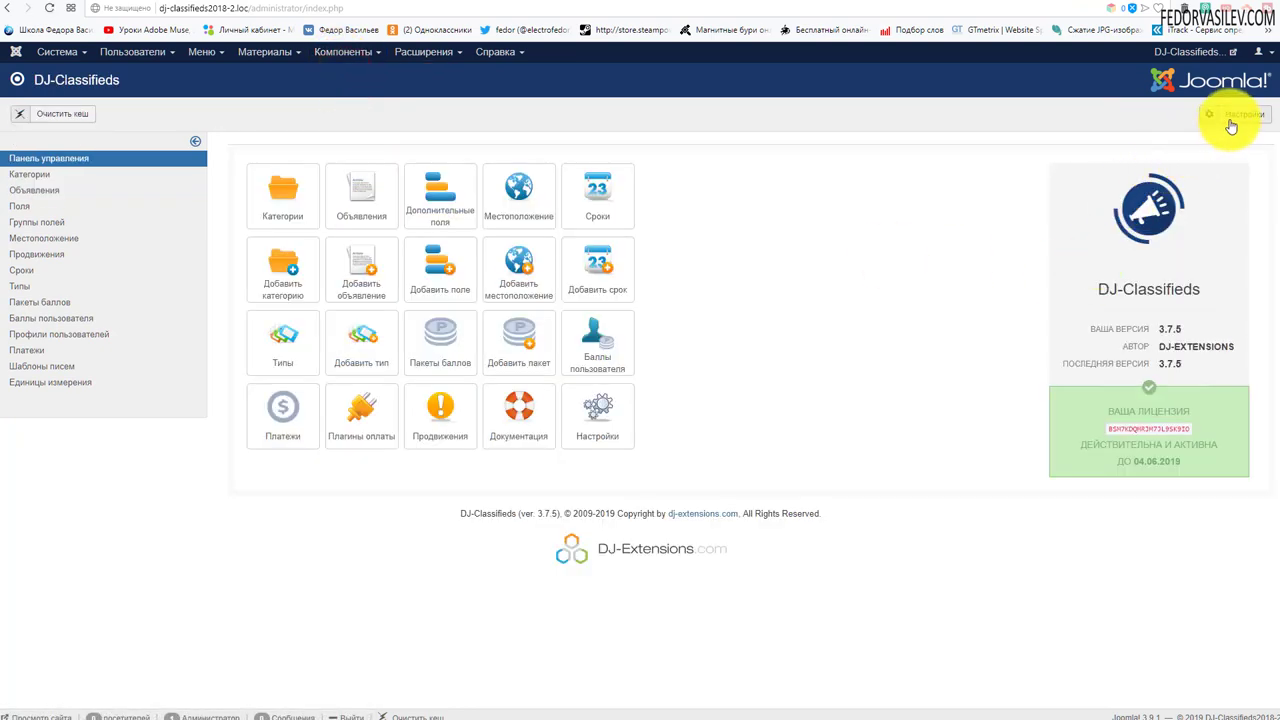
{"action": "left_click", "coordinate": [600, 405]}
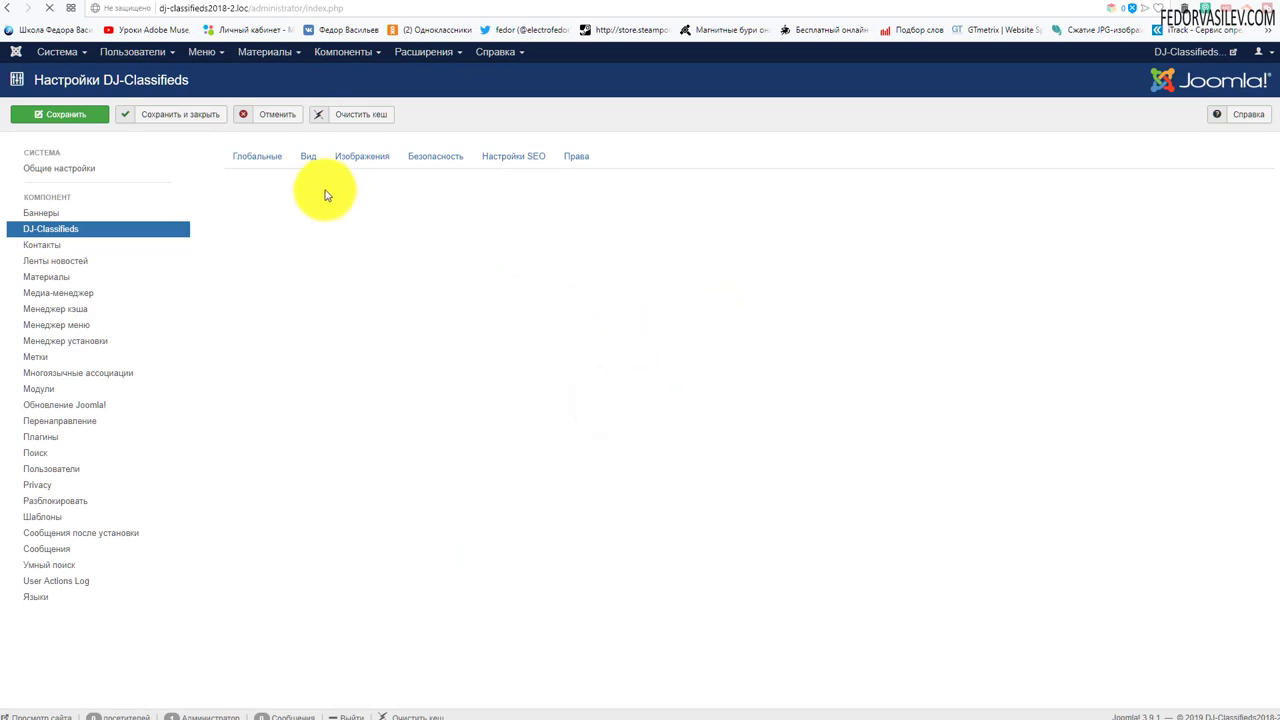
{"action": "left_click", "coordinate": [271, 152]}
{"action": "scroll", "coordinate": [705, 335], "scroll_direction": "down", "scroll_amount": 5}
{"action": "scroll", "coordinate": [705, 335], "scroll_direction": "down", "scroll_amount": 15}
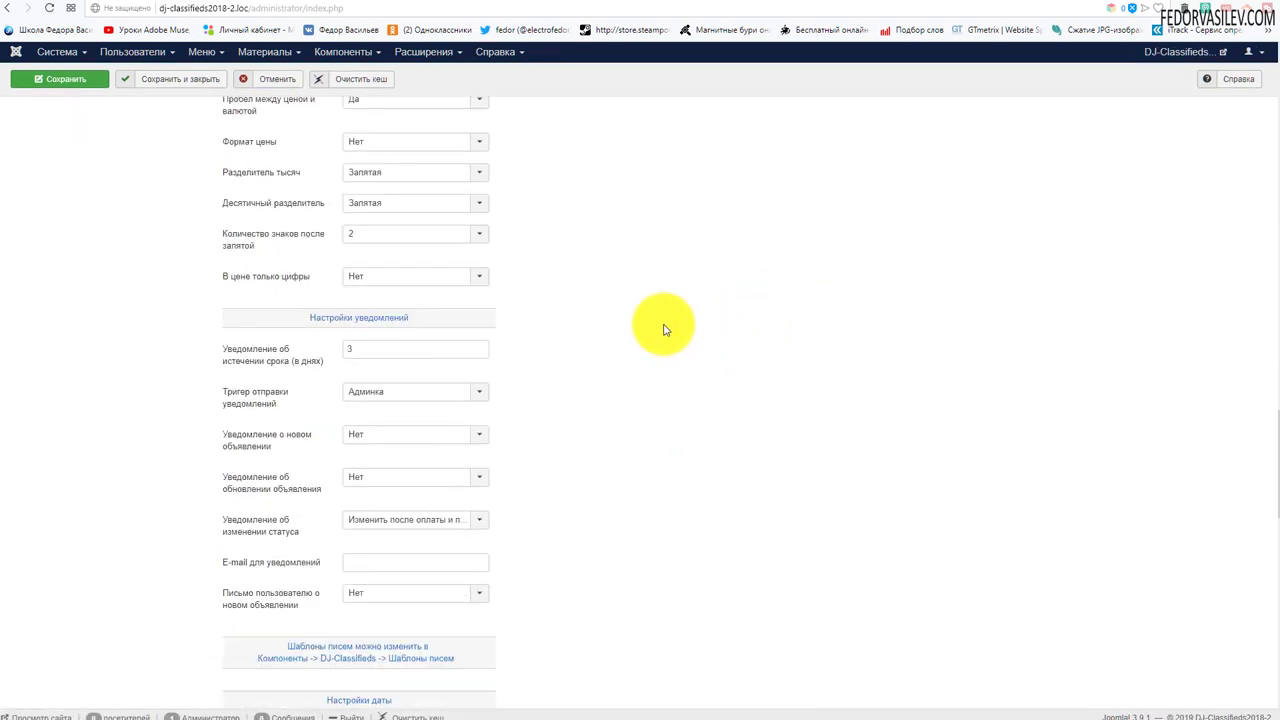
{"action": "scroll", "coordinate": [665, 330], "scroll_direction": "down", "scroll_amount": 10}
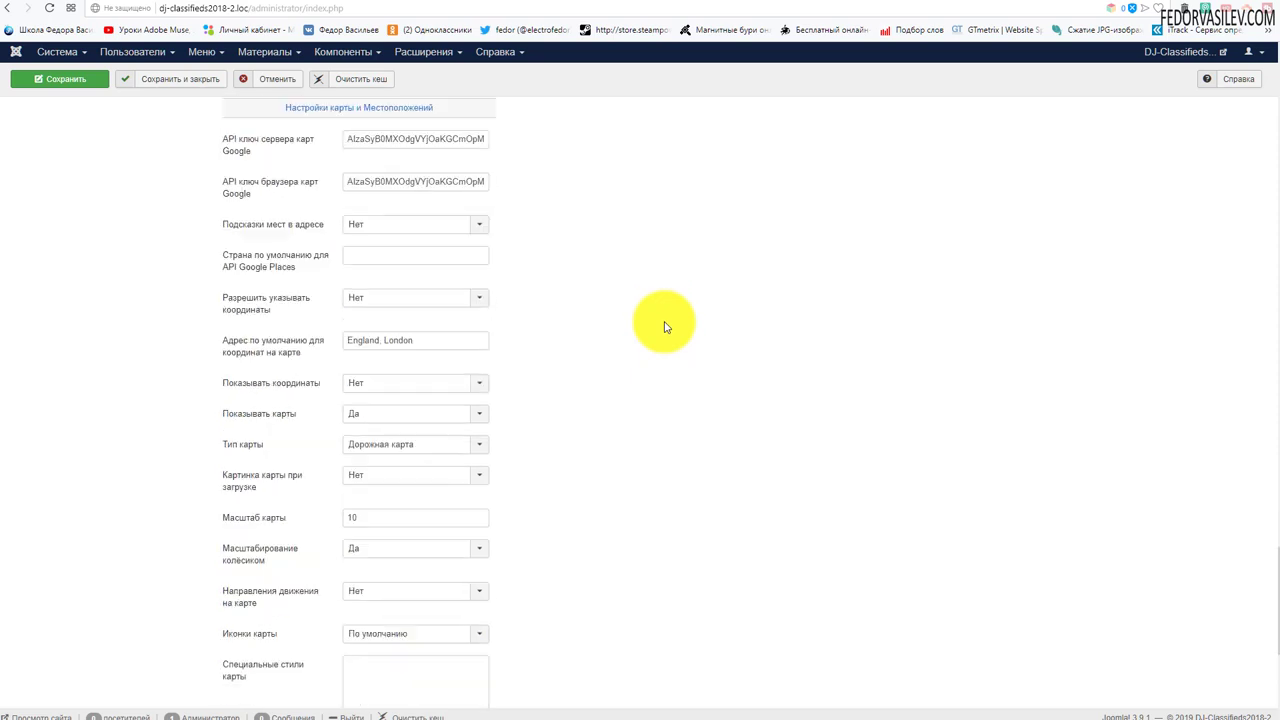
Set "Подсказки мест в адресе" to "Да" and "Страна по умолчанию для API Google Places" to "ru".
{"action": "mouse_move", "coordinate": [249, 232]}
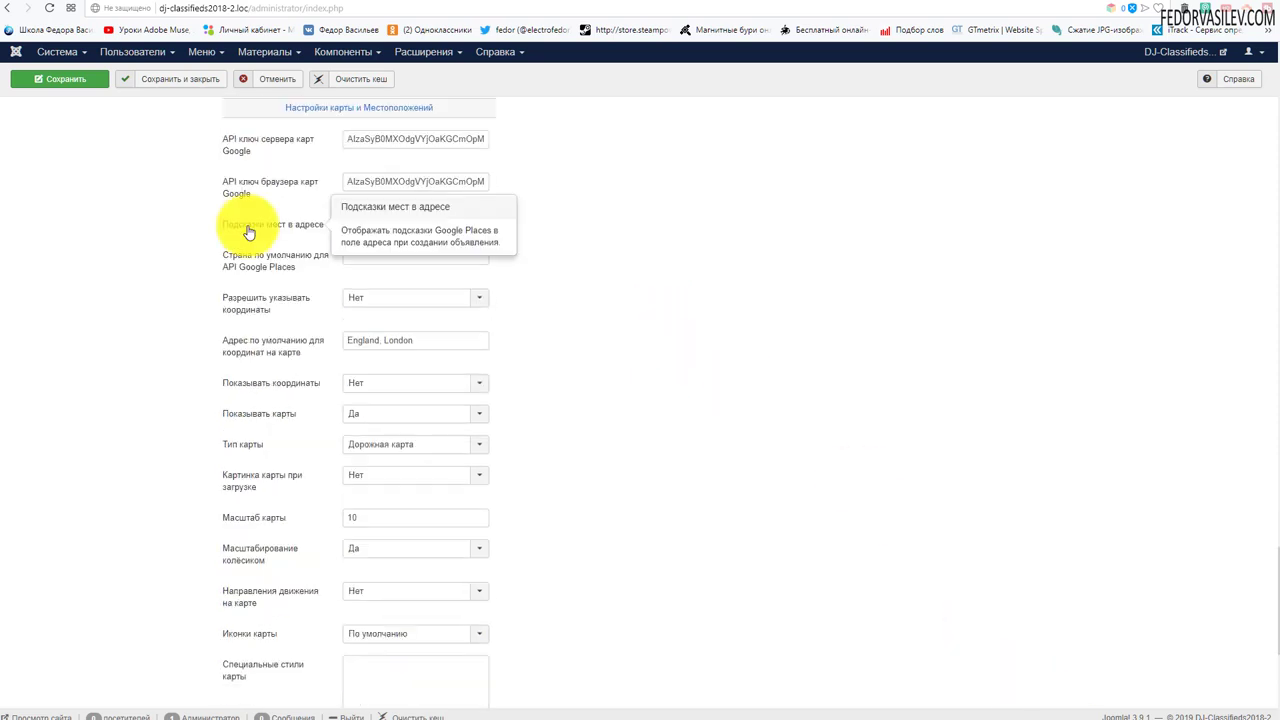
{"action": "left_click", "coordinate": [358, 223]}
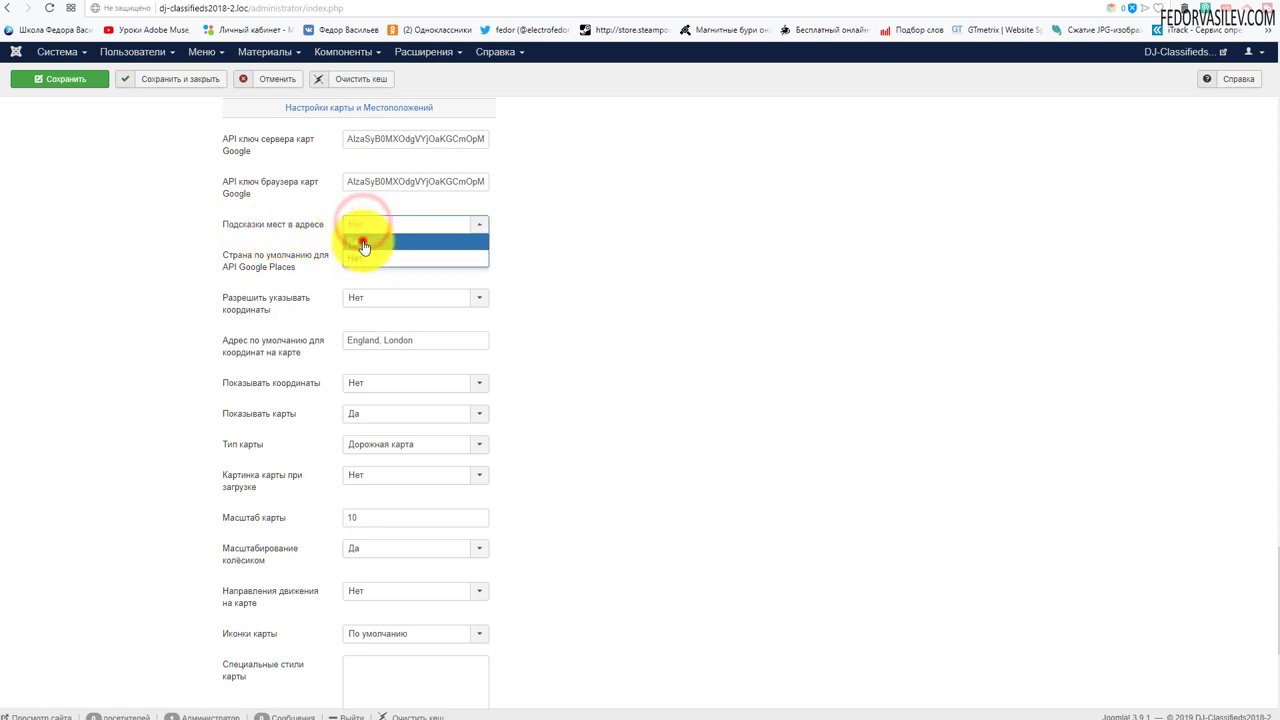
{"action": "left_click", "coordinate": [363, 244]}
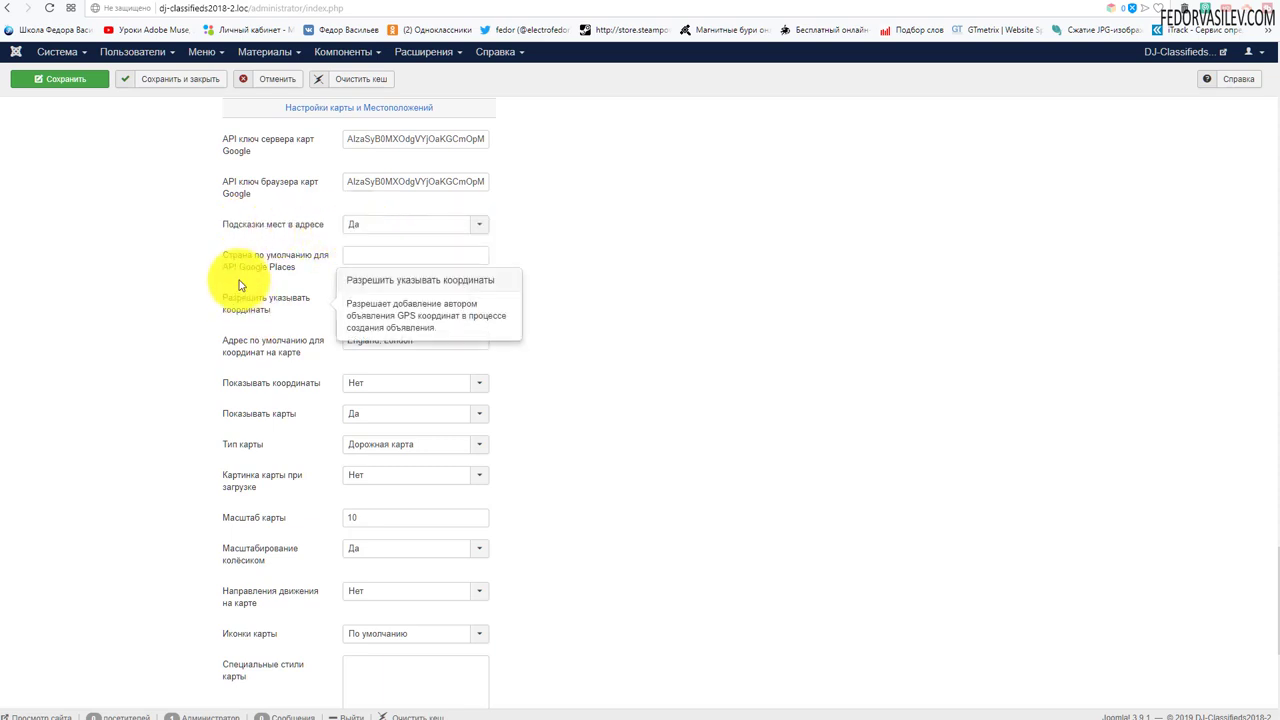
{"action": "mouse_move", "coordinate": [244, 268]}
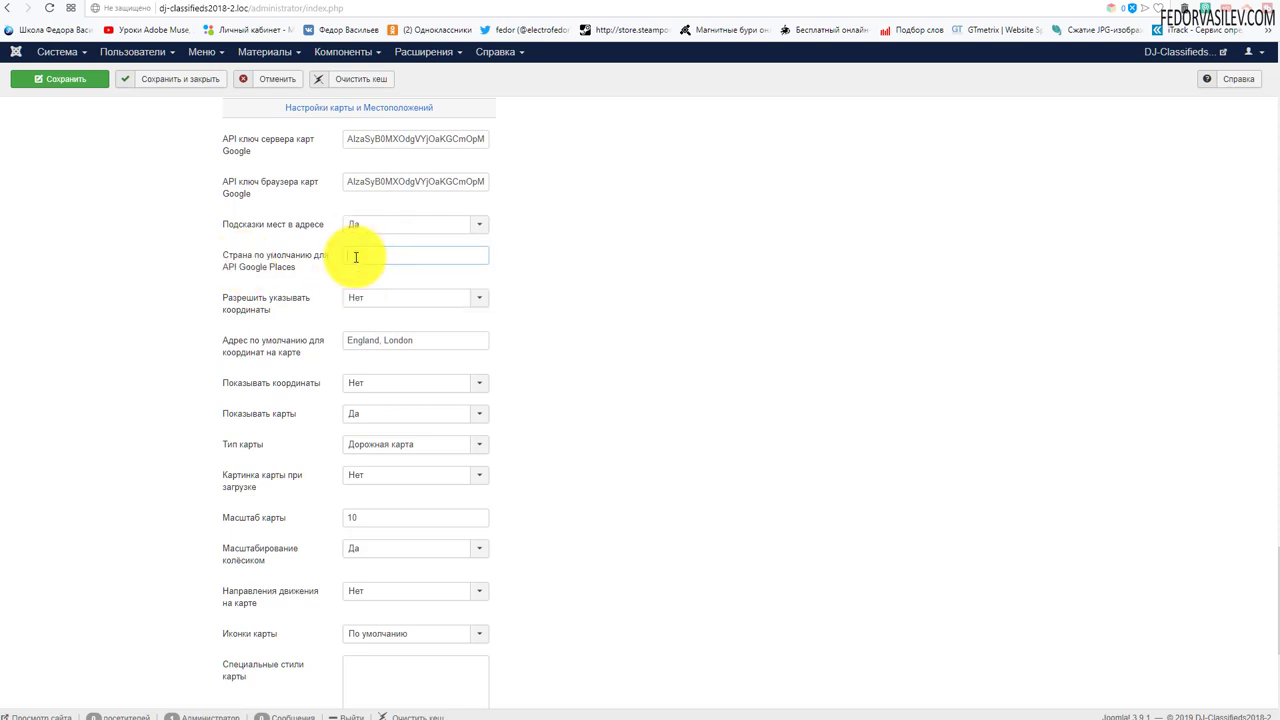
{"action": "type", "text": "ru"}
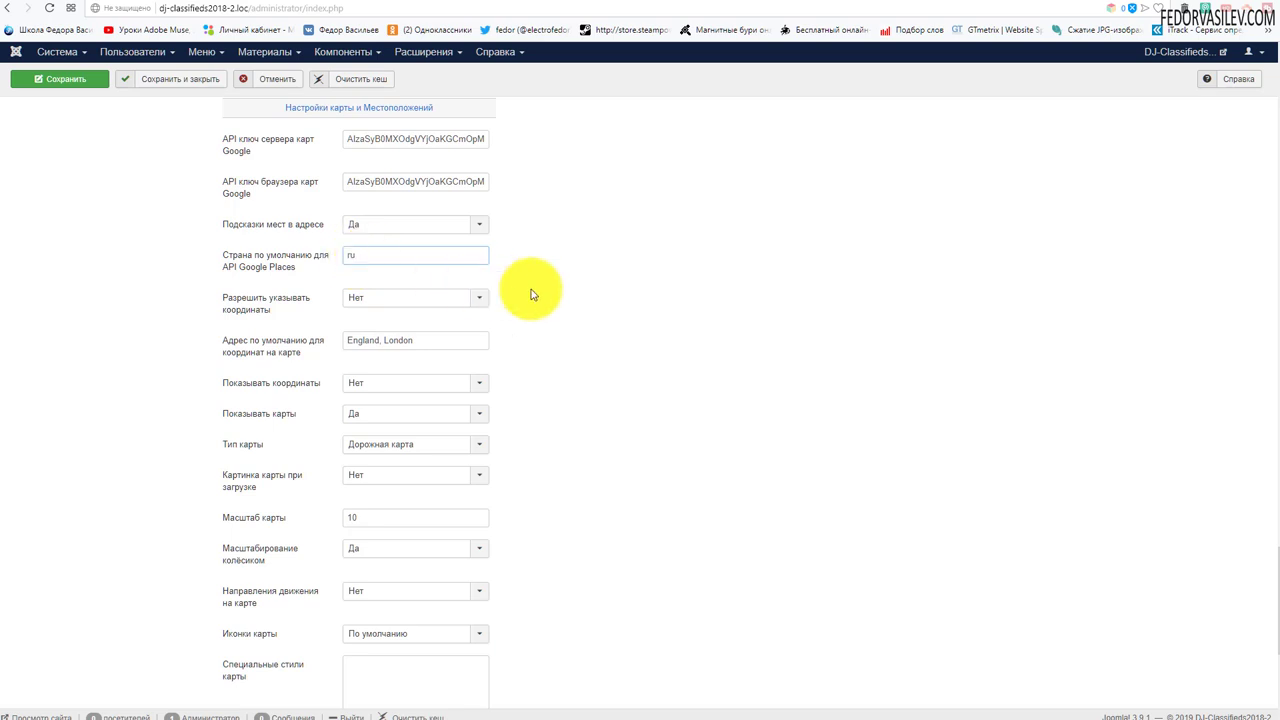
Set "Разрешить указывать координаты" to the "Да" option that allows entering values or choosing on the map.
{"action": "scroll", "coordinate": [531, 295], "scroll_direction": "up", "scroll_amount": 1}
{"action": "mouse_move", "coordinate": [262, 362]}
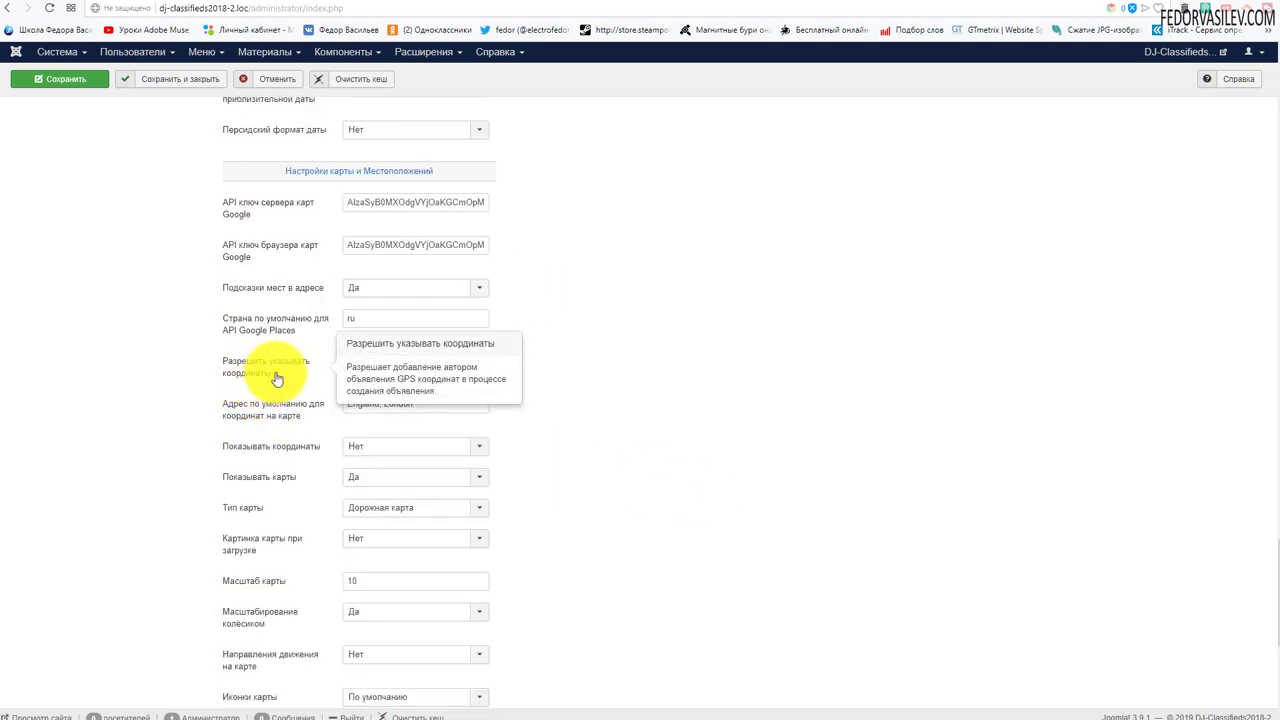
{"action": "left_click", "coordinate": [368, 362]}
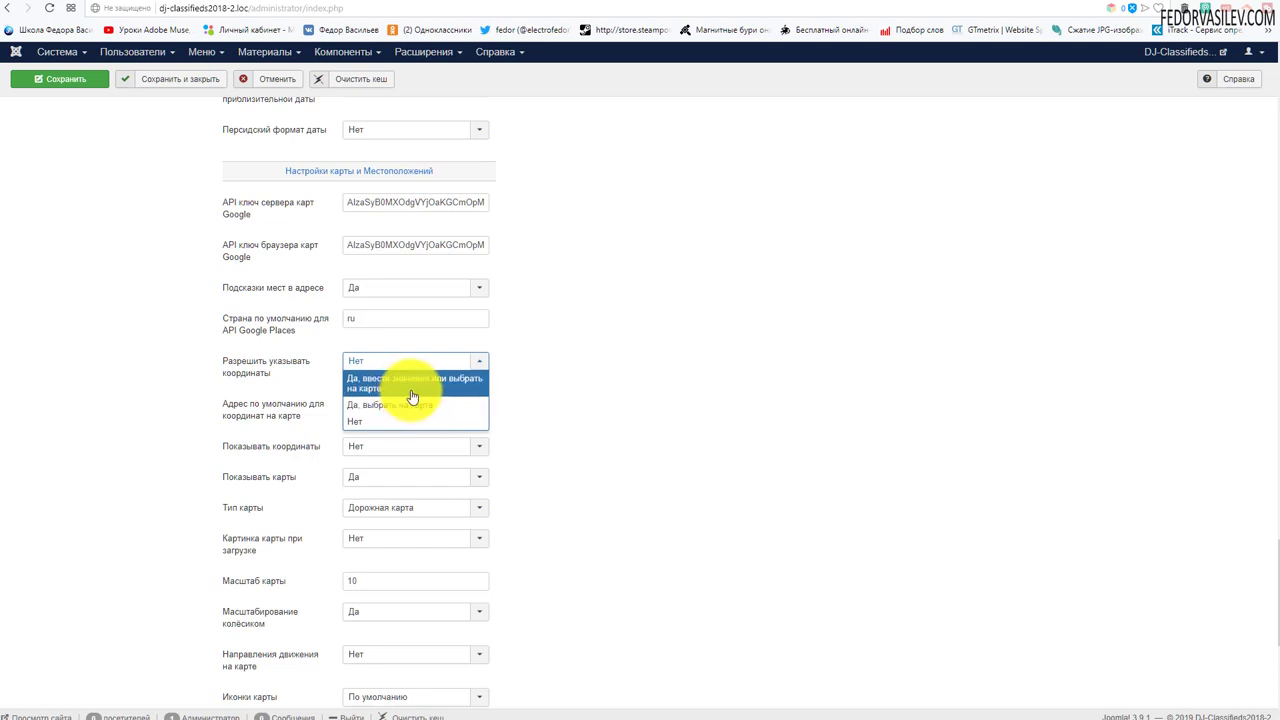
{"action": "left_click", "coordinate": [410, 388]}
Set "Адрес по умолчанию для координат на карте" to "Россия".
{"action": "scroll", "coordinate": [634, 395], "scroll_direction": "down", "scroll_amount": 1}
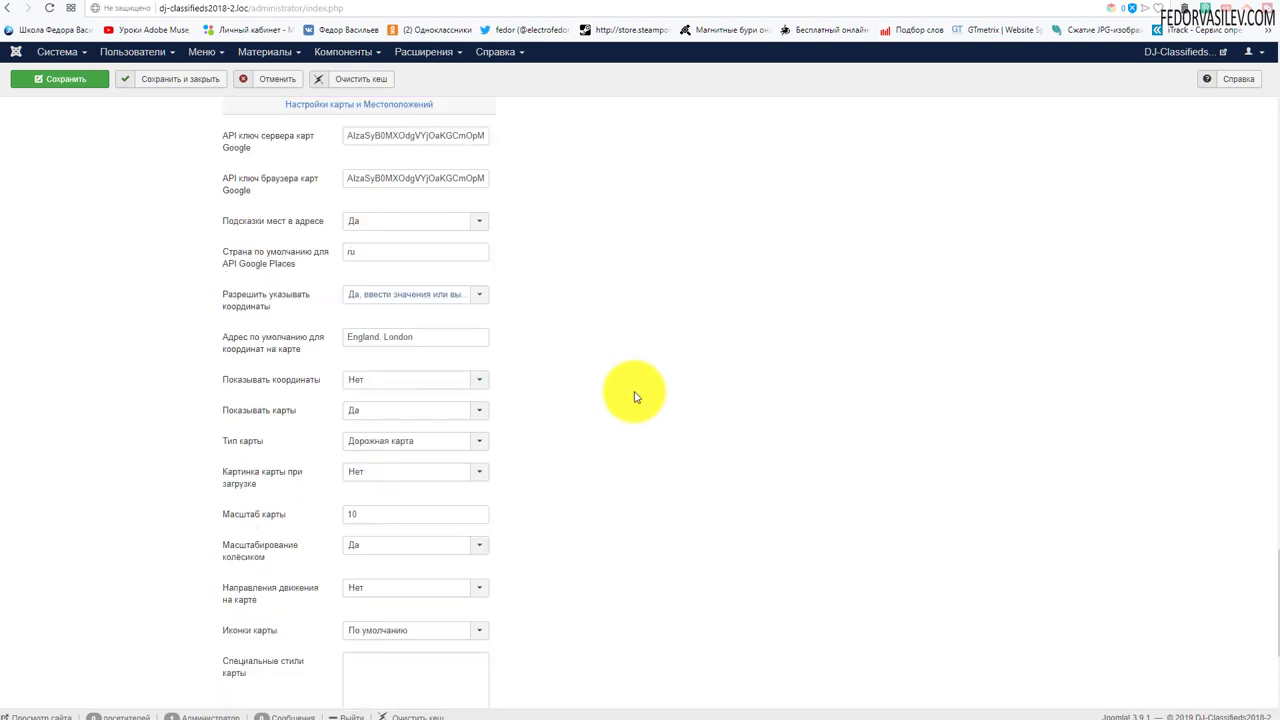
{"action": "mouse_move", "coordinate": [245, 345]}
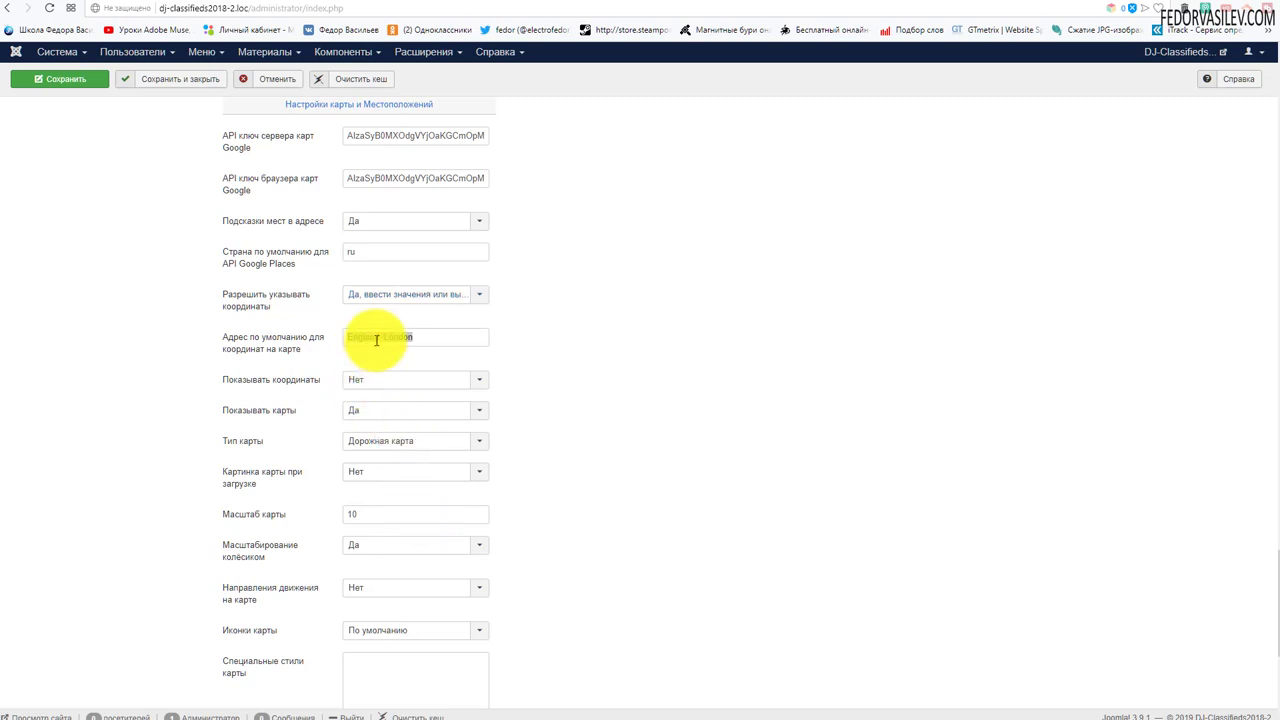
{"action": "left_click", "coordinate": [375, 337]}
{"action": "left_click_drag", "start_coordinate": [431, 338], "coordinate": [348, 337]}
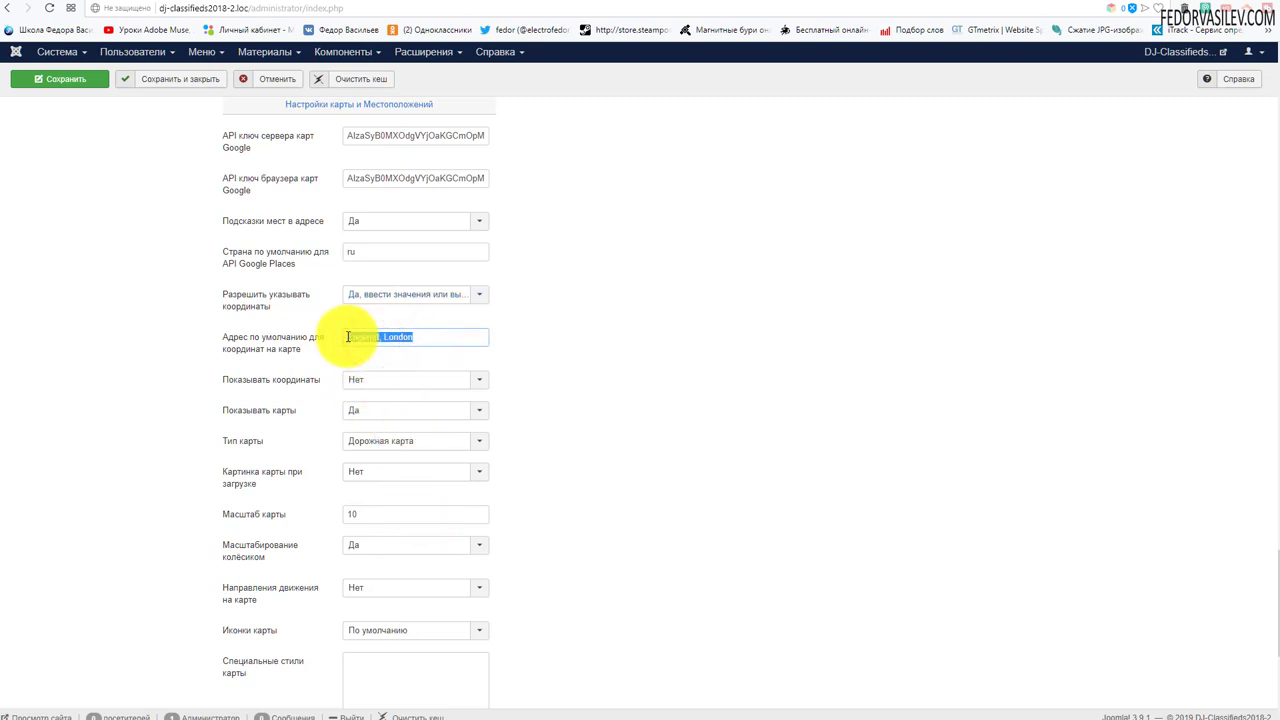
{"action": "type", "text": "Россия"}
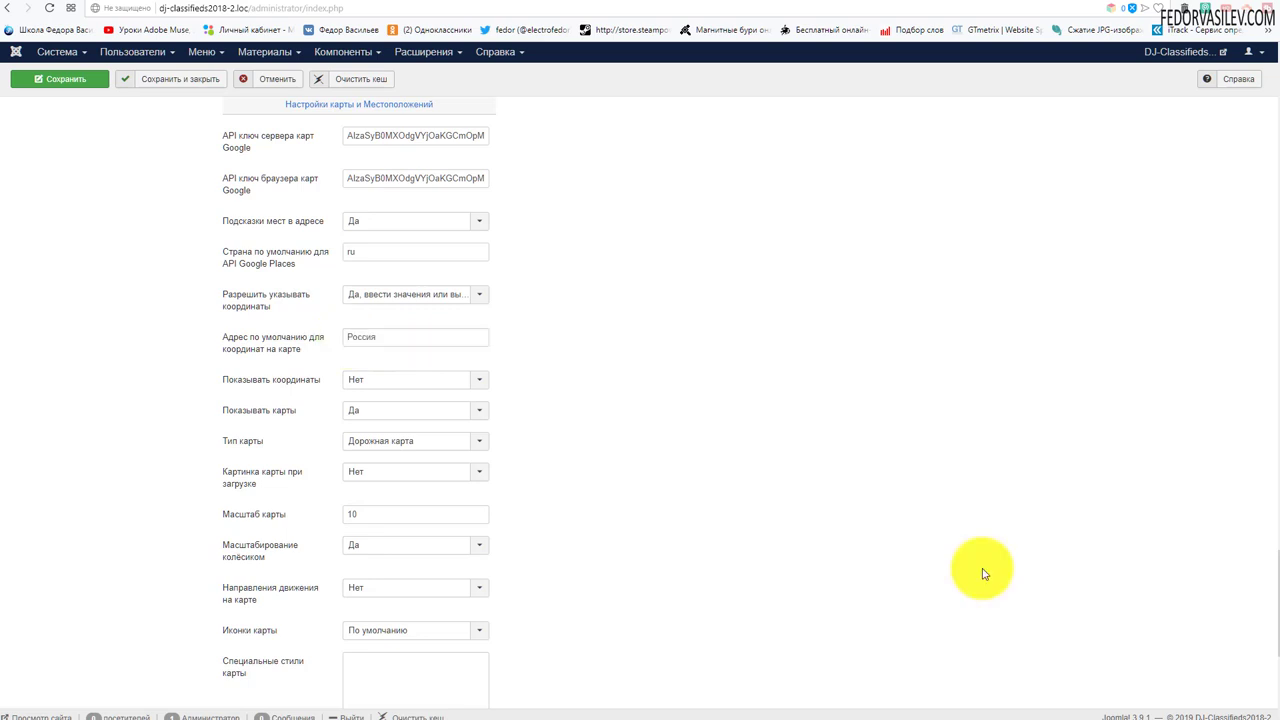
{"action": "left_click_drag", "start_coordinate": [384, 340], "coordinate": [346, 345]}
{"action": "left_click", "coordinate": [383, 343]}
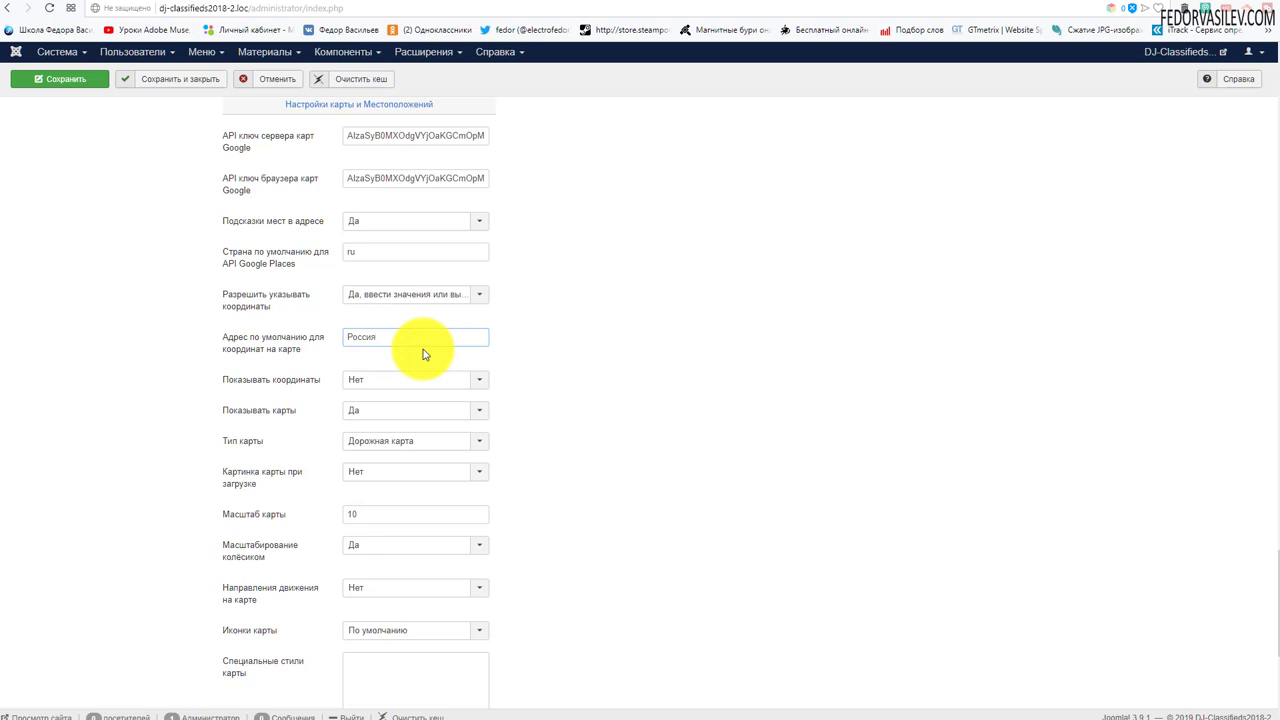
{"action": "left_click", "coordinate": [505, 343]}
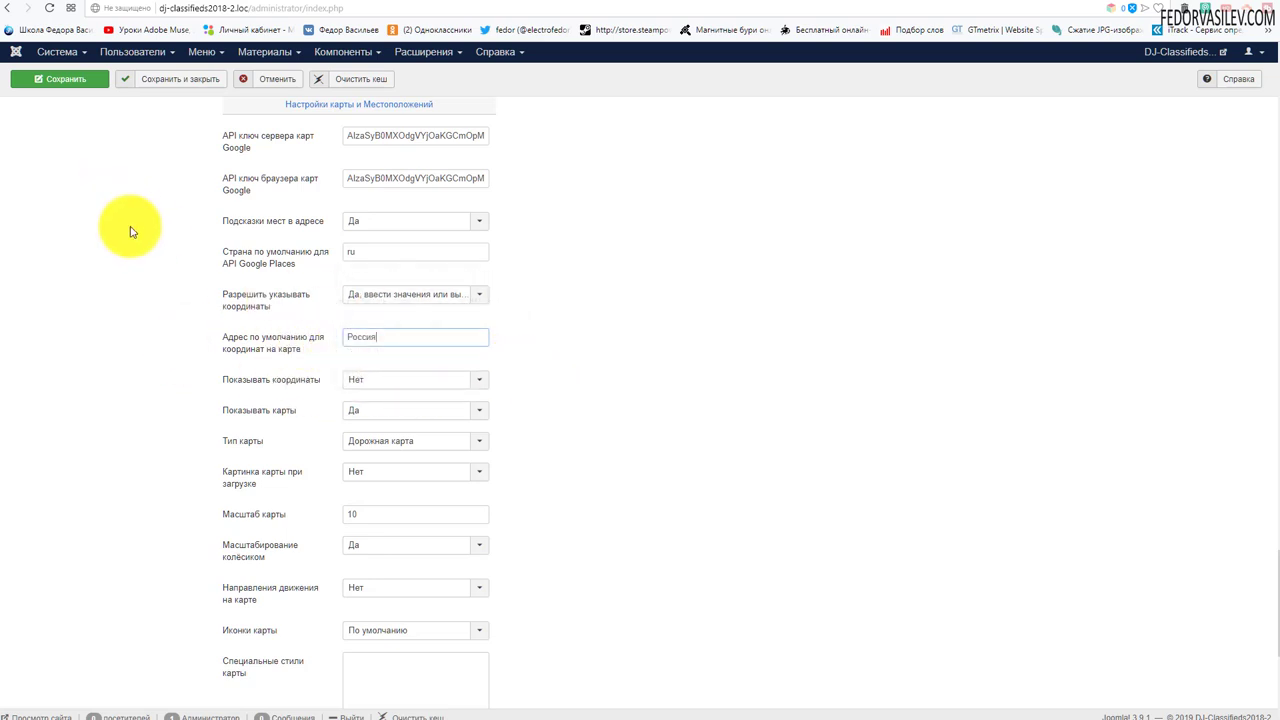
Set "Показывать координаты" to "Да" and look through the "Тип карты" options without changing the map type.
{"action": "mouse_move", "coordinate": [277, 388]}
{"action": "left_click", "coordinate": [374, 380]}
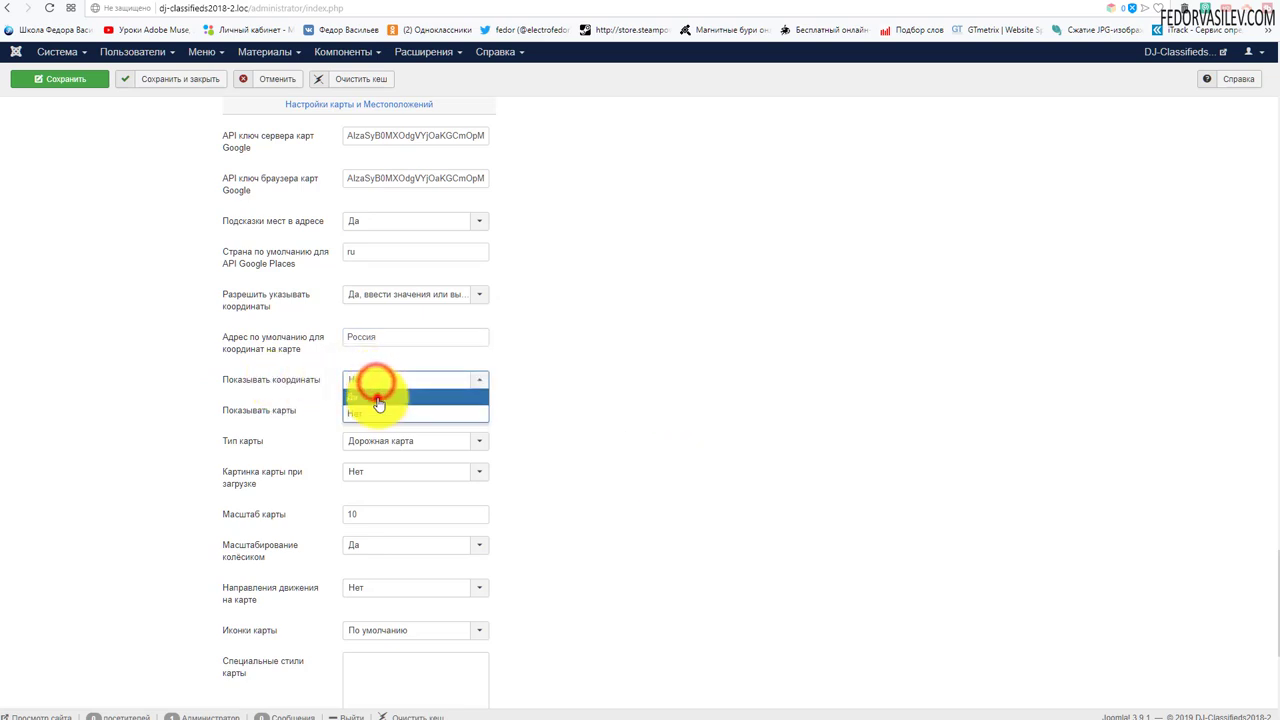
{"action": "left_click", "coordinate": [377, 398]}
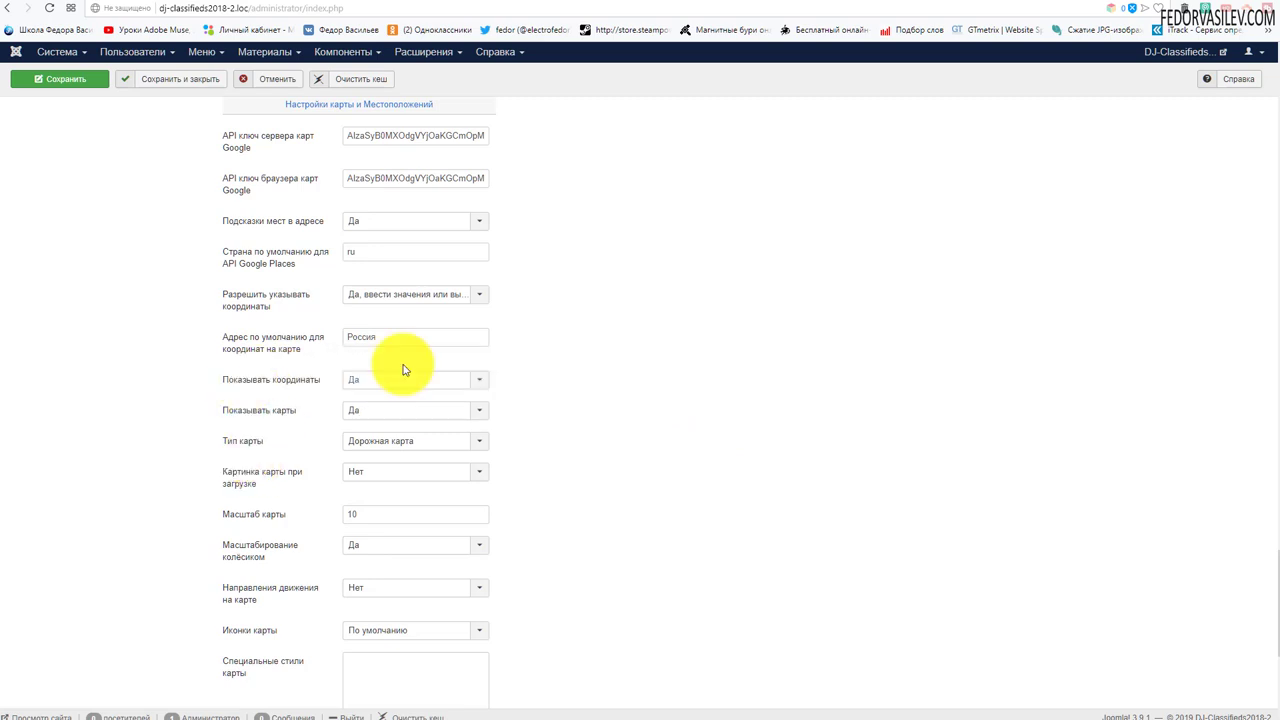
{"action": "scroll", "coordinate": [646, 367], "scroll_direction": "down", "scroll_amount": 1}
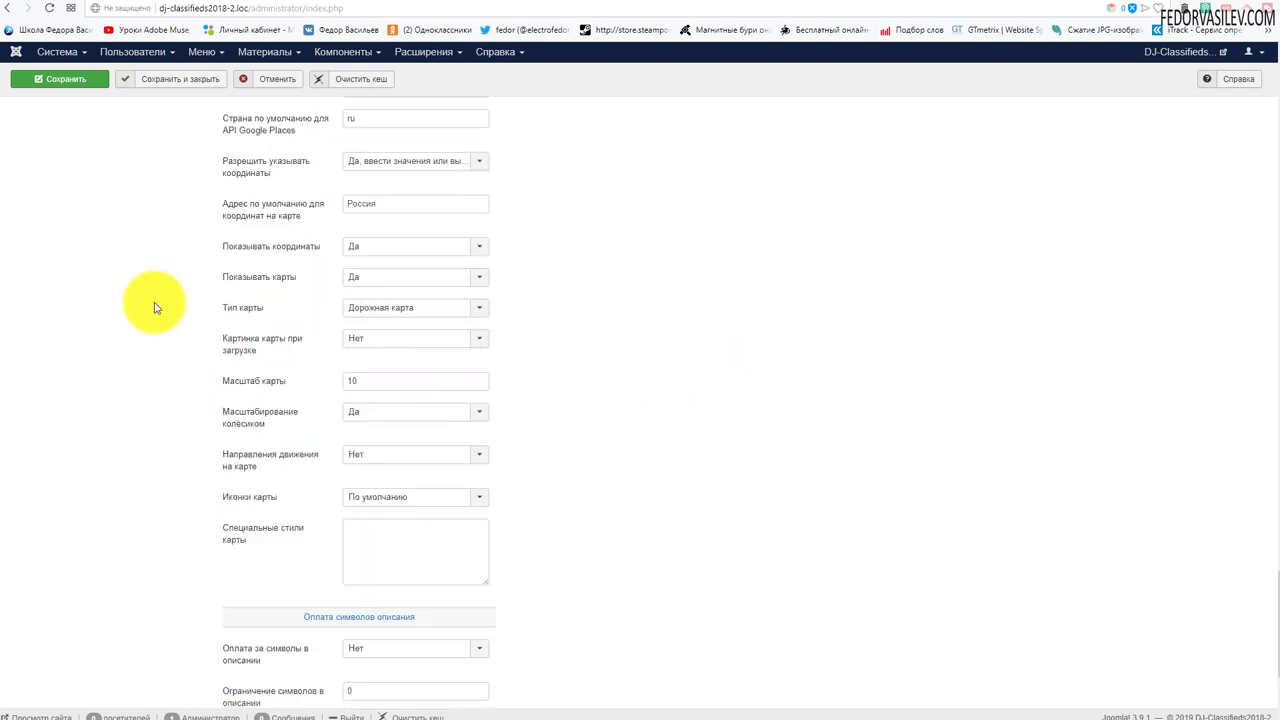
{"action": "left_click", "coordinate": [420, 316]}
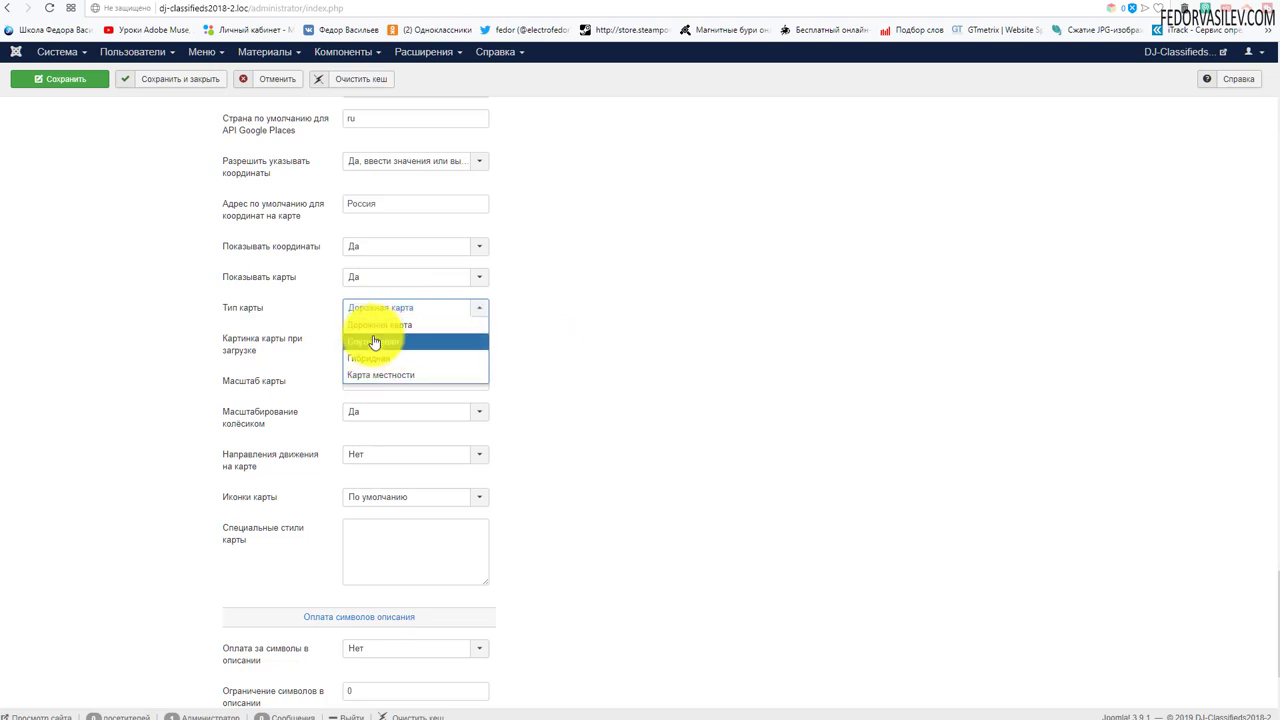
{"action": "left_click", "coordinate": [590, 379]}
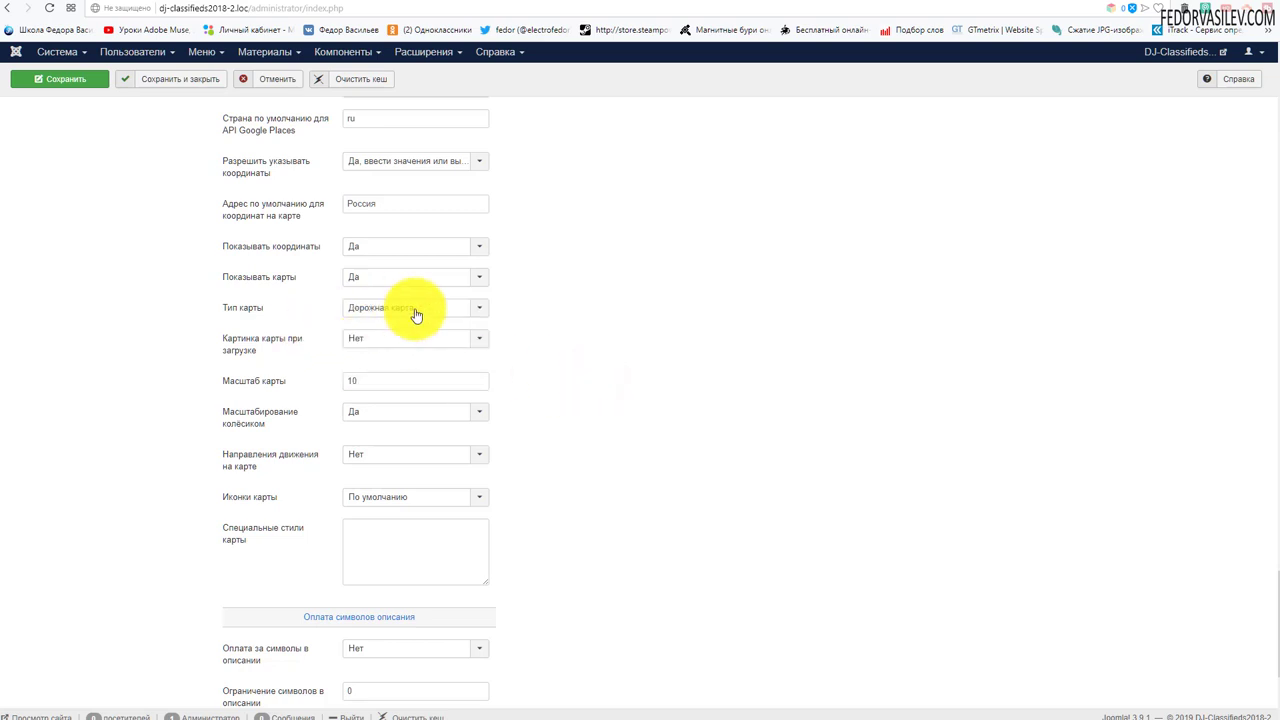
Set "Масштаб карты" to 5.
{"action": "mouse_move", "coordinate": [246, 347]}
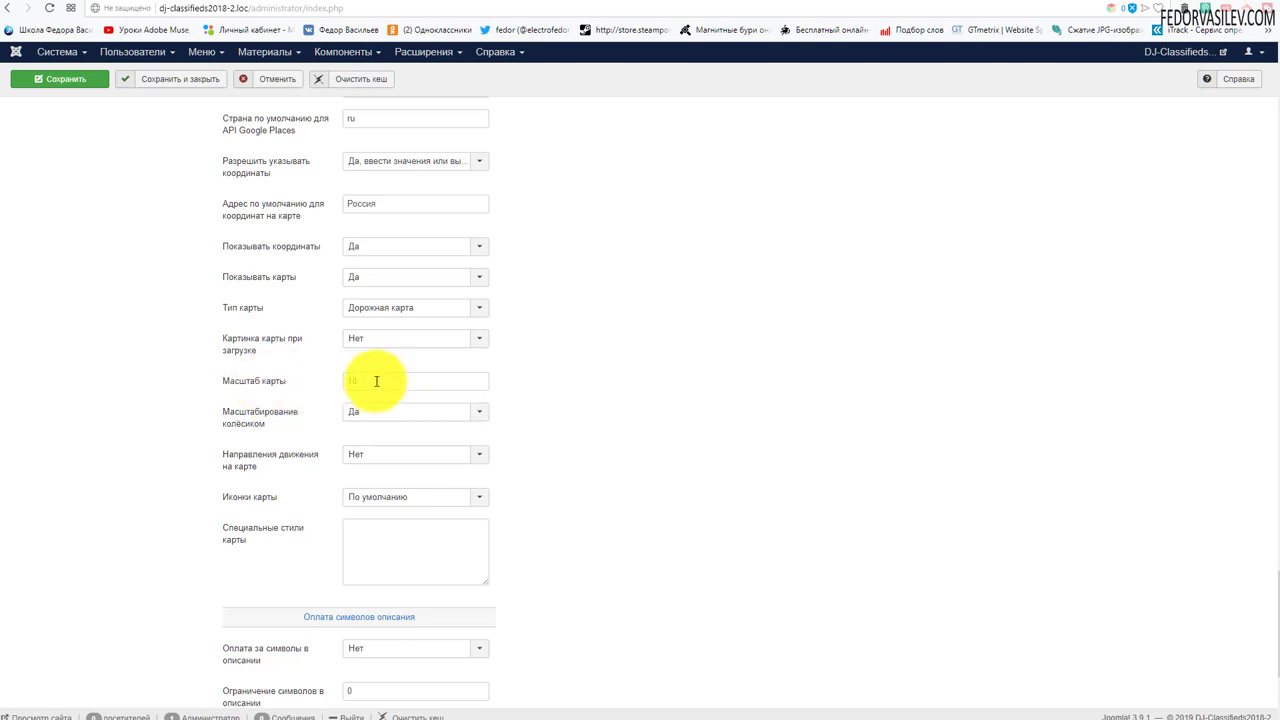
{"action": "left_click_drag", "start_coordinate": [375, 380], "coordinate": [318, 392]}
{"action": "type", "text": "5"}
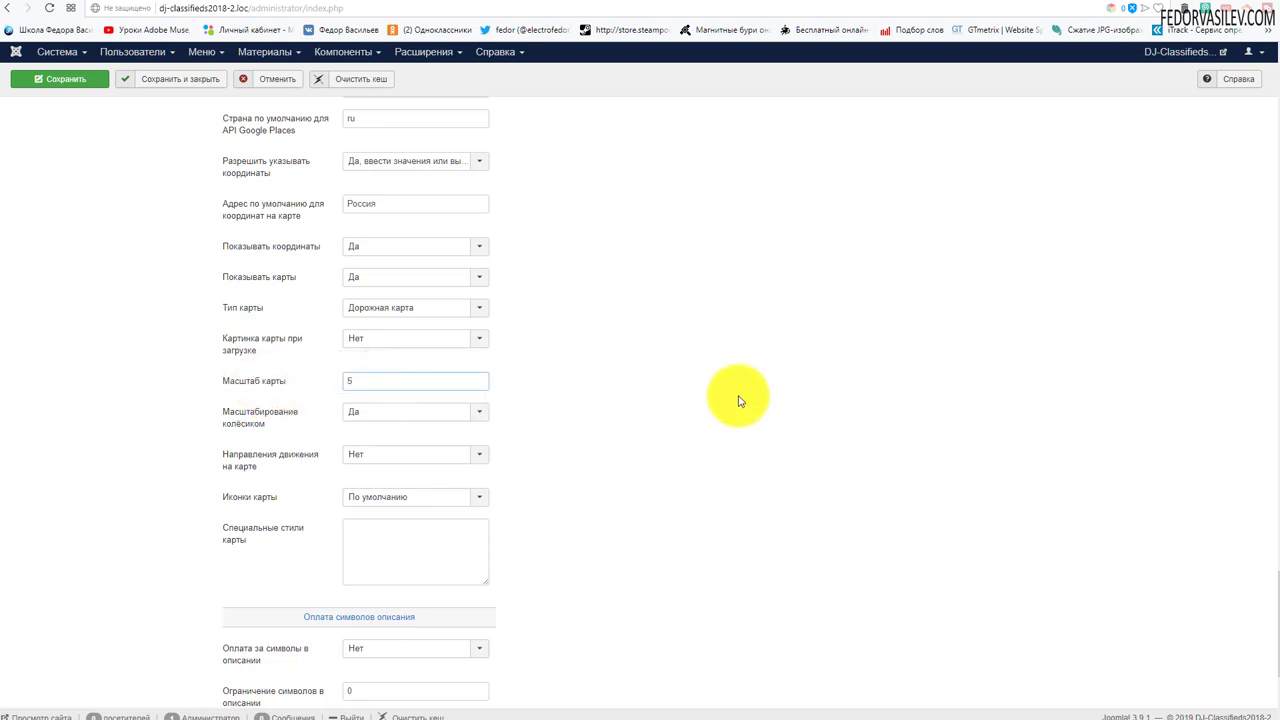
Review the options of "Масштабирование колёсиком" and "Направления движения на карте" without changing them.
{"action": "mouse_move", "coordinate": [231, 428]}
{"action": "left_click", "coordinate": [394, 418]}
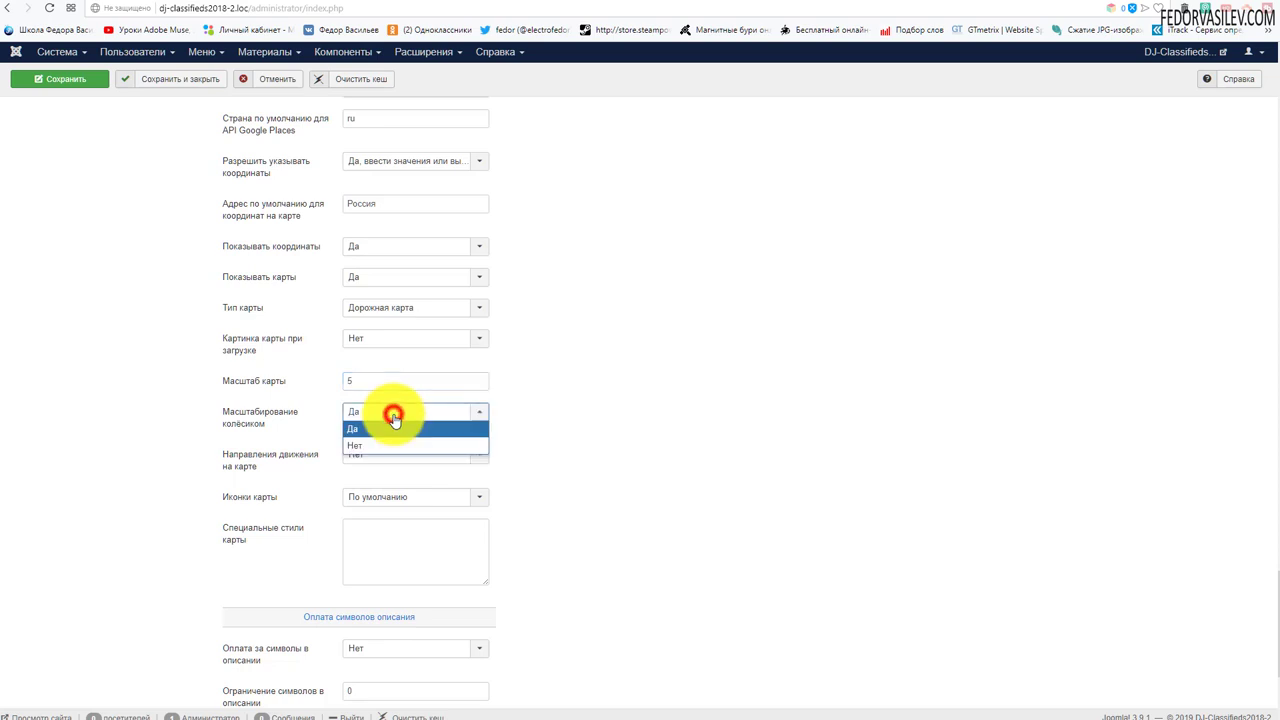
{"action": "left_click", "coordinate": [560, 412]}
{"action": "mouse_move", "coordinate": [296, 420]}
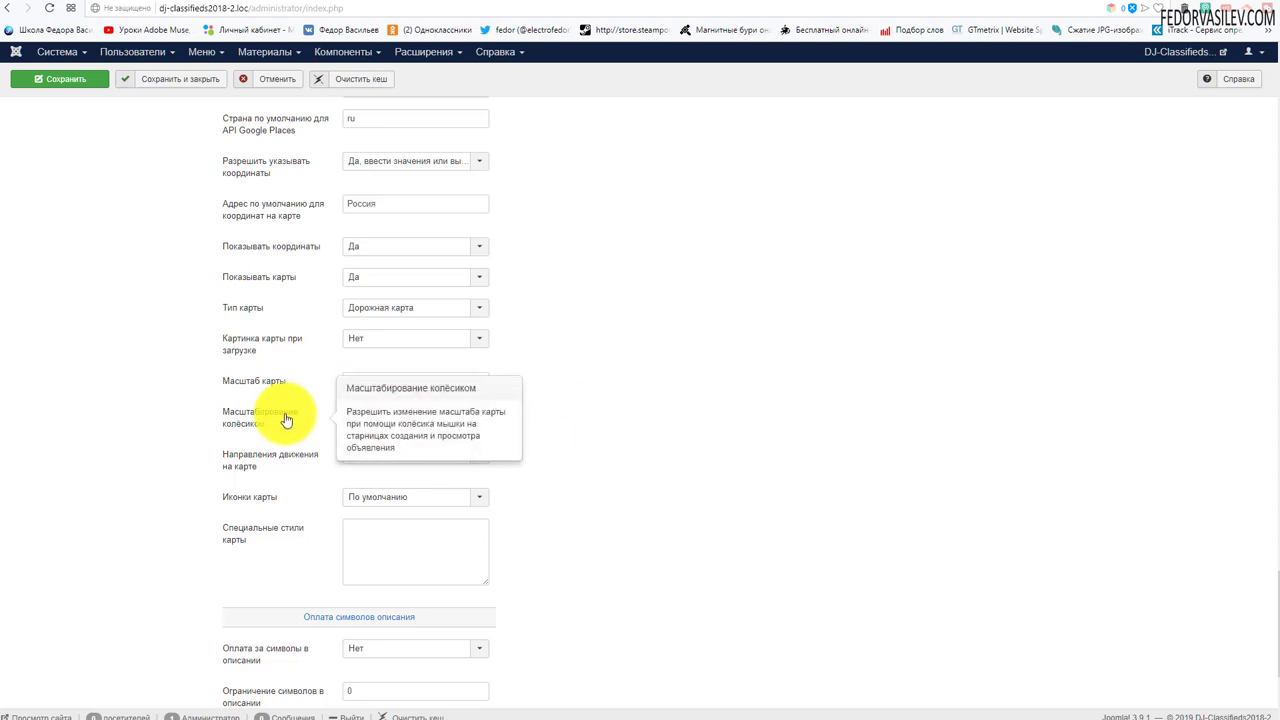
{"action": "left_click", "coordinate": [380, 414]}
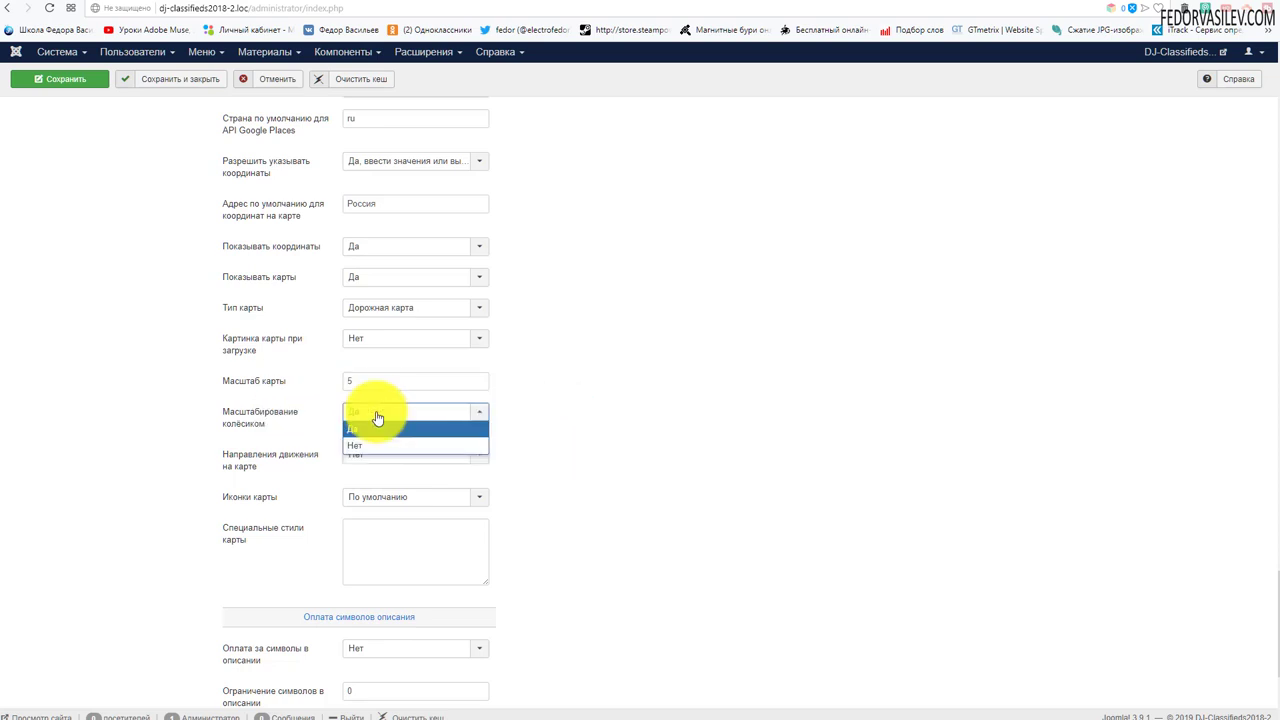
{"action": "left_click", "coordinate": [597, 410]}
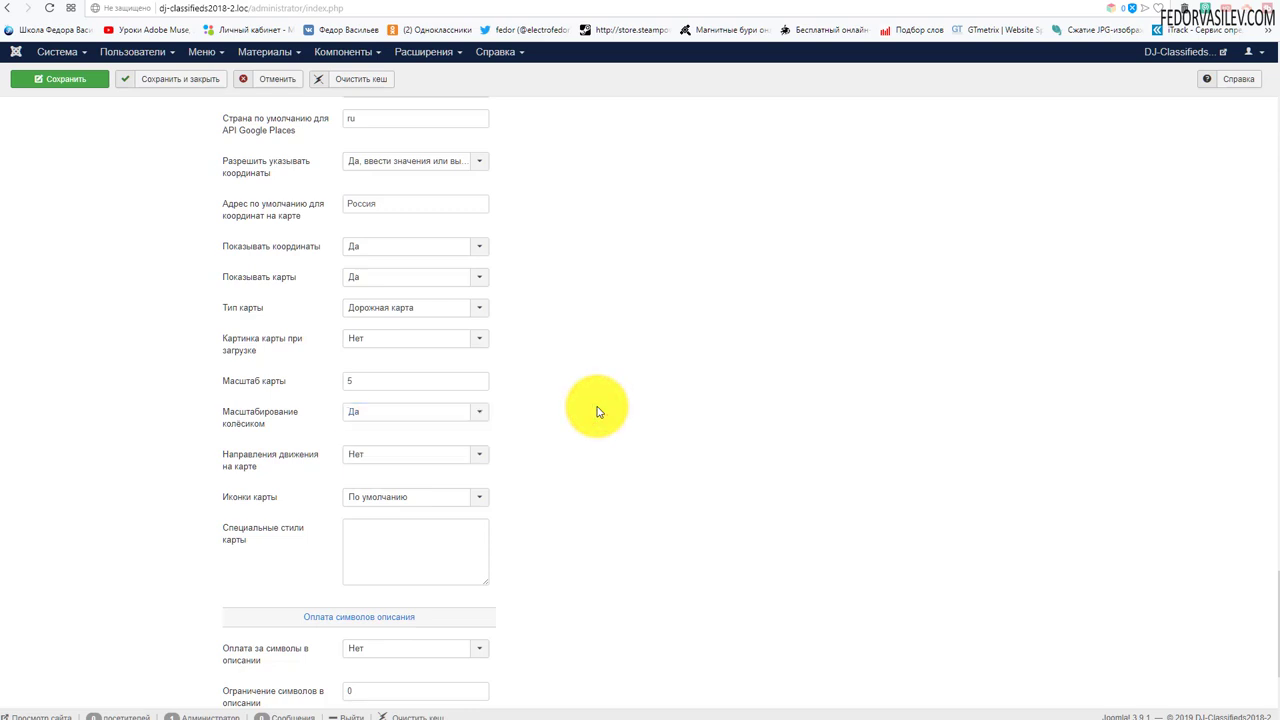
{"action": "left_click", "coordinate": [366, 456]}
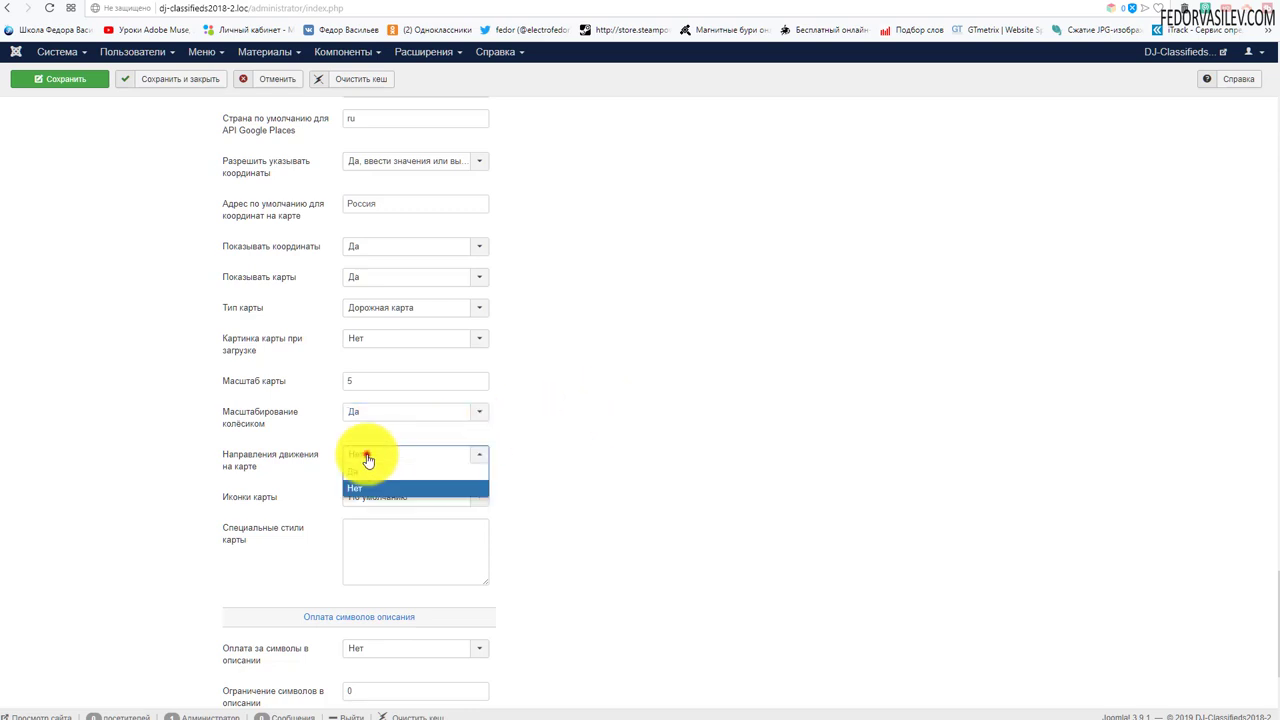
{"action": "left_click", "coordinate": [822, 519]}
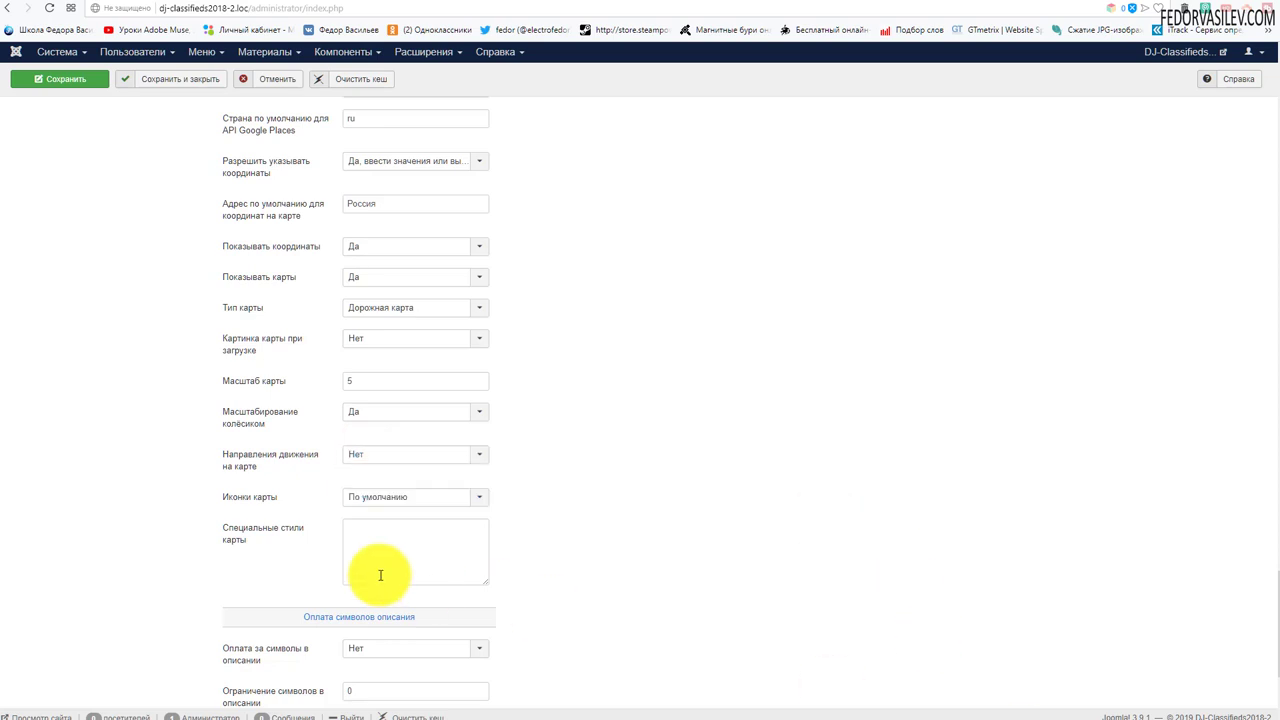
Try the "Специальные" option for "Иконки карты", read the custom map styles hint, and restore "По умолчанию".
{"action": "mouse_move", "coordinate": [255, 507]}
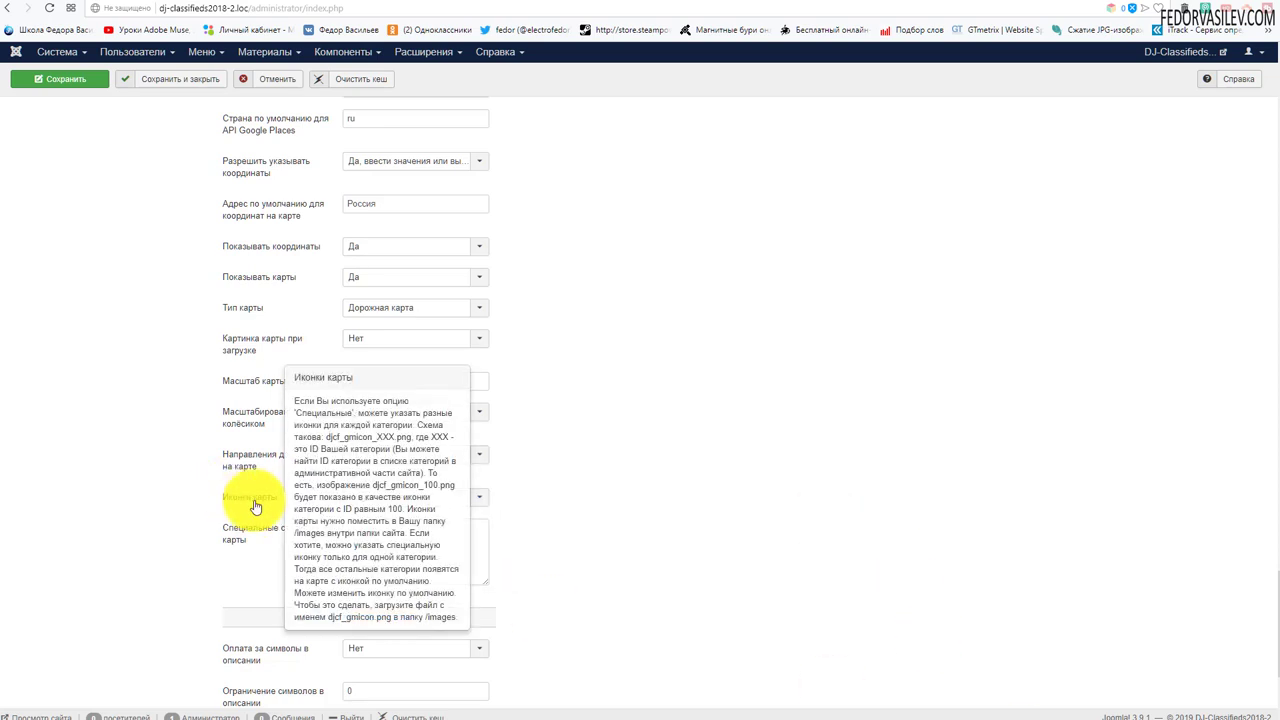
{"action": "left_click", "coordinate": [376, 497]}
{"action": "left_click", "coordinate": [375, 530]}
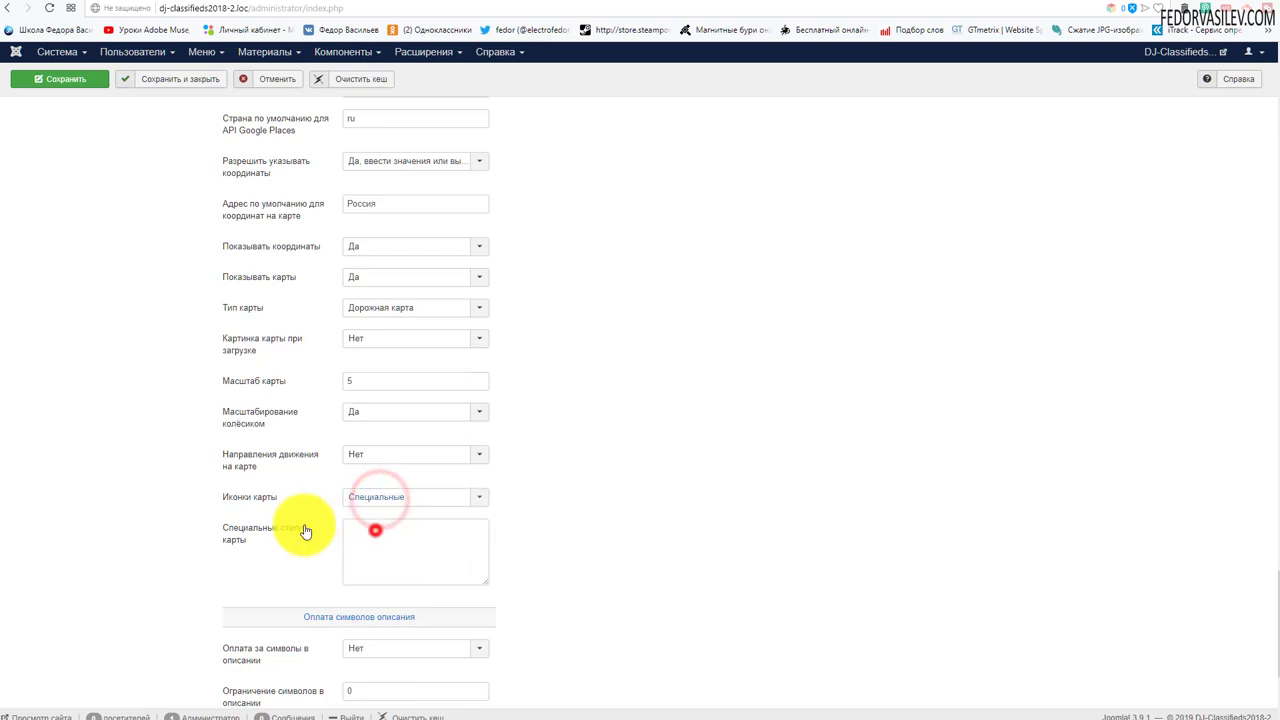
{"action": "mouse_move", "coordinate": [250, 537]}
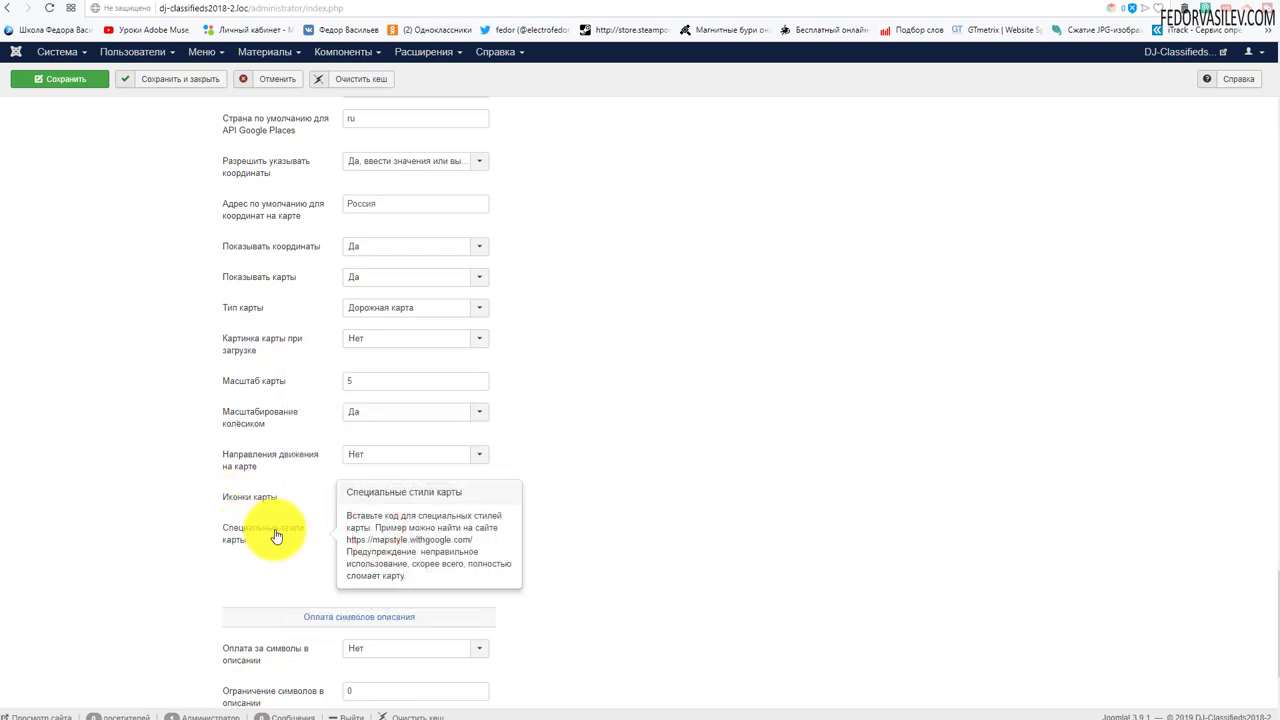
{"action": "left_click", "coordinate": [366, 496]}
{"action": "left_click", "coordinate": [369, 515]}
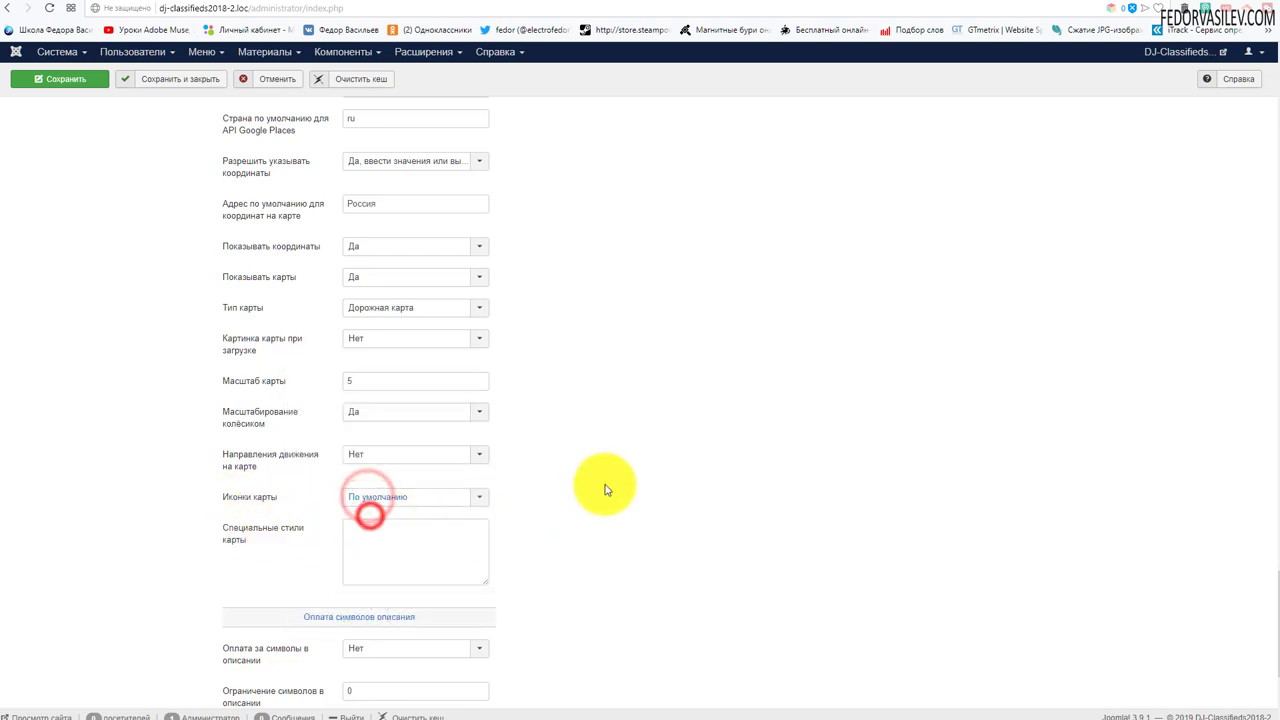
Save the global DJ-Classifieds settings and reload the processor ad page on the site.
{"action": "scroll", "coordinate": [604, 485], "scroll_direction": "down", "scroll_amount": 2}
{"action": "scroll", "coordinate": [603, 480], "scroll_direction": "up", "scroll_amount": 2}
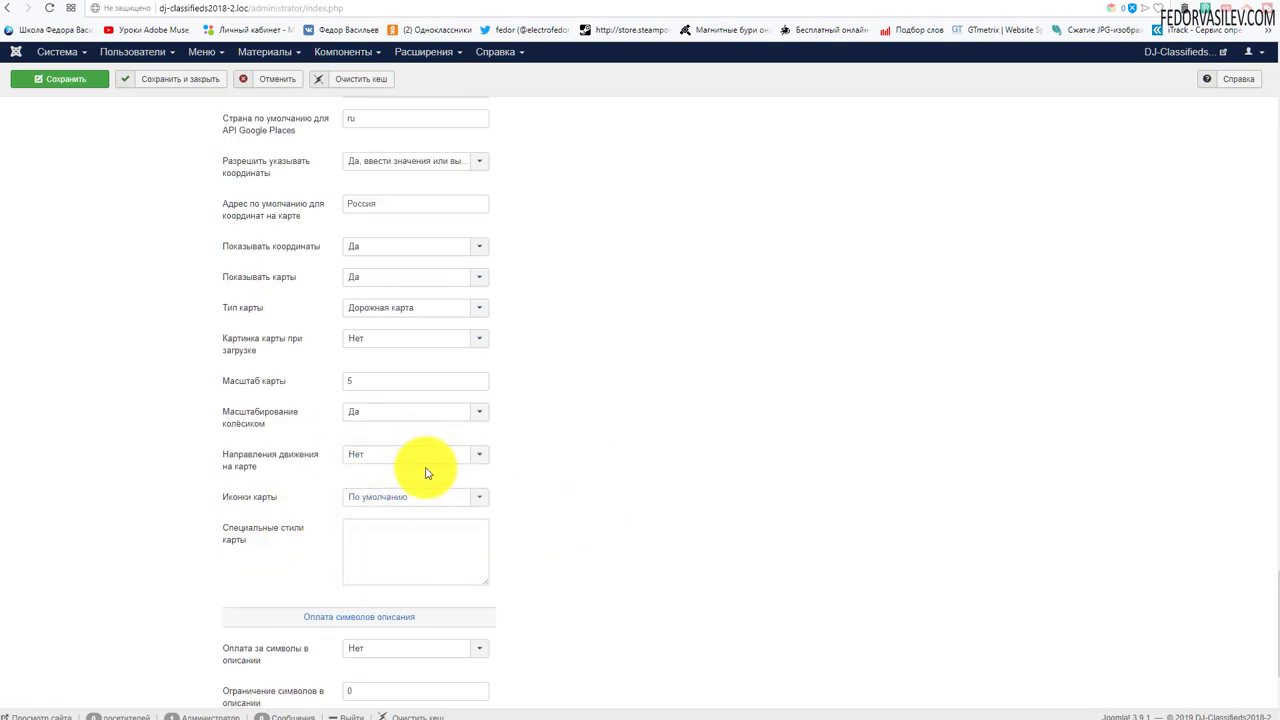
{"action": "scroll", "coordinate": [351, 423], "scroll_direction": "up", "scroll_amount": 3}
{"action": "left_click", "coordinate": [62, 82]}
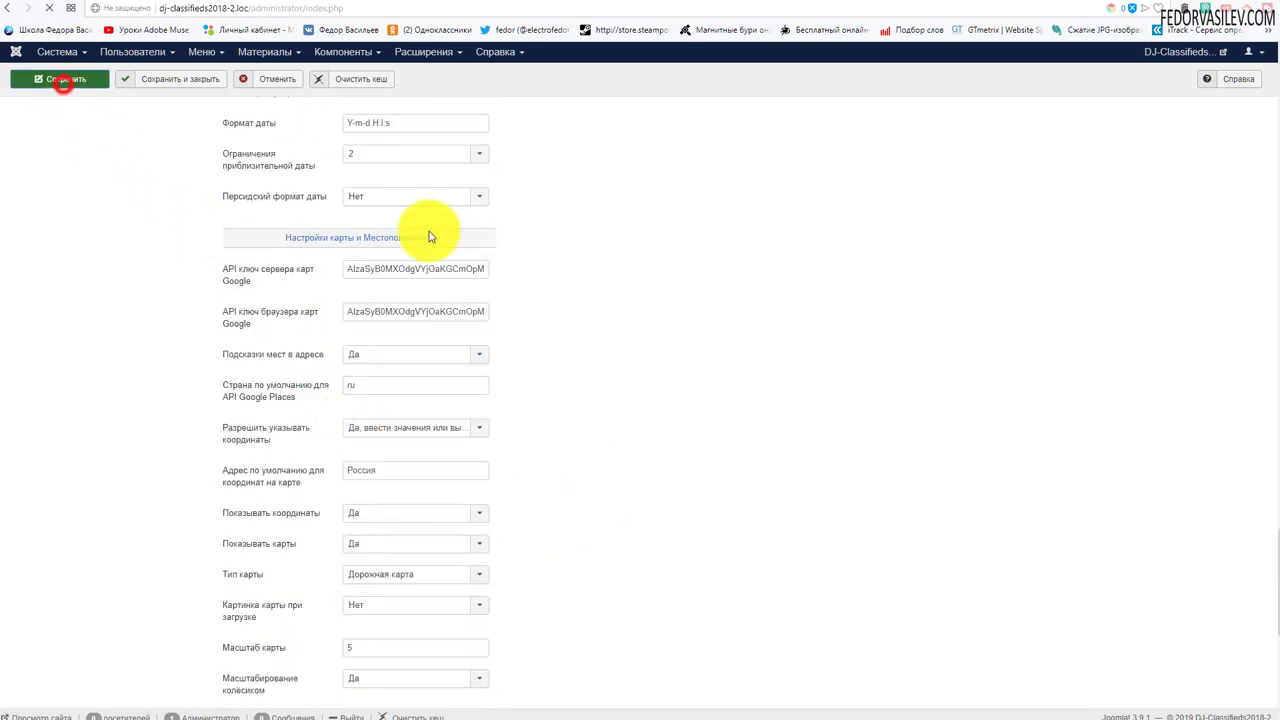
{"action": "left_click", "coordinate": [1045, 3]}
{"action": "left_click", "coordinate": [43, 8]}
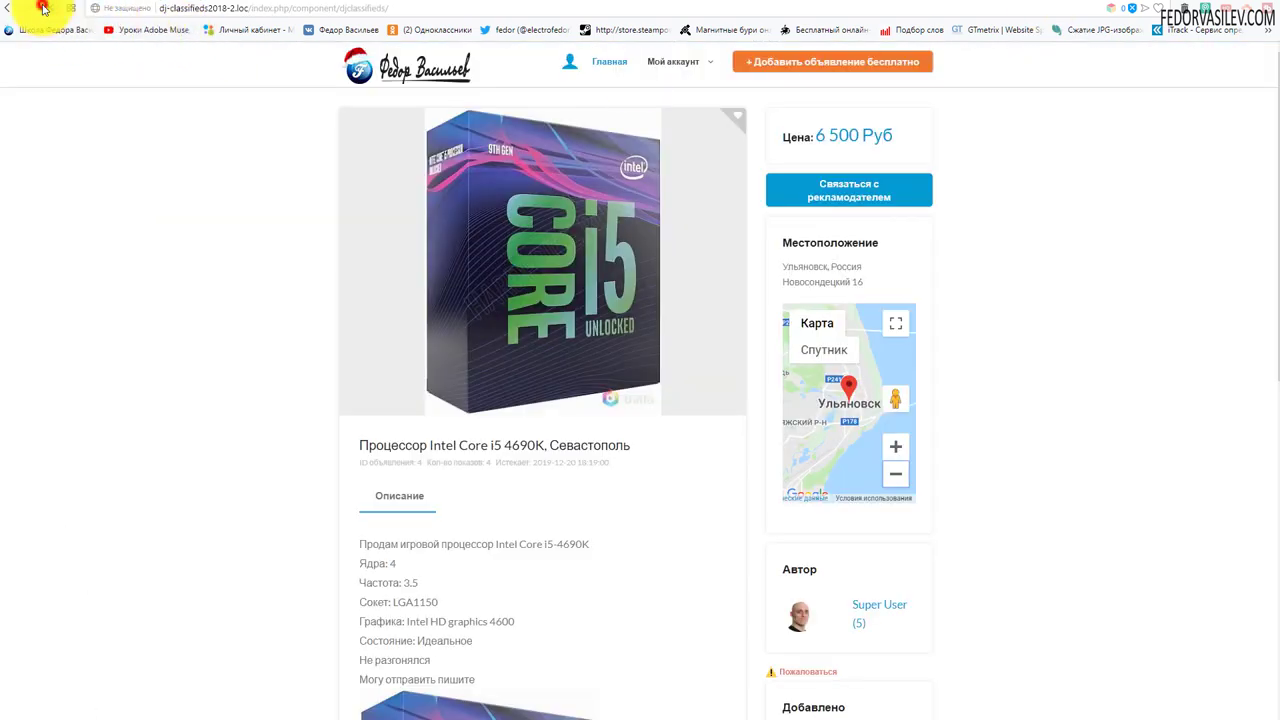
Examine the ad's "Местоположение" map and geographic coordinates, zooming and moving the map around Ульяновск.
{"action": "scroll", "coordinate": [640, 360], "scroll_direction": "down", "scroll_amount": 2}
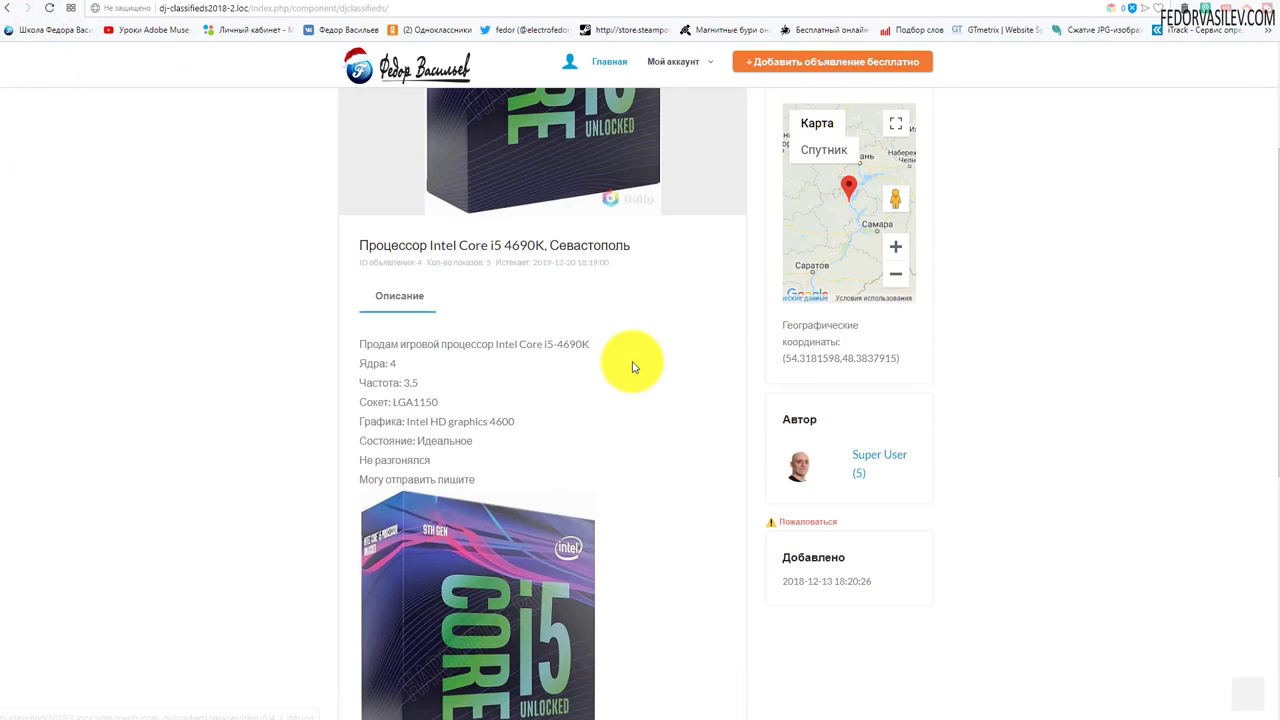
{"action": "scroll", "coordinate": [632, 367], "scroll_direction": "up", "scroll_amount": 2}
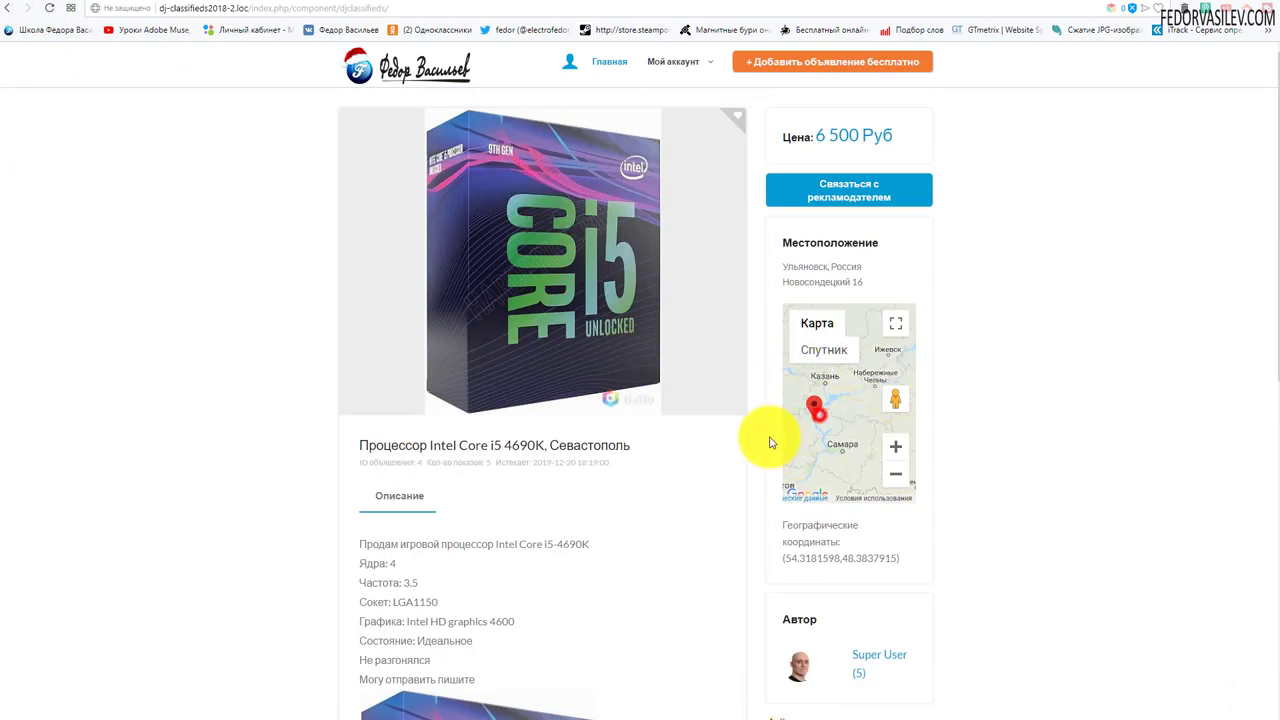
{"action": "left_click", "coordinate": [829, 350]}
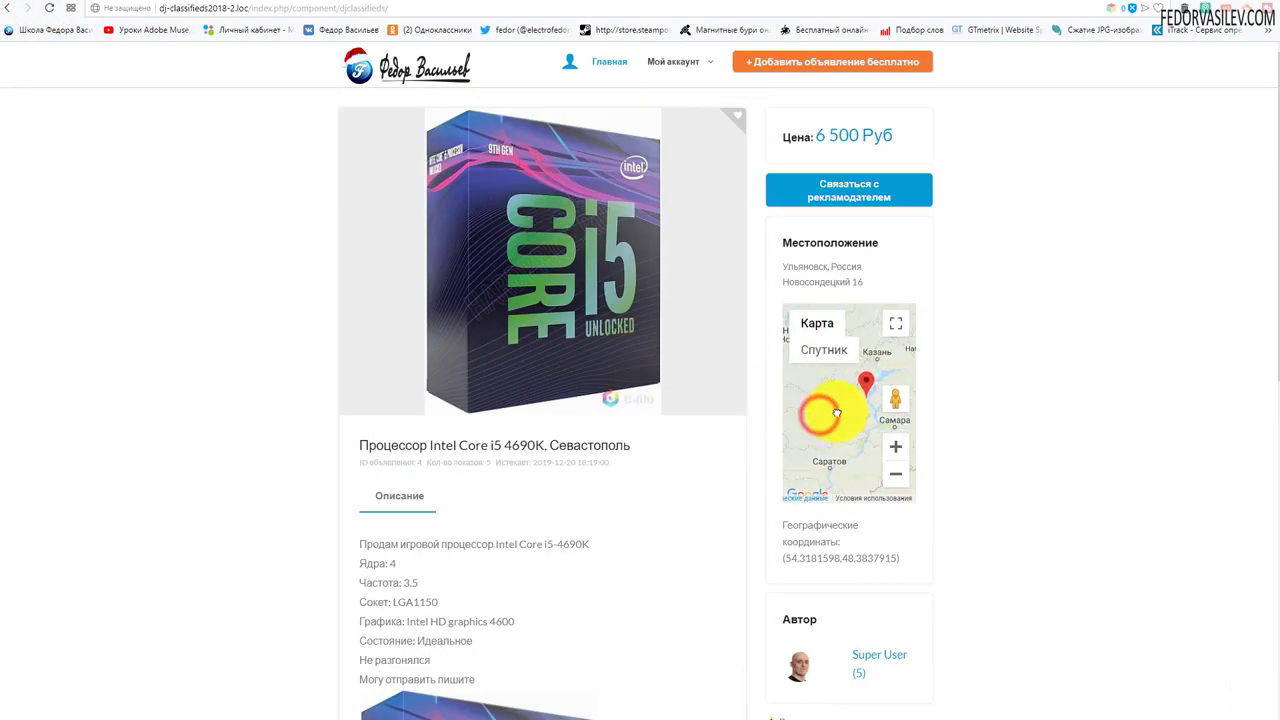
{"action": "left_click", "coordinate": [895, 447]}
{"action": "mouse_move", "coordinate": [852, 424]}
{"action": "left_mouse_down"}
{"action": "mouse_move", "coordinate": [826, 433]}
{"action": "mouse_move", "coordinate": [889, 394]}
{"action": "left_mouse_up"}
{"action": "double_click", "coordinate": [825, 401]}
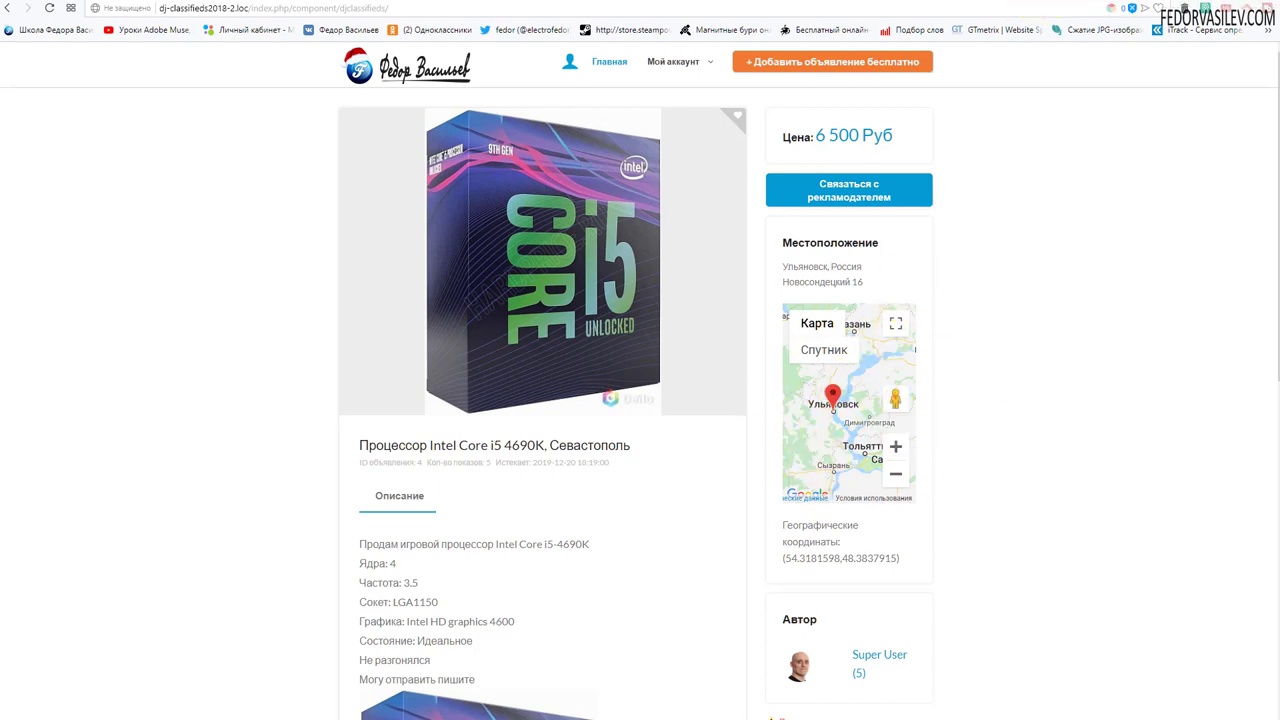
Save "Масштаб карты" as 17 in the global DJ-Classifieds settings and reload the processor ad page to check its map.
{"action": "key", "text": "ctrl+Tab"}
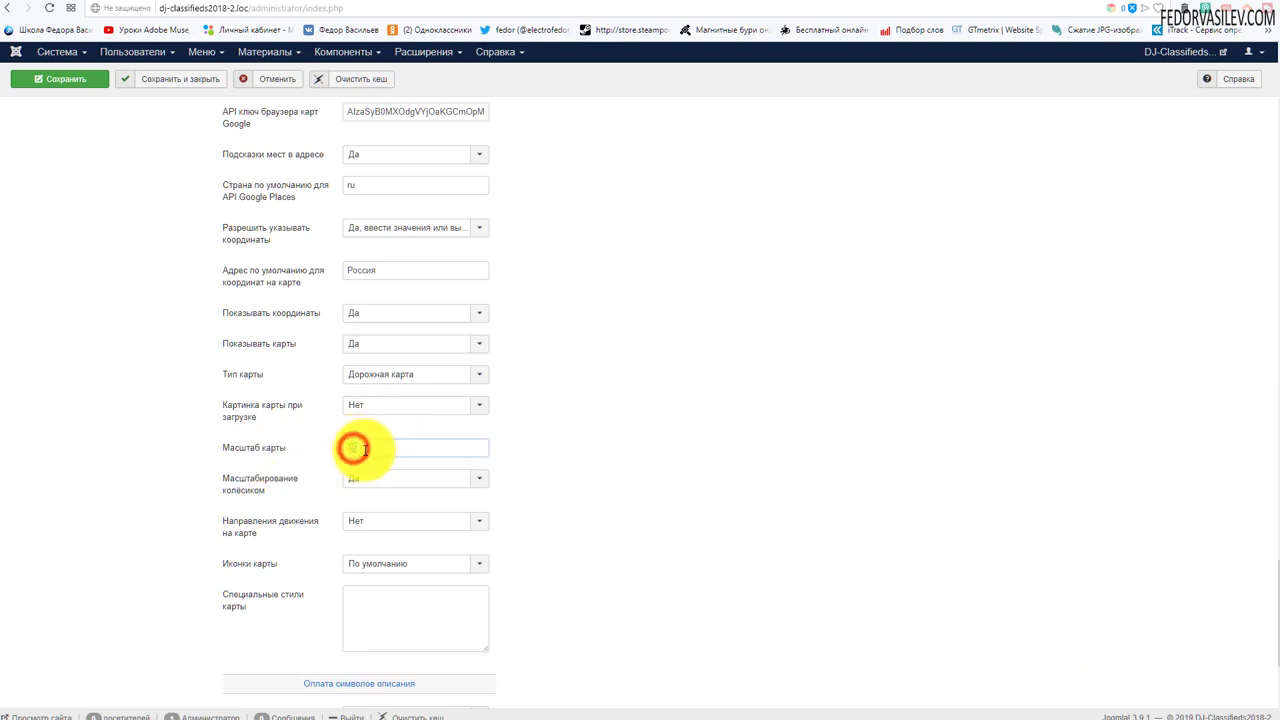
{"action": "double_click", "coordinate": [365, 450]}
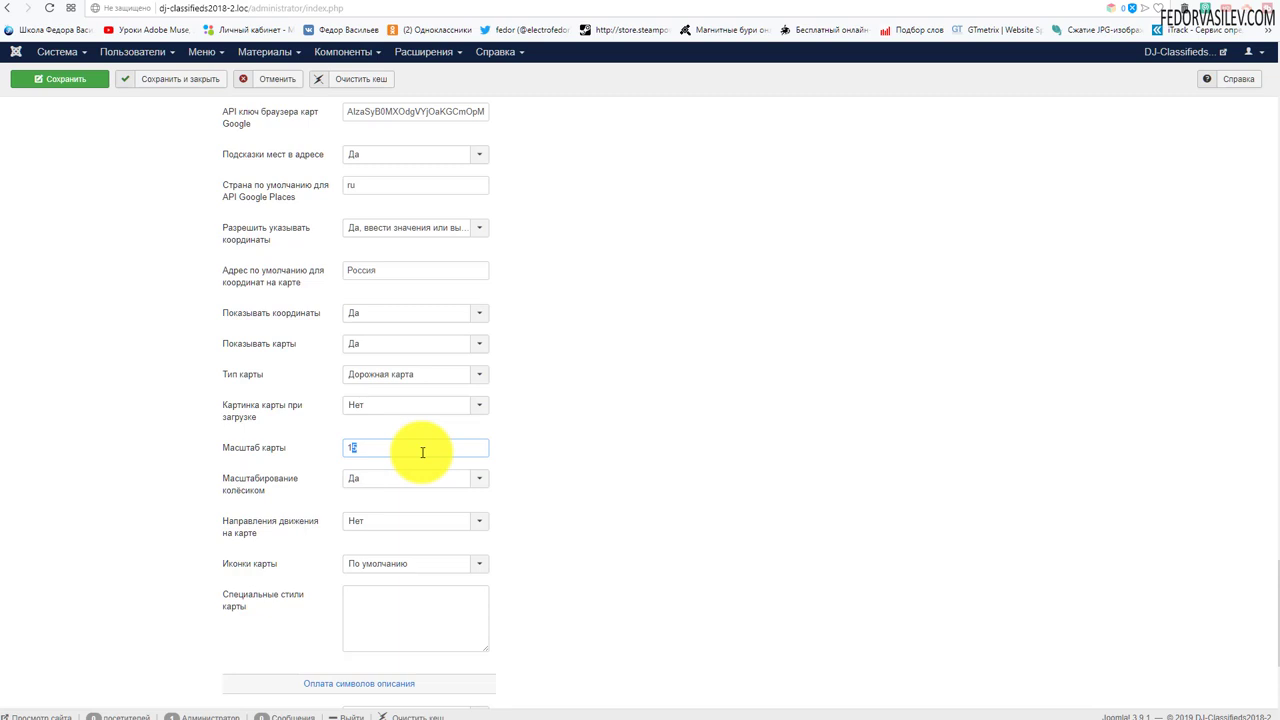
{"action": "type", "text": "17"}
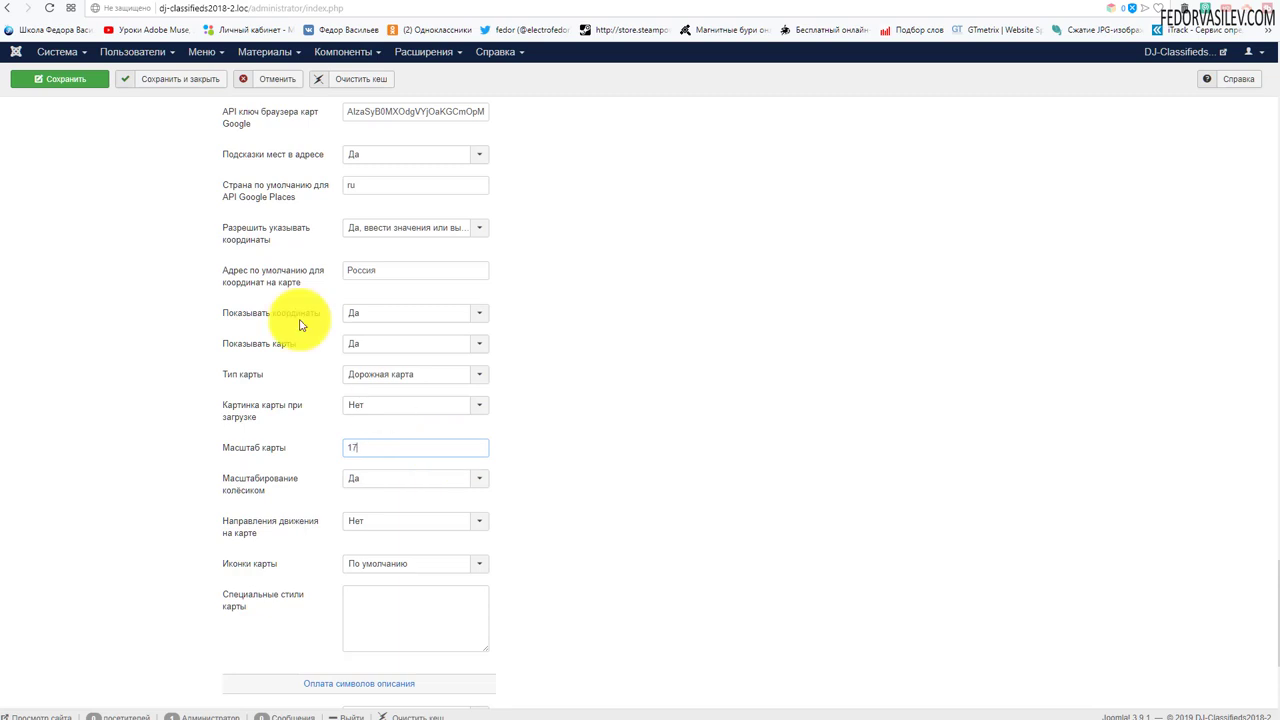
{"action": "left_click", "coordinate": [92, 84]}
{"action": "left_click", "coordinate": [1086, 1]}
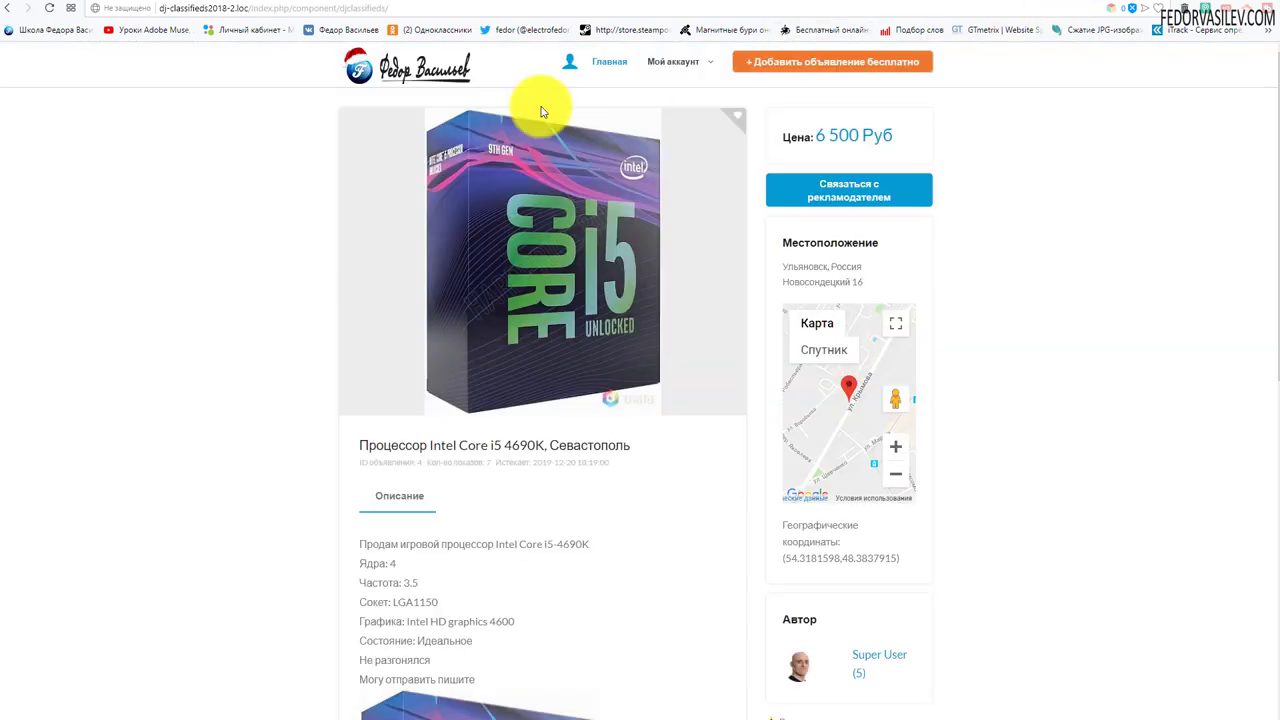
{"action": "left_click", "coordinate": [52, 9]}
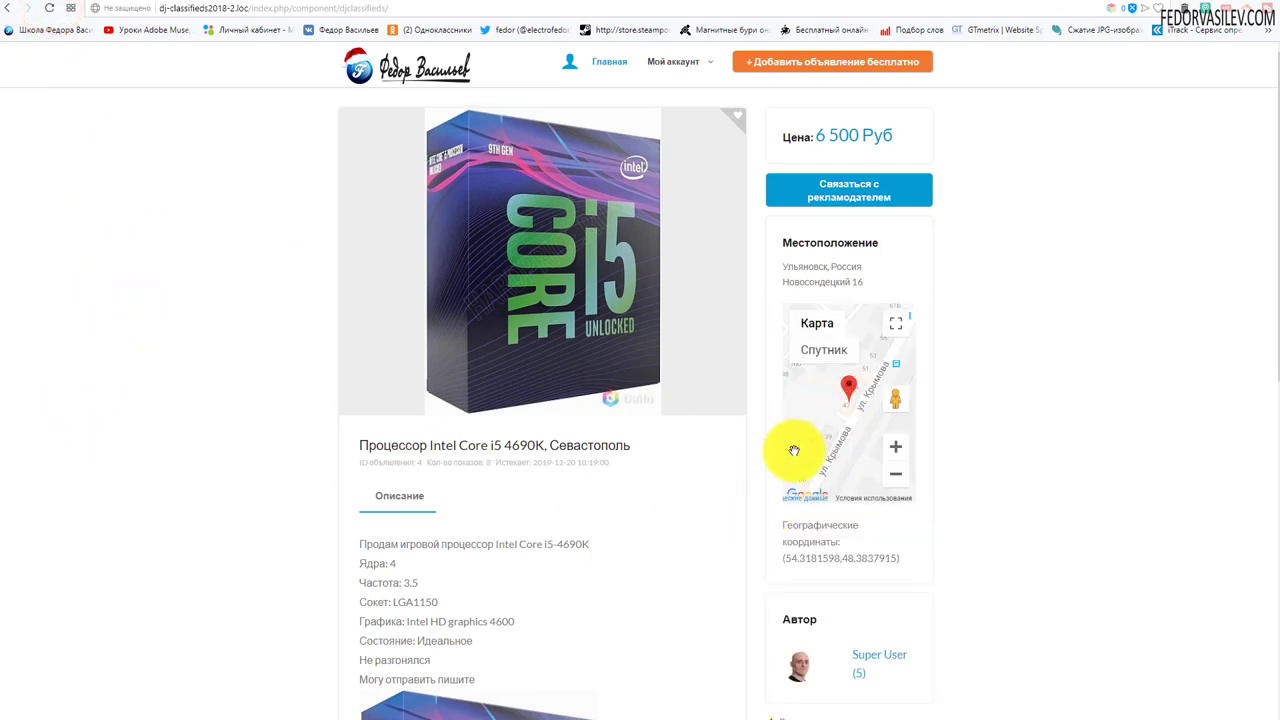
Open the form for adding a free ad and examine its location, address and coordinate fields and the map.
{"action": "mouse_move", "coordinate": [788, 432]}
{"action": "left_mouse_down"}
{"action": "mouse_move", "coordinate": [789, 357]}
{"action": "mouse_move", "coordinate": [803, 357]}
{"action": "mouse_move", "coordinate": [790, 400]}
{"action": "left_mouse_up"}
{"action": "left_click", "coordinate": [768, 78]}
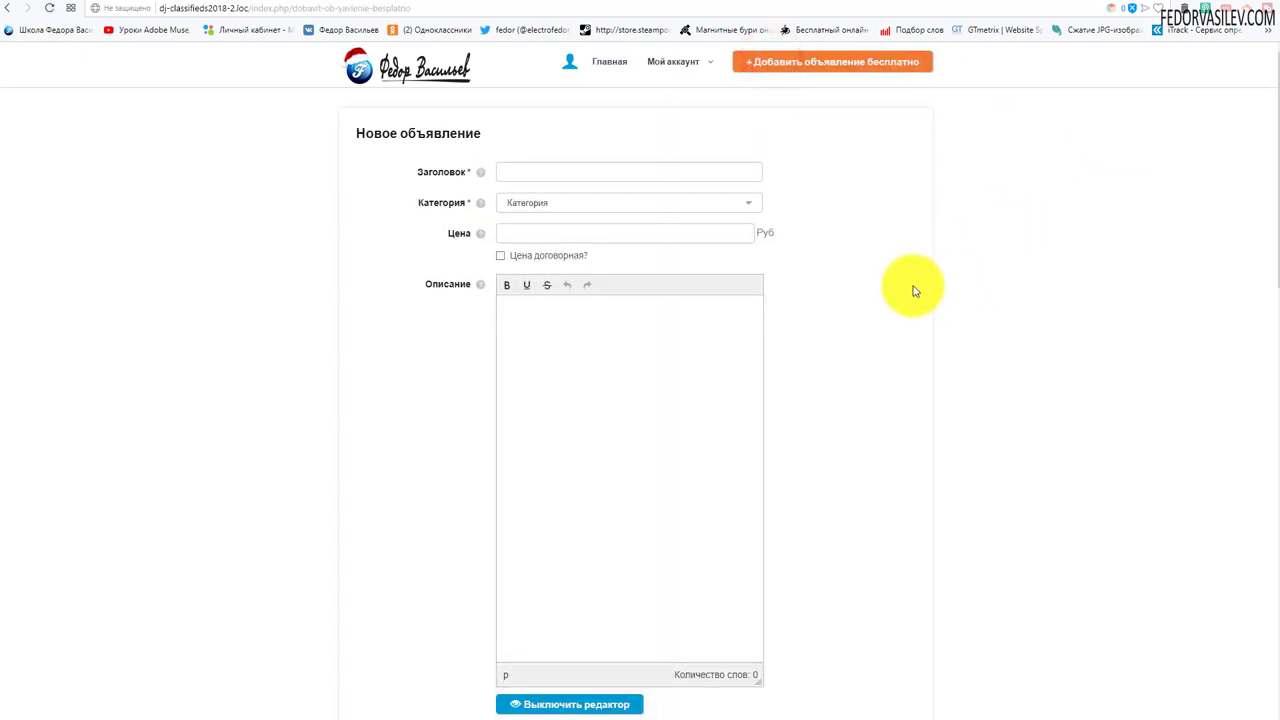
{"action": "scroll", "coordinate": [899, 255], "scroll_direction": "down", "scroll_amount": 8}
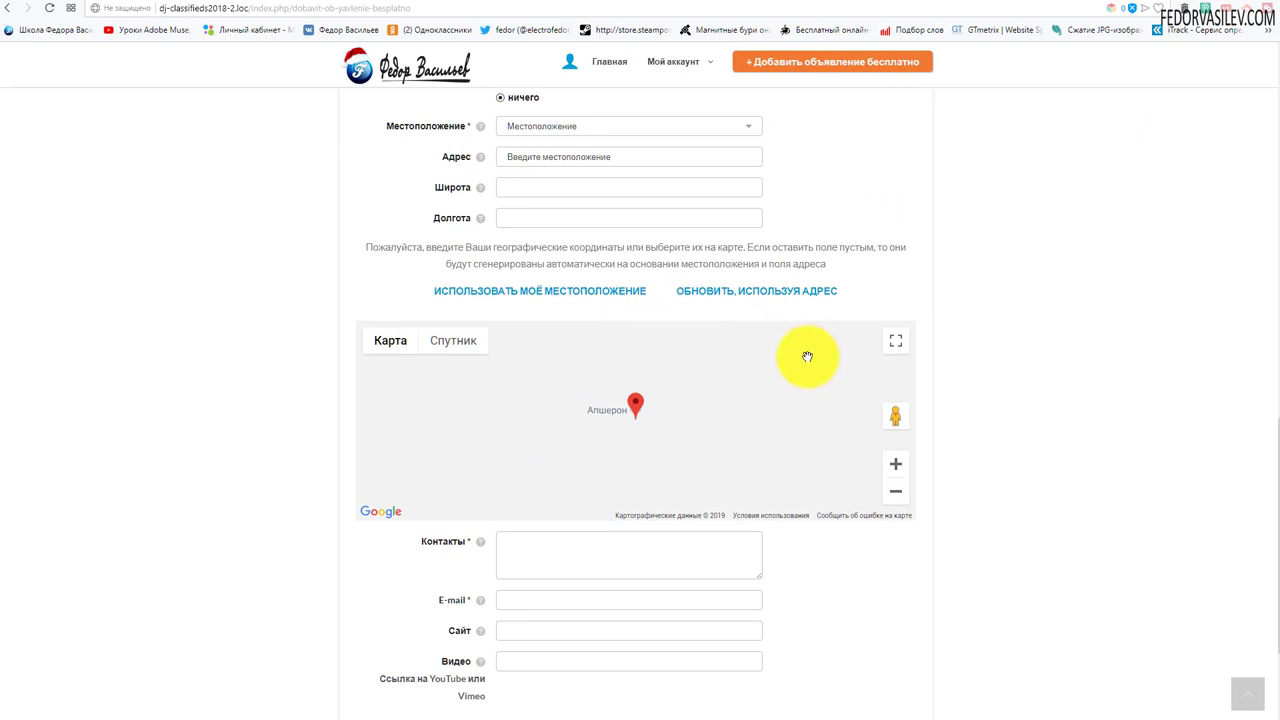
{"action": "scroll", "coordinate": [720, 520], "scroll_direction": "up", "scroll_amount": 1}
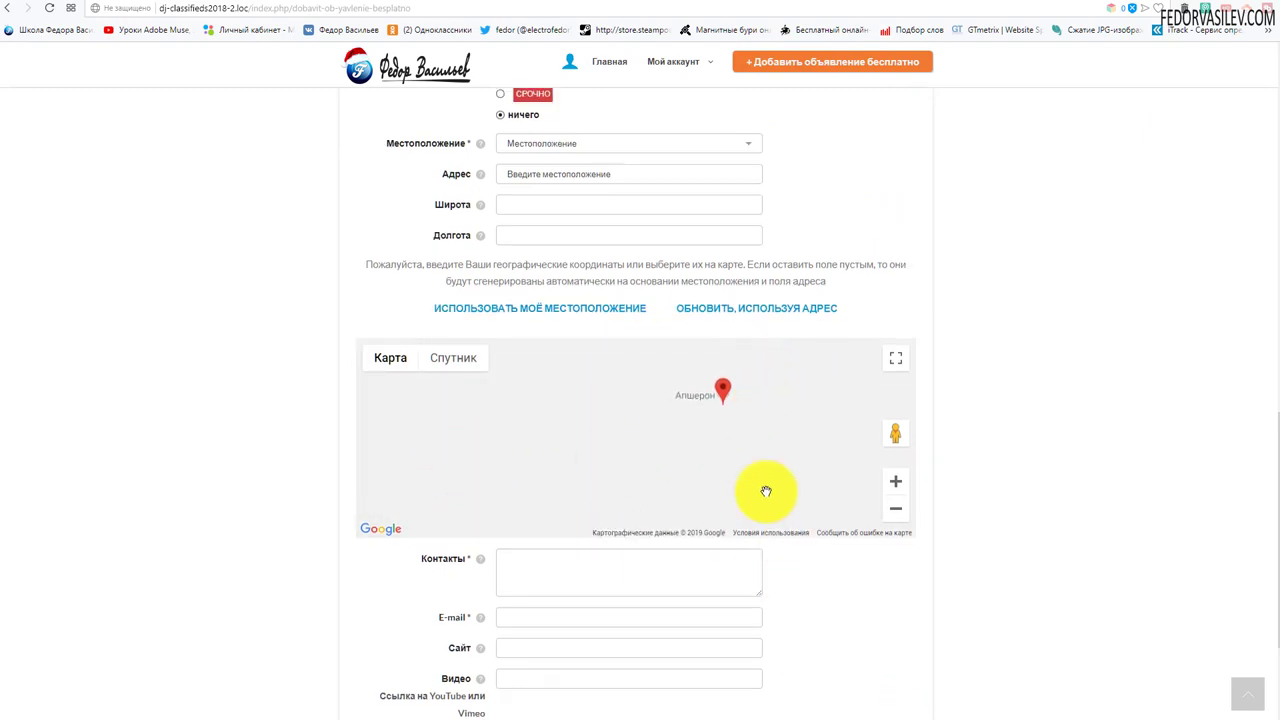
{"action": "scroll", "coordinate": [1045, 315], "scroll_direction": "down", "scroll_amount": 2}
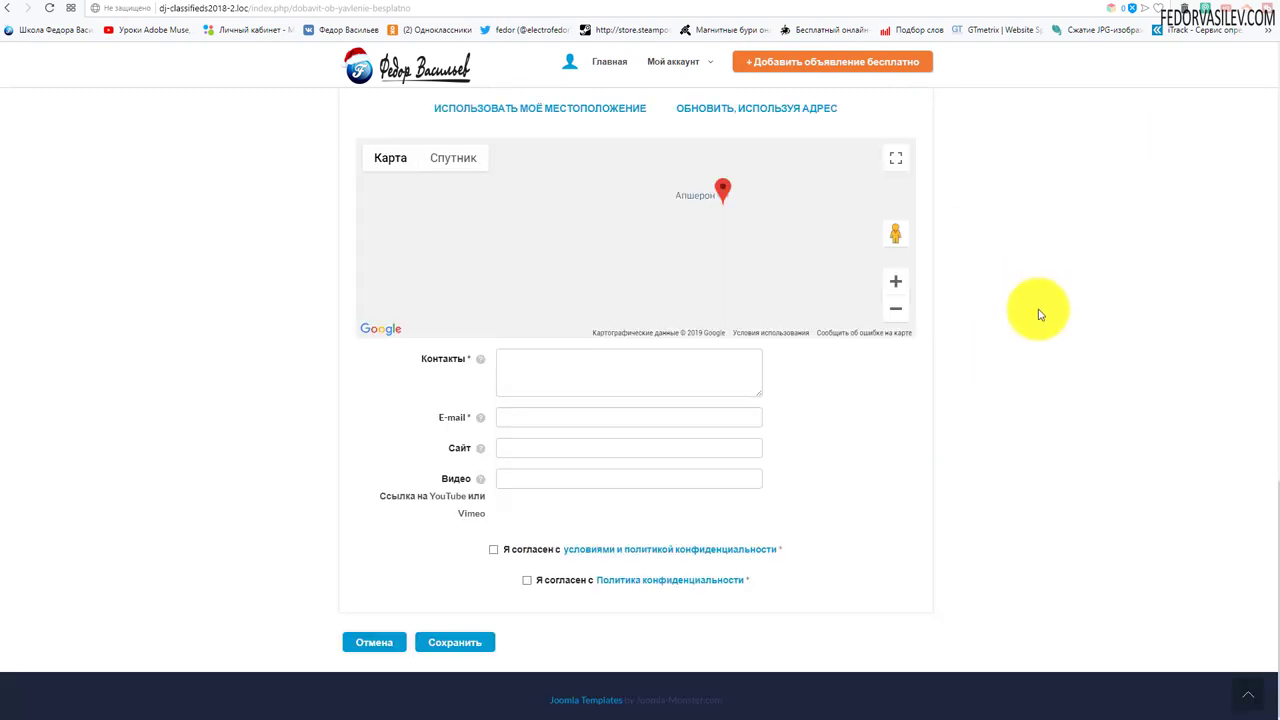
{"action": "scroll", "coordinate": [1040, 315], "scroll_direction": "up", "scroll_amount": 15}
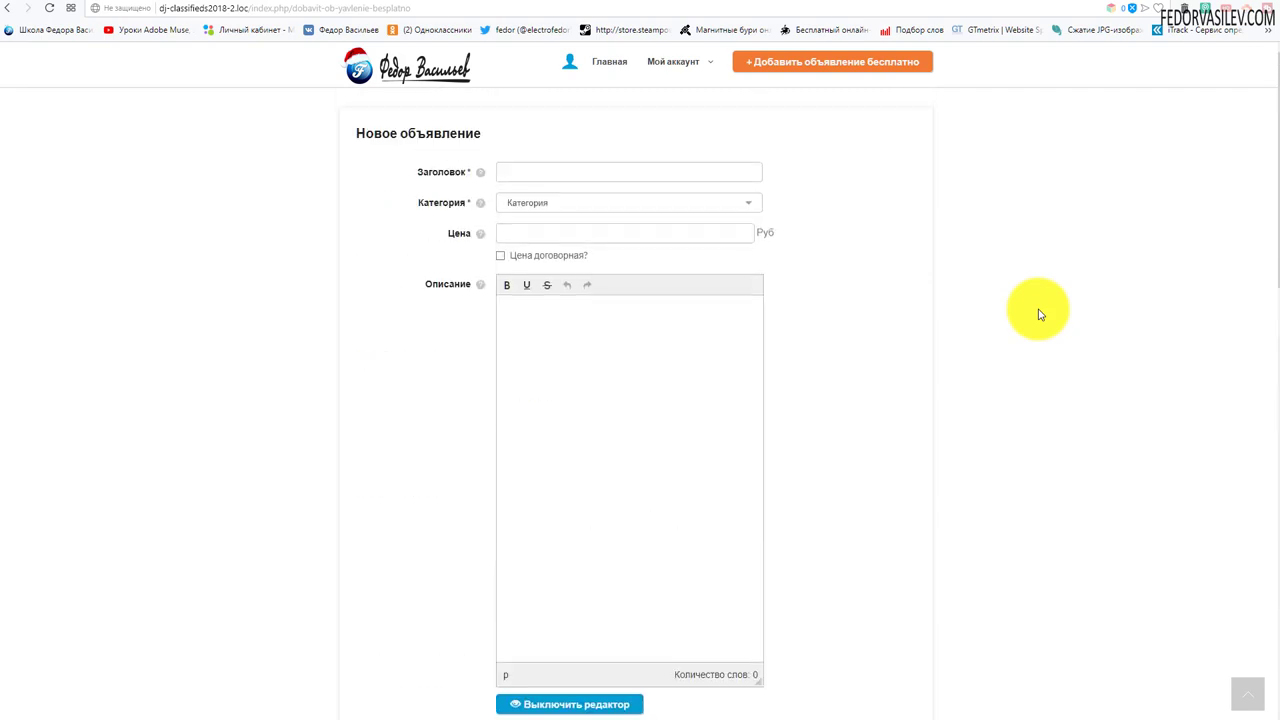
{"action": "scroll", "coordinate": [1035, 318], "scroll_direction": "down", "scroll_amount": 10}
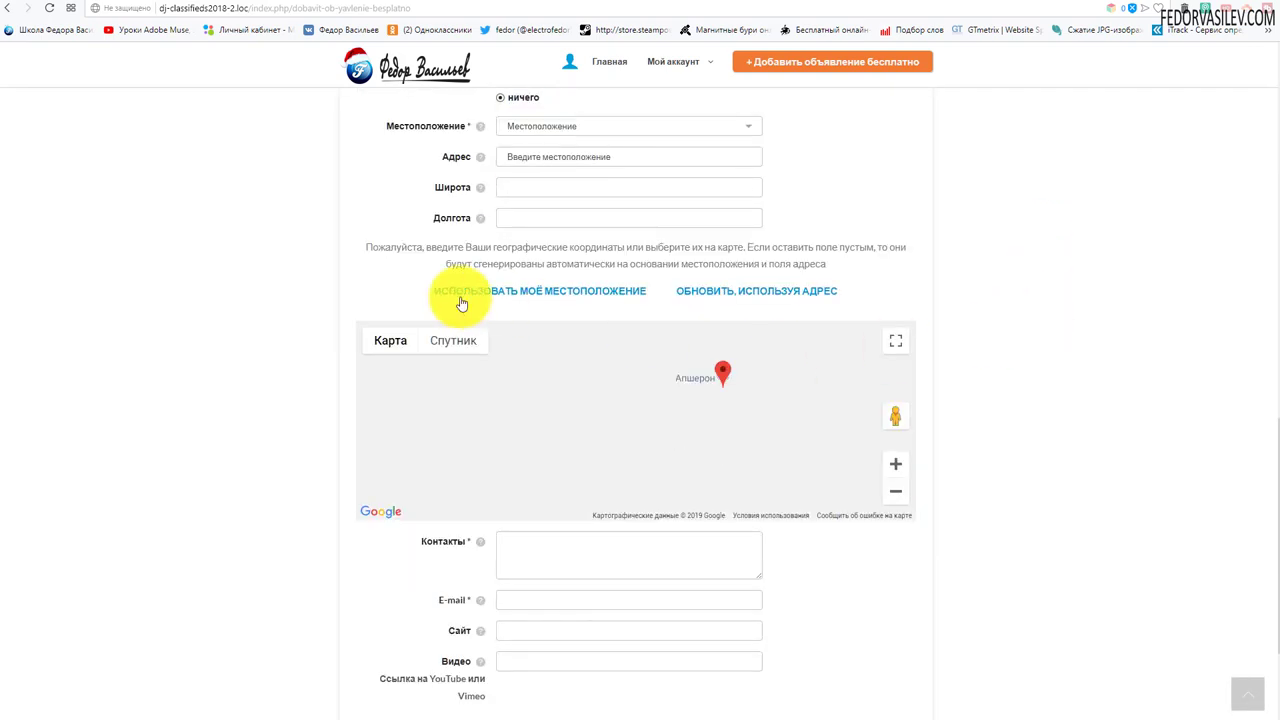
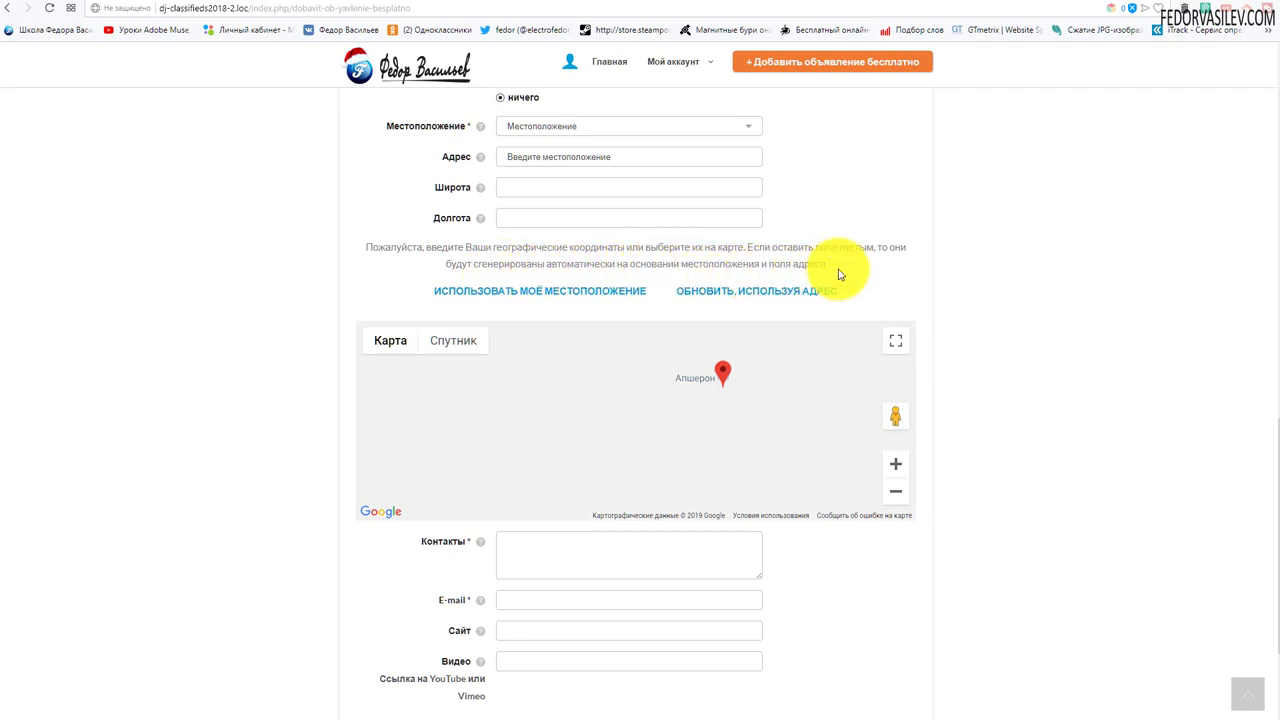
{"action": "scroll", "coordinate": [908, 240], "scroll_direction": "up", "scroll_amount": 1}
{"action": "scroll", "coordinate": [1050, 488], "scroll_direction": "down", "scroll_amount": 1}
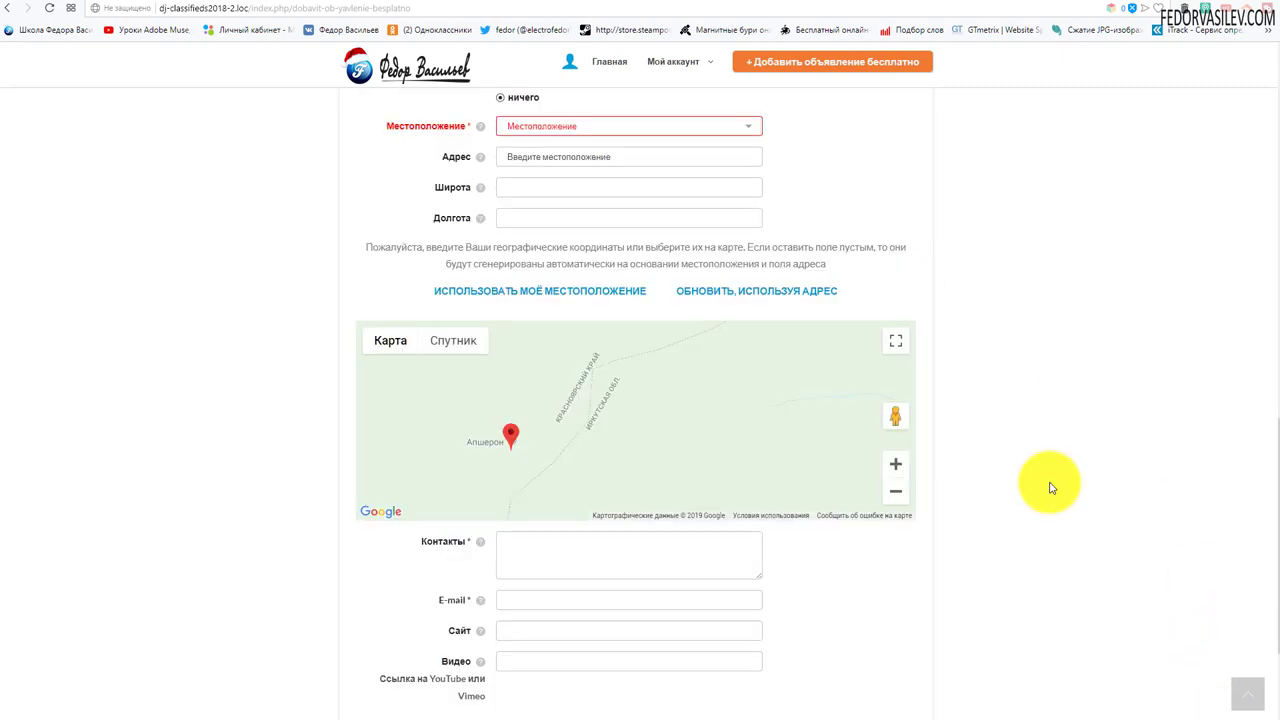
Set "Местоположение" in the new ad to Россия and Ульяновск.
{"action": "scroll", "coordinate": [1050, 488], "scroll_direction": "up", "scroll_amount": 3}
{"action": "left_click", "coordinate": [541, 459]}
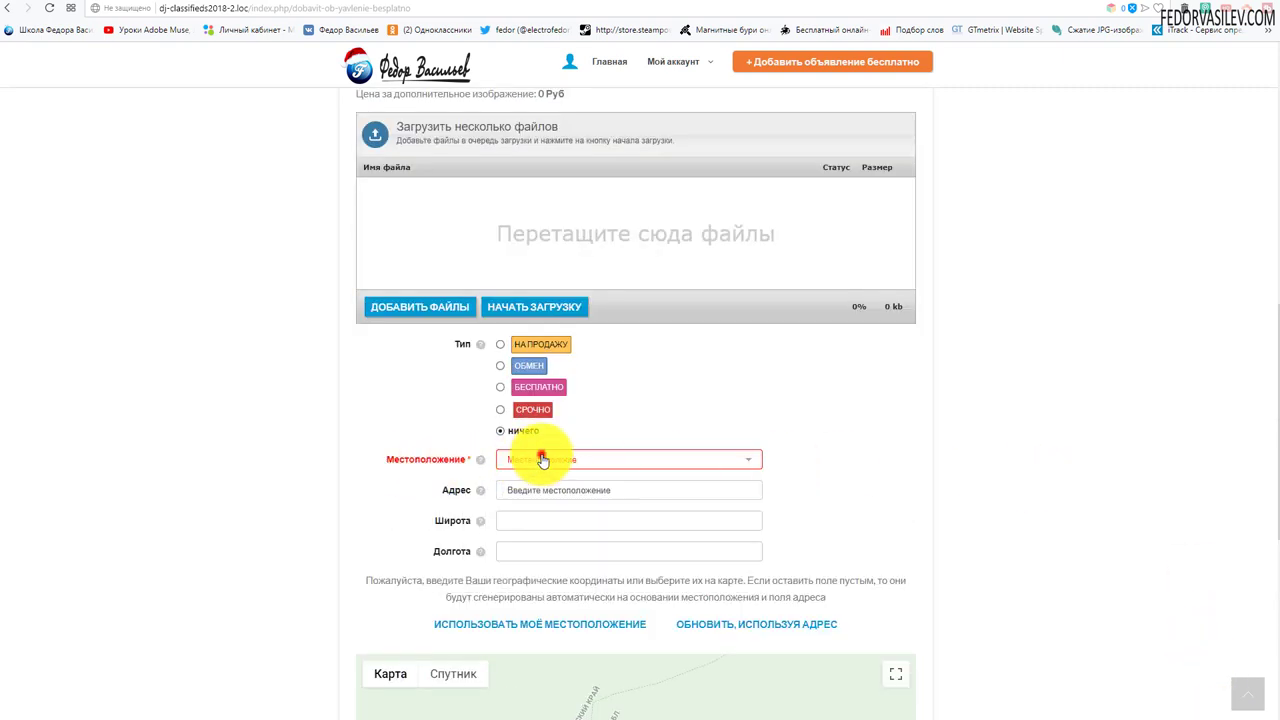
{"action": "left_click", "coordinate": [534, 486]}
{"action": "scroll", "coordinate": [851, 380], "scroll_direction": "down", "scroll_amount": 2}
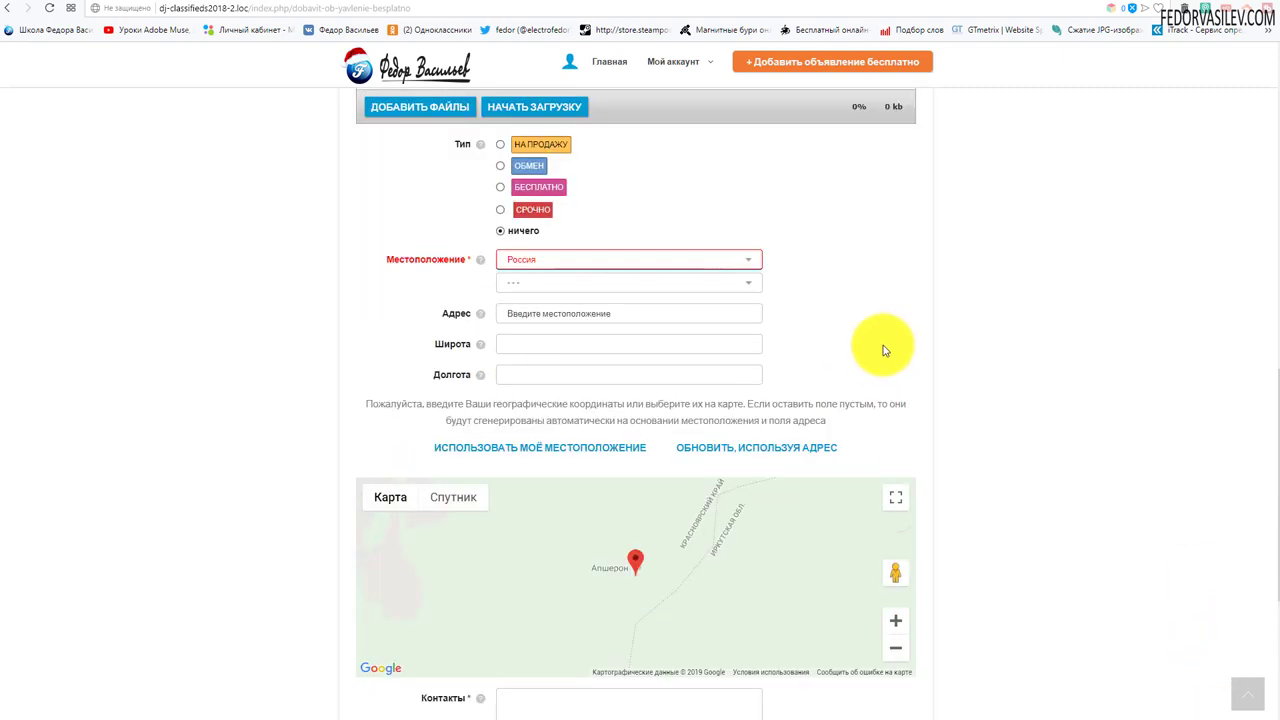
{"action": "left_click", "coordinate": [551, 282]}
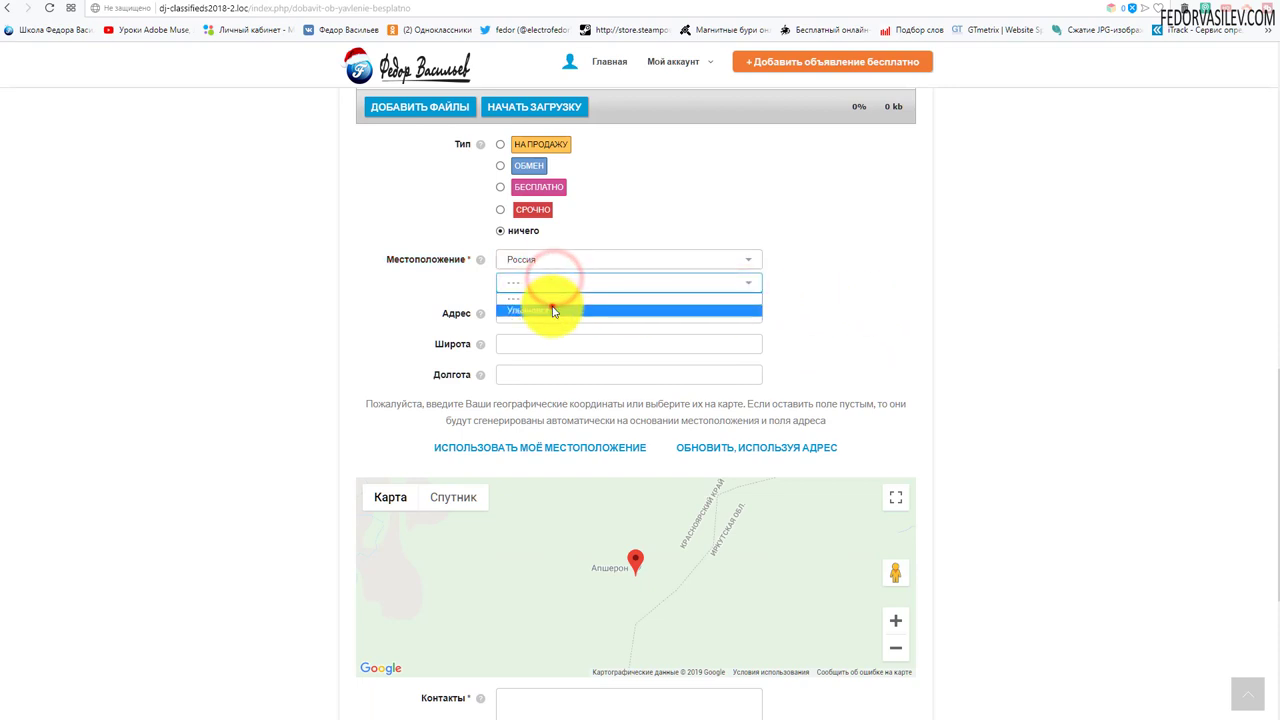
{"action": "left_click", "coordinate": [553, 311]}
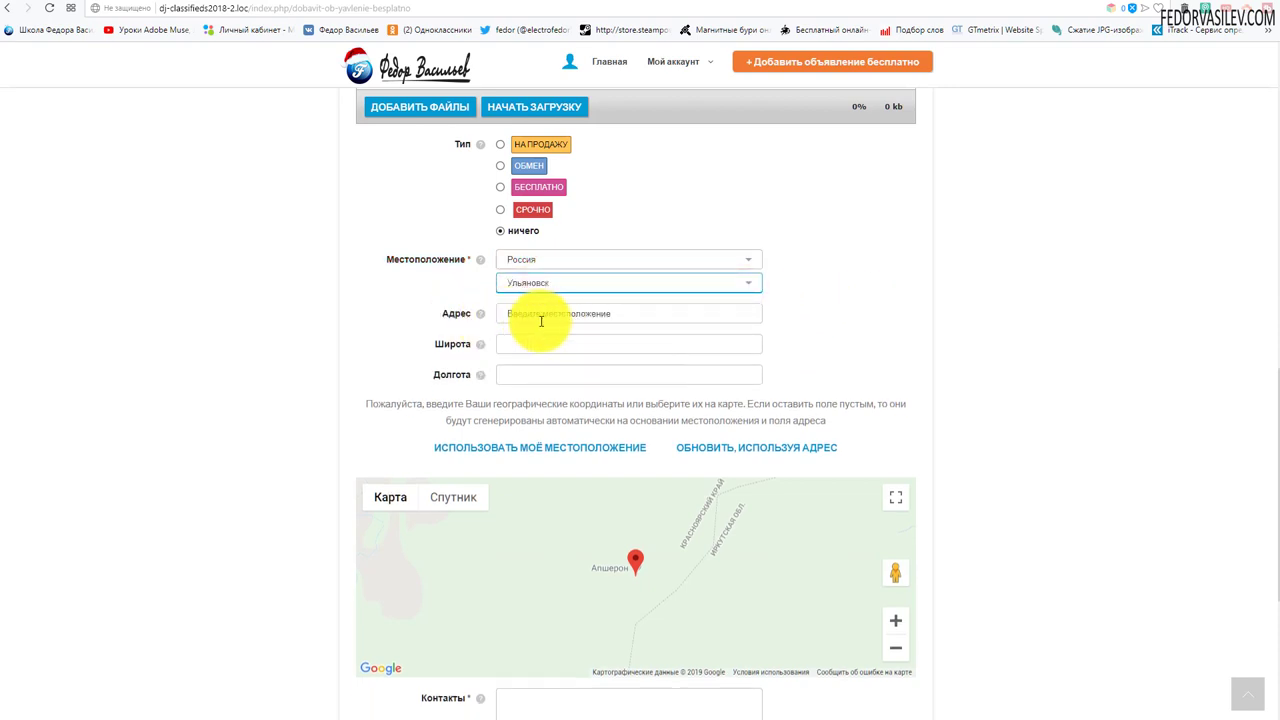
Enter the street address in "Адрес", correct the house number, and accept the matching Google suggestion to fill in the coordinates.
{"action": "left_click", "coordinate": [562, 316]}
{"action": "left_click", "coordinate": [563, 330]}
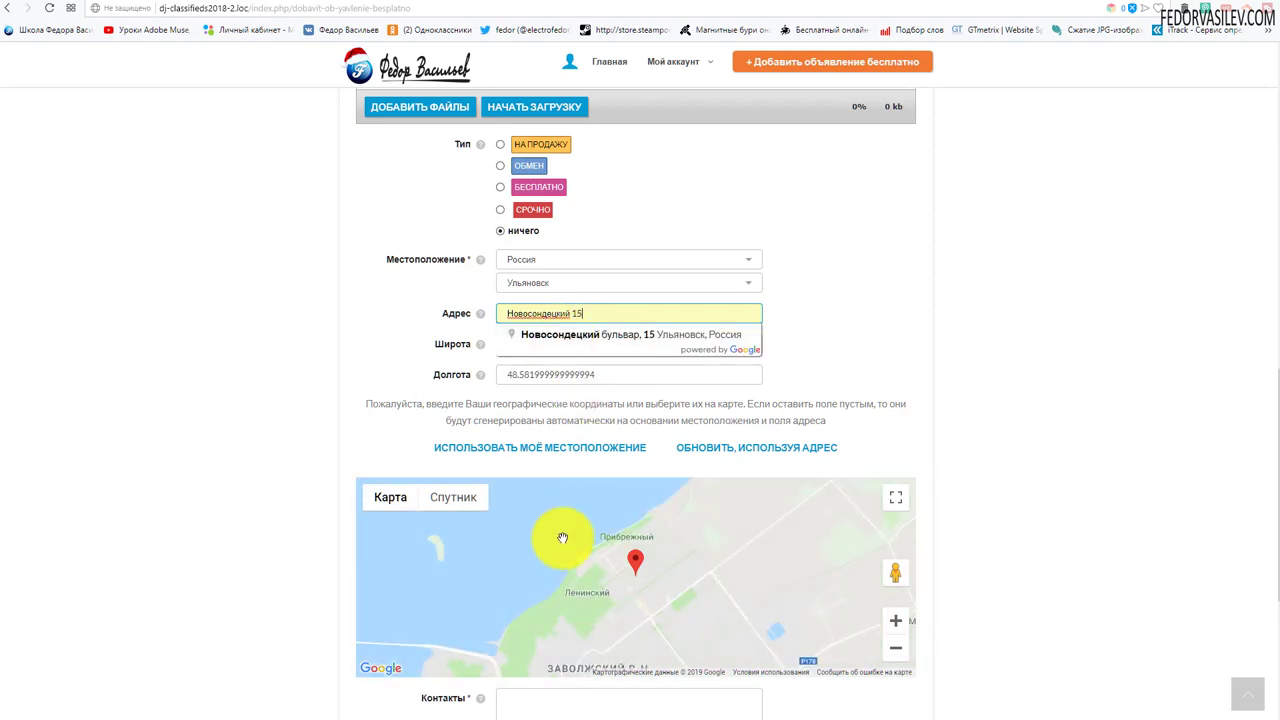
{"action": "scroll", "coordinate": [809, 363], "scroll_direction": "down", "scroll_amount": 1}
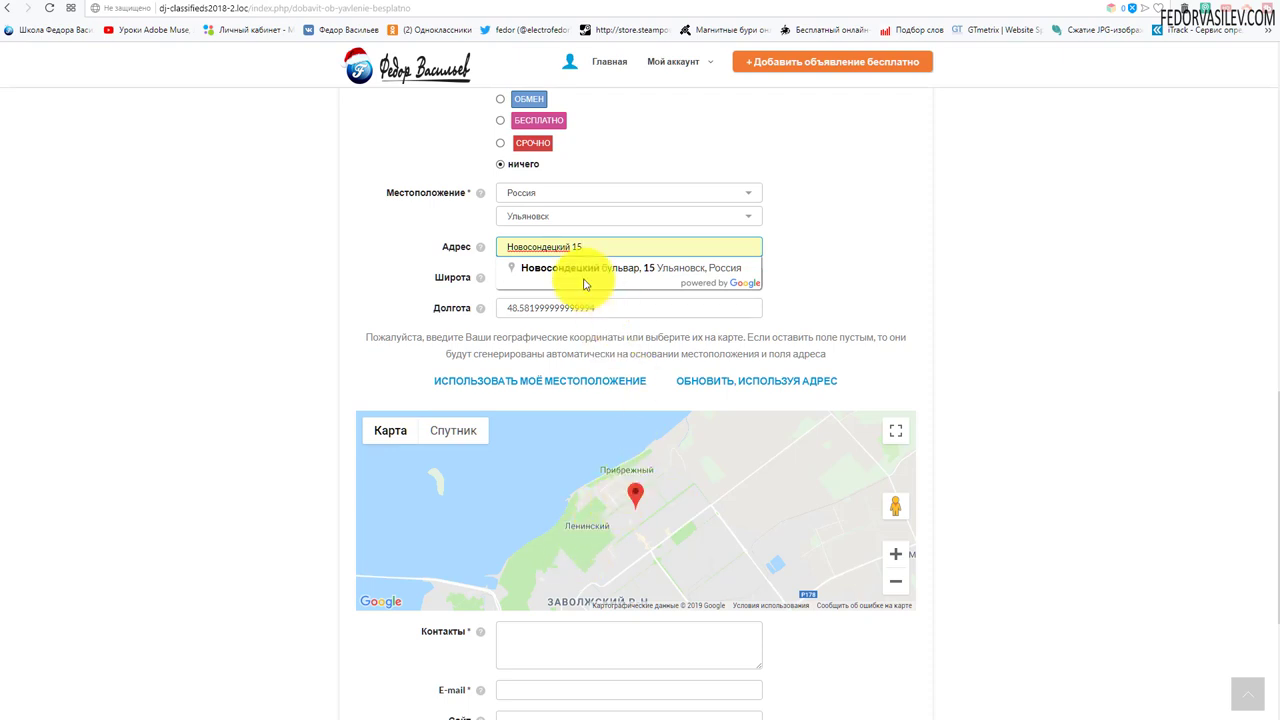
{"action": "scroll", "coordinate": [585, 284], "scroll_direction": "down", "scroll_amount": 1}
{"action": "key", "text": "BackSpace"}
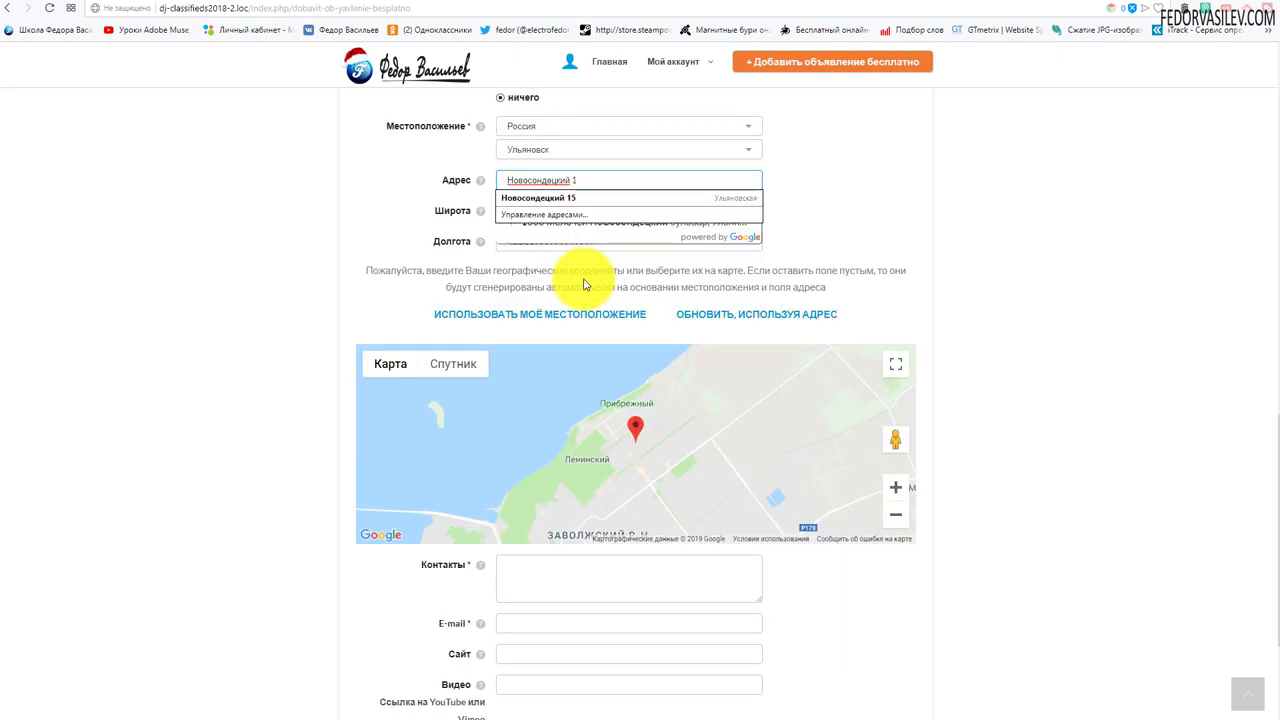
{"action": "type", "text": "6"}
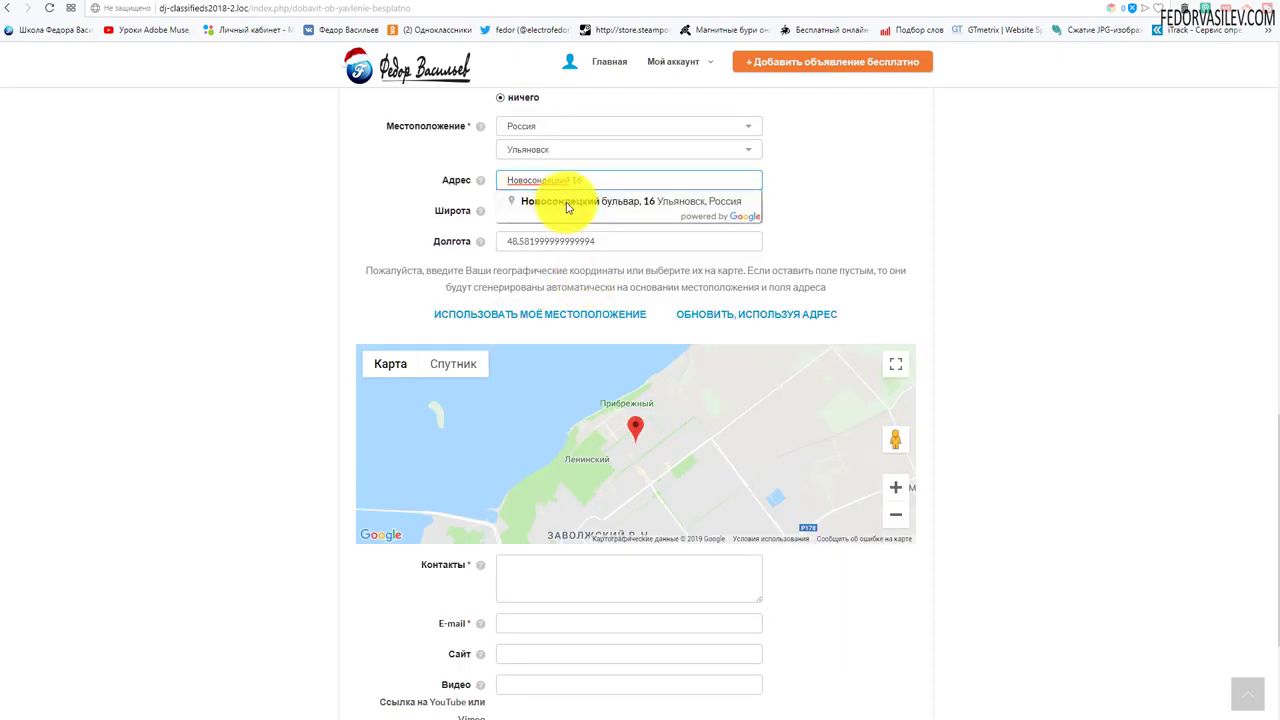
{"action": "left_click", "coordinate": [699, 210]}
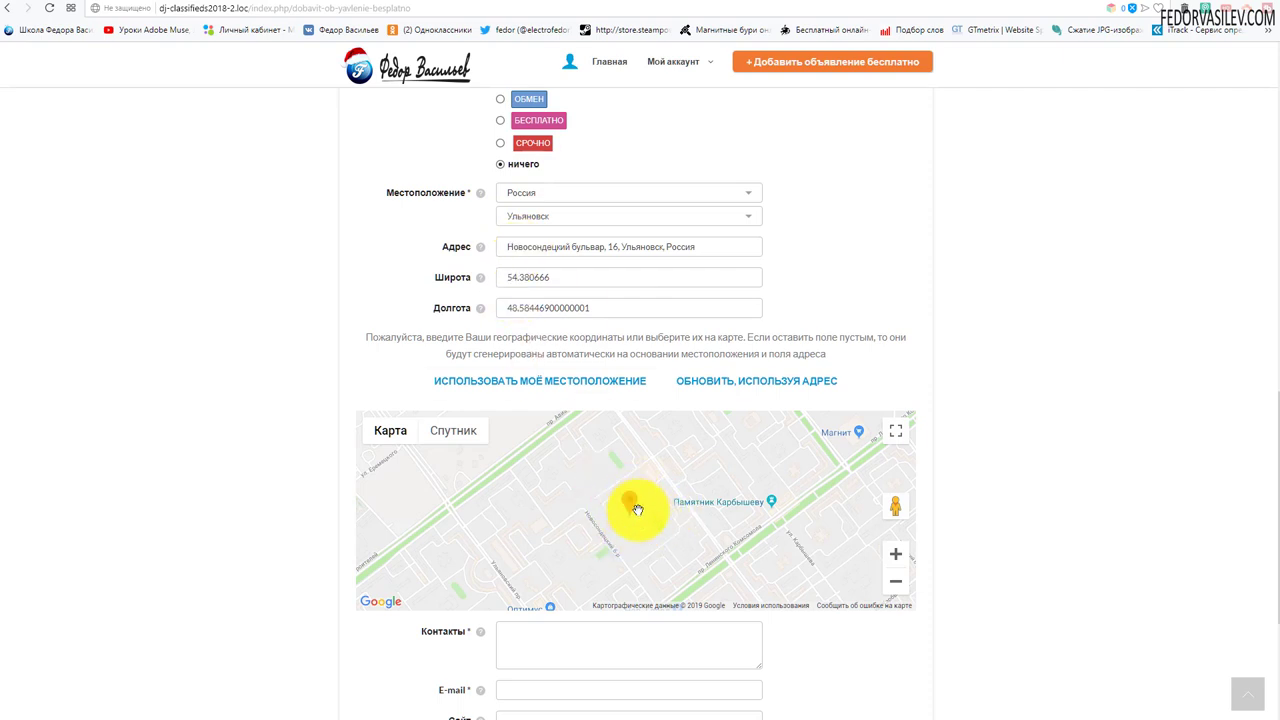
Examine the marker and surrounding streets on the new ad's map, zooming and moving it, and review the filled location fields.
{"action": "left_click", "coordinate": [895, 555]}
{"action": "left_click", "coordinate": [895, 555]}
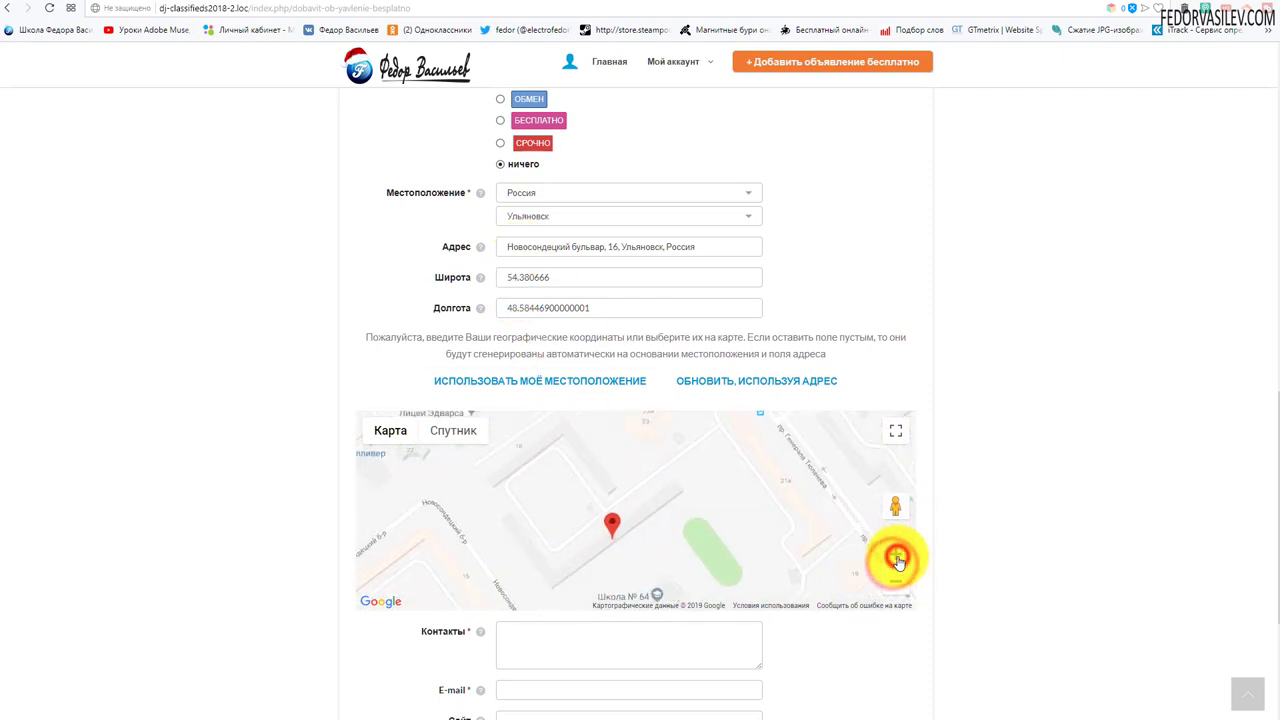
{"action": "double_click", "coordinate": [707, 518]}
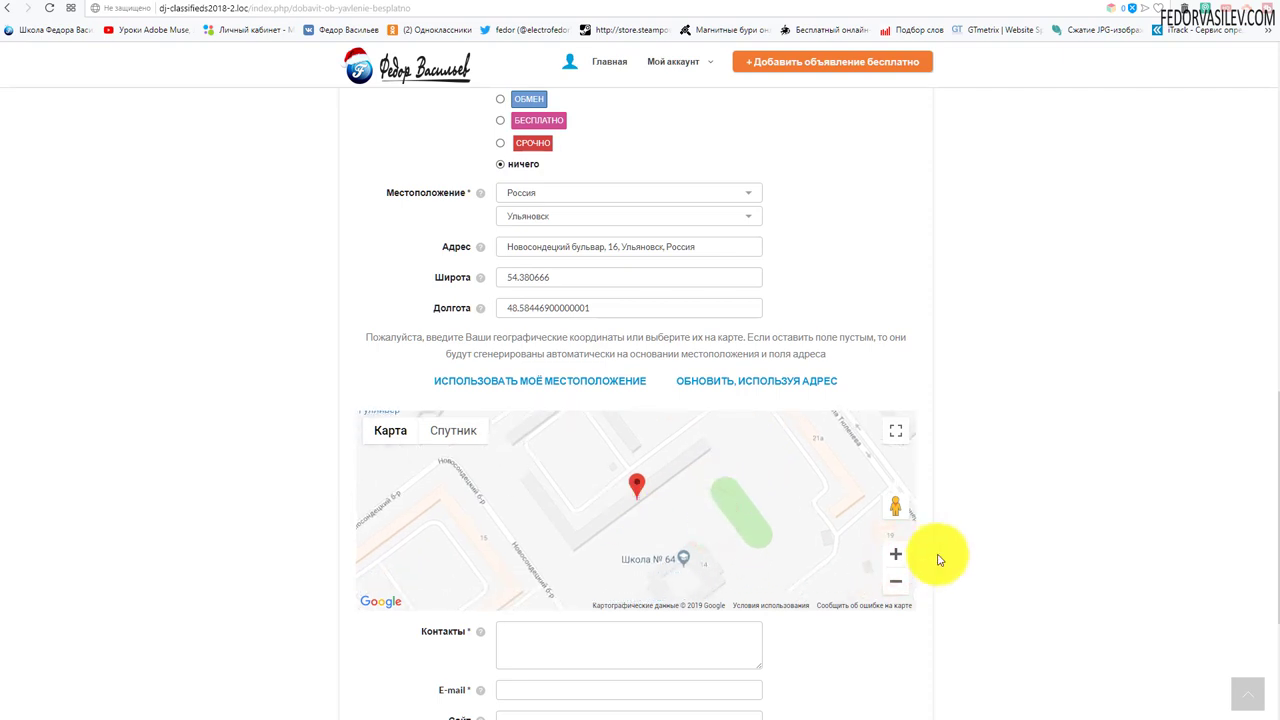
{"action": "left_click", "coordinate": [898, 556]}
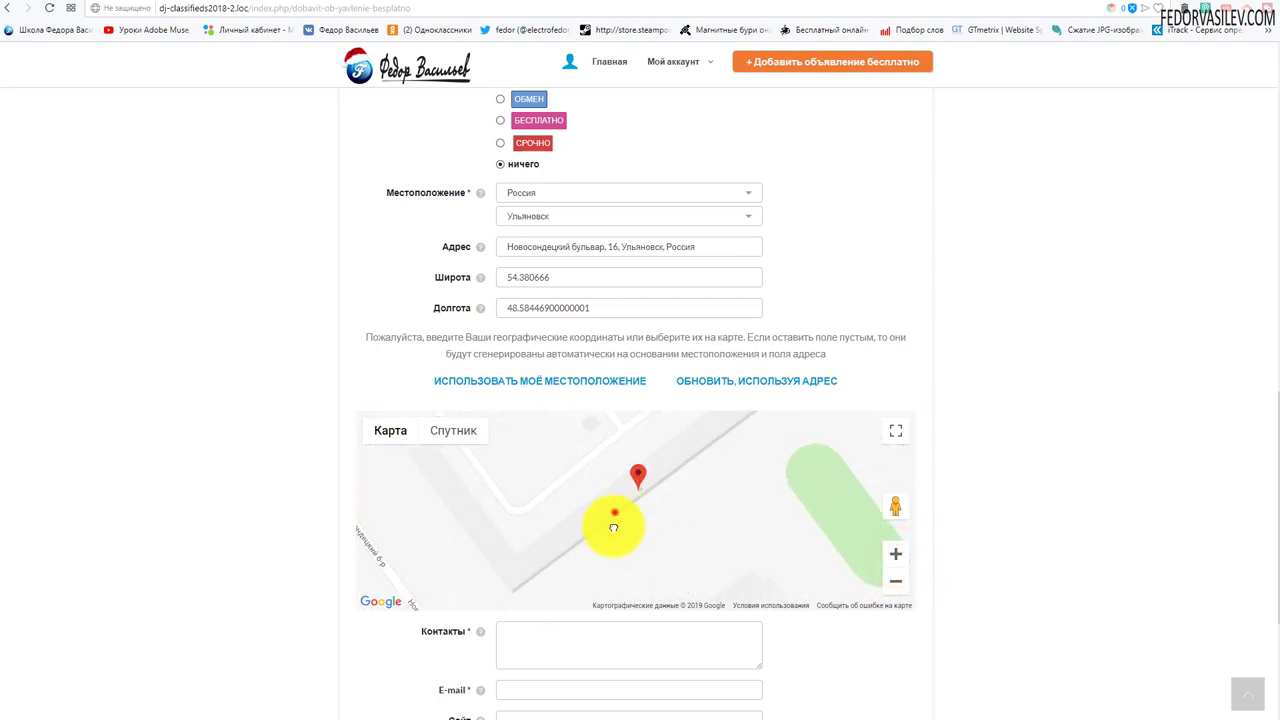
{"action": "mouse_move", "coordinate": [614, 512]}
{"action": "left_mouse_down"}
{"action": "mouse_move", "coordinate": [508, 553]}
{"action": "mouse_move", "coordinate": [466, 480]}
{"action": "left_mouse_up"}
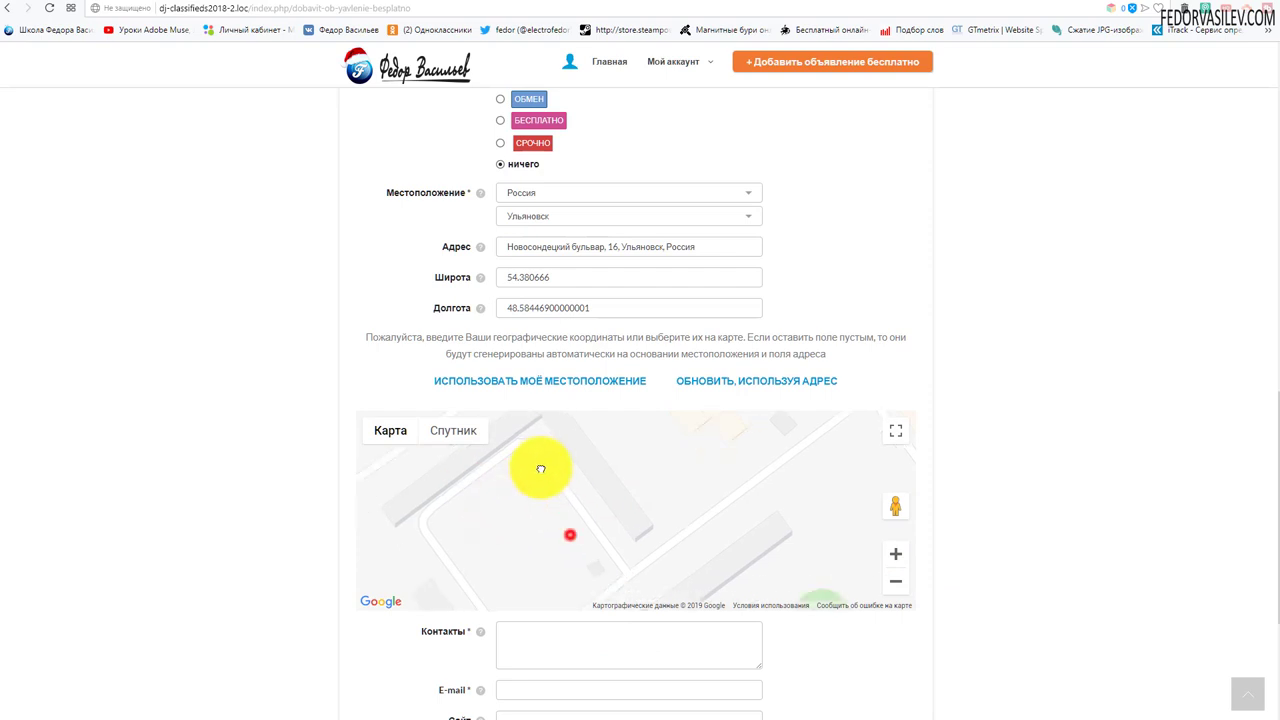
{"action": "left_click_drag", "start_coordinate": [569, 533], "coordinate": [609, 560]}
{"action": "left_click", "coordinate": [896, 581]}
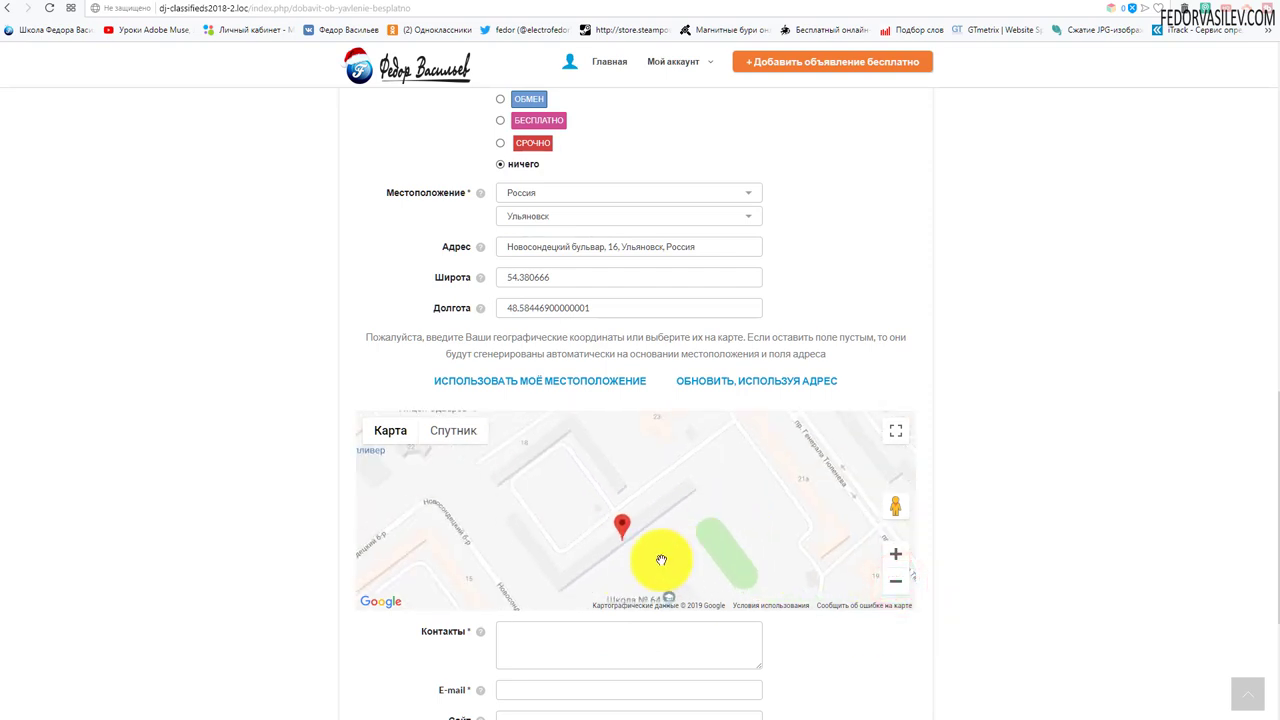
{"action": "scroll", "coordinate": [849, 380], "scroll_direction": "up", "scroll_amount": 6}
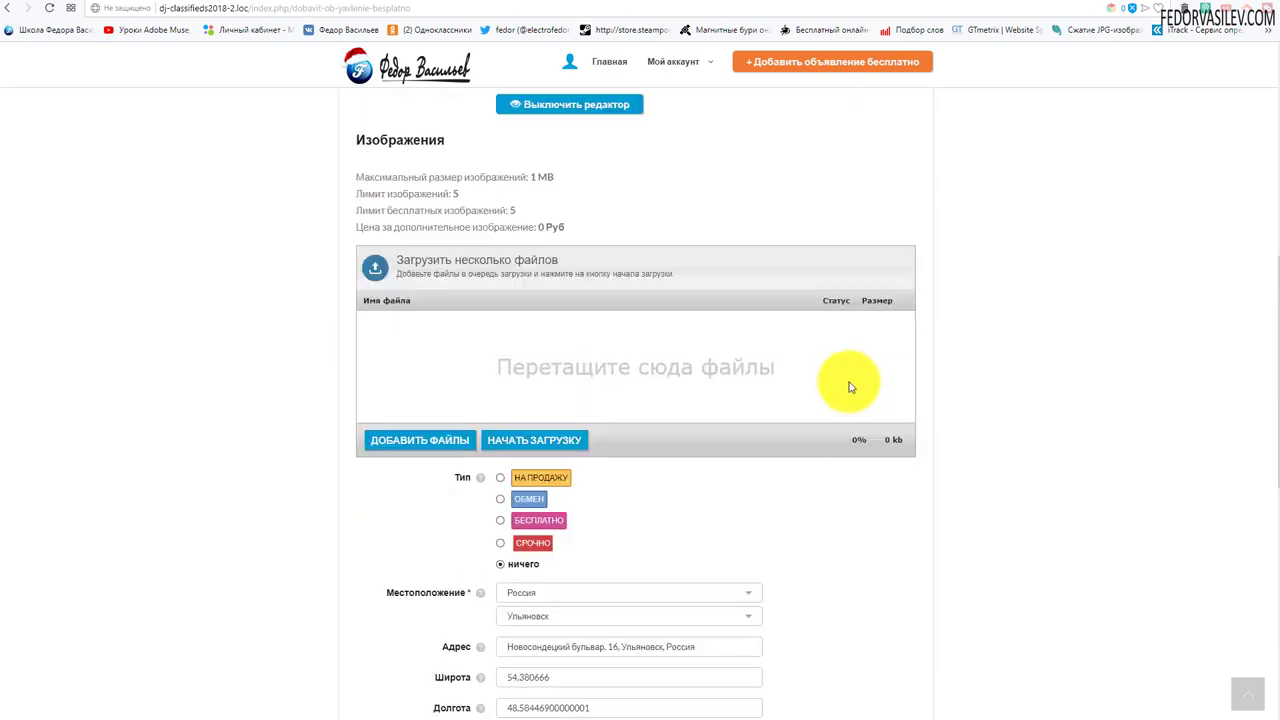
{"action": "scroll", "coordinate": [823, 305], "scroll_direction": "down", "scroll_amount": 6}
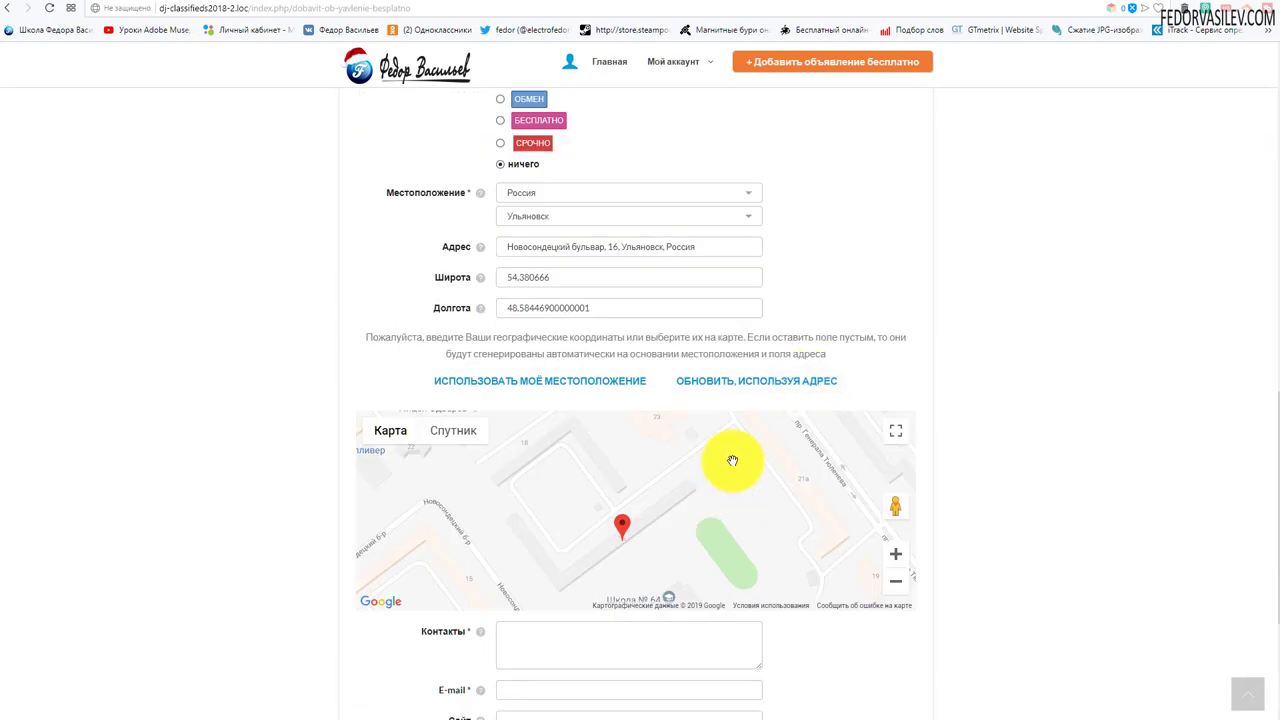
{"action": "mouse_move", "coordinate": [732, 462]}
{"action": "left_mouse_down"}
{"action": "mouse_move", "coordinate": [700, 529]}
{"action": "mouse_move", "coordinate": [694, 514]}
{"action": "mouse_move", "coordinate": [754, 490]}
{"action": "left_mouse_up"}
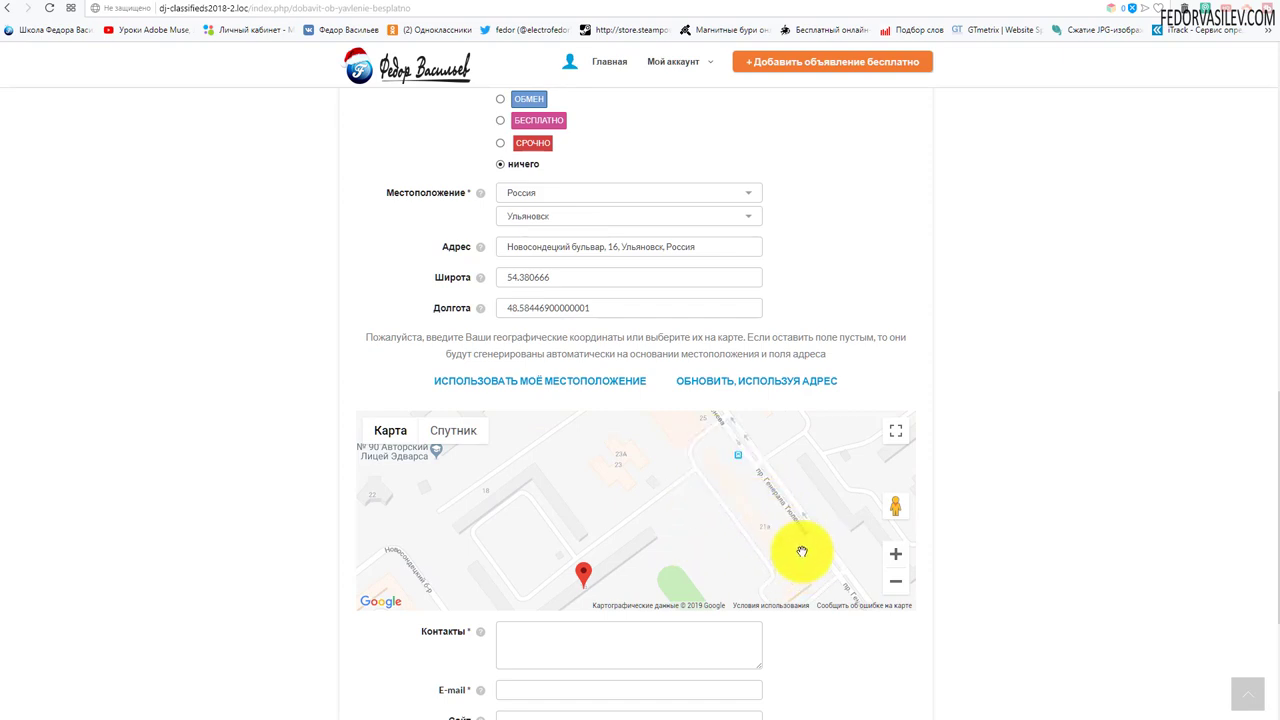
{"action": "left_click_drag", "start_coordinate": [545, 605], "coordinate": [605, 512]}
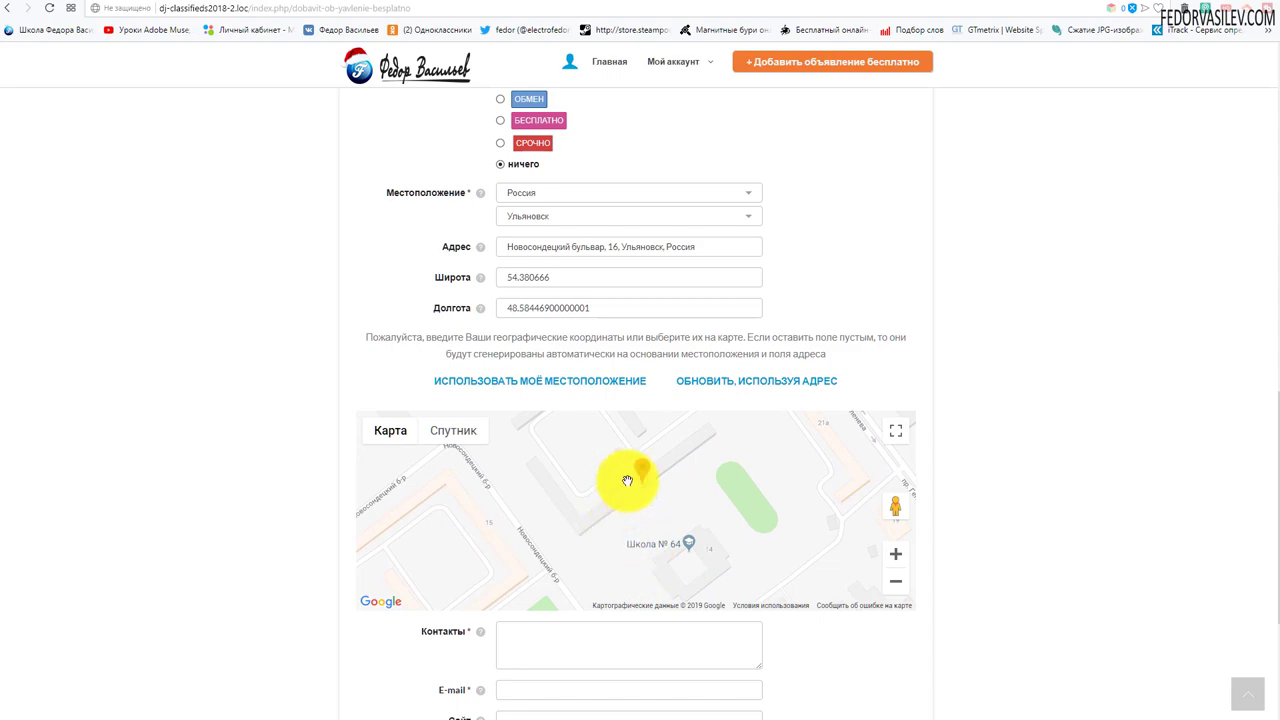
{"action": "scroll", "coordinate": [800, 370], "scroll_direction": "up", "scroll_amount": 1}
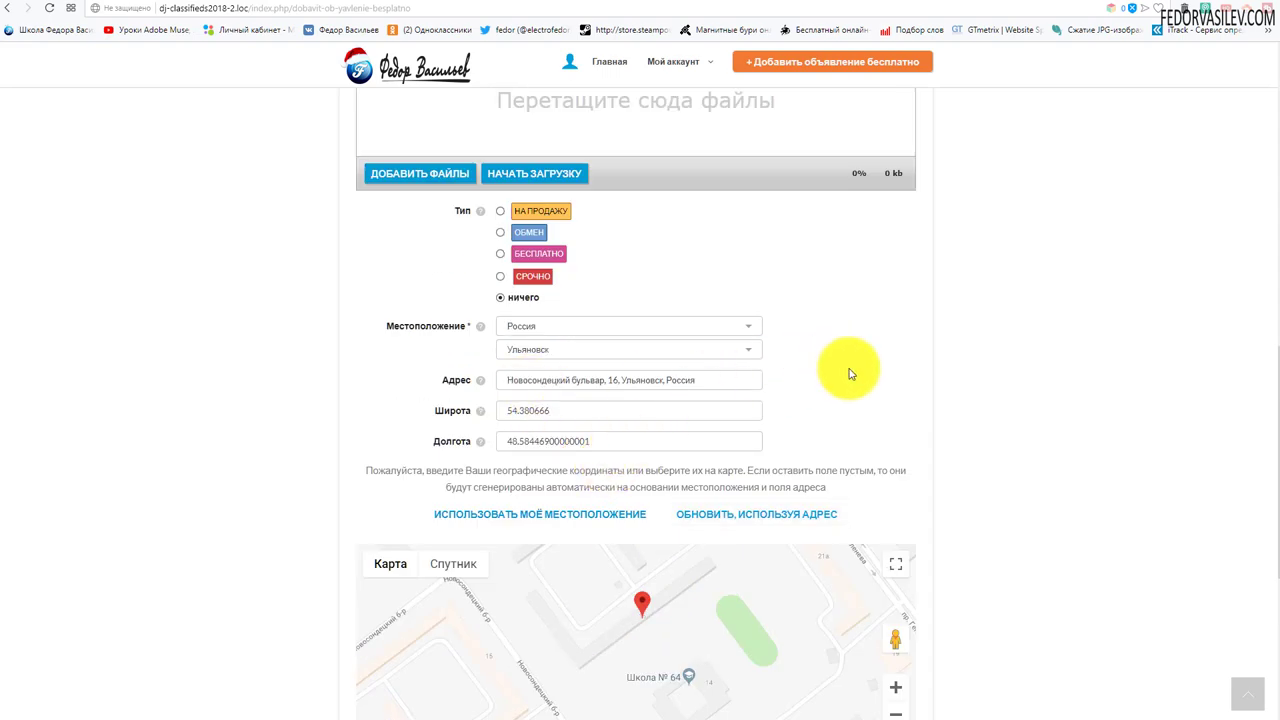
{"action": "scroll", "coordinate": [835, 368], "scroll_direction": "up", "scroll_amount": 6}
{"action": "scroll", "coordinate": [820, 366], "scroll_direction": "down", "scroll_amount": 6}
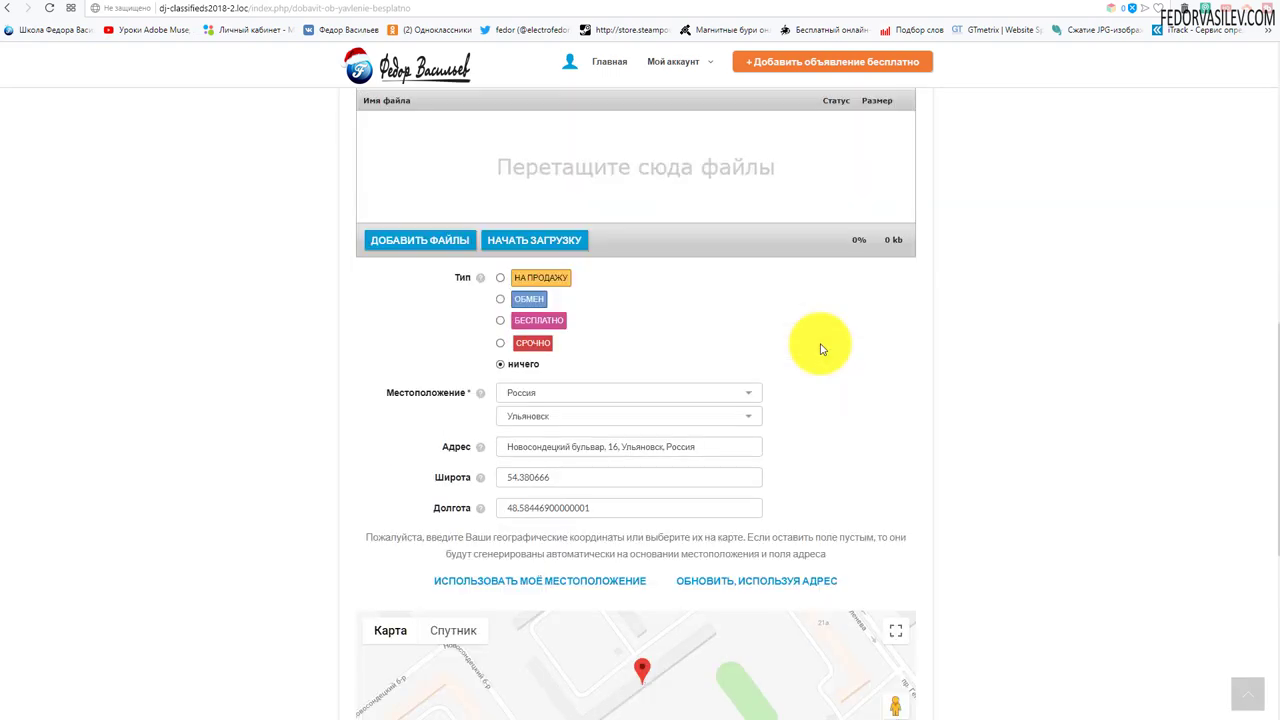
{"action": "mouse_move", "coordinate": [483, 322]}
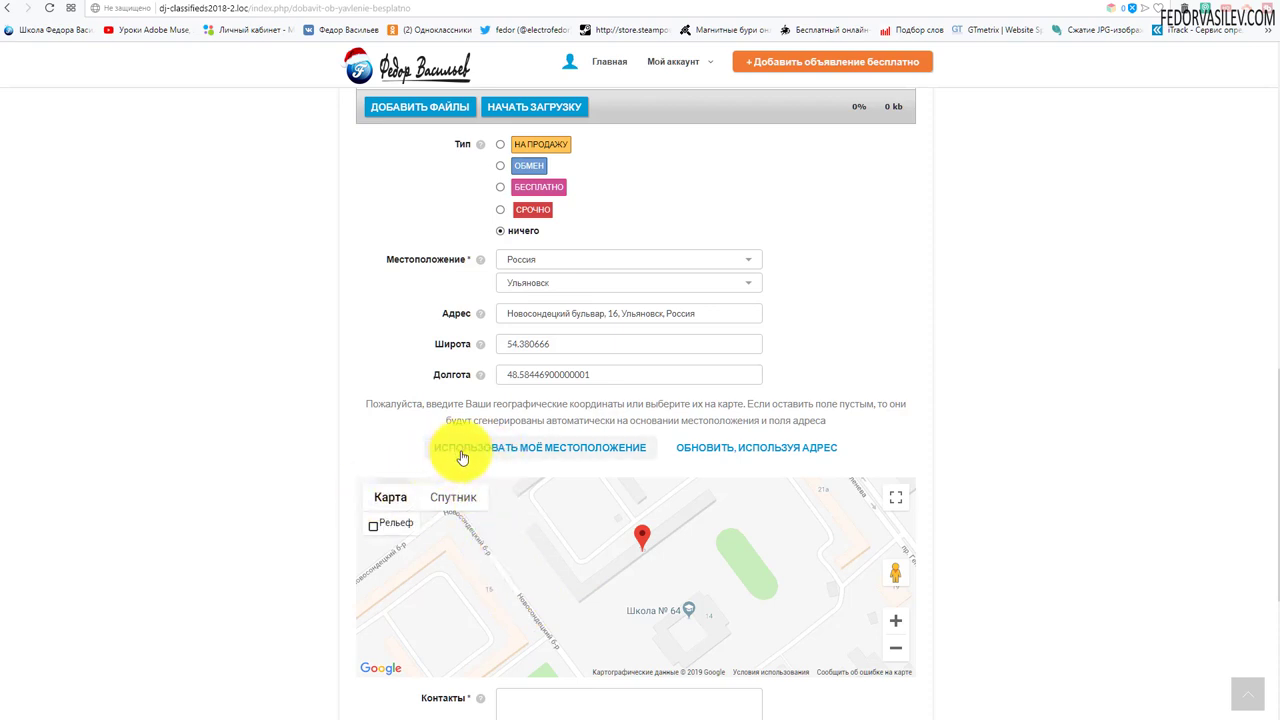
Set "Разрешить указывать координаты" to "Нет" in the global DJ-Classifieds settings, save them, and return to the new ad form.
{"action": "left_click", "coordinate": [1030, 4]}
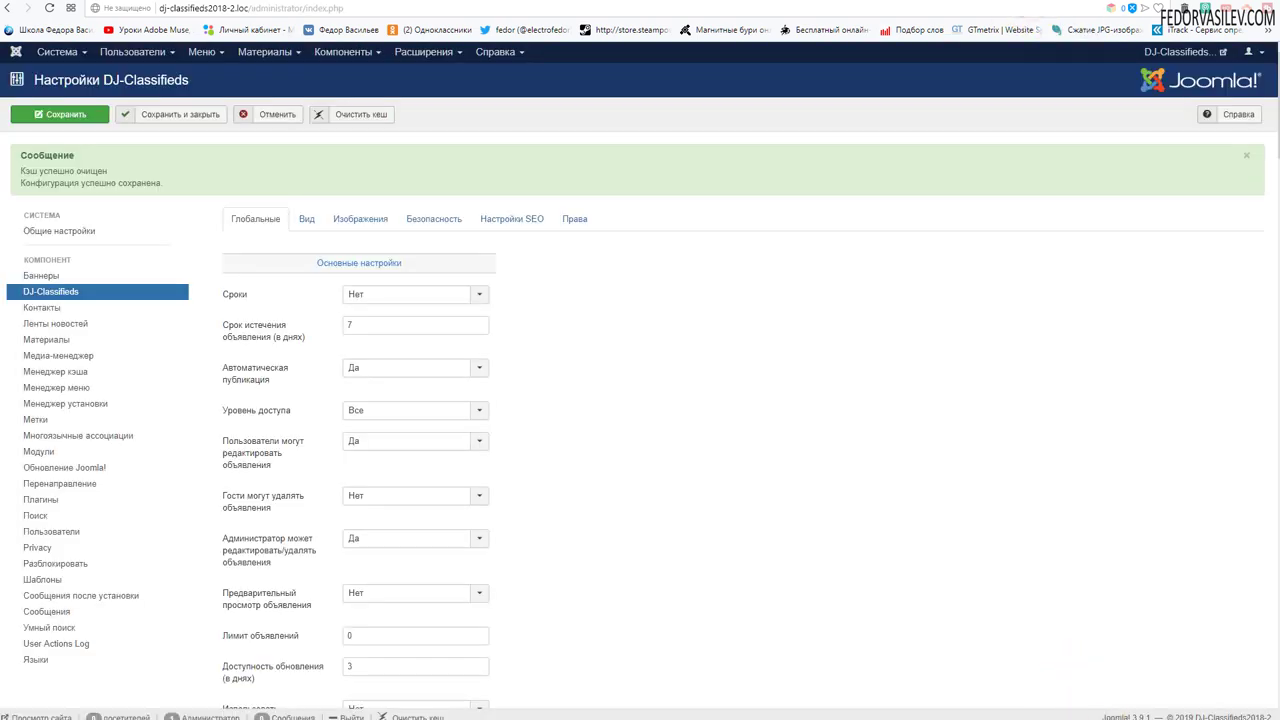
{"action": "scroll", "coordinate": [320, 471], "scroll_direction": "down", "scroll_amount": 10}
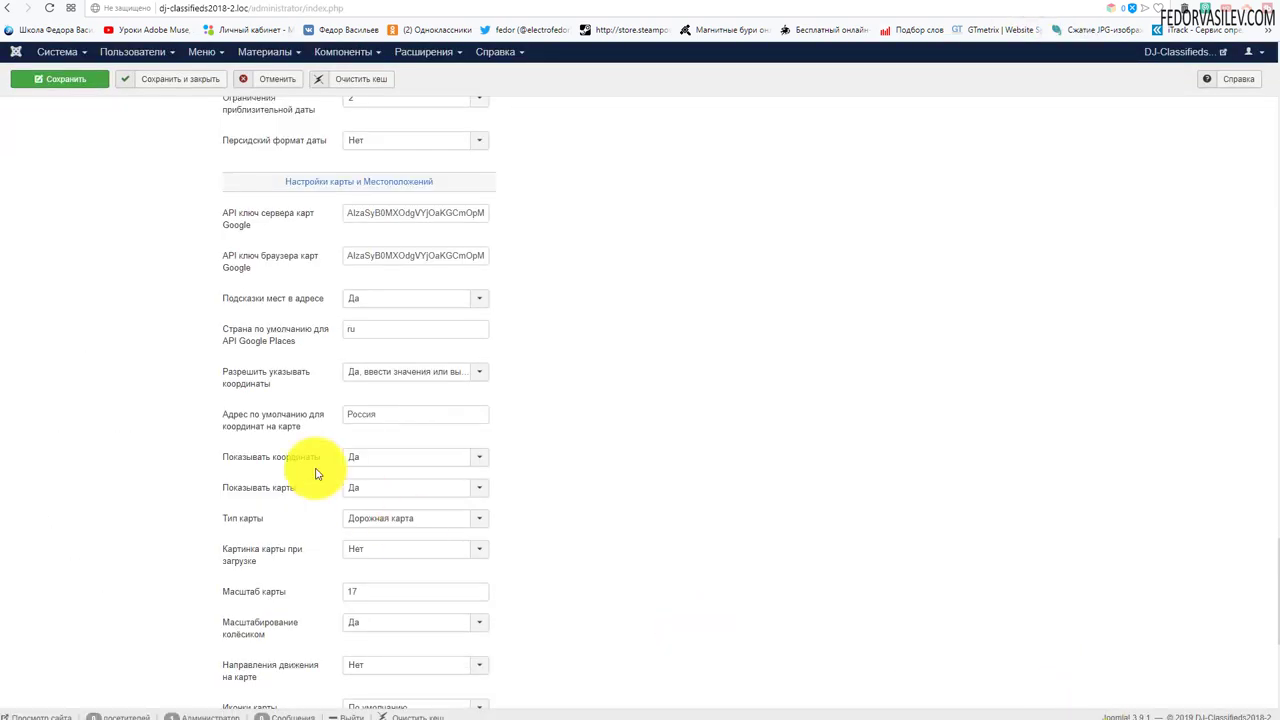
{"action": "left_click", "coordinate": [385, 375]}
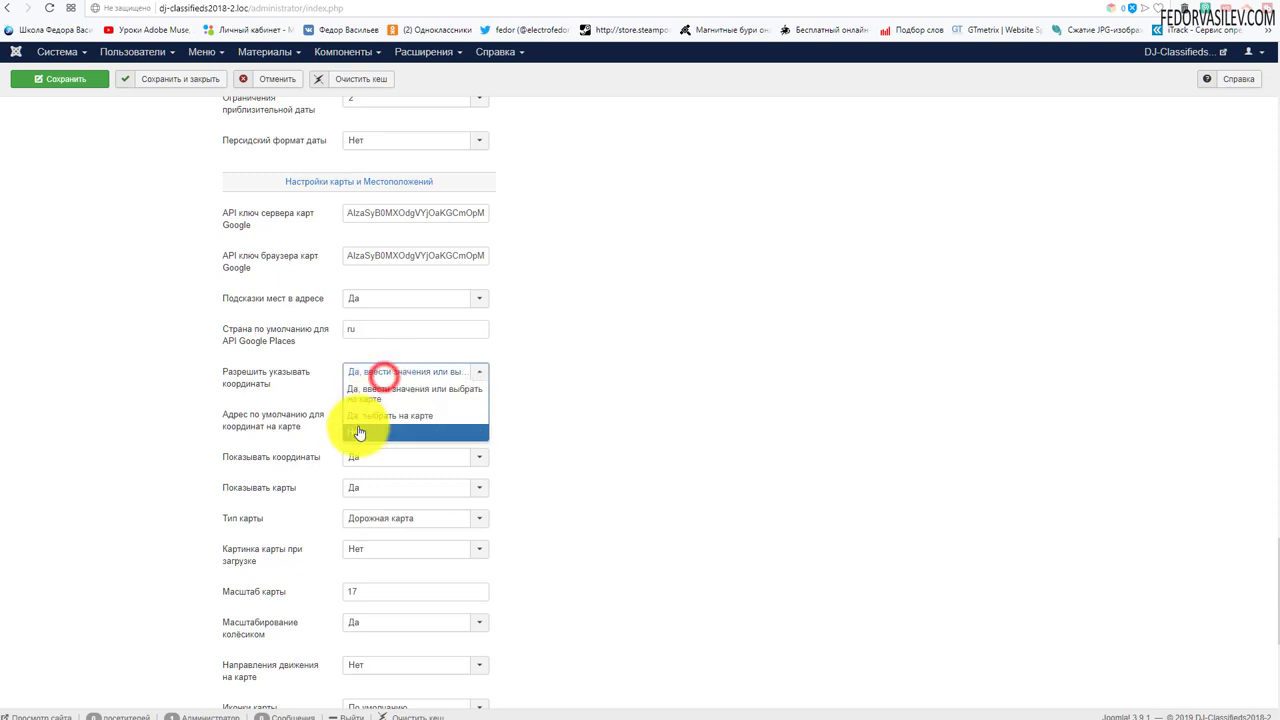
{"action": "left_click", "coordinate": [357, 427]}
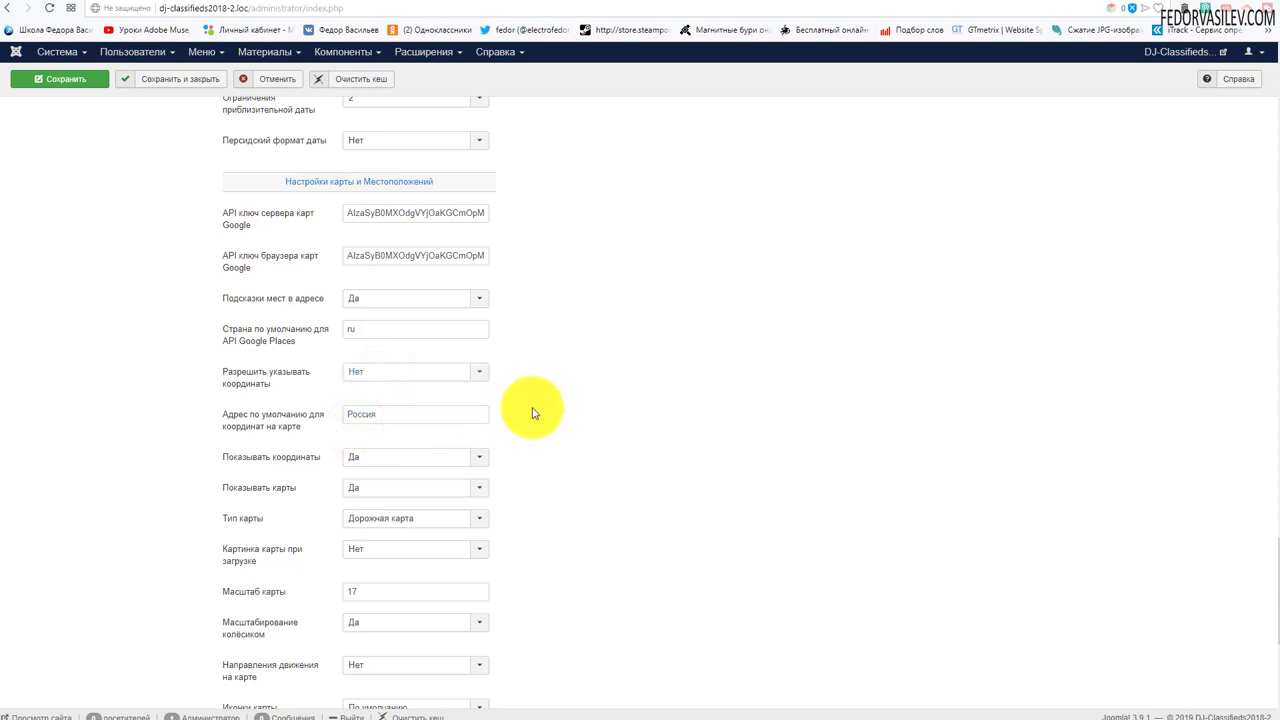
{"action": "left_click", "coordinate": [63, 81]}
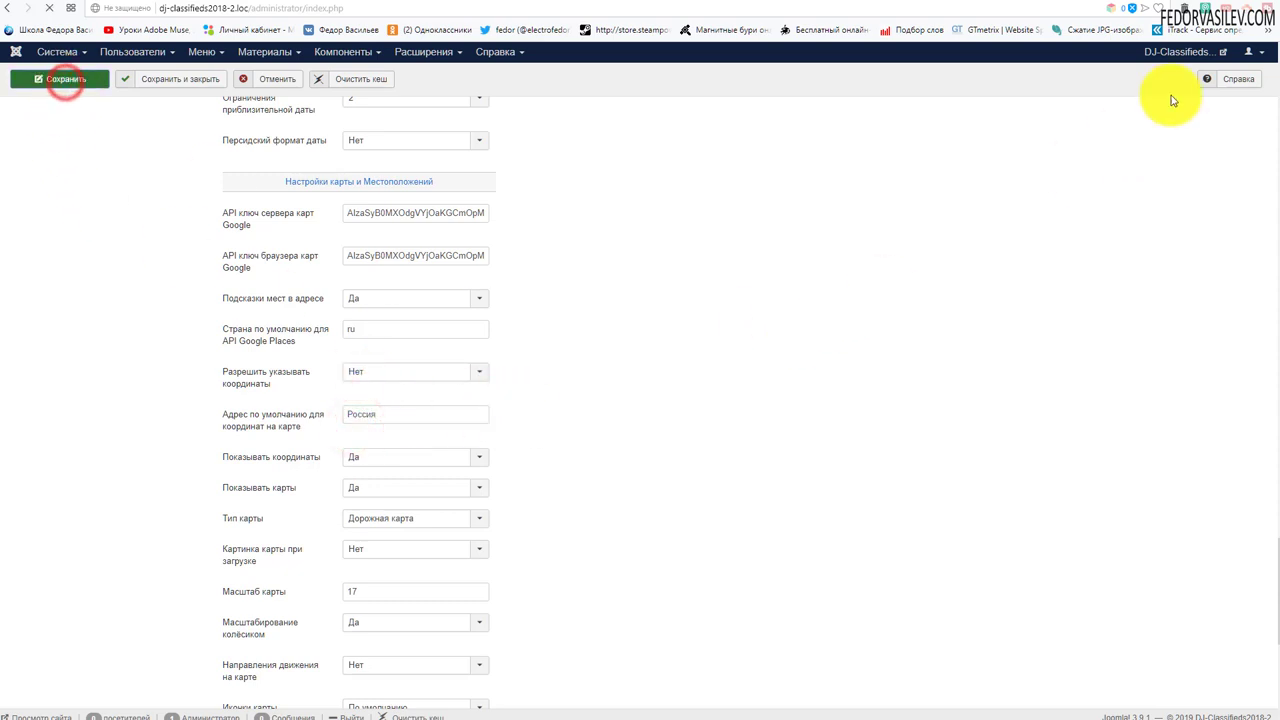
{"action": "left_click", "coordinate": [1075, 6]}
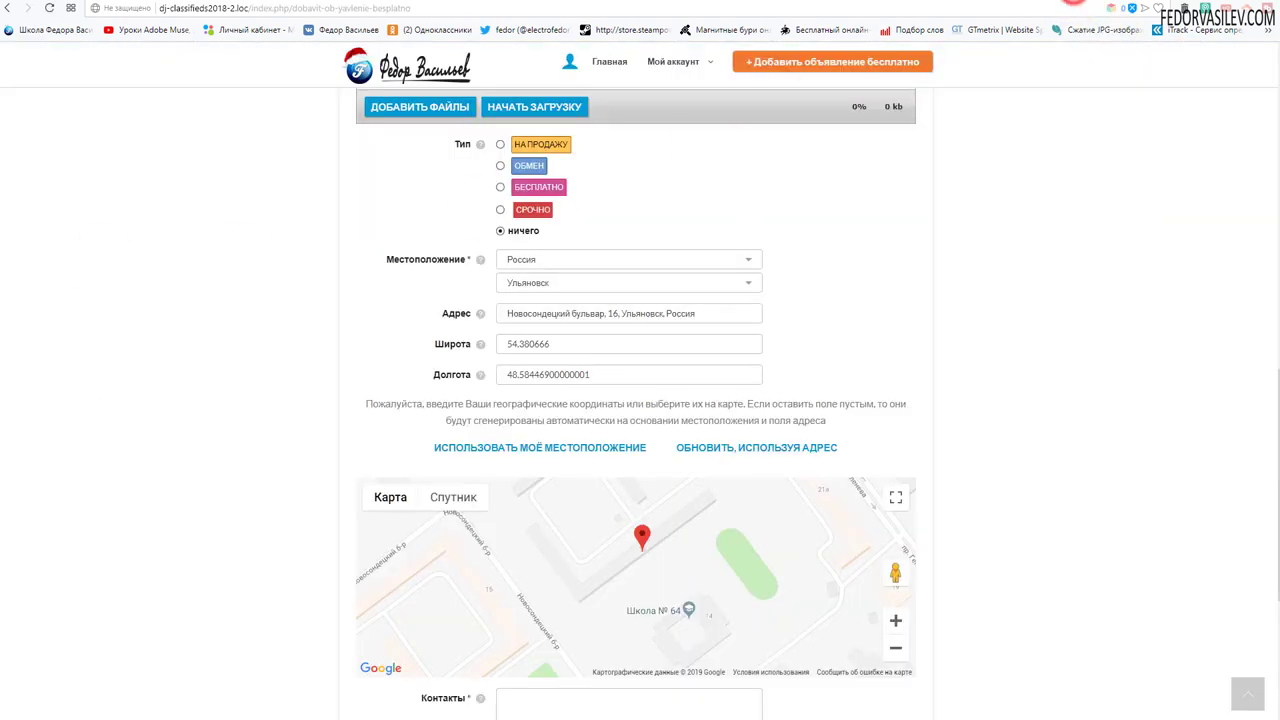
Reload the new ad form and examine its fields from top to bottom, checking the location section for coordinates and map.
{"action": "left_click", "coordinate": [49, 8]}
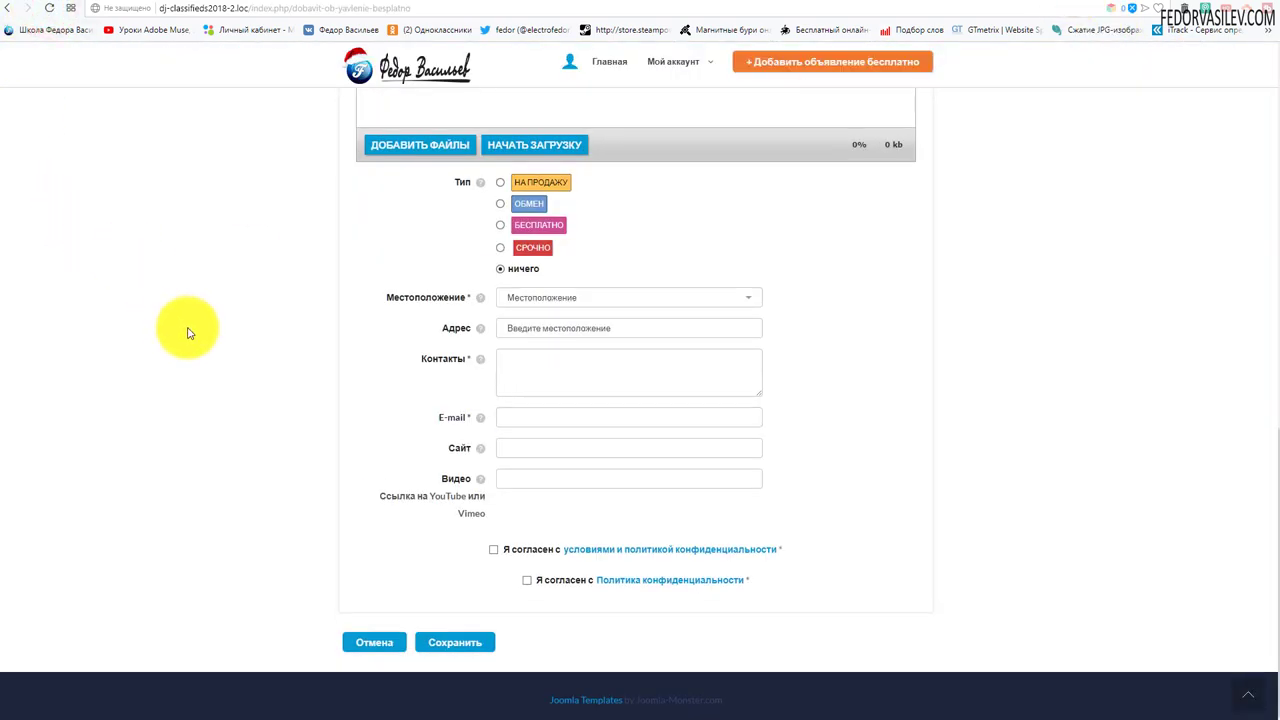
{"action": "scroll", "coordinate": [707, 433], "scroll_direction": "up", "scroll_amount": 5}
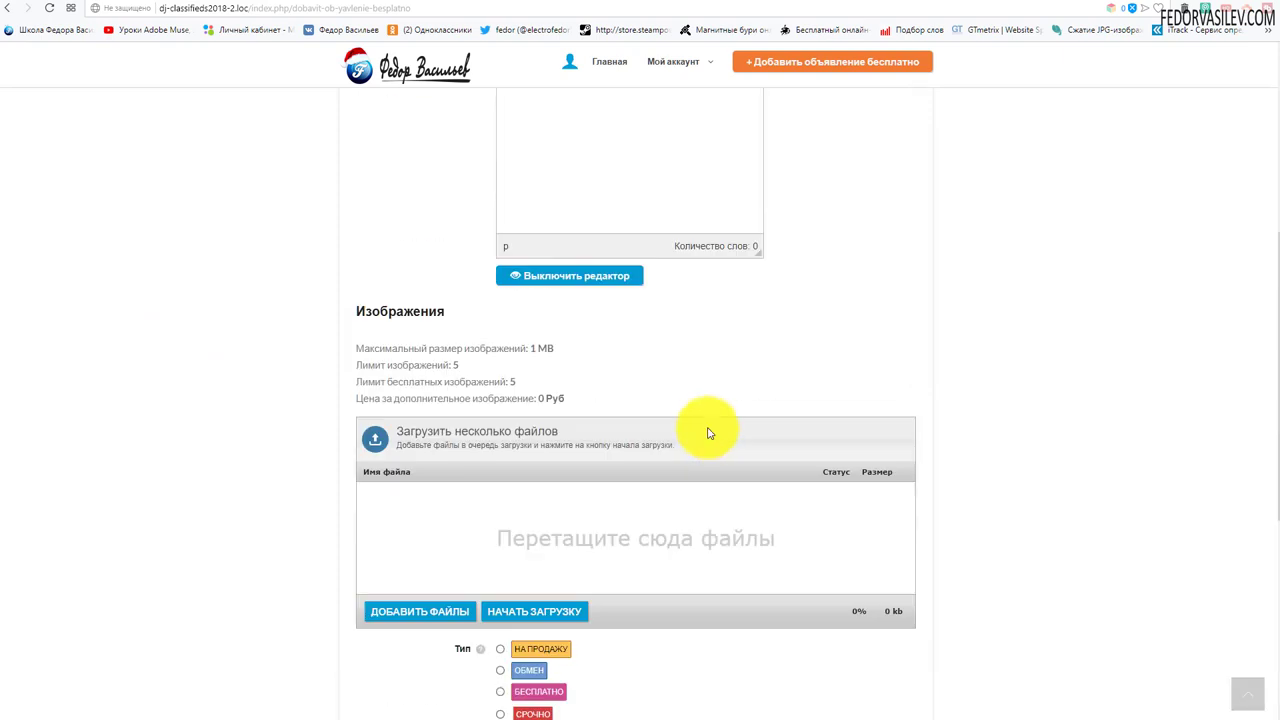
{"action": "scroll", "coordinate": [700, 450], "scroll_direction": "up", "scroll_amount": 4}
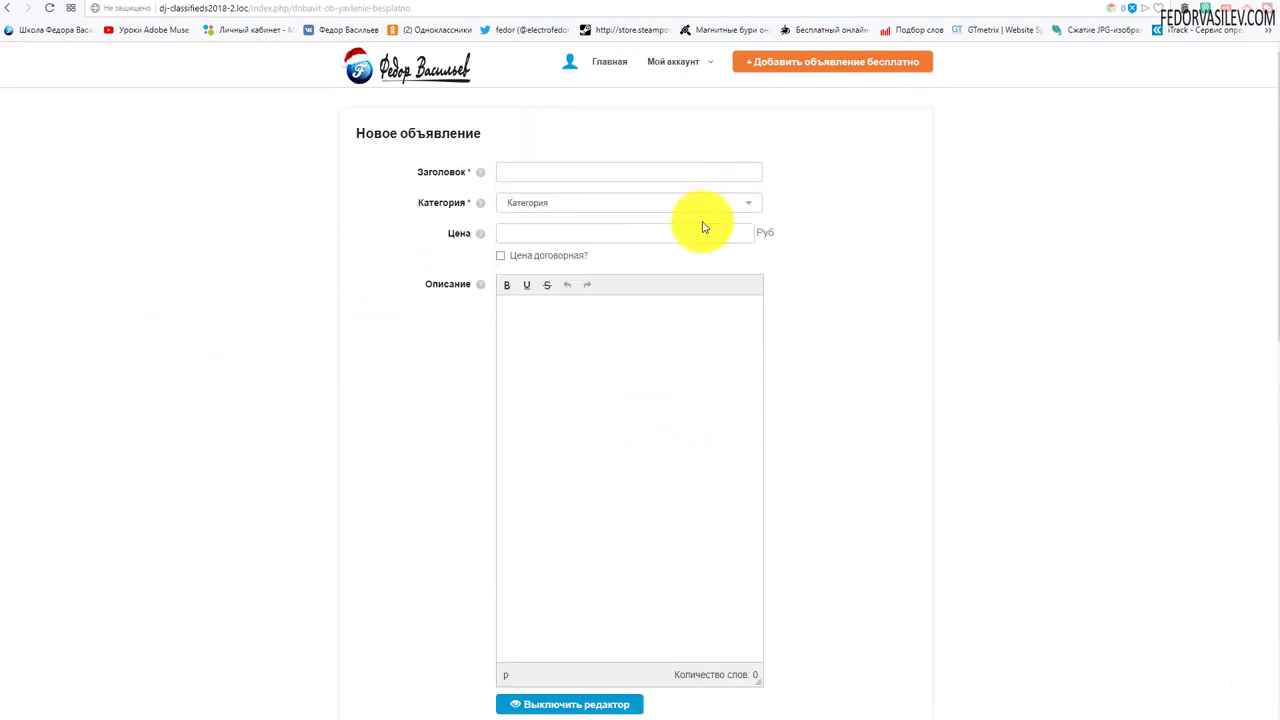
{"action": "scroll", "coordinate": [660, 245], "scroll_direction": "down", "scroll_amount": 4}
{"action": "scroll", "coordinate": [641, 258], "scroll_direction": "down", "scroll_amount": 5}
{"action": "left_click", "coordinate": [558, 327]}
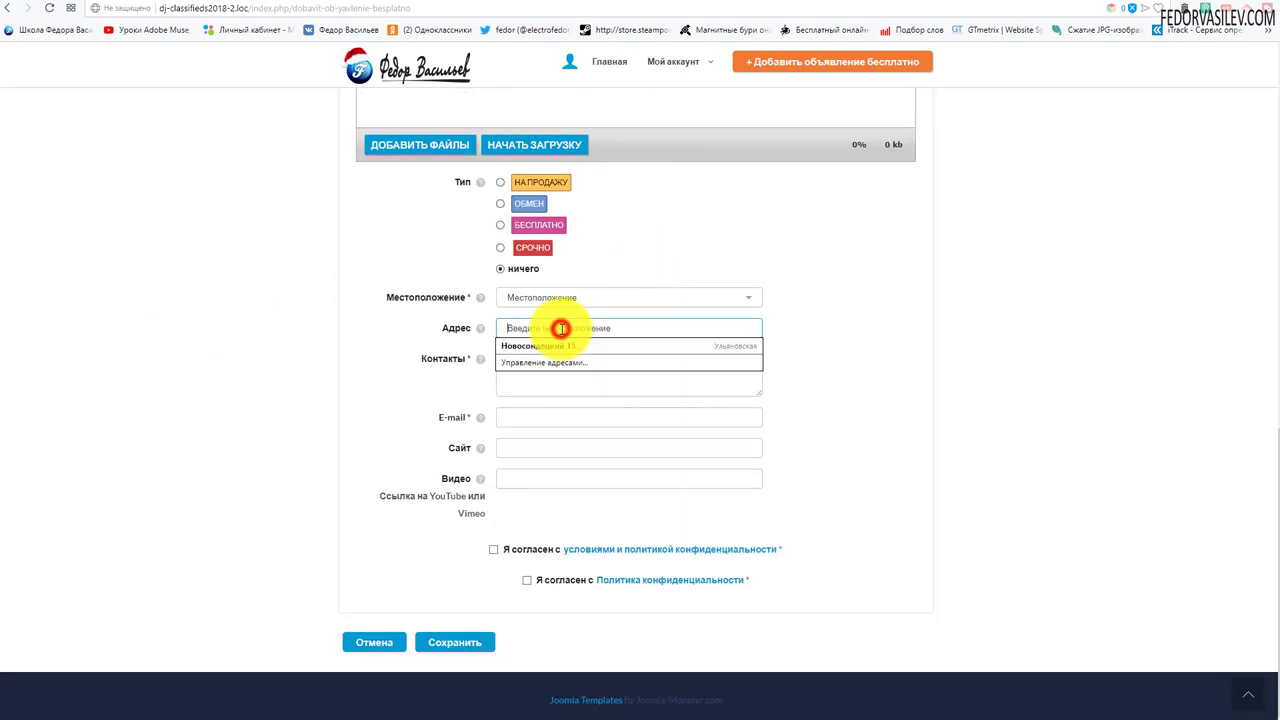
{"action": "left_click", "coordinate": [858, 332]}
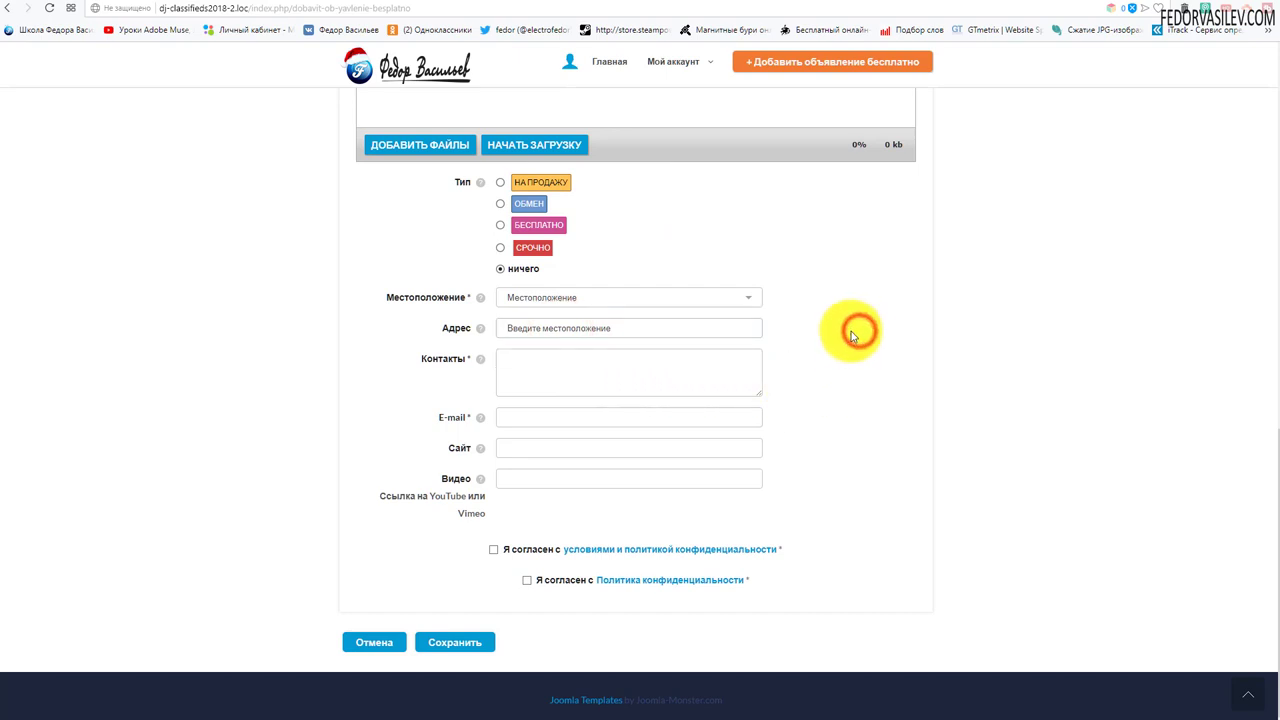
{"action": "scroll", "coordinate": [707, 284], "scroll_direction": "up", "scroll_amount": 5}
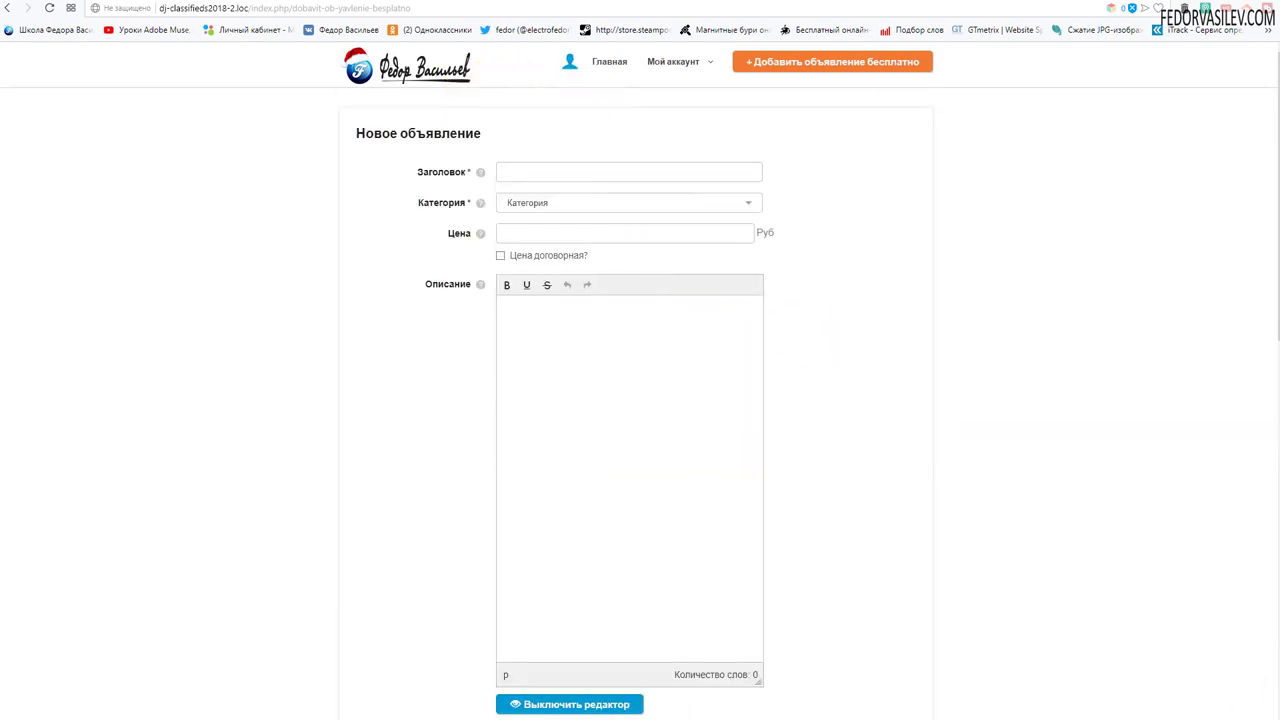
{"action": "scroll", "coordinate": [890, 345], "scroll_direction": "down", "scroll_amount": 5}
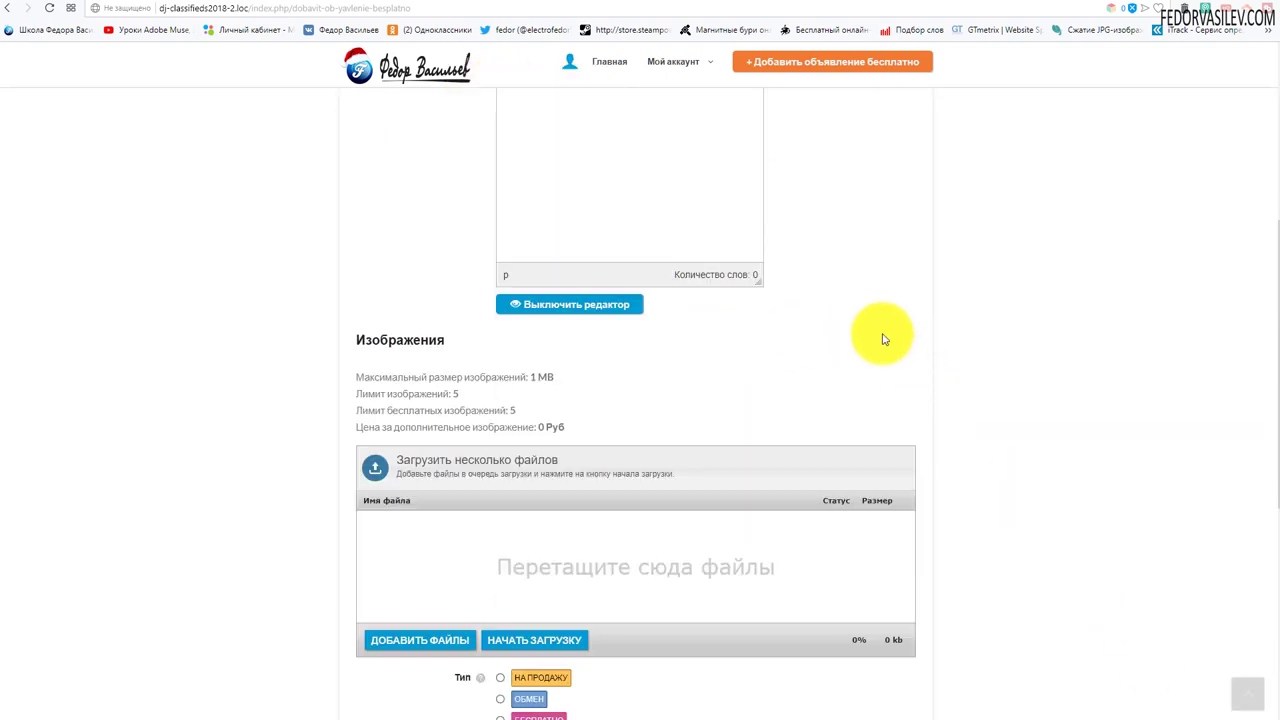
{"action": "scroll", "coordinate": [886, 335], "scroll_direction": "down", "scroll_amount": 3}
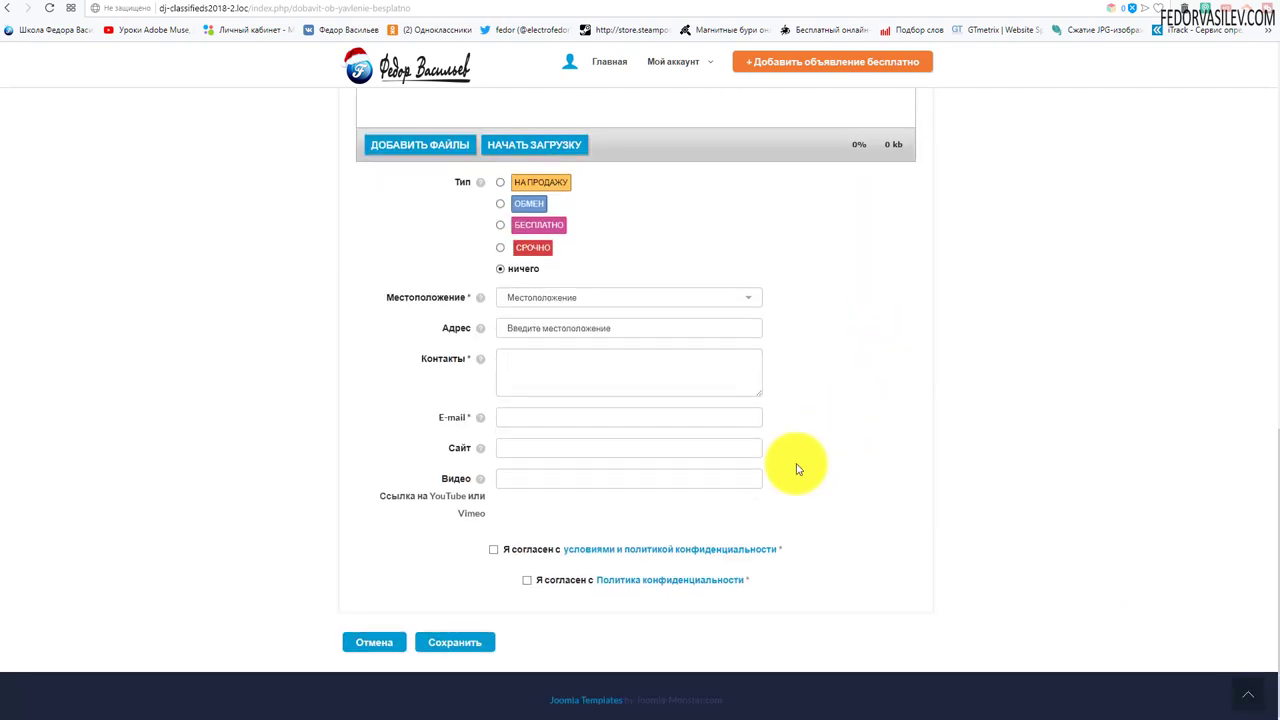
{"action": "scroll", "coordinate": [808, 459], "scroll_direction": "up", "scroll_amount": 5}
{"action": "scroll", "coordinate": [805, 459], "scroll_direction": "up", "scroll_amount": 5}
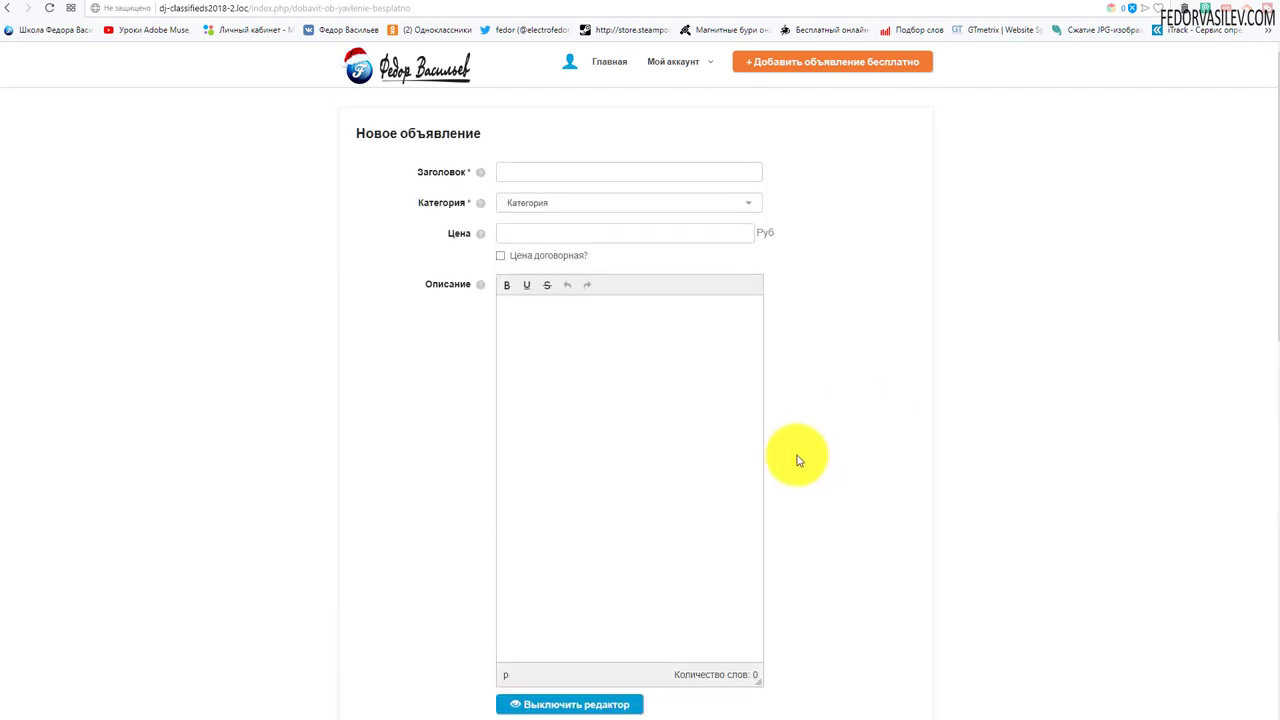
Title the new ad "тест" and assign it to the category "Сельское хозяйство".
{"action": "left_click", "coordinate": [517, 173]}
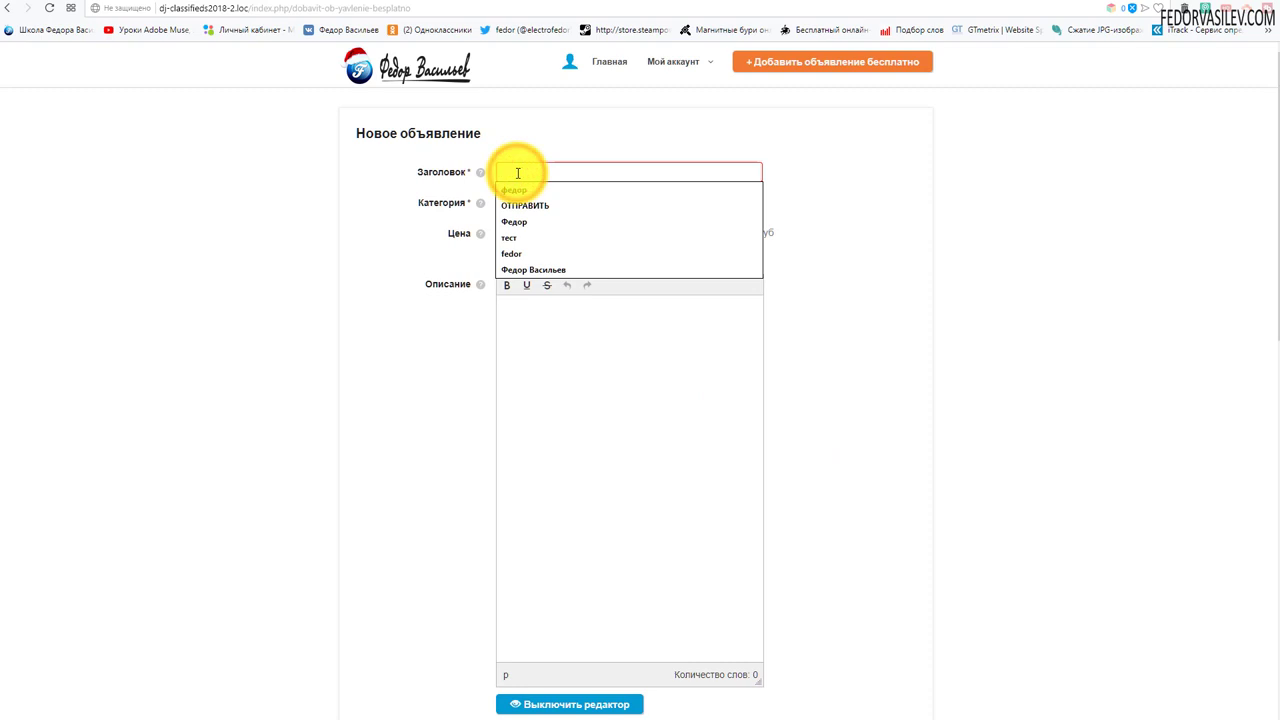
{"action": "left_click", "coordinate": [523, 237]}
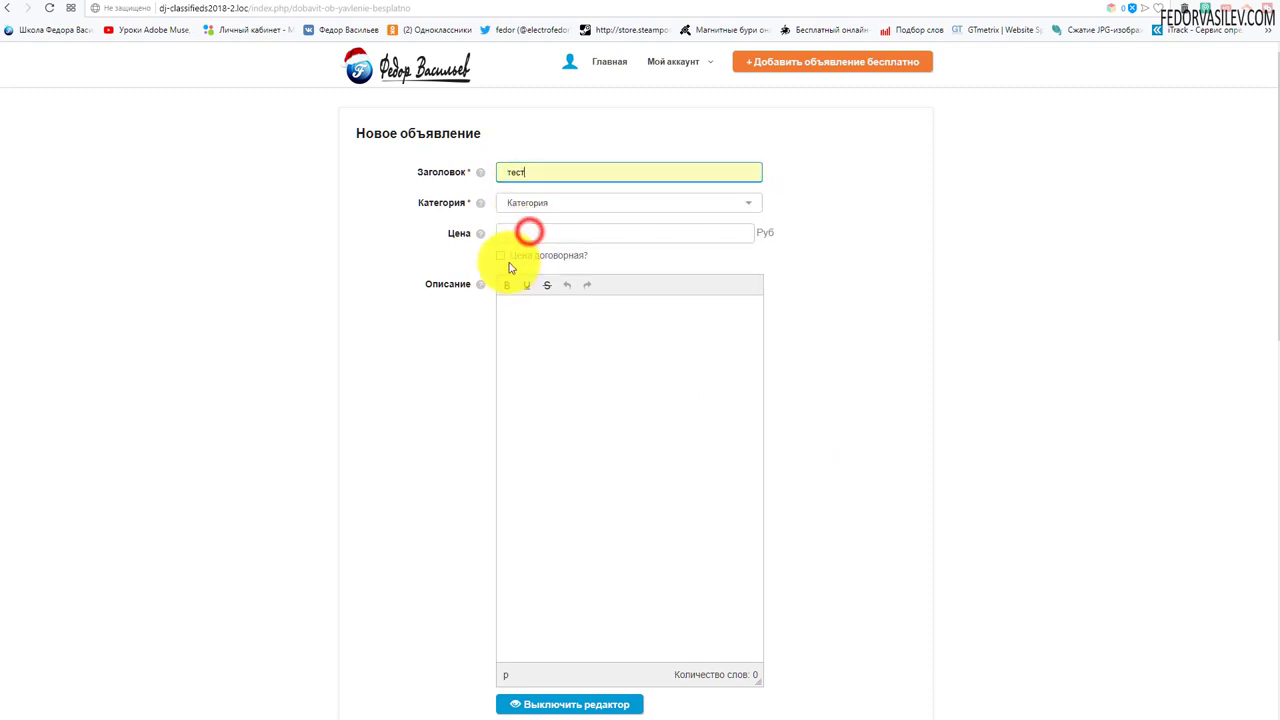
{"action": "left_click", "coordinate": [531, 204]}
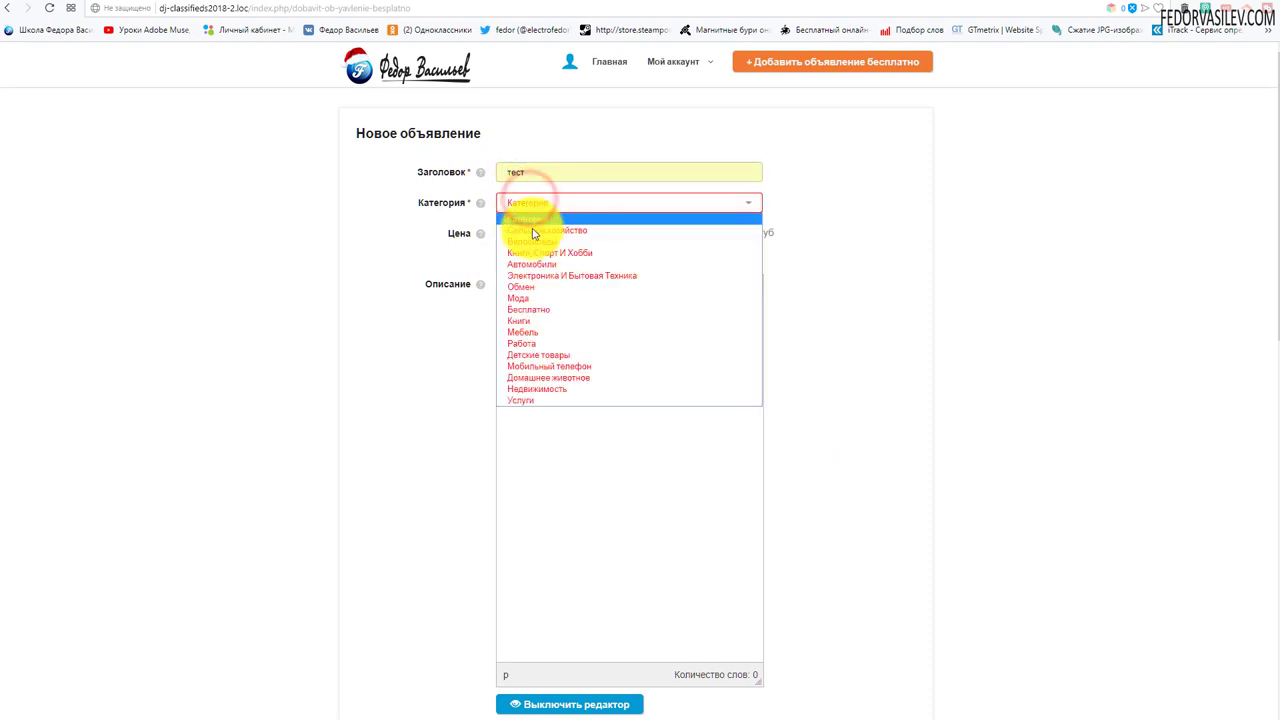
{"action": "left_click", "coordinate": [545, 232]}
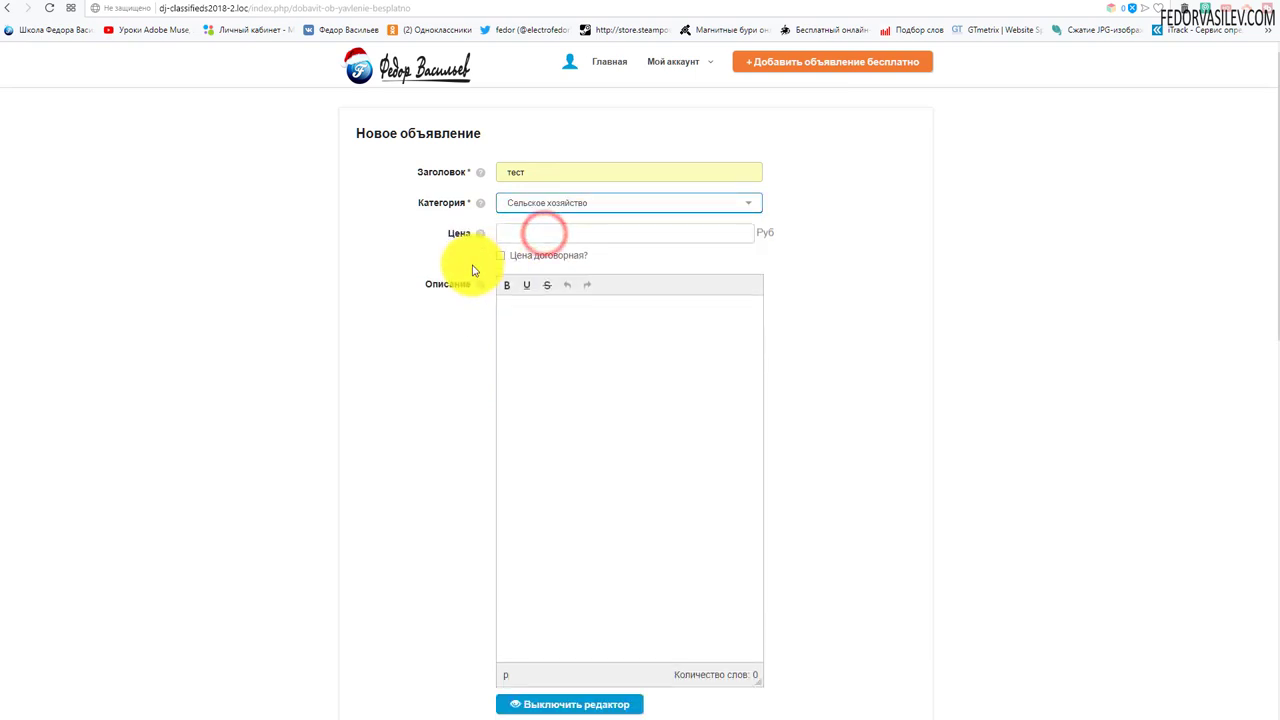
Mark the ad's price as negotiable and enter "тест" as its description.
{"action": "left_click", "coordinate": [512, 232]}
{"action": "left_click", "coordinate": [424, 246]}
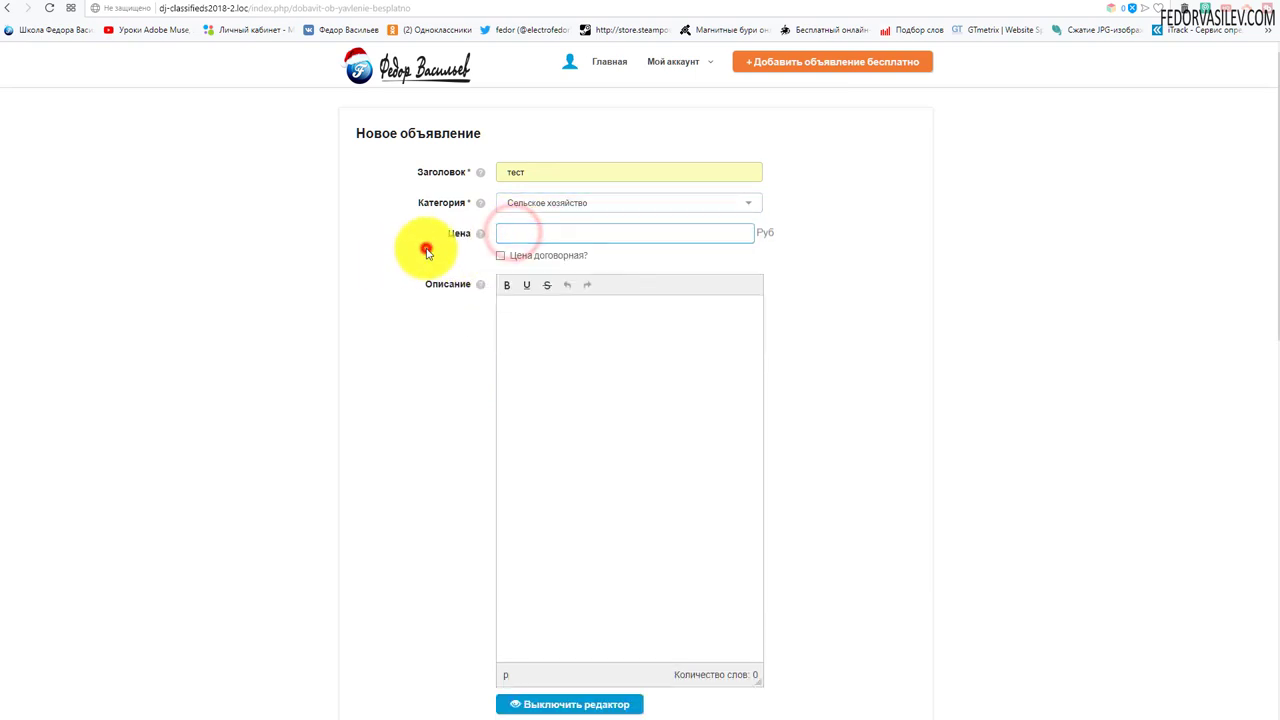
{"action": "left_click", "coordinate": [501, 255]}
{"action": "left_click", "coordinate": [573, 322]}
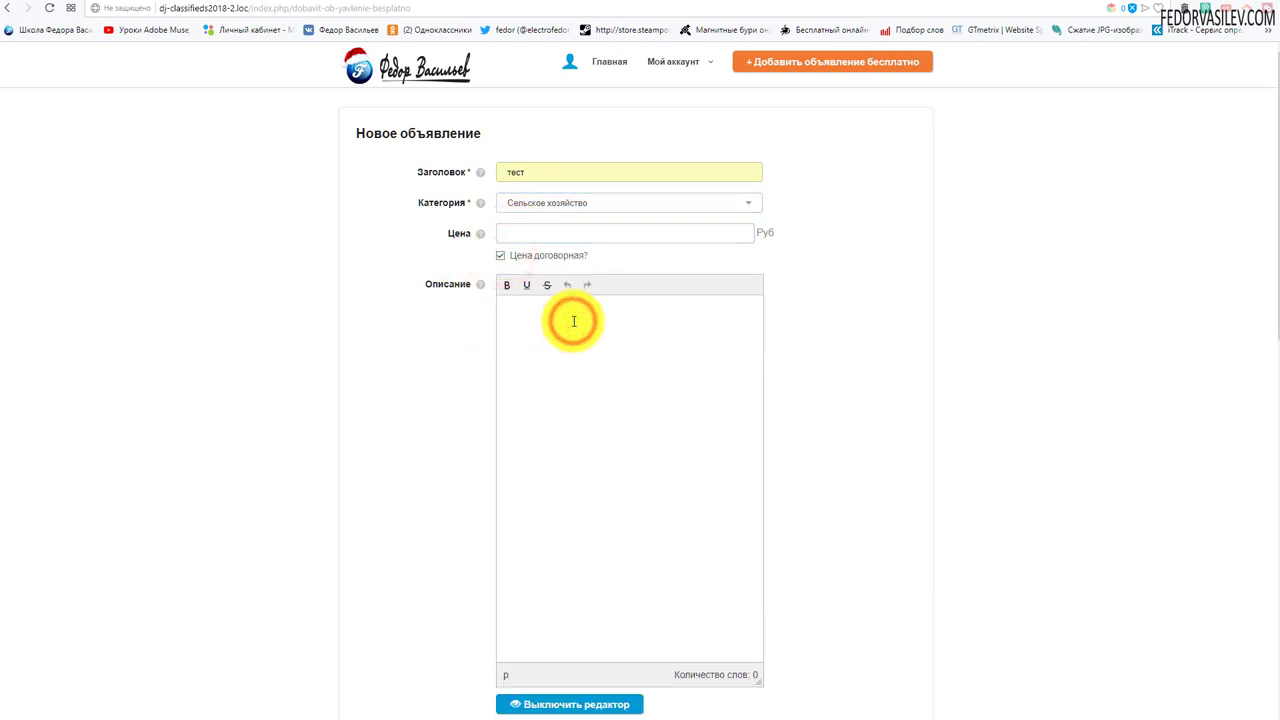
Set the ad's "Тип" to "Бесплатно" and its "Местоположение" to Россия and Ульяновск.
{"action": "scroll", "coordinate": [574, 321], "scroll_direction": "down", "scroll_amount": 5}
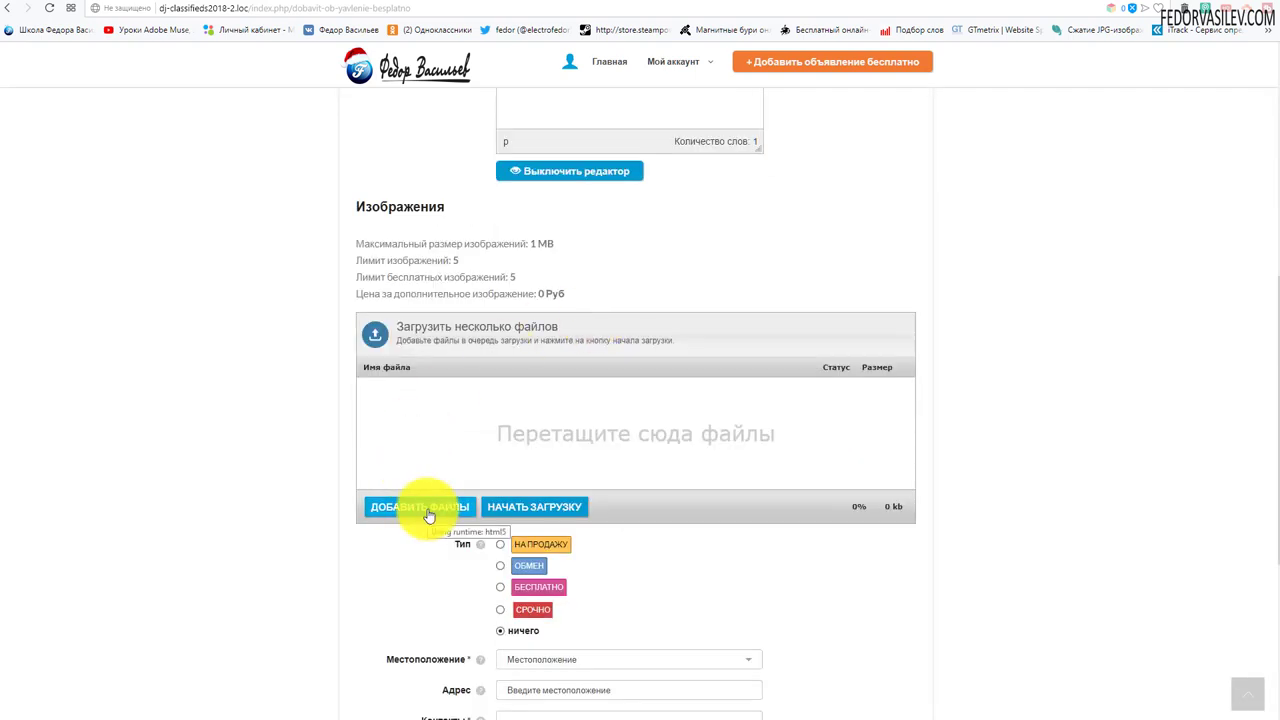
{"action": "scroll", "coordinate": [418, 514], "scroll_direction": "down", "scroll_amount": 1}
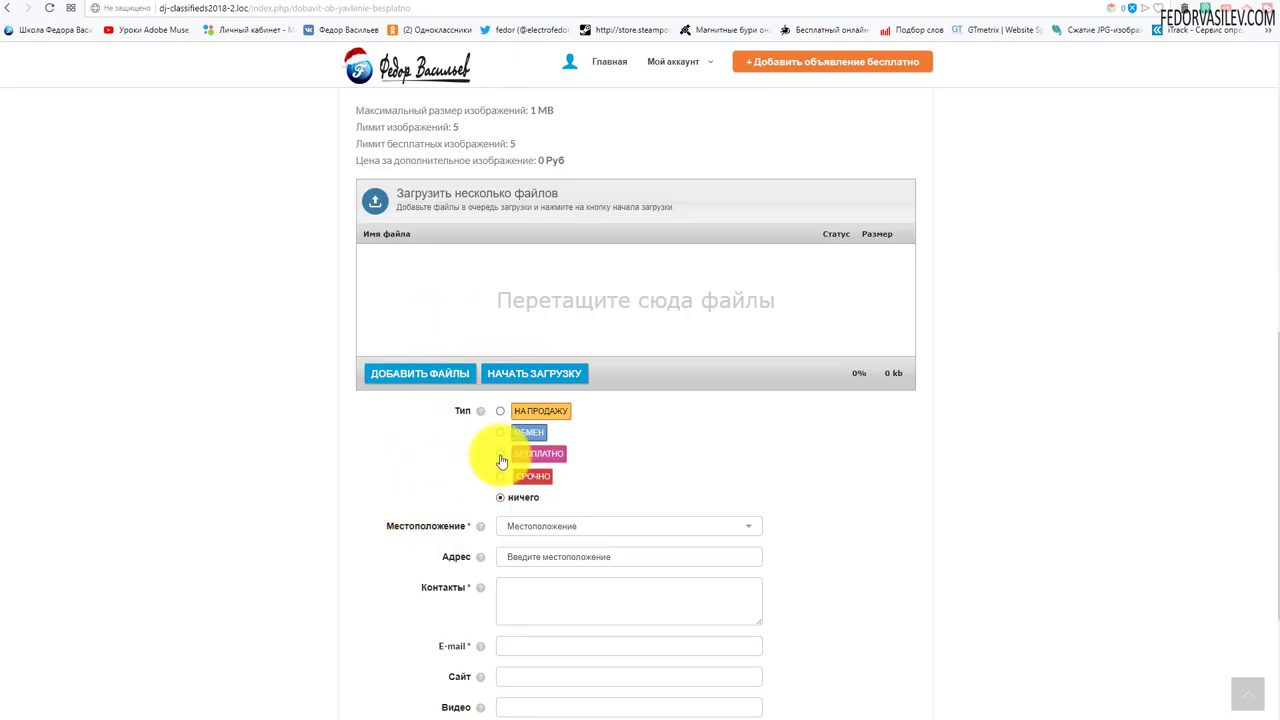
{"action": "left_click", "coordinate": [500, 453]}
{"action": "scroll", "coordinate": [420, 420], "scroll_direction": "down", "scroll_amount": 2}
{"action": "left_click", "coordinate": [520, 326]}
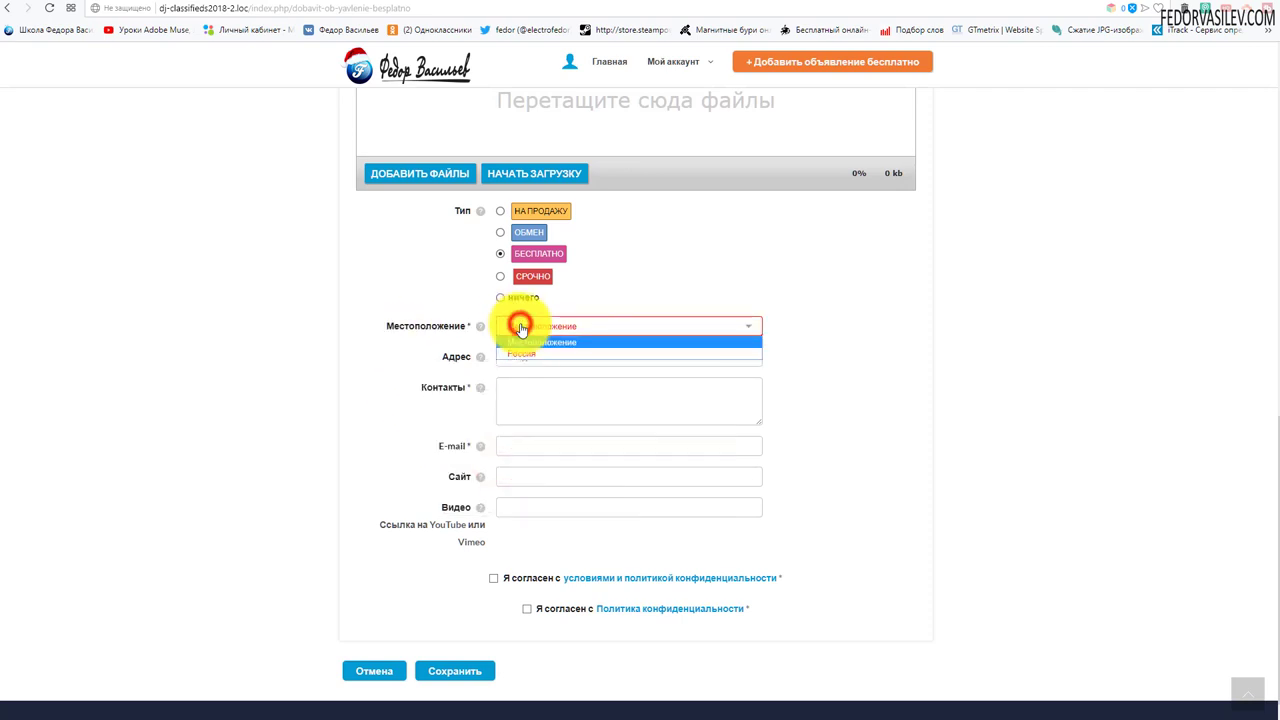
{"action": "left_click", "coordinate": [522, 353]}
{"action": "left_click", "coordinate": [530, 353]}
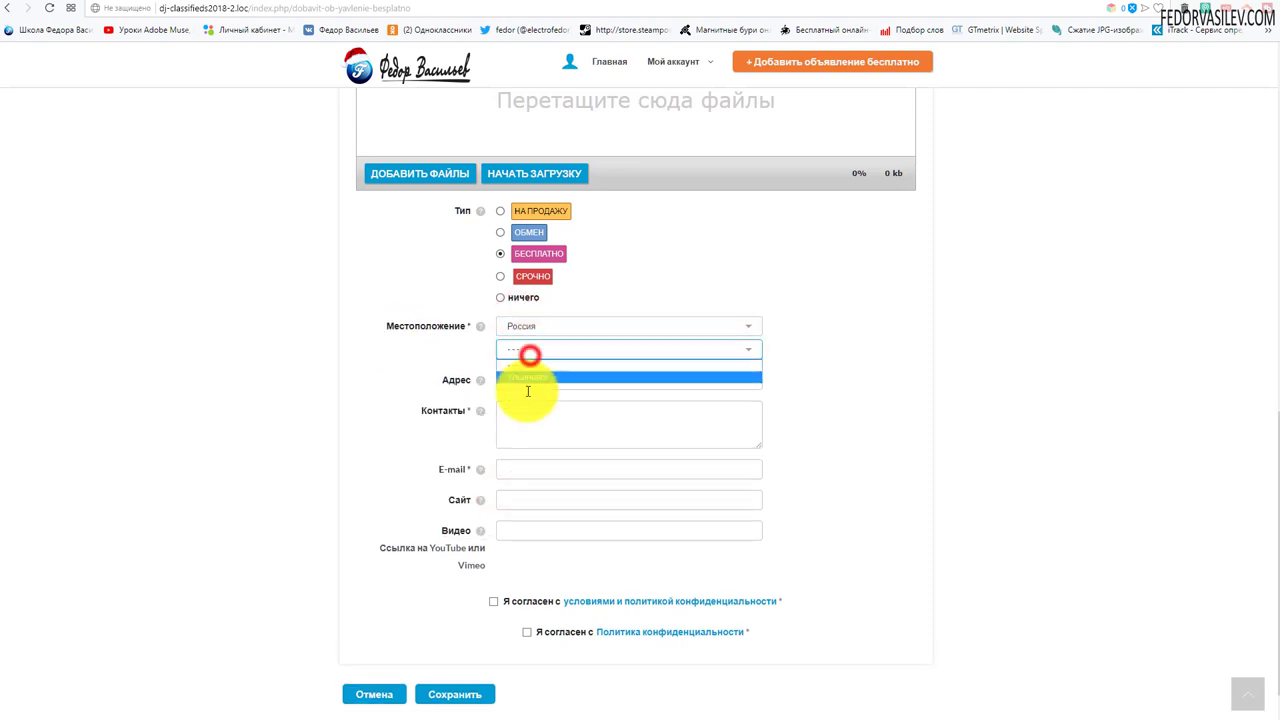
{"action": "left_click", "coordinate": [528, 377]}
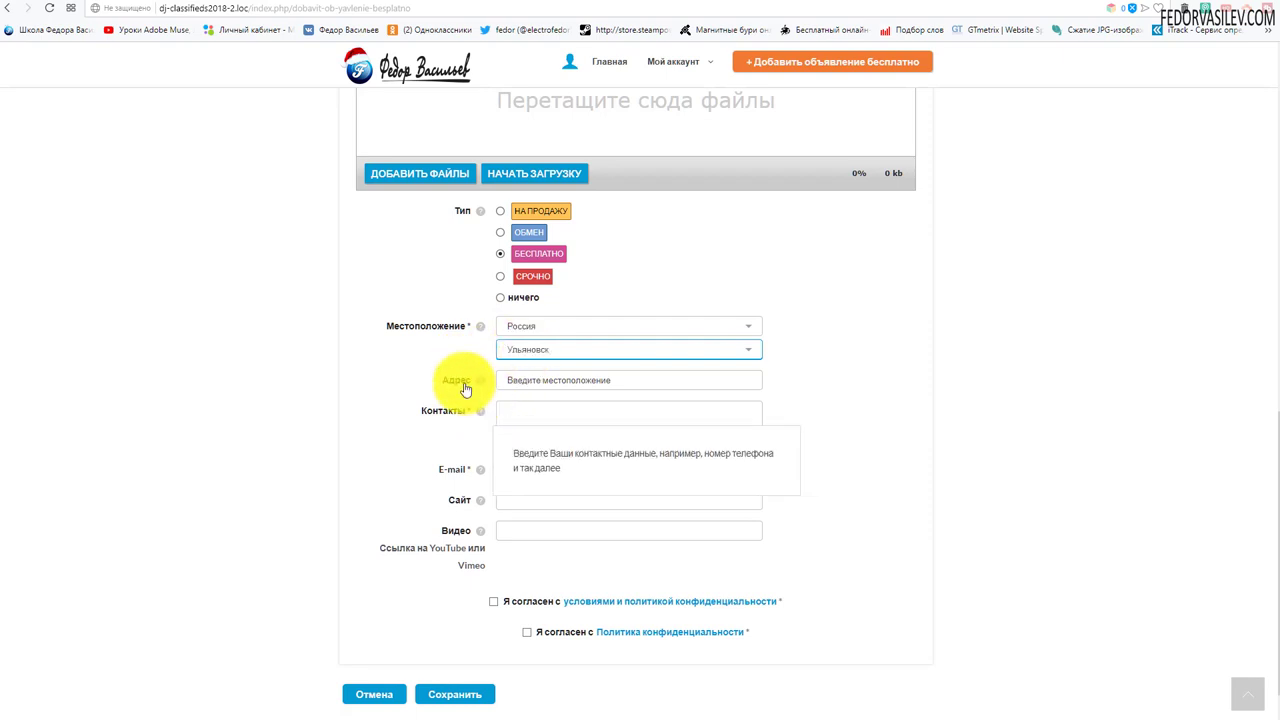
Fill in "Адрес" with the matching Google suggestion for the street address and enter "тест" in "Контакты".
{"action": "left_click", "coordinate": [551, 380]}
{"action": "left_click", "coordinate": [545, 398]}
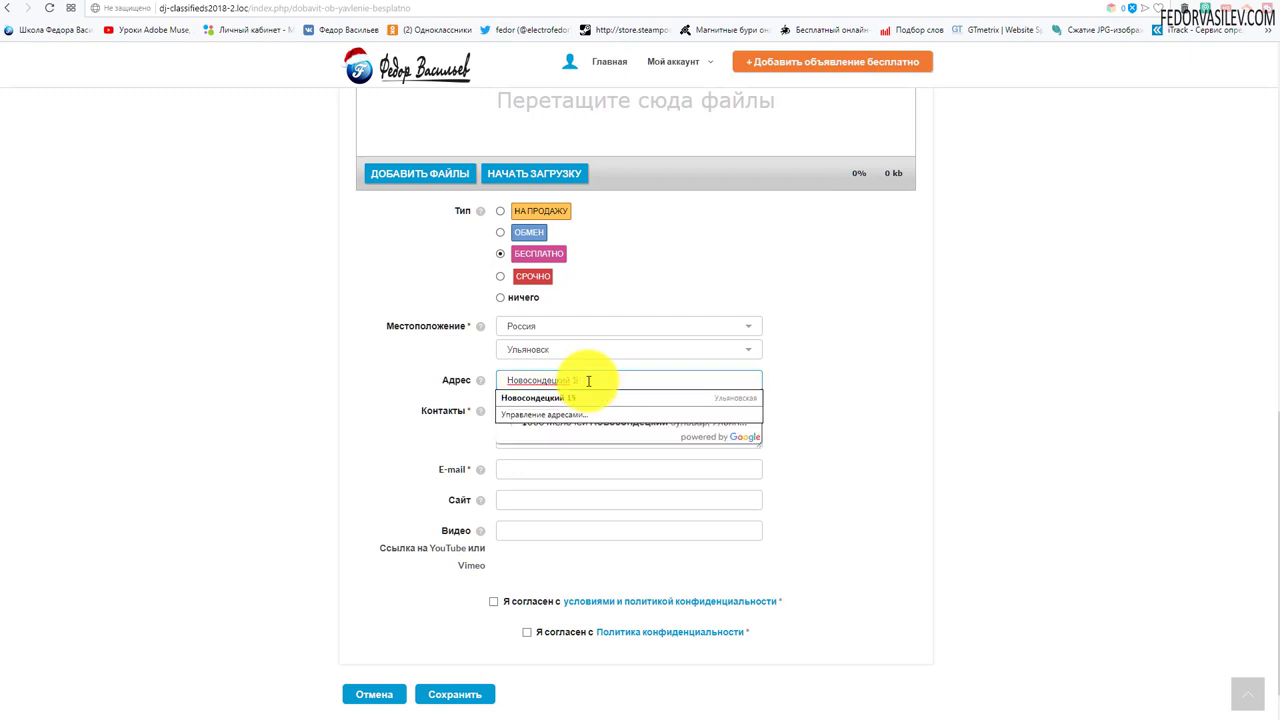
{"action": "left_click", "coordinate": [631, 401]}
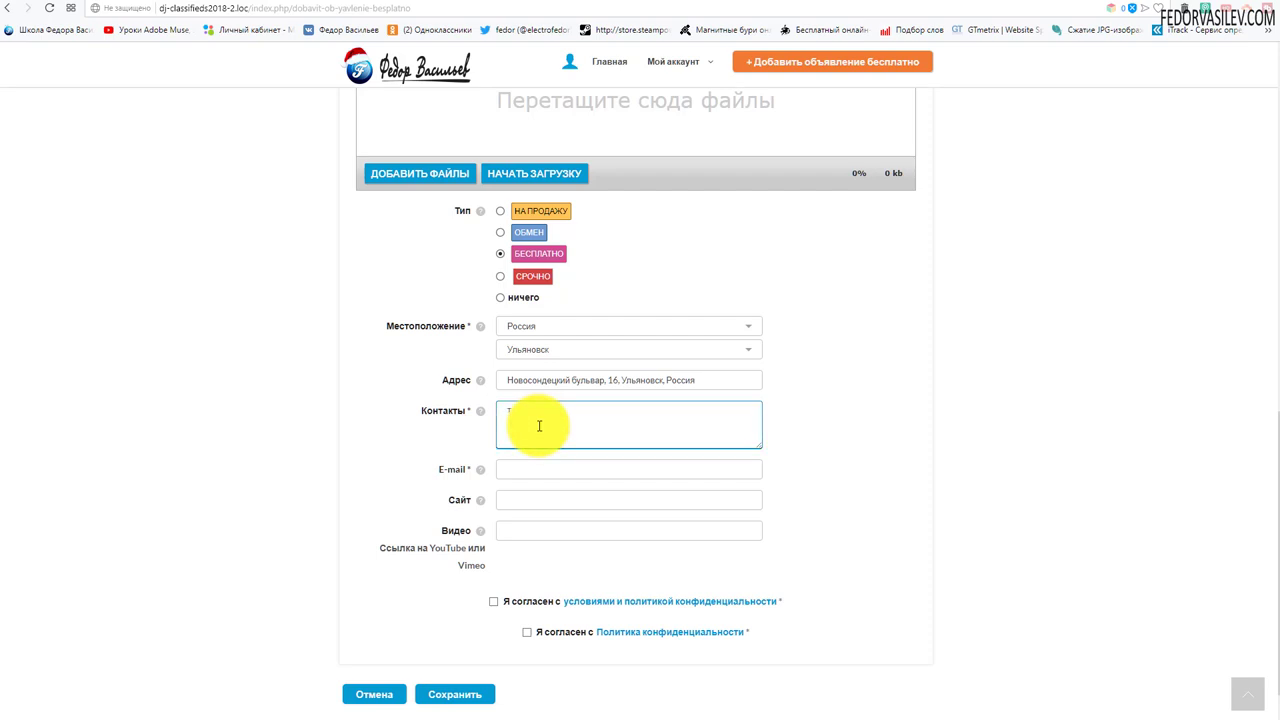
Fill in the contact's e-mail and alter one digit so it differs from the registered address.
{"action": "left_click", "coordinate": [534, 470]}
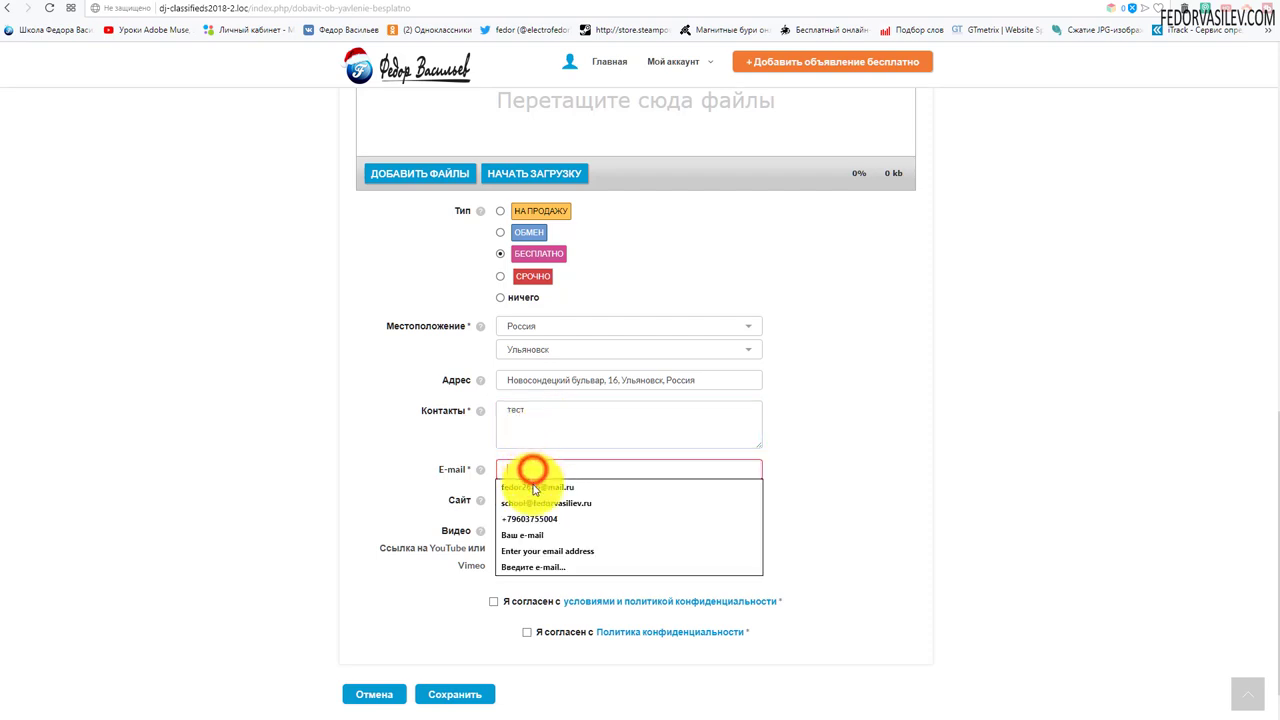
{"action": "left_click", "coordinate": [533, 486]}
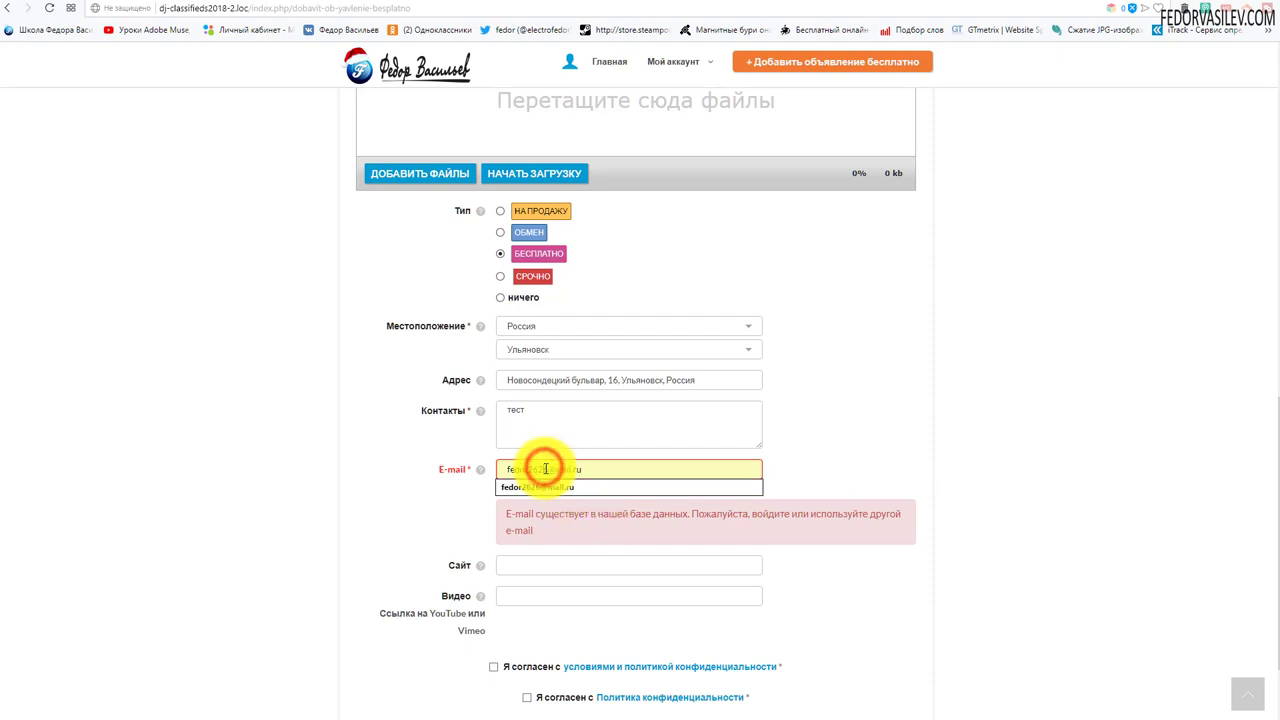
{"action": "key", "text": "BackSpace"}
{"action": "type", "text": "9"}
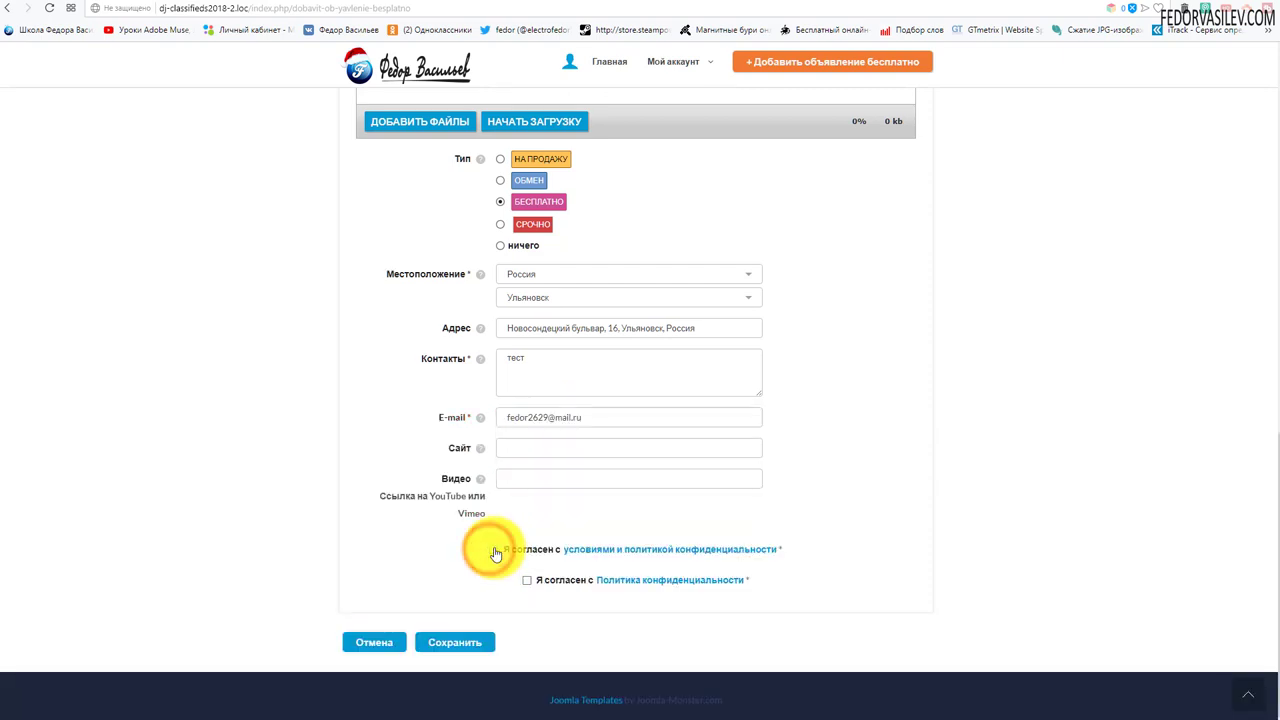
Accept the "условиями и политикой конфиденциальности" consent and try to save the ad without the second consent.
{"action": "left_click", "coordinate": [491, 553]}
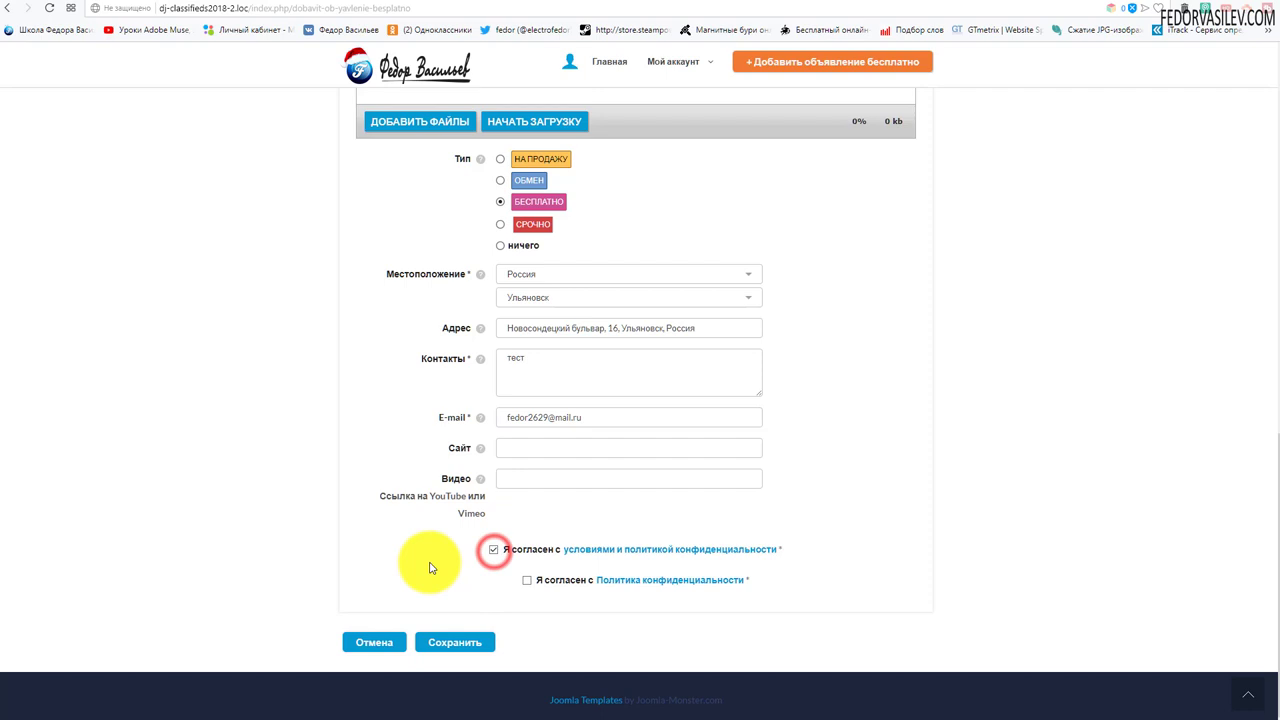
{"action": "left_click", "coordinate": [457, 645]}
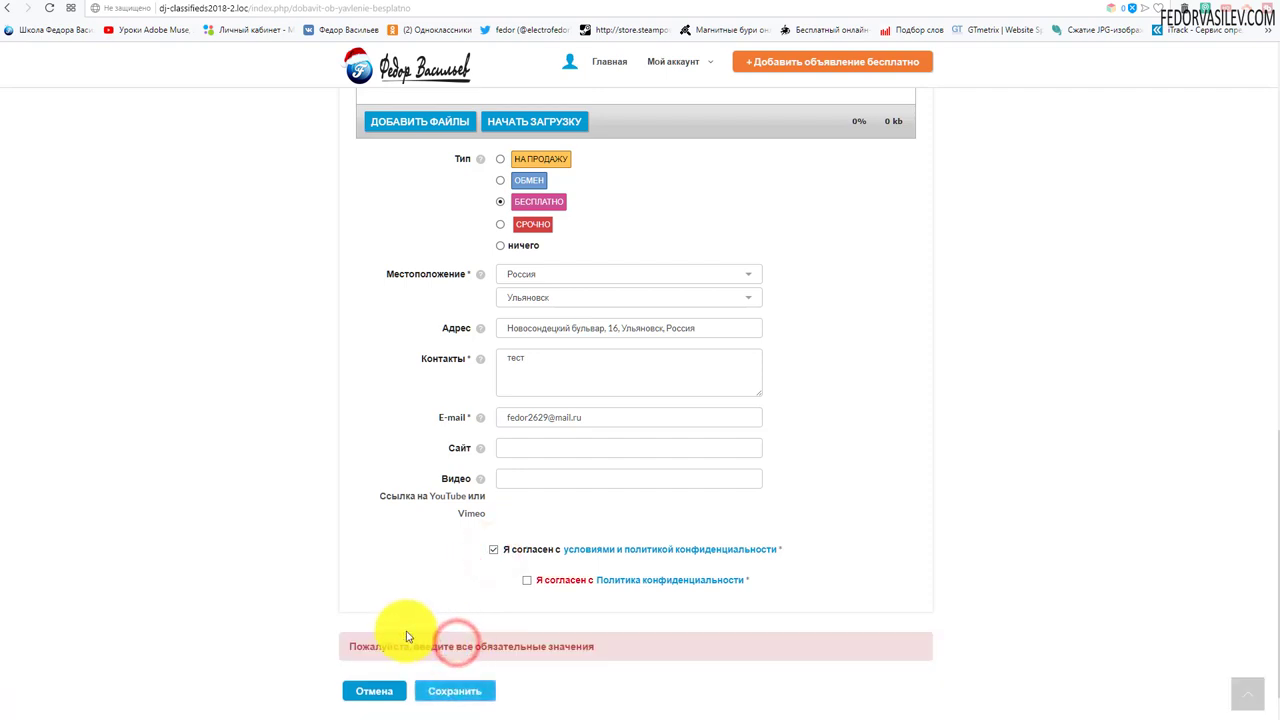
{"action": "scroll", "coordinate": [570, 560], "scroll_direction": "down", "scroll_amount": 1}
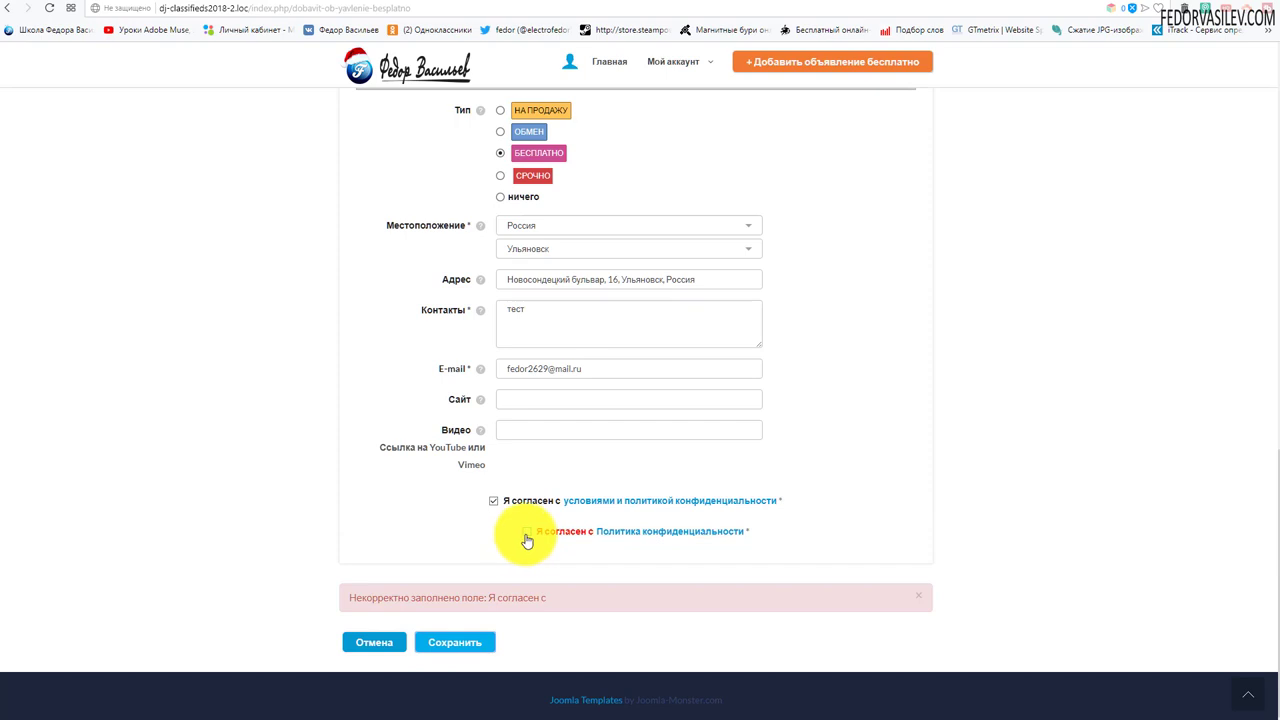
Accept the "Политика конфиденциальности" consent and save the new ad.
{"action": "left_click", "coordinate": [526, 536]}
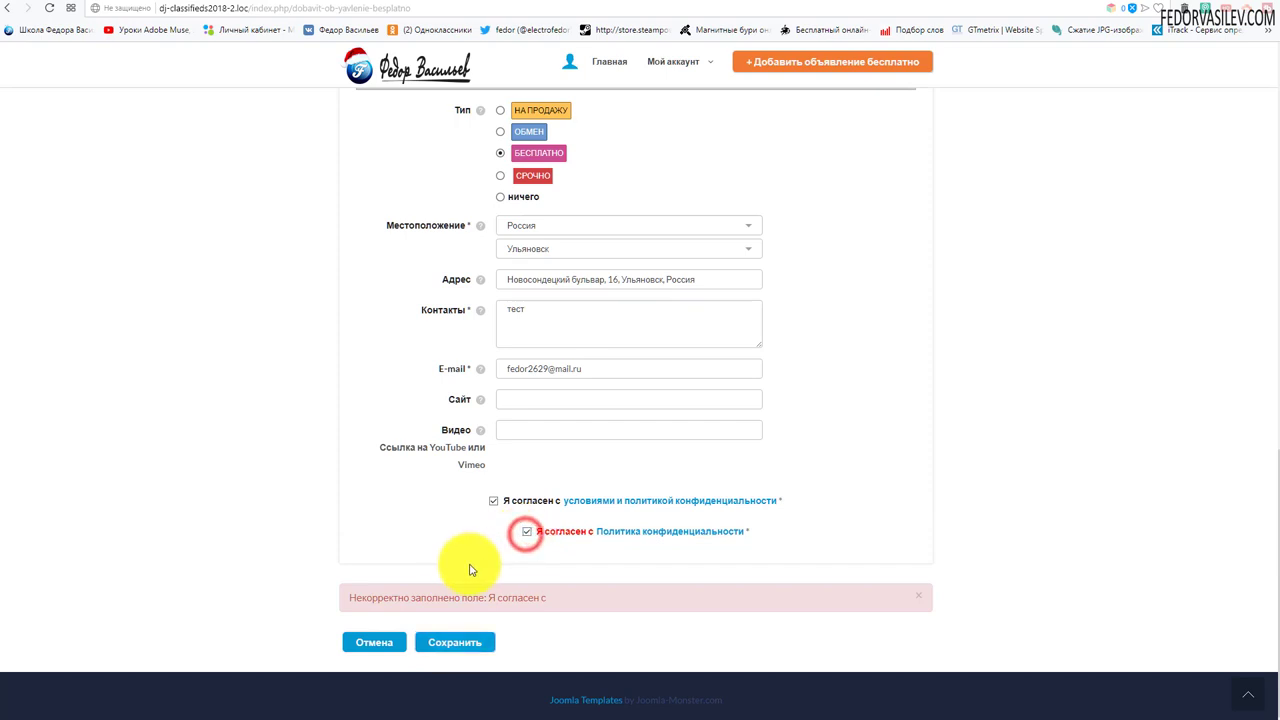
{"action": "scroll", "coordinate": [791, 511], "scroll_direction": "up", "scroll_amount": 8}
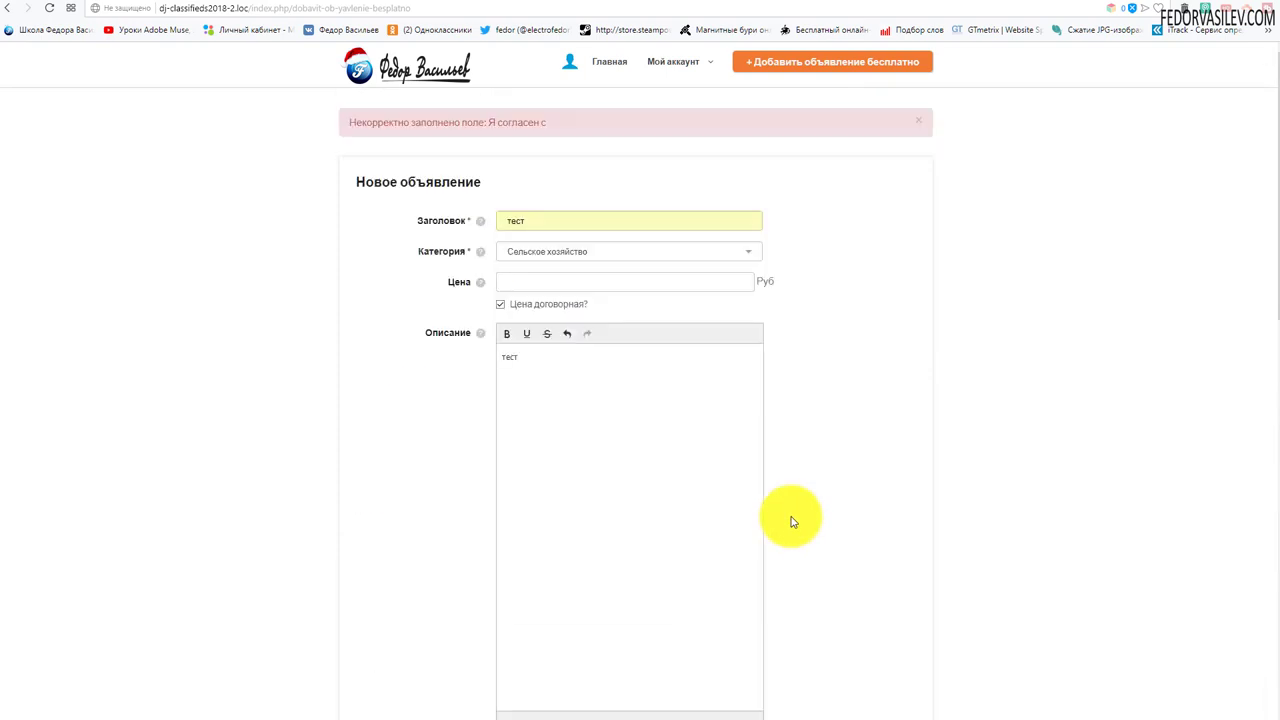
{"action": "scroll", "coordinate": [791, 521], "scroll_direction": "down", "scroll_amount": 10}
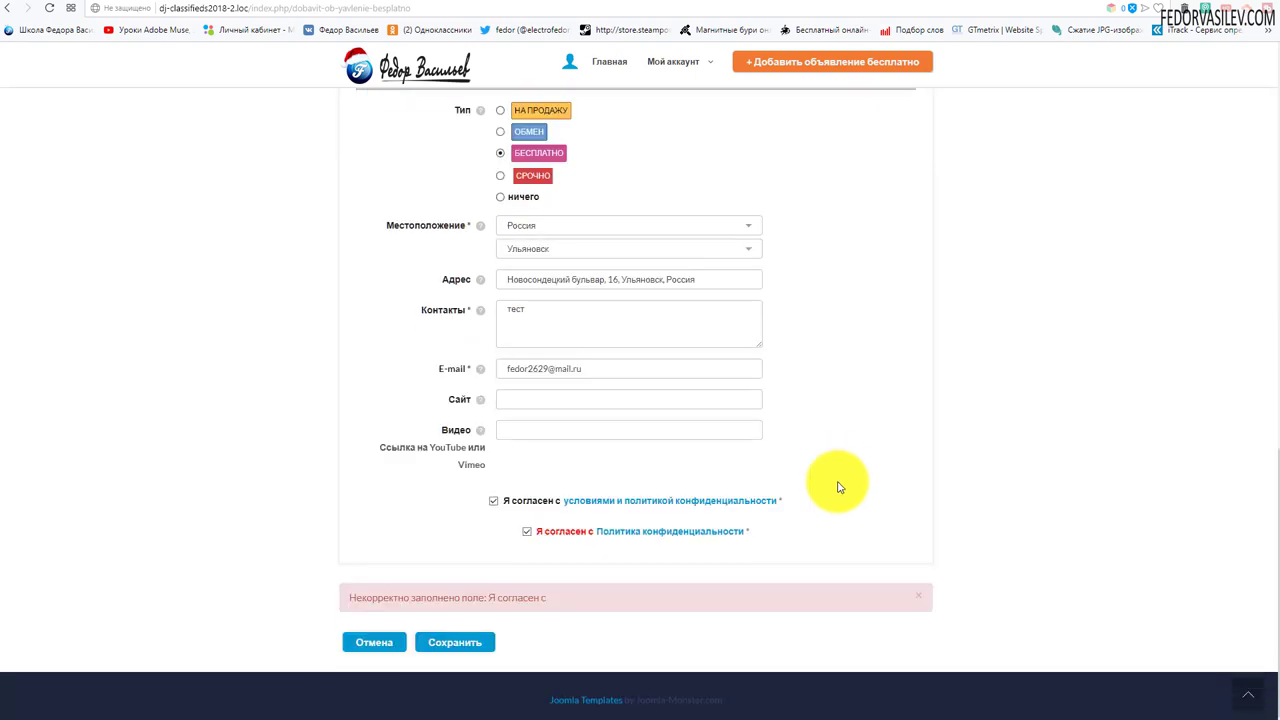
{"action": "left_click", "coordinate": [454, 643]}
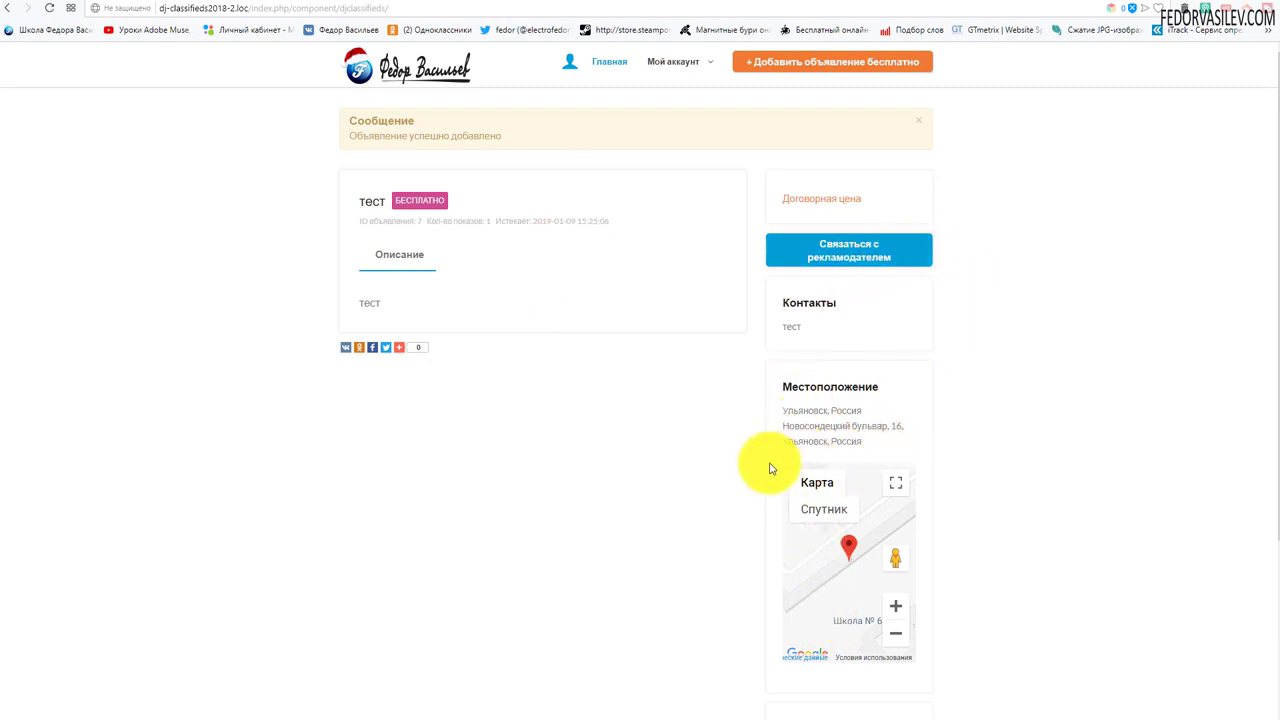
Examine the location, marker and surrounding streets on the published ad's map, along with the other ad details.
{"action": "scroll", "coordinate": [803, 443], "scroll_direction": "down", "scroll_amount": 1}
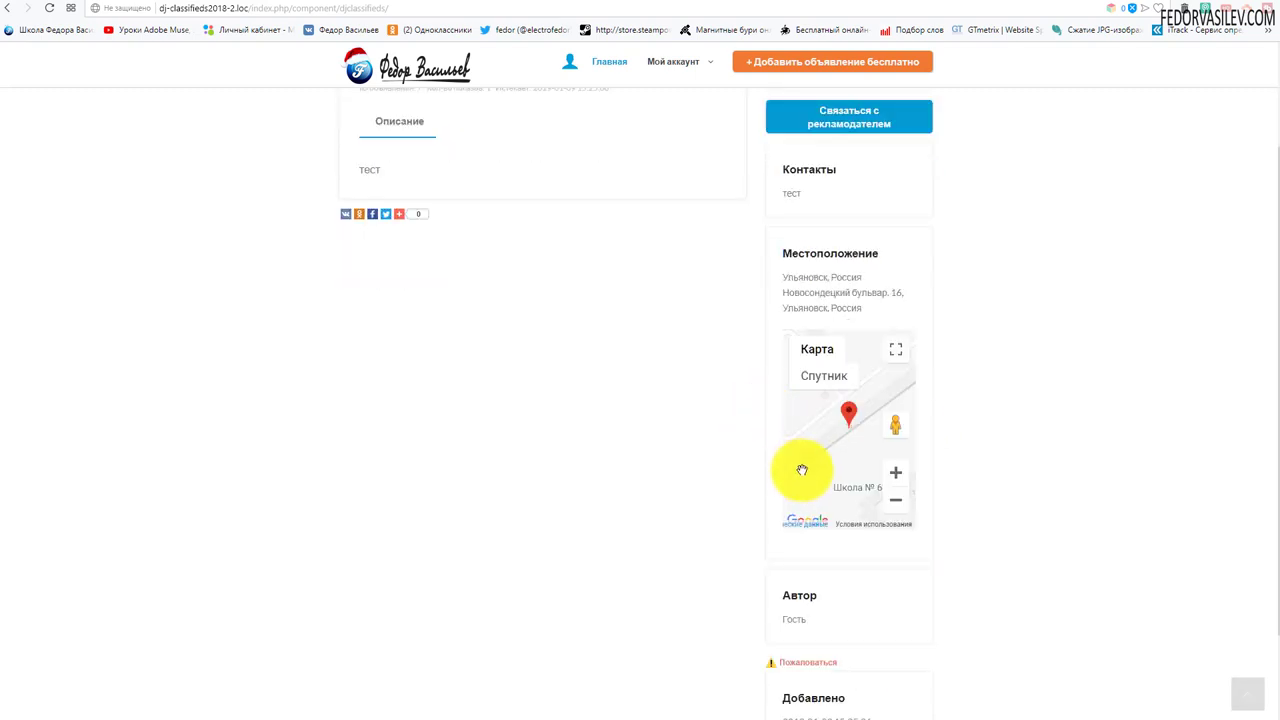
{"action": "mouse_move", "coordinate": [826, 443]}
{"action": "left_mouse_down"}
{"action": "mouse_move", "coordinate": [814, 464]}
{"action": "mouse_move", "coordinate": [823, 506]}
{"action": "mouse_move", "coordinate": [825, 444]}
{"action": "mouse_move", "coordinate": [829, 482]}
{"action": "mouse_move", "coordinate": [789, 451]}
{"action": "mouse_move", "coordinate": [829, 500]}
{"action": "mouse_move", "coordinate": [816, 440]}
{"action": "left_mouse_up"}
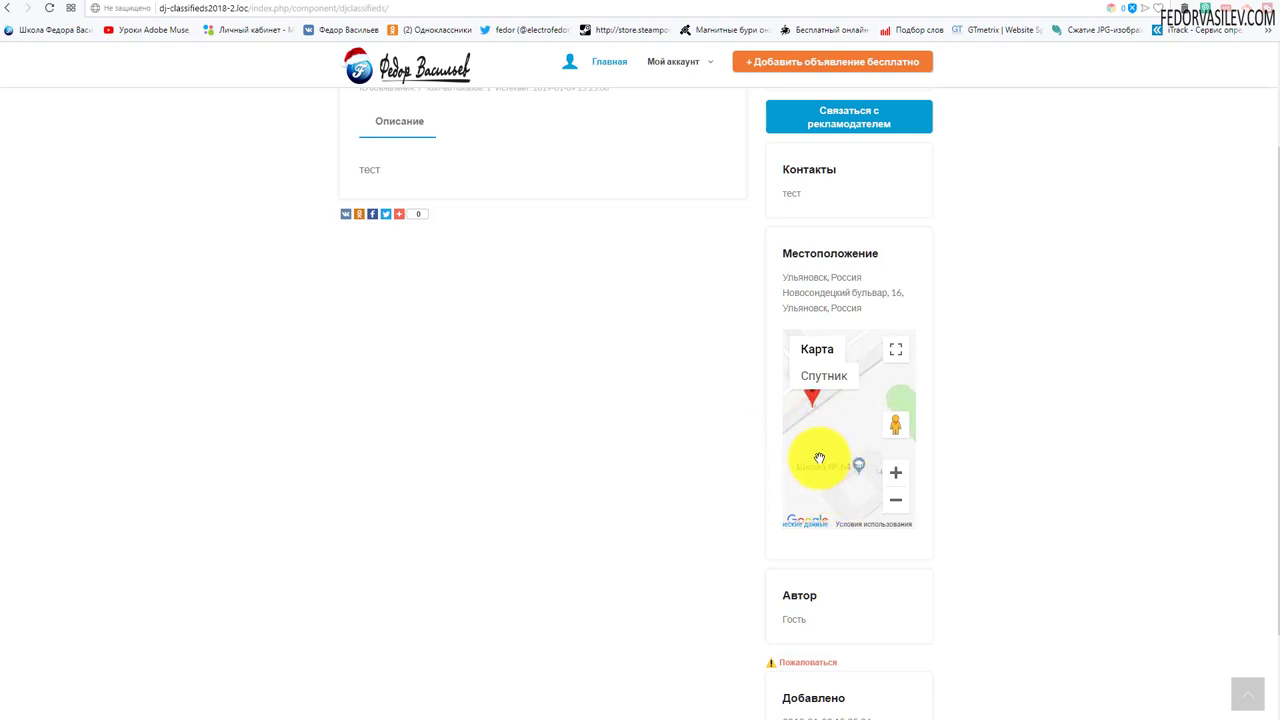
{"action": "mouse_move", "coordinate": [819, 458]}
{"action": "left_mouse_down"}
{"action": "mouse_move", "coordinate": [800, 449]}
{"action": "mouse_move", "coordinate": [829, 491]}
{"action": "mouse_move", "coordinate": [876, 436]}
{"action": "left_mouse_up"}
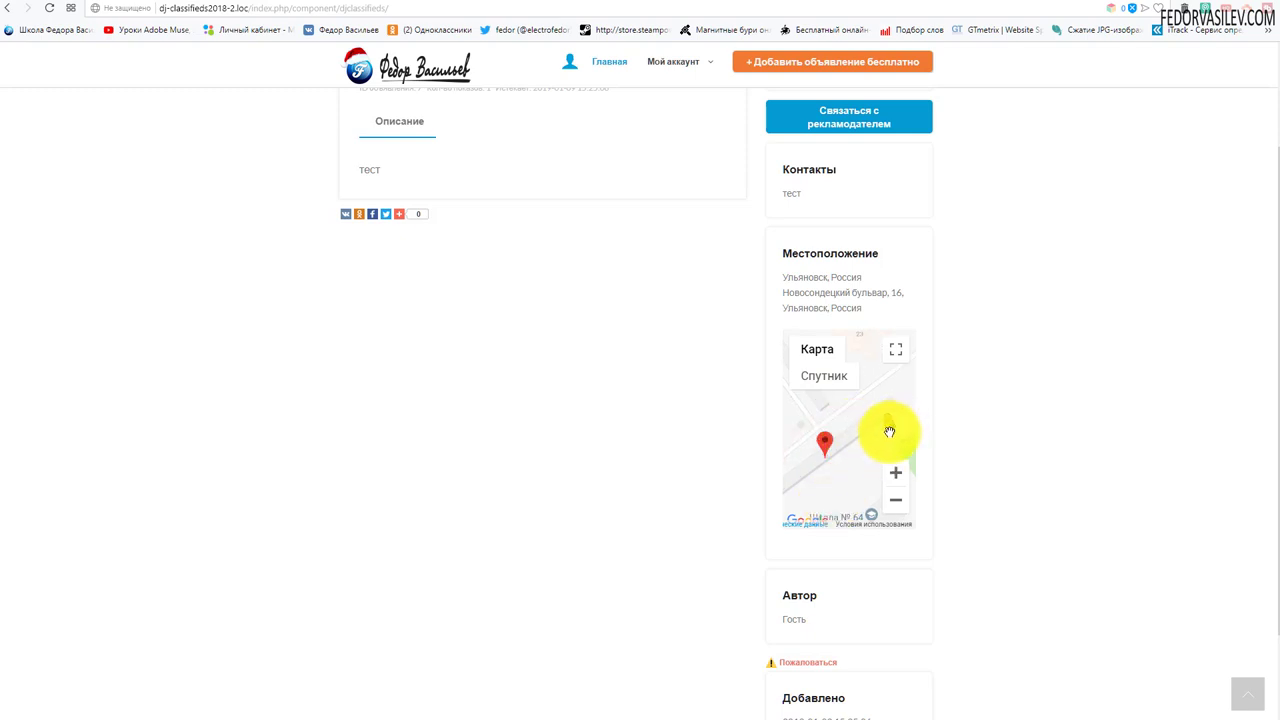
{"action": "scroll", "coordinate": [1046, 584], "scroll_direction": "up", "scroll_amount": 2}
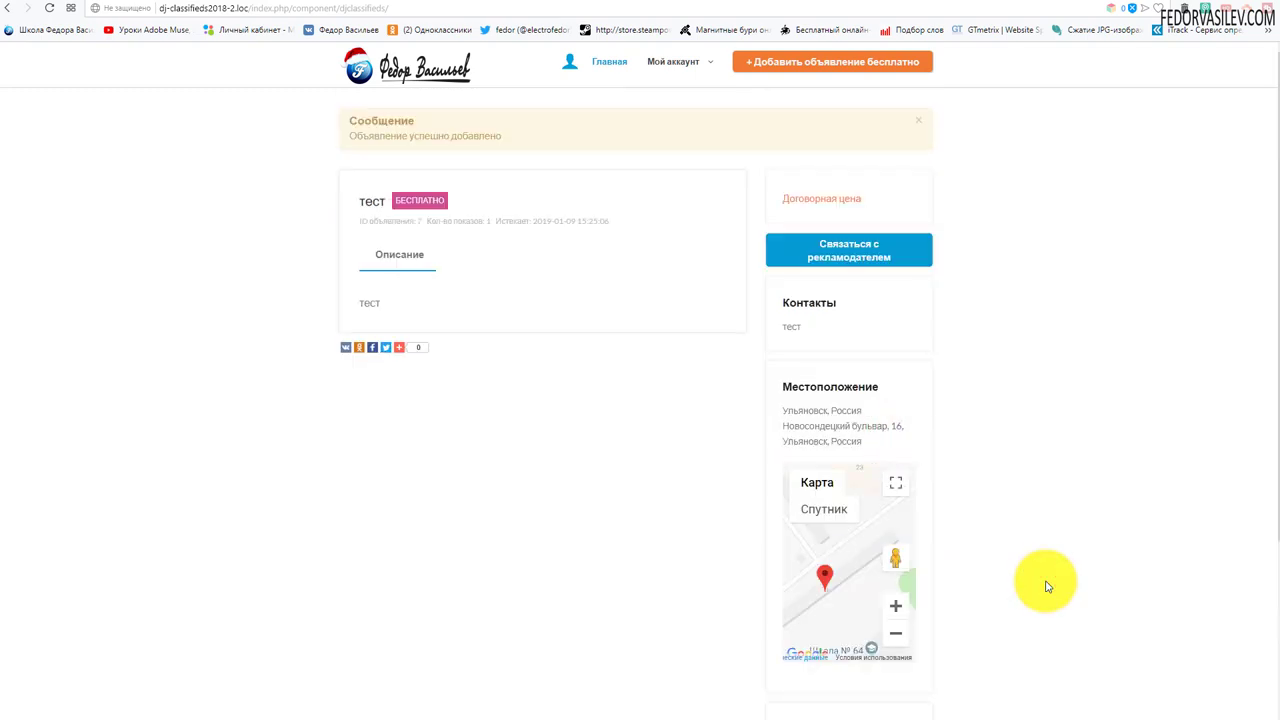
{"action": "scroll", "coordinate": [505, 450], "scroll_direction": "down", "scroll_amount": 2}
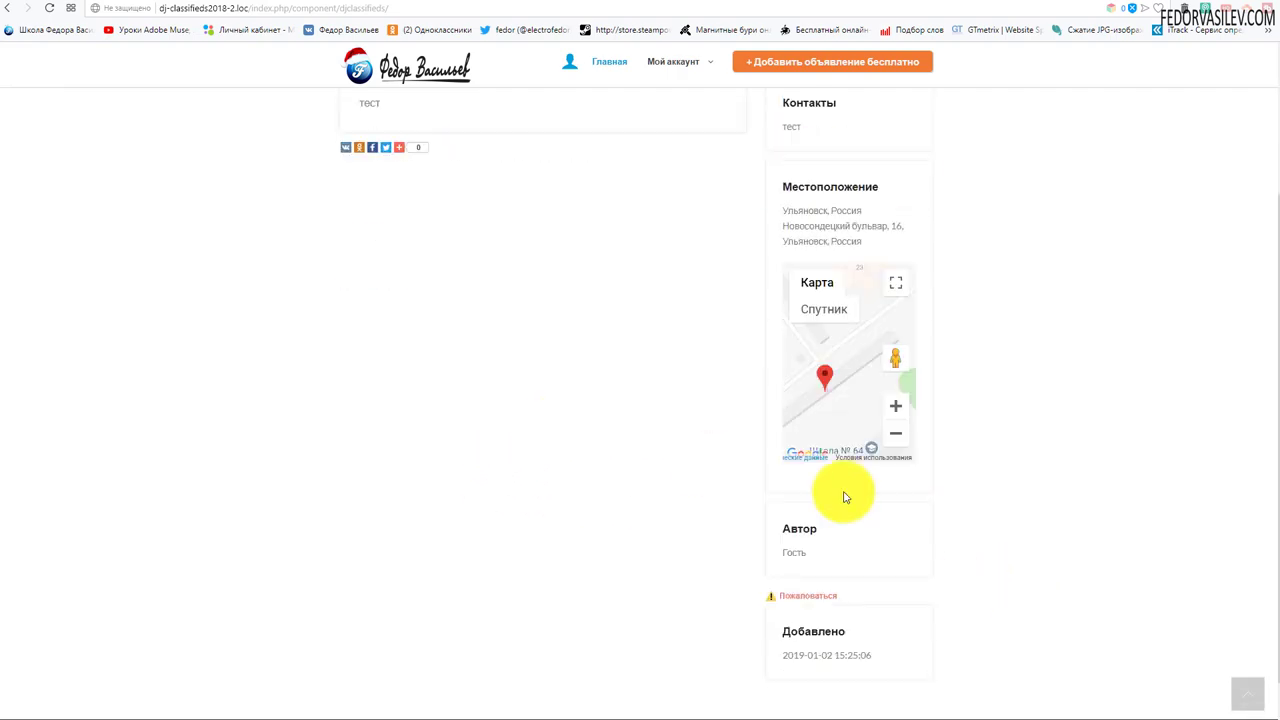